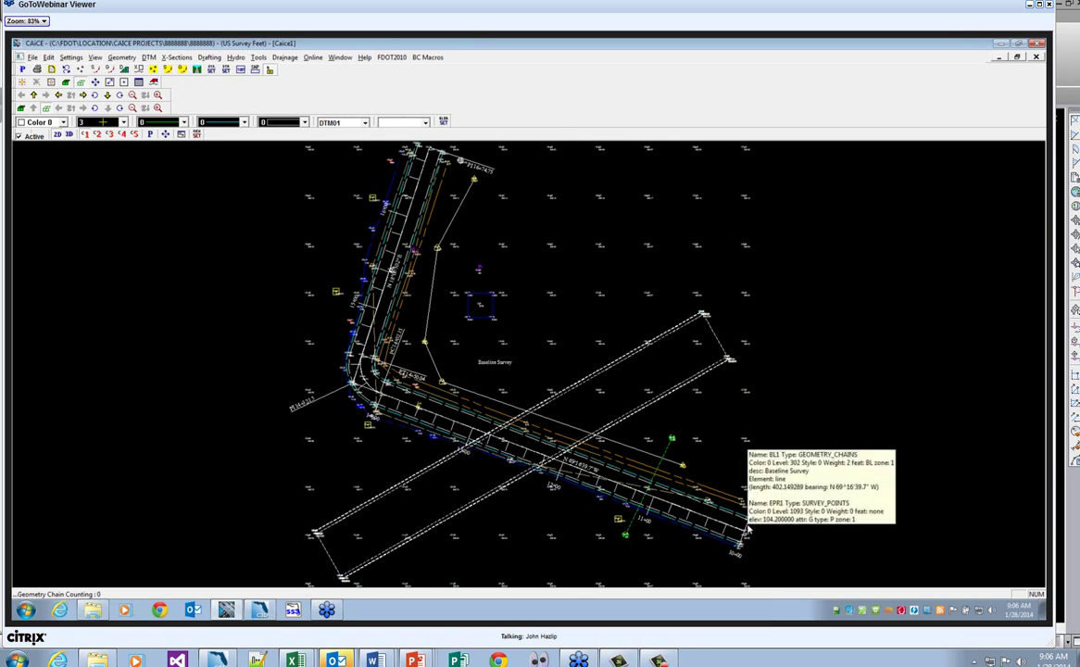
- Load geometry chain BL1 from the database into the Edit Horizontal Alignment table
mouse_move(744, 535)
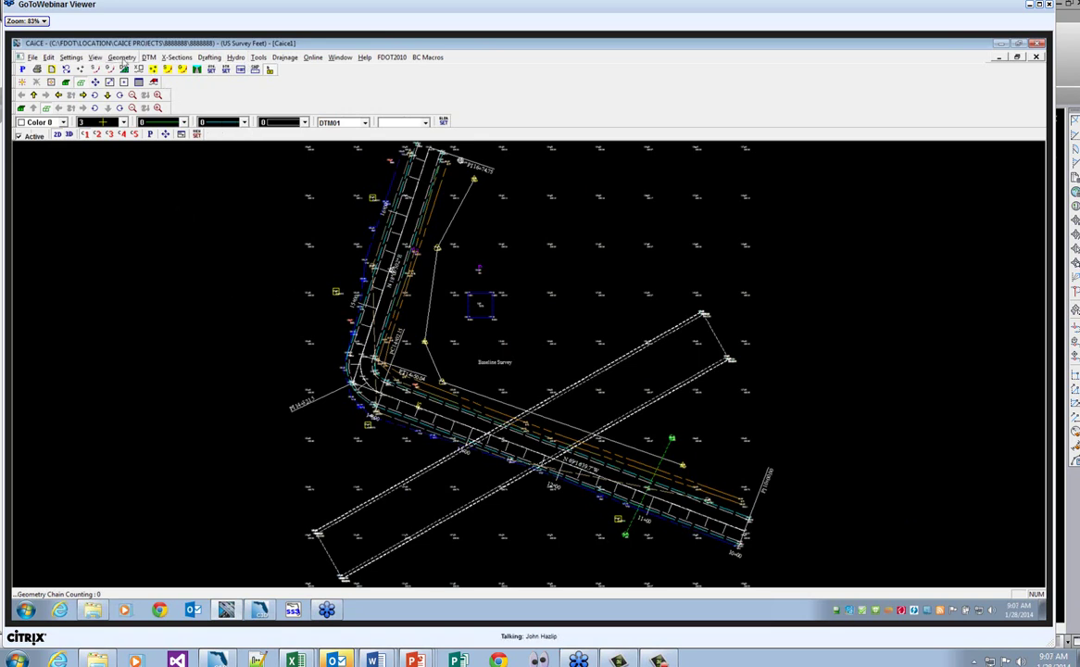
left_click(123, 57)
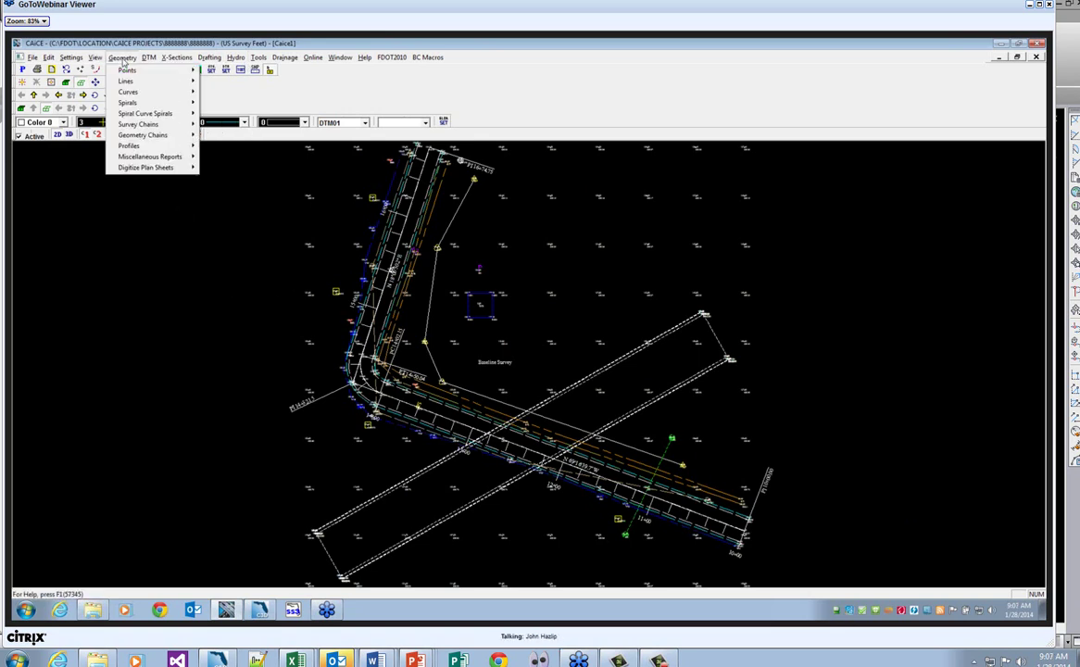
mouse_move(133, 137)
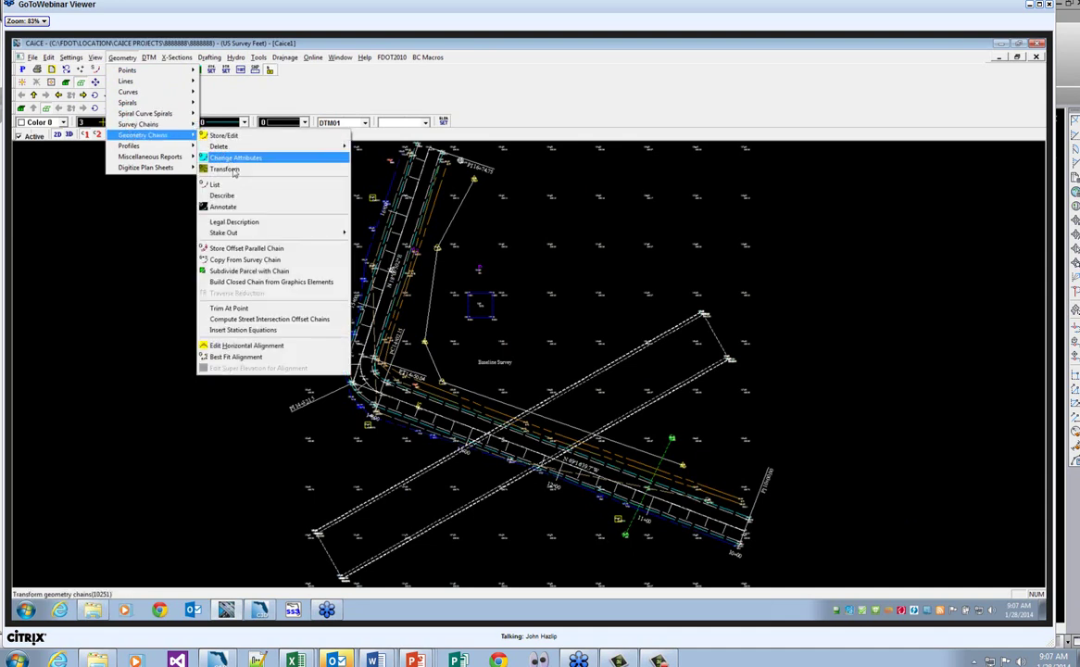
left_click(244, 346)
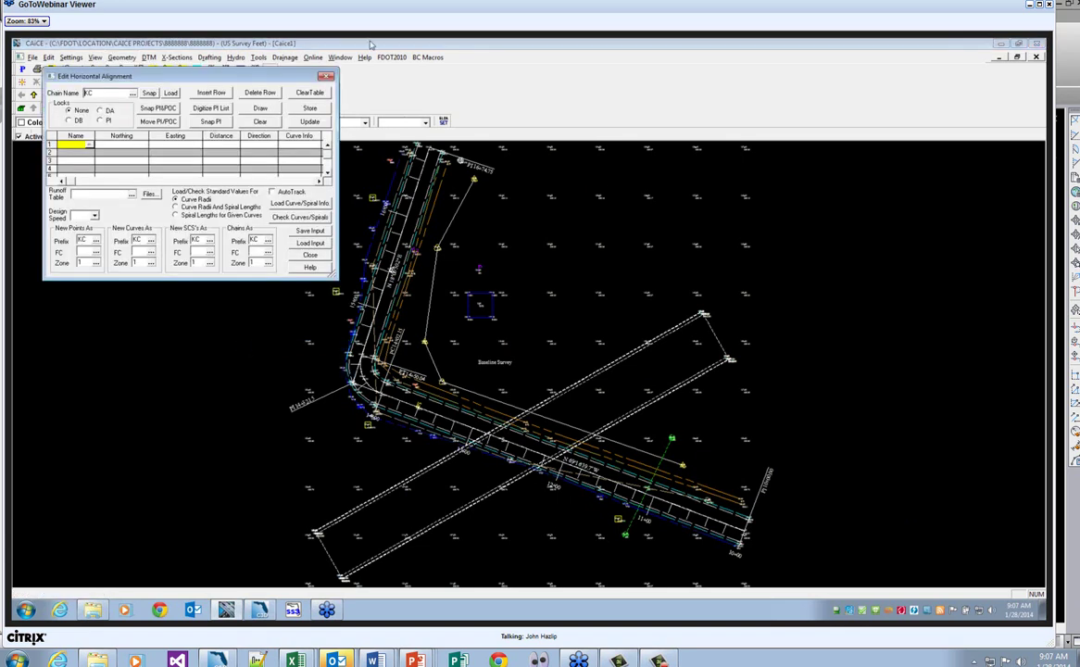
left_click(131, 93)
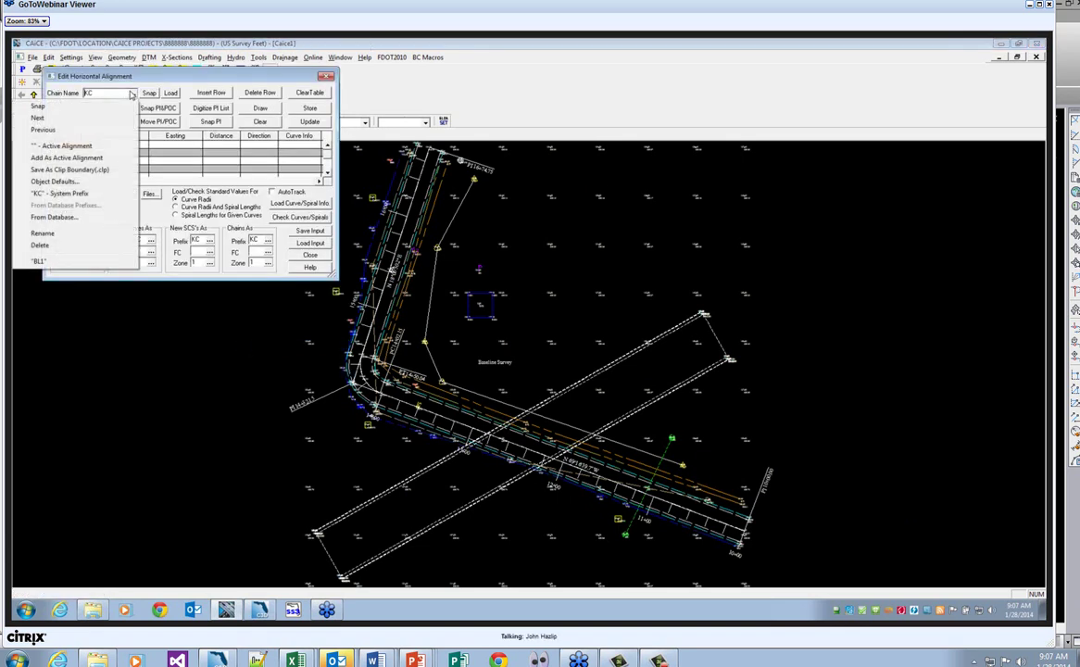
left_click(56, 217)
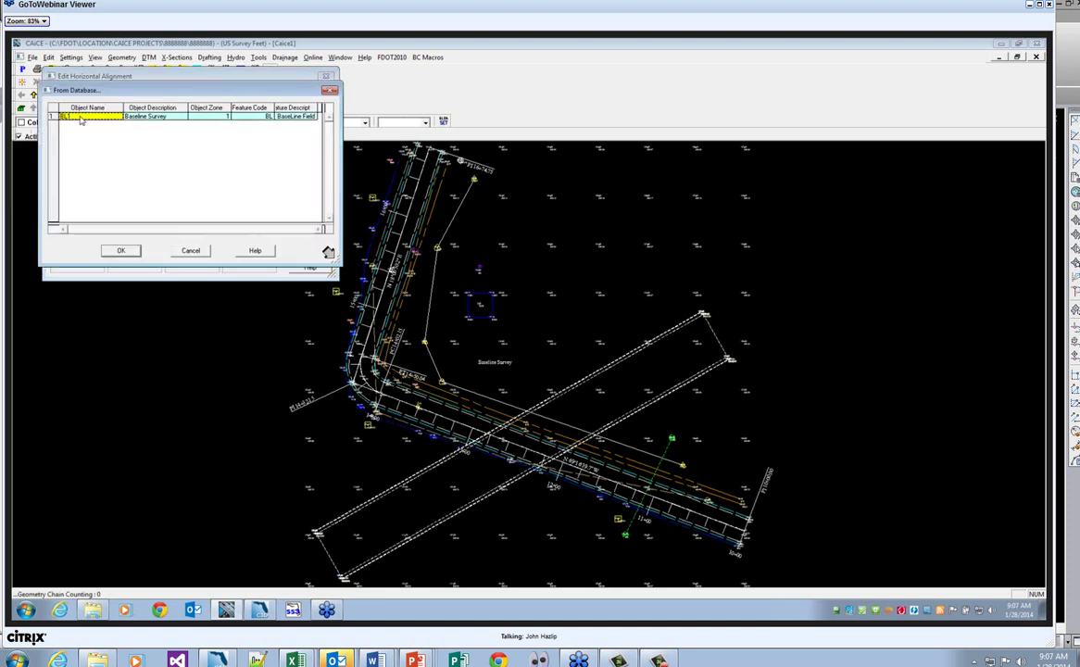
left_click(120, 250)
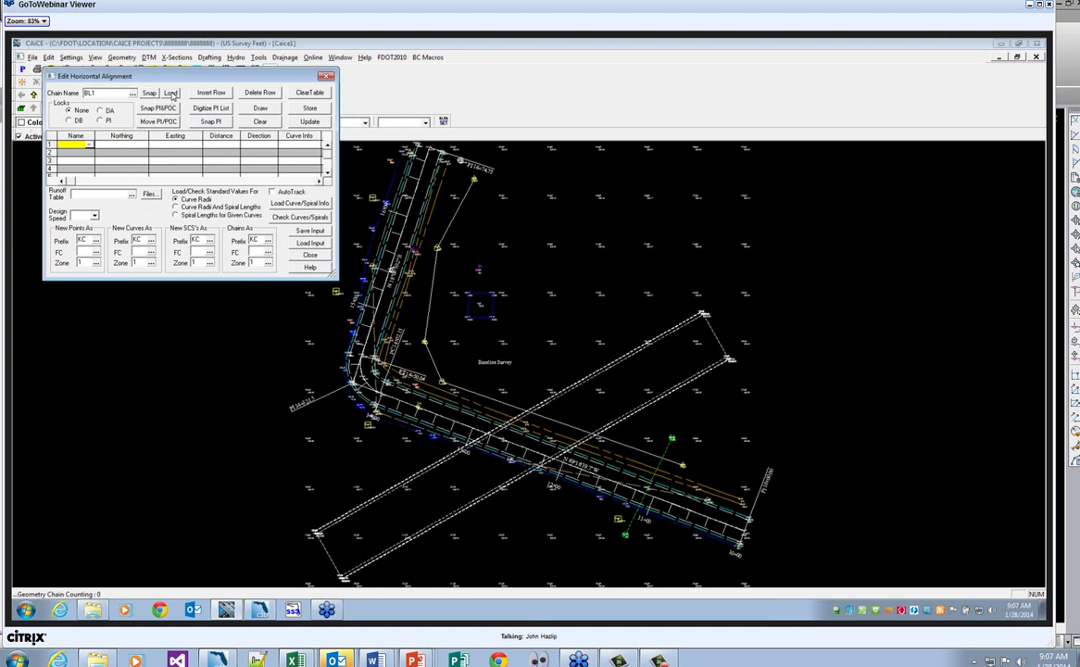
left_click(170, 94)
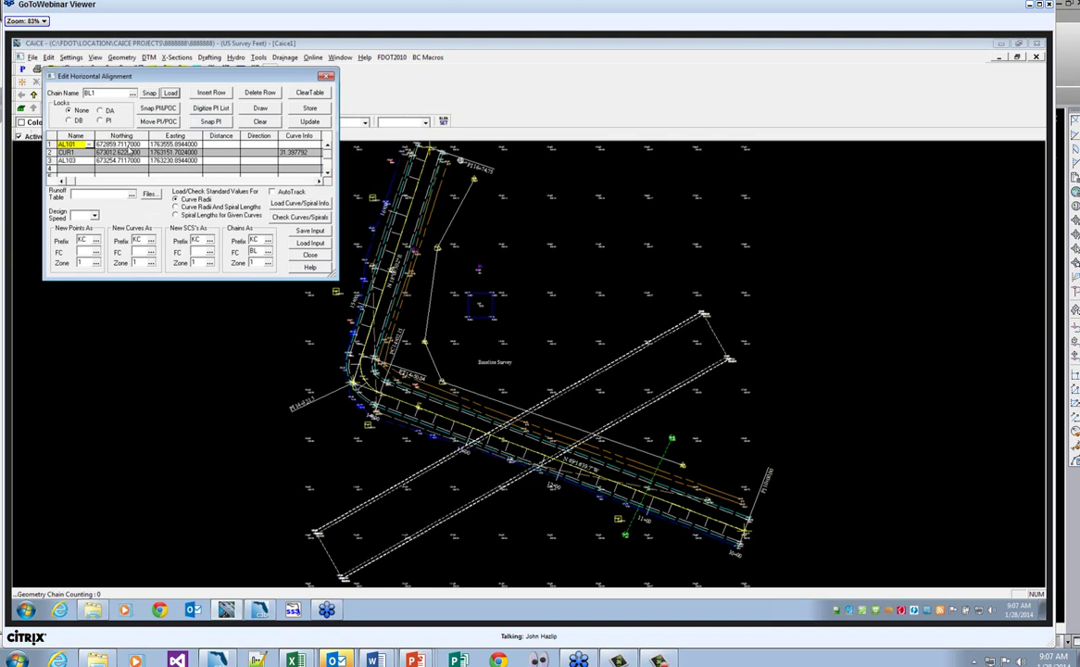
- Save the alignment input over the existing BL1.HA# file in the 8888888 project folder and close the alignment editor
left_click(312, 231)
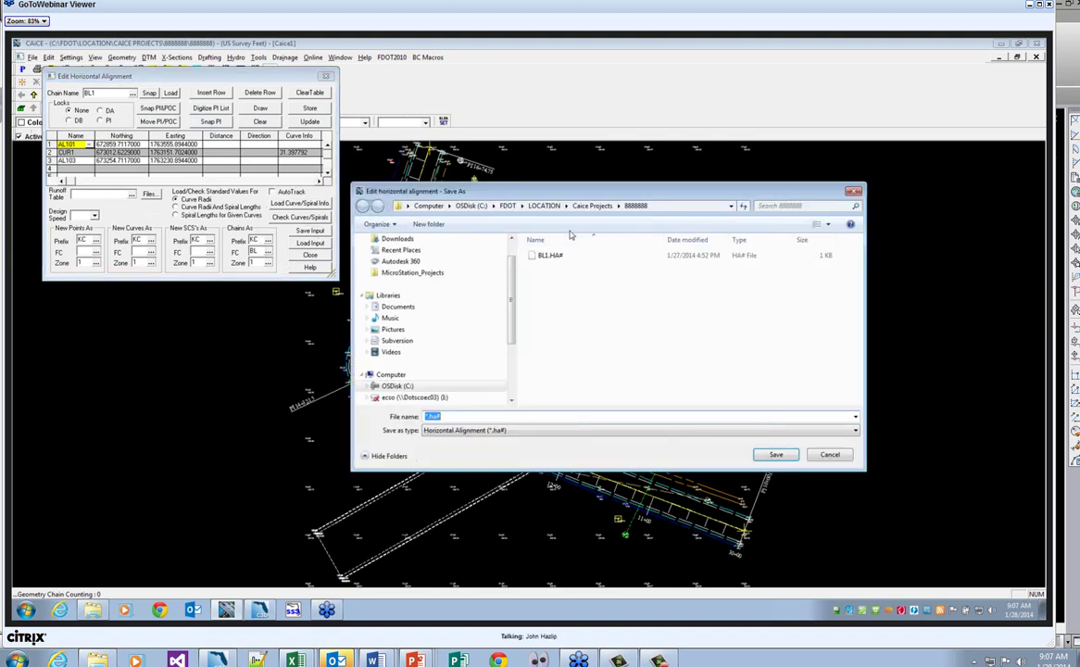
left_click(550, 256)
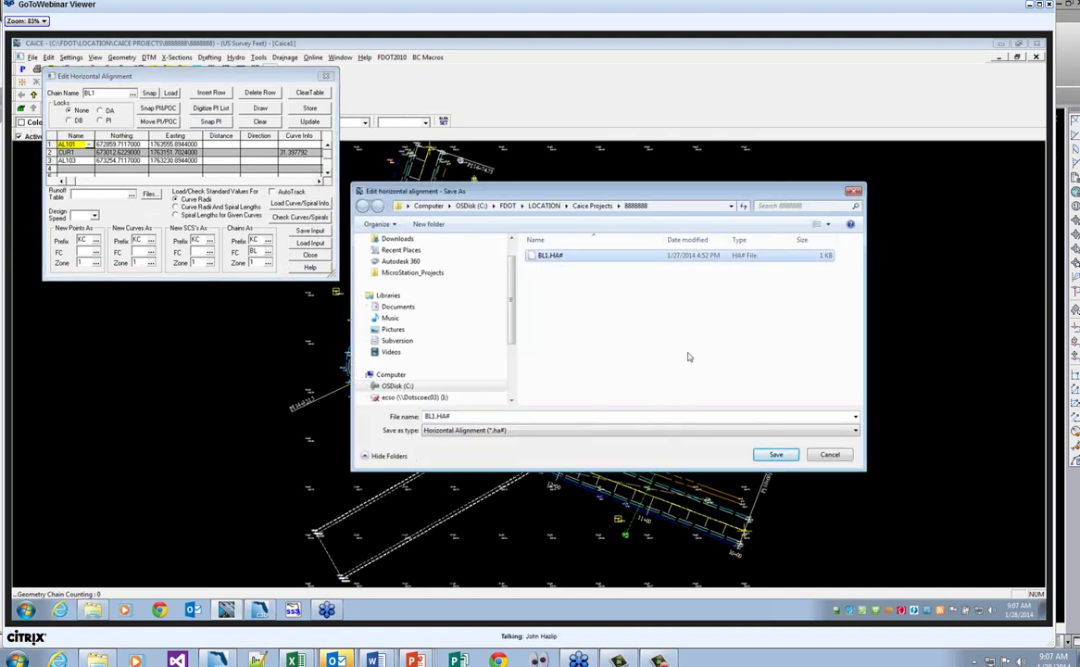
left_click(776, 456)
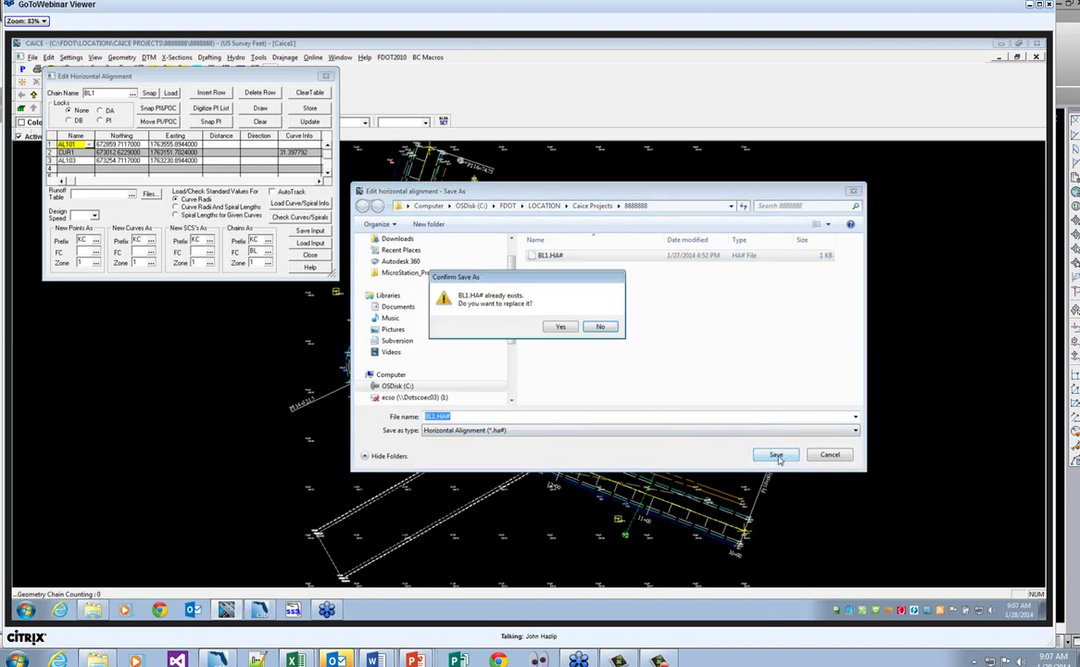
left_click(559, 327)
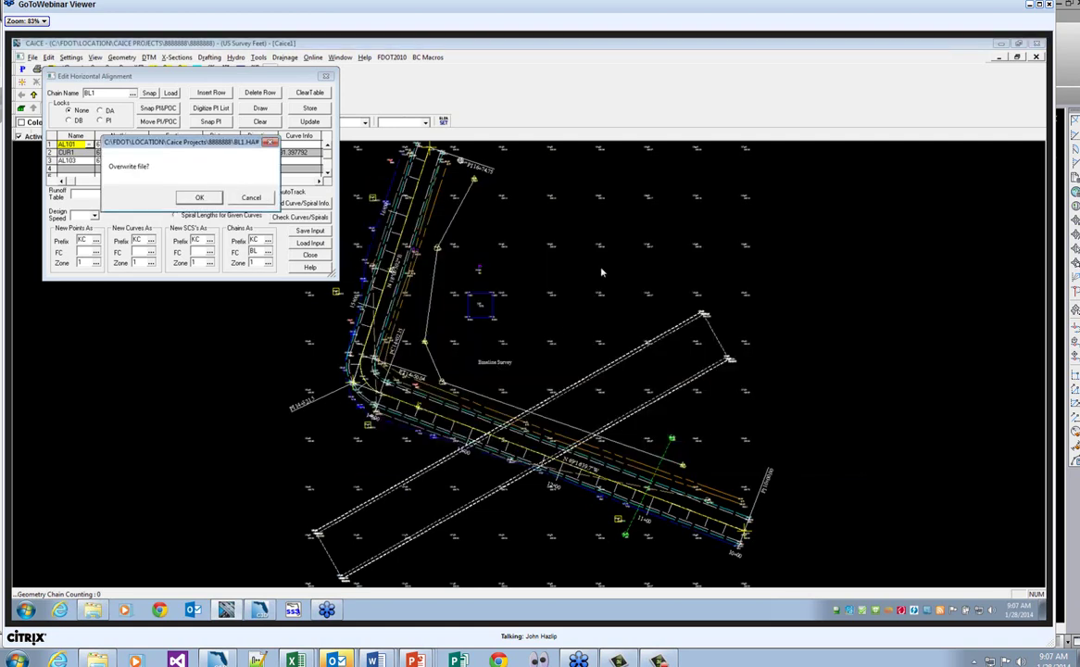
left_click(198, 199)
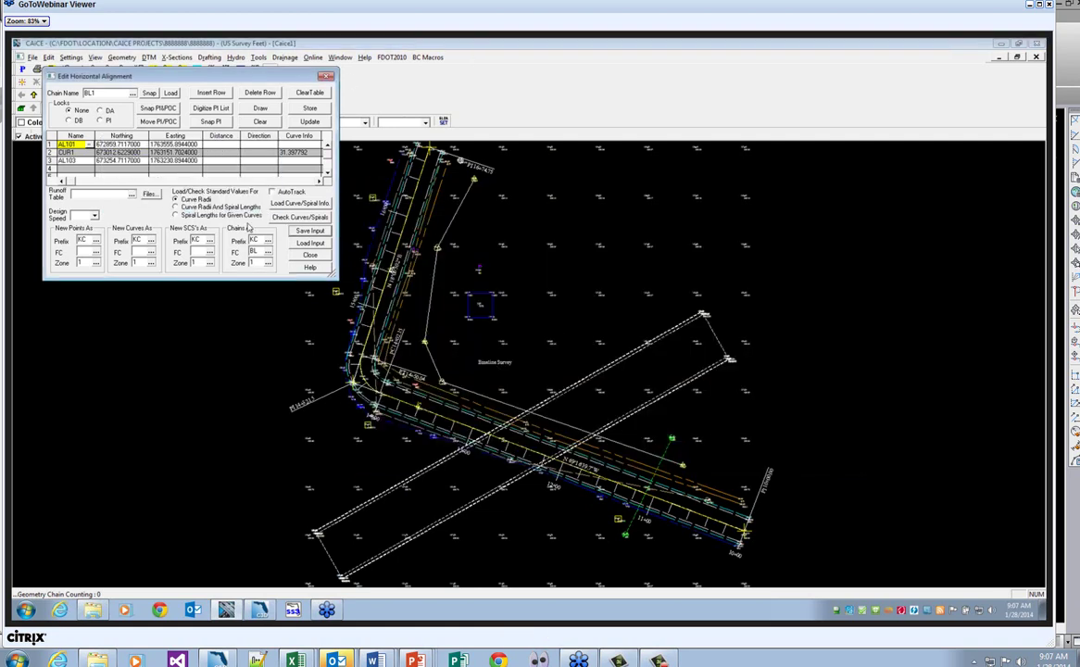
left_click(325, 77)
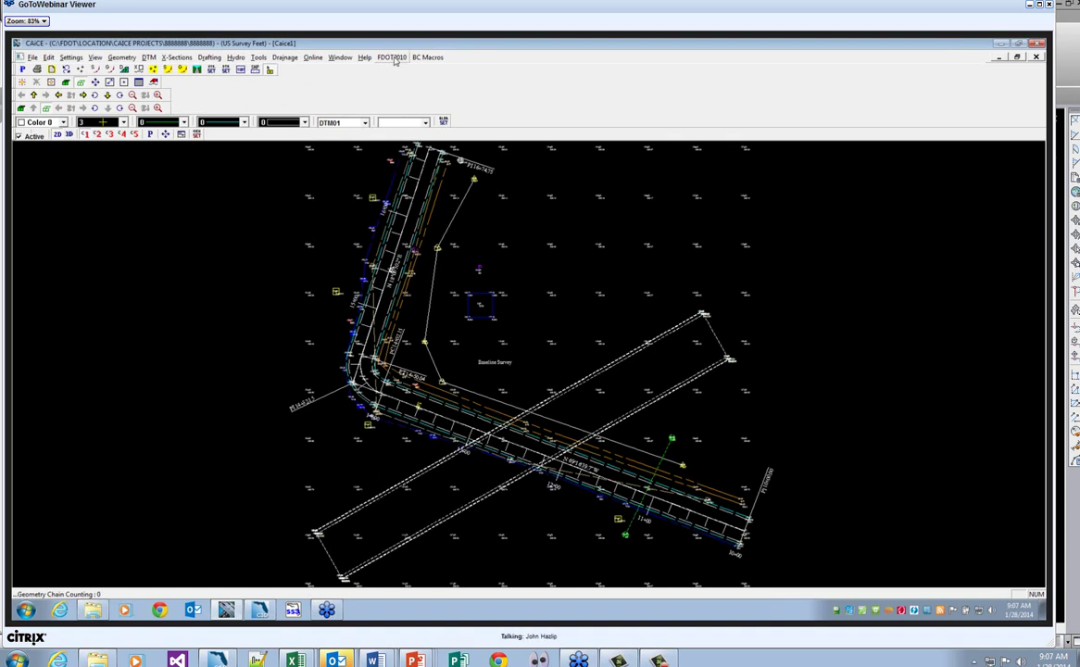
- Run the FDOT export of survey data to LandXML 1.2, dismiss its save dialog, and switch to AutoCAD Civil 3D
left_click(393, 58)
mouse_move(381, 95)
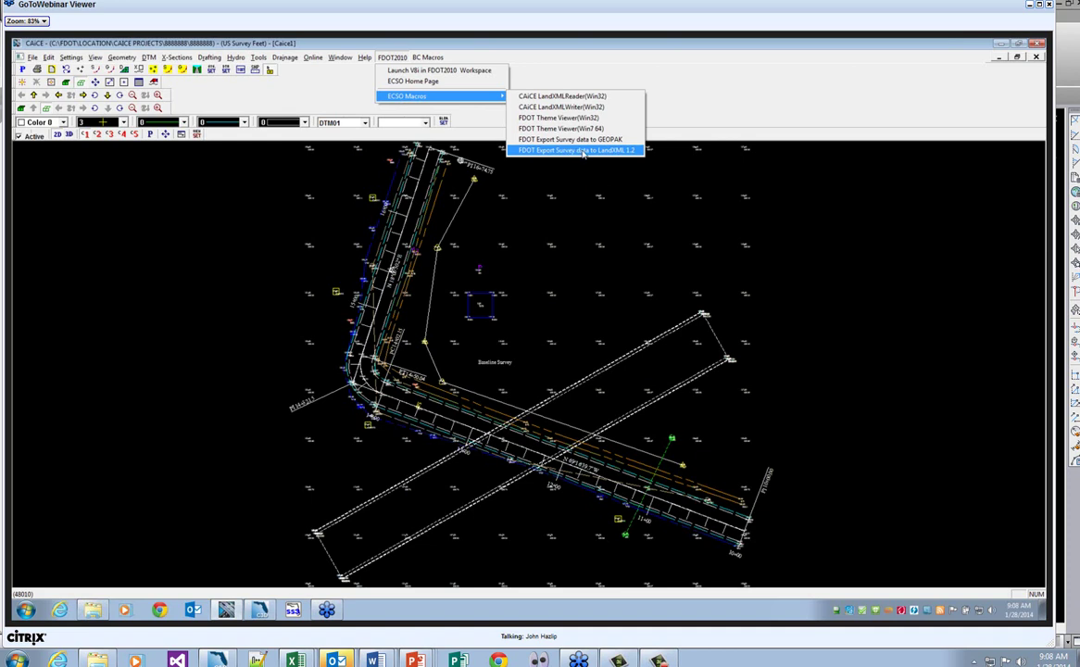
left_click(582, 153)
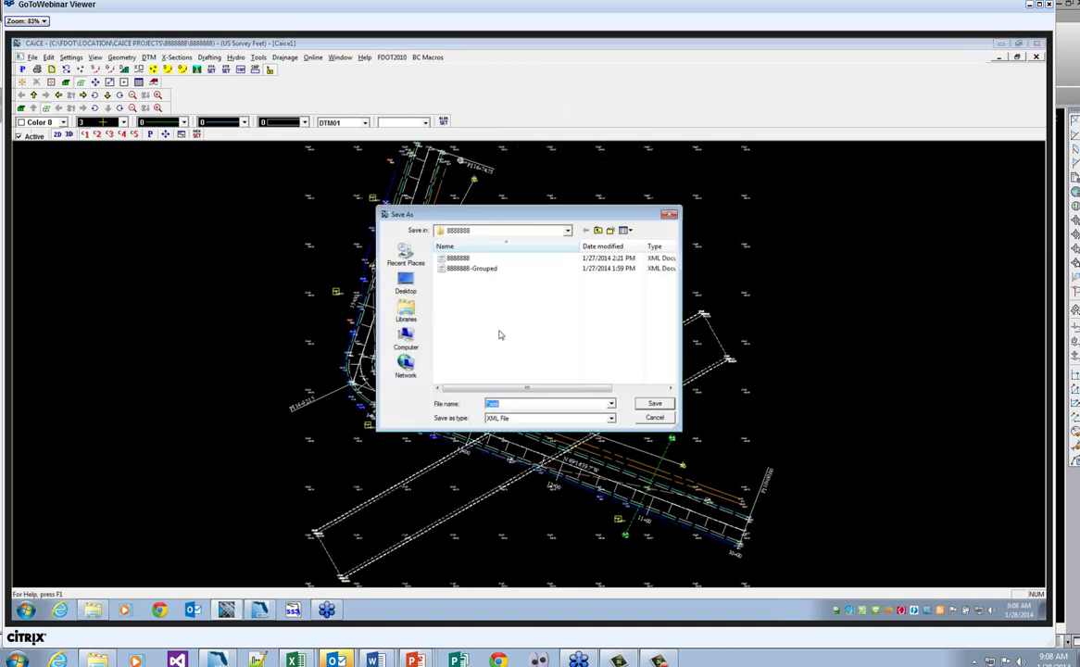
key("Return")
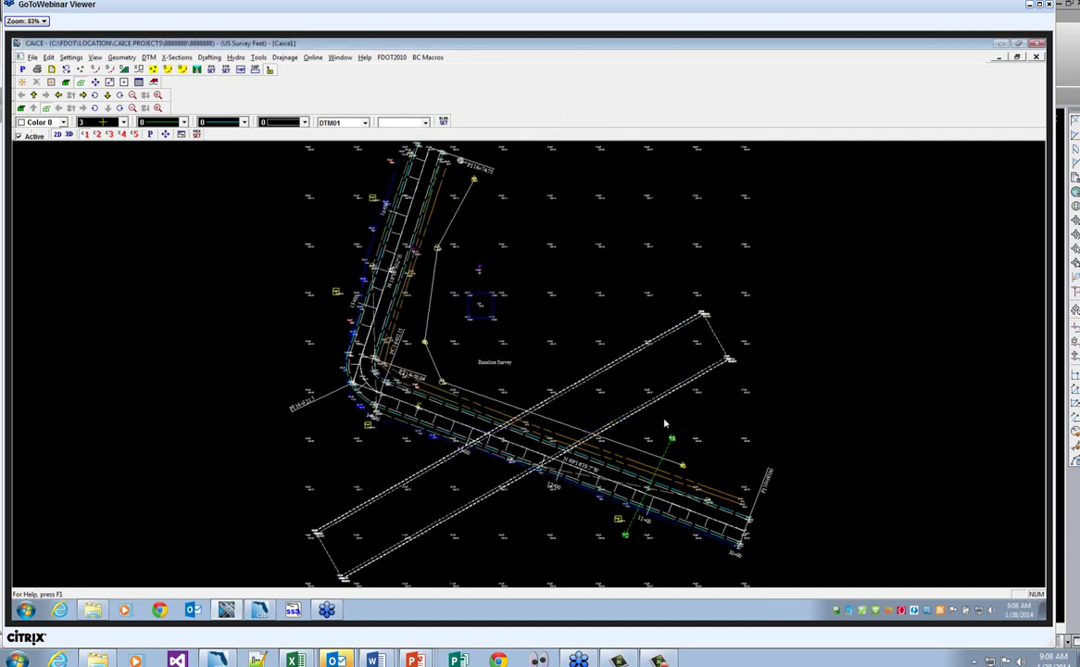
key("Return")
left_click(1038, 43)
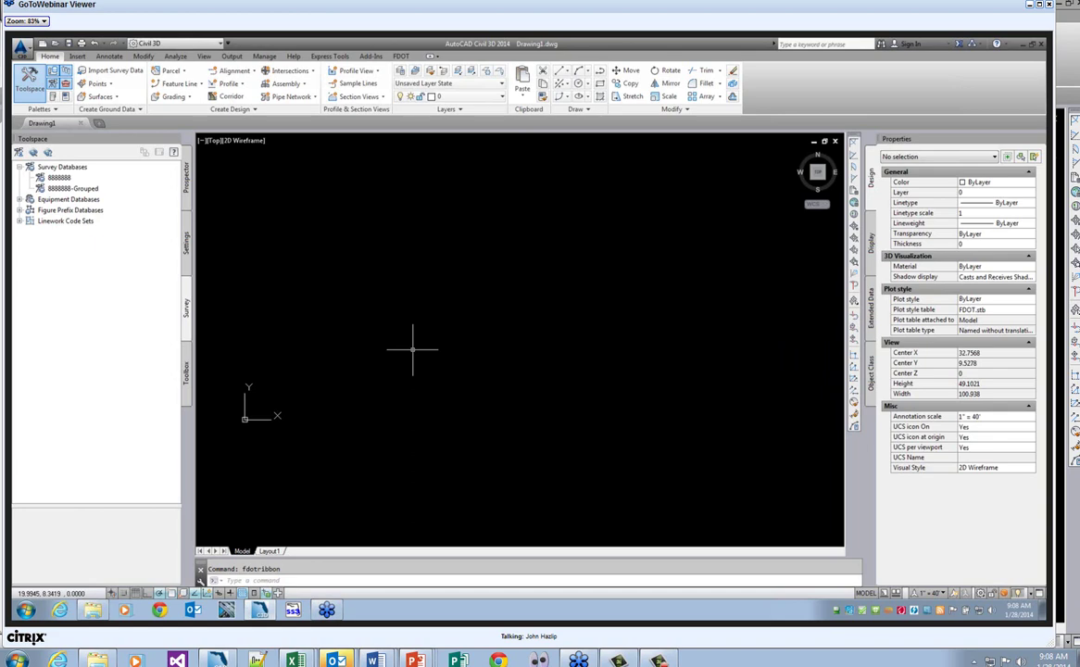
- Create SURVRD01.dwg with the FDOT Create File tool as a Survey Development Model from the Survey Design Files group, and open it
left_click(400, 56)
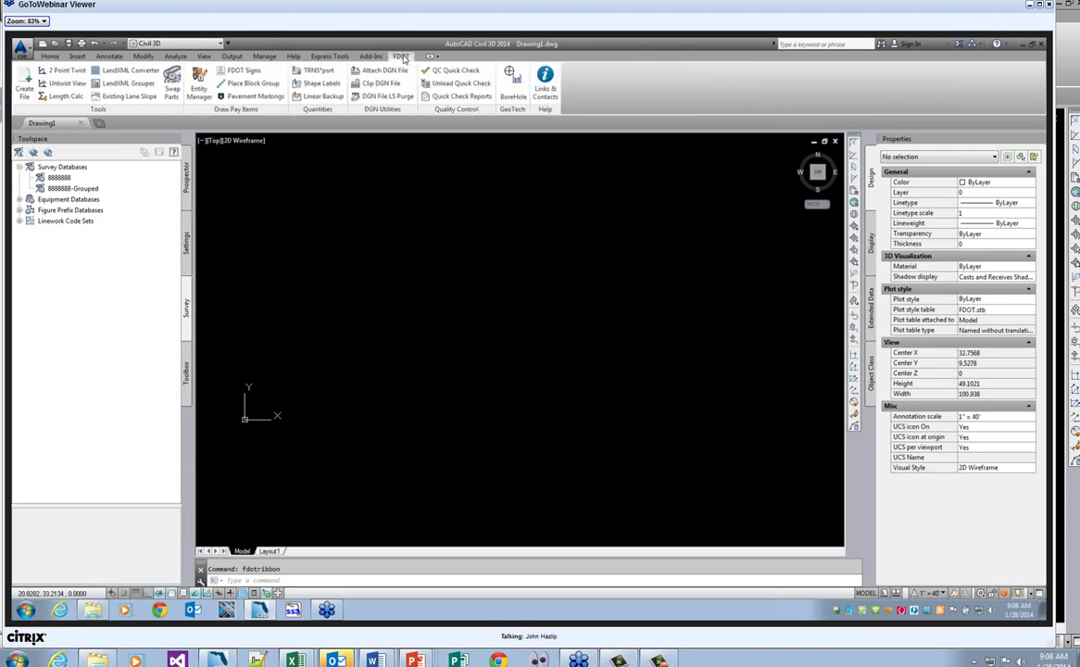
left_click(24, 85)
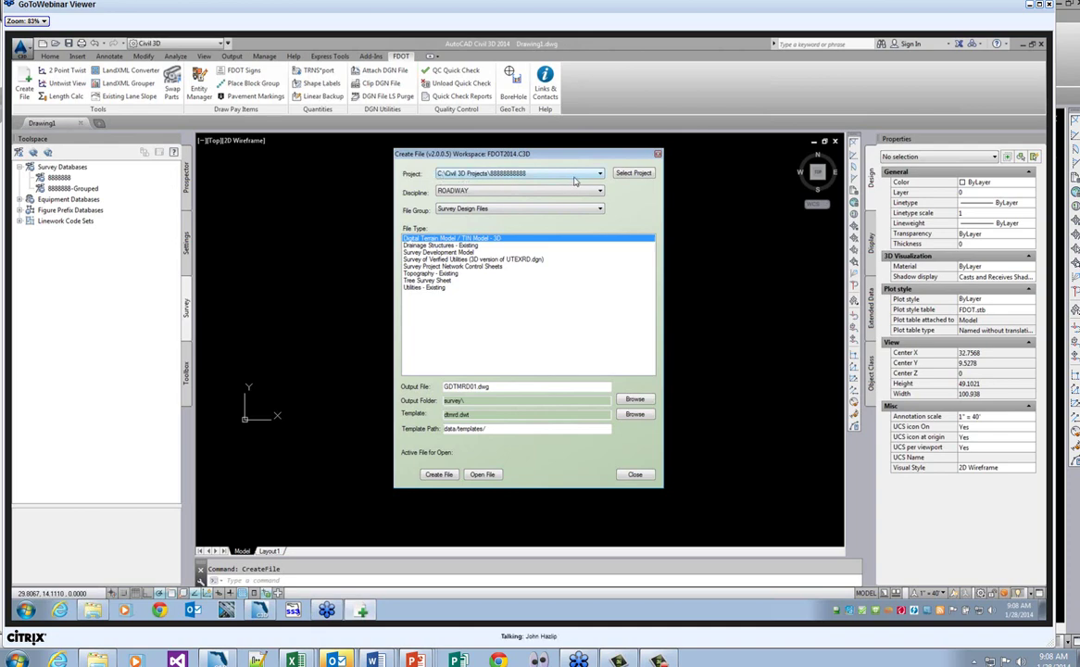
left_click(517, 210)
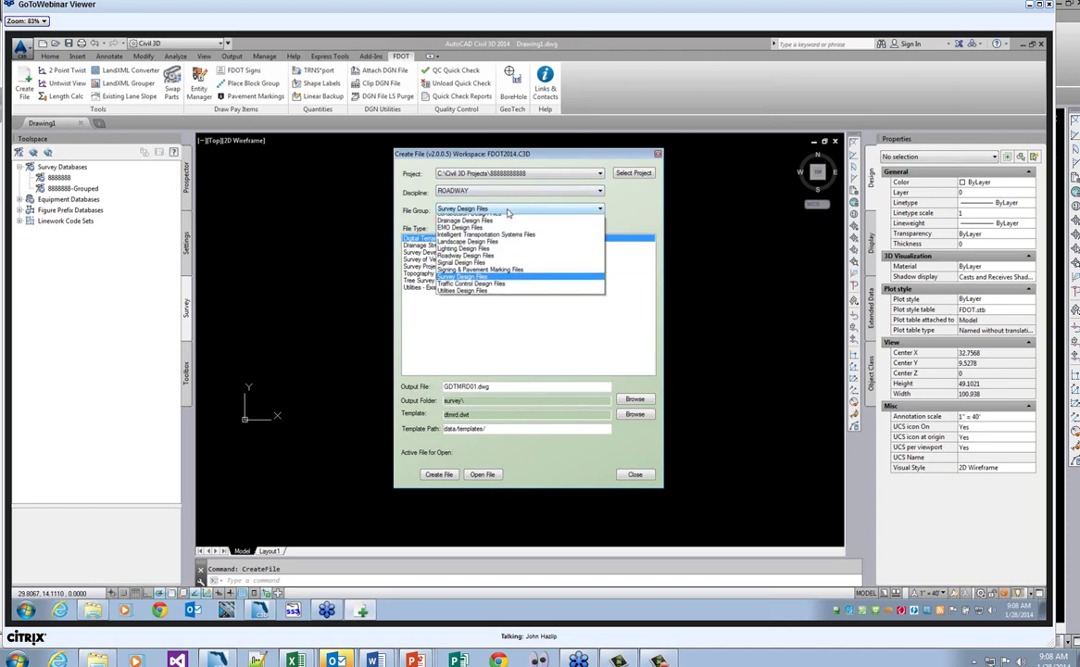
left_click(480, 281)
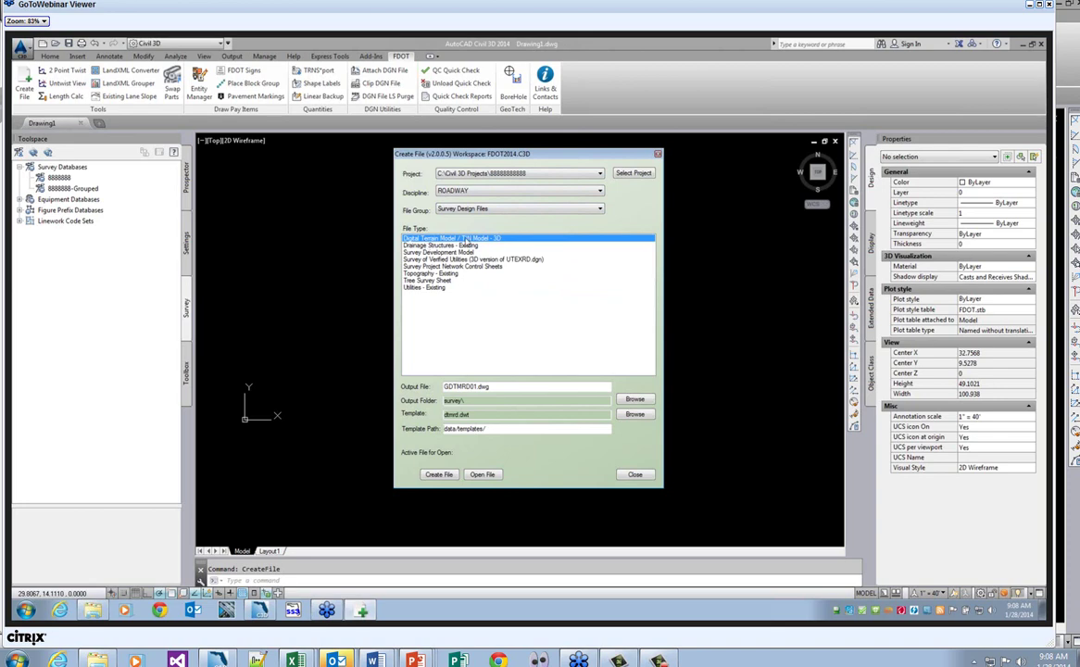
left_click(439, 253)
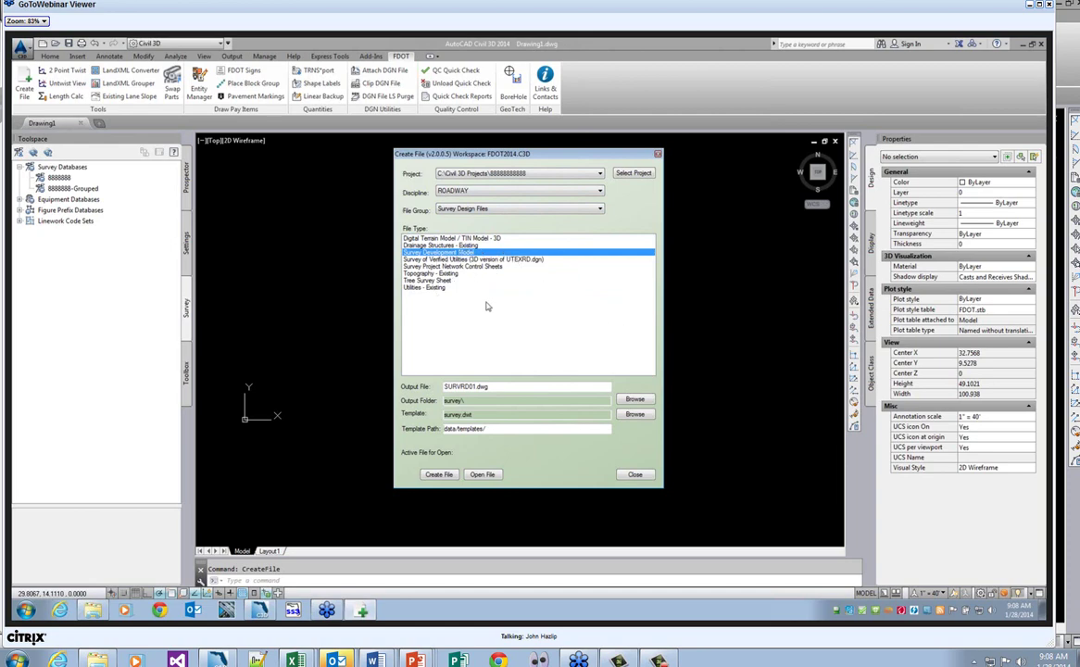
left_click(441, 475)
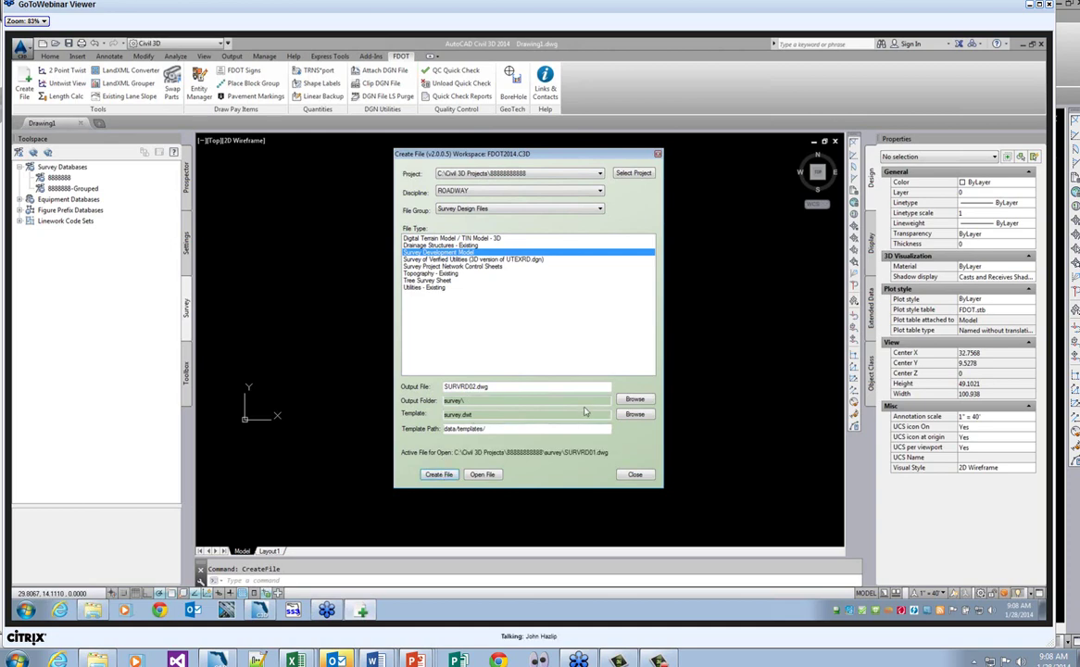
left_click(487, 476)
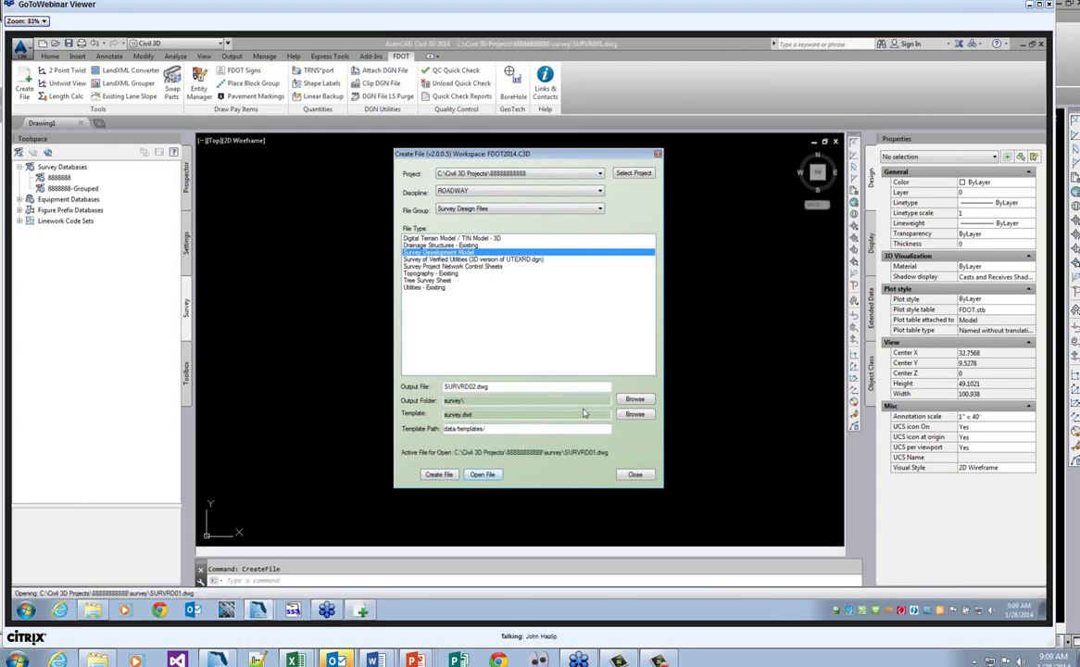
left_click(636, 475)
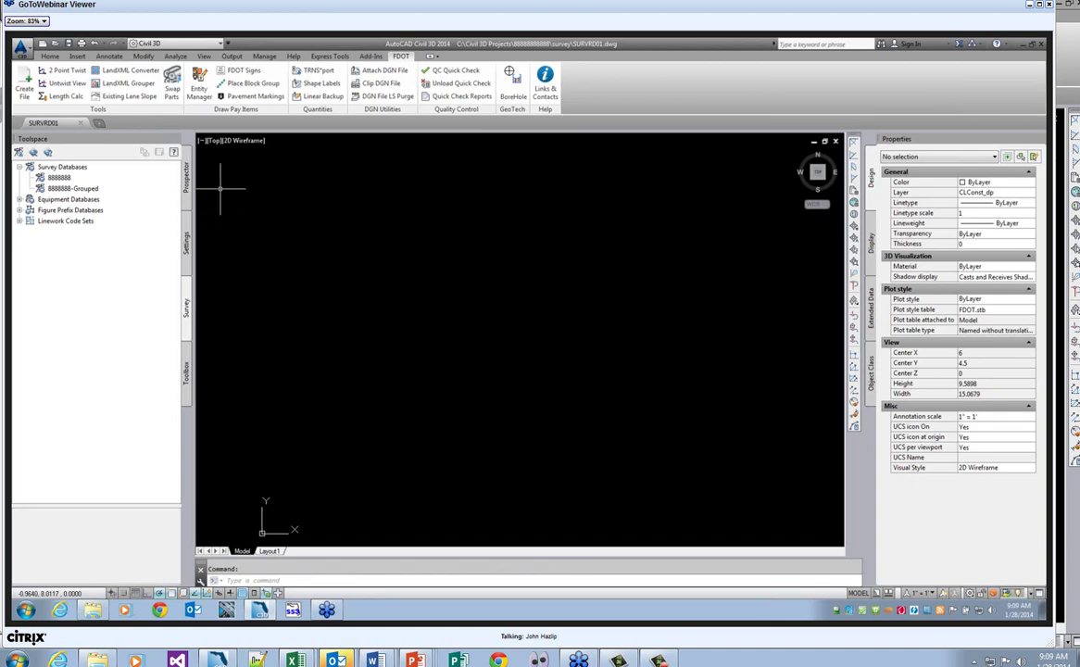
- Set the coordinate system code of the SURVRD01 drawing to FL83-NF in its drawing settings and save the drawing
left_click(186, 244)
right_click(54, 179)
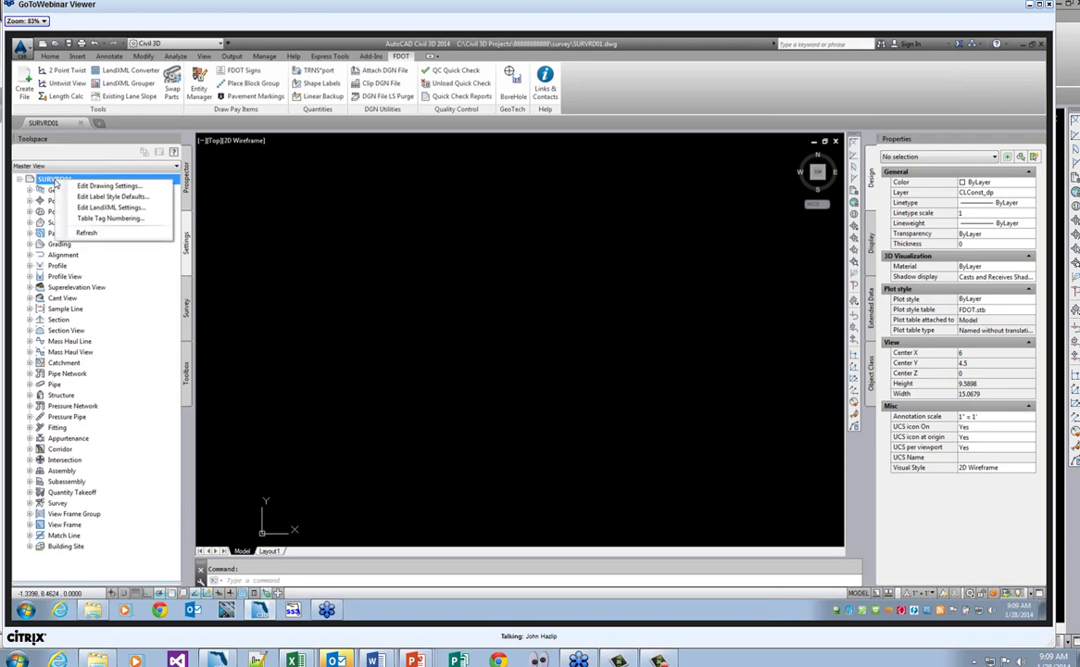
left_click(106, 186)
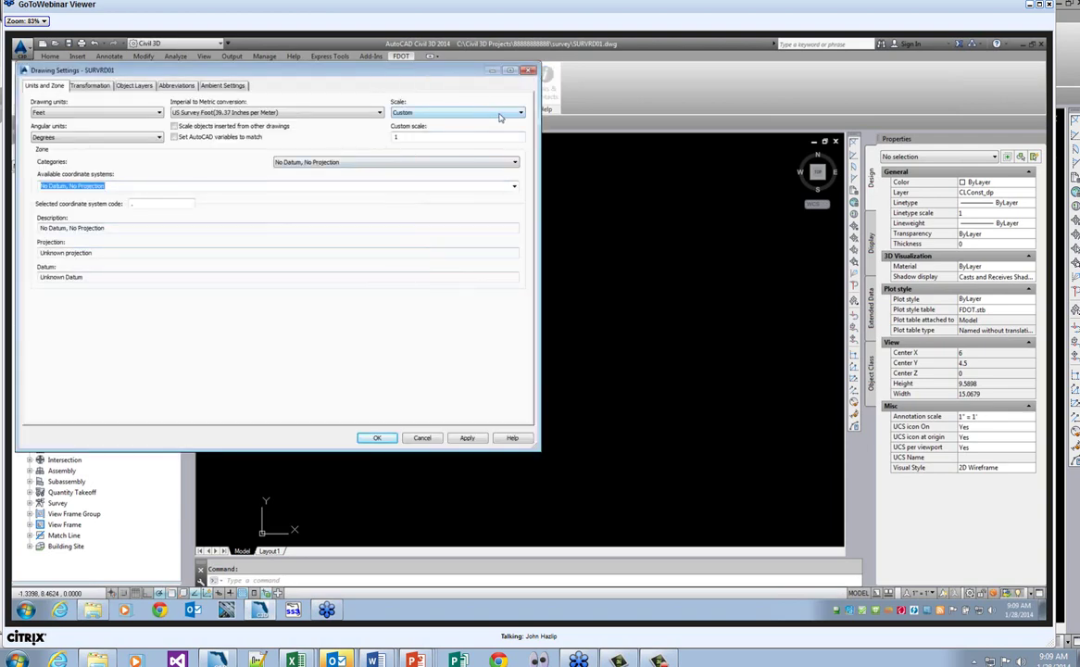
left_click(135, 203)
type("fl")
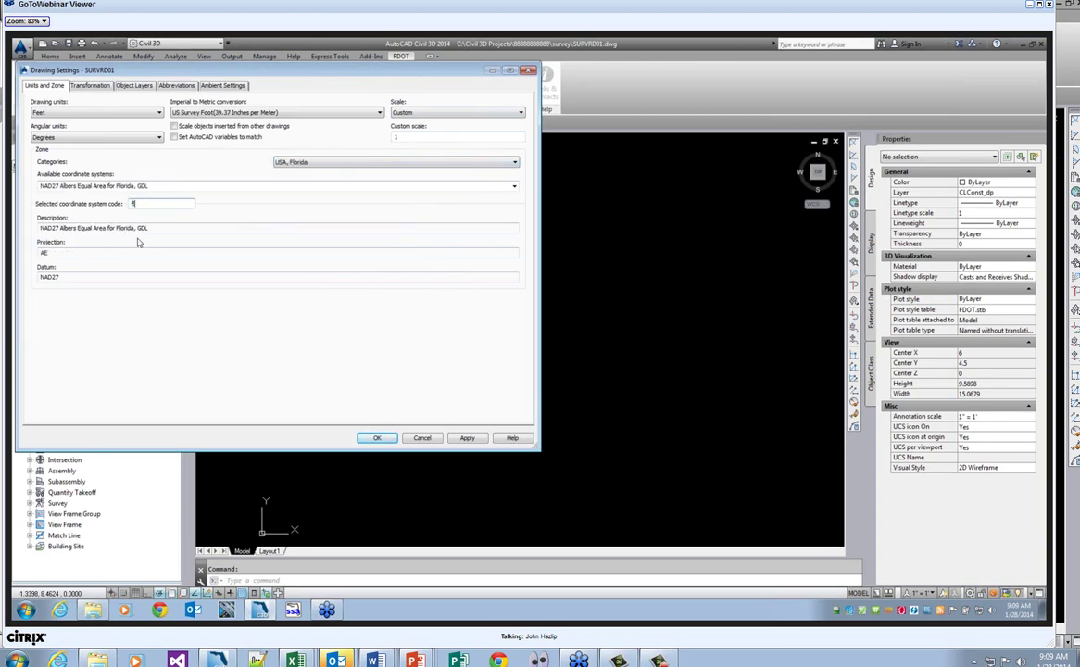
type("8")
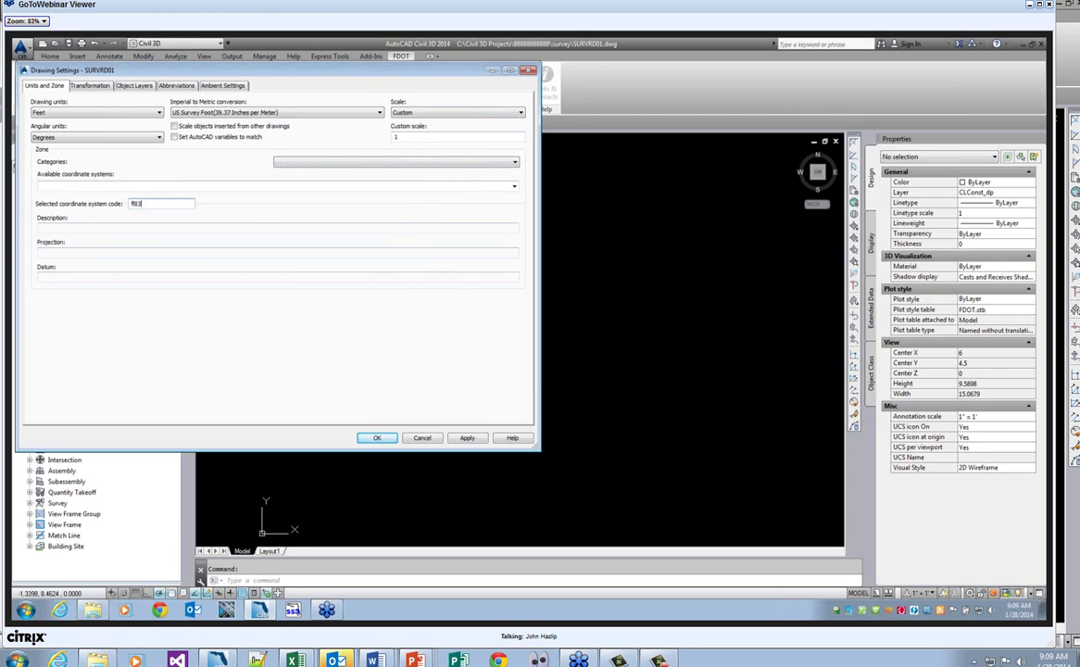
type("3-ef")
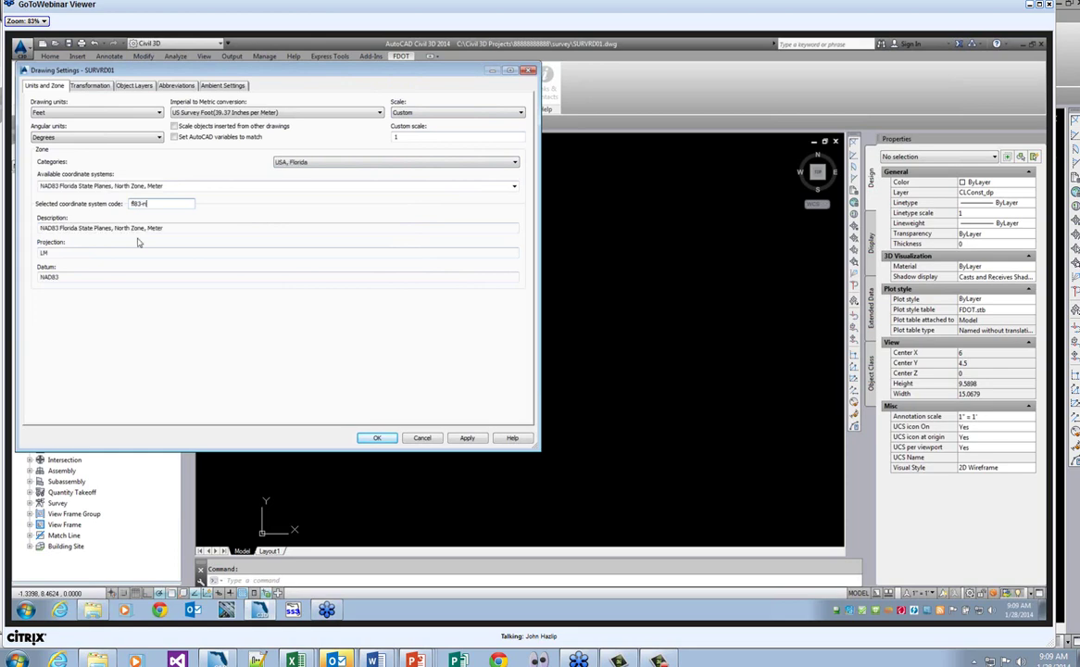
key("Return")
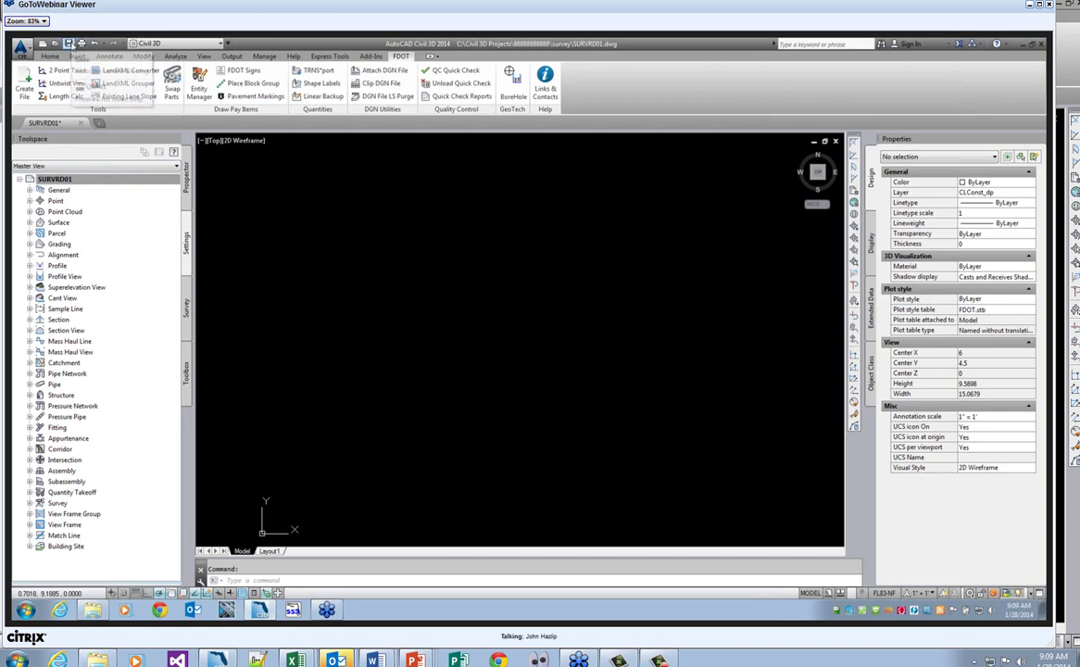
left_click(69, 43)
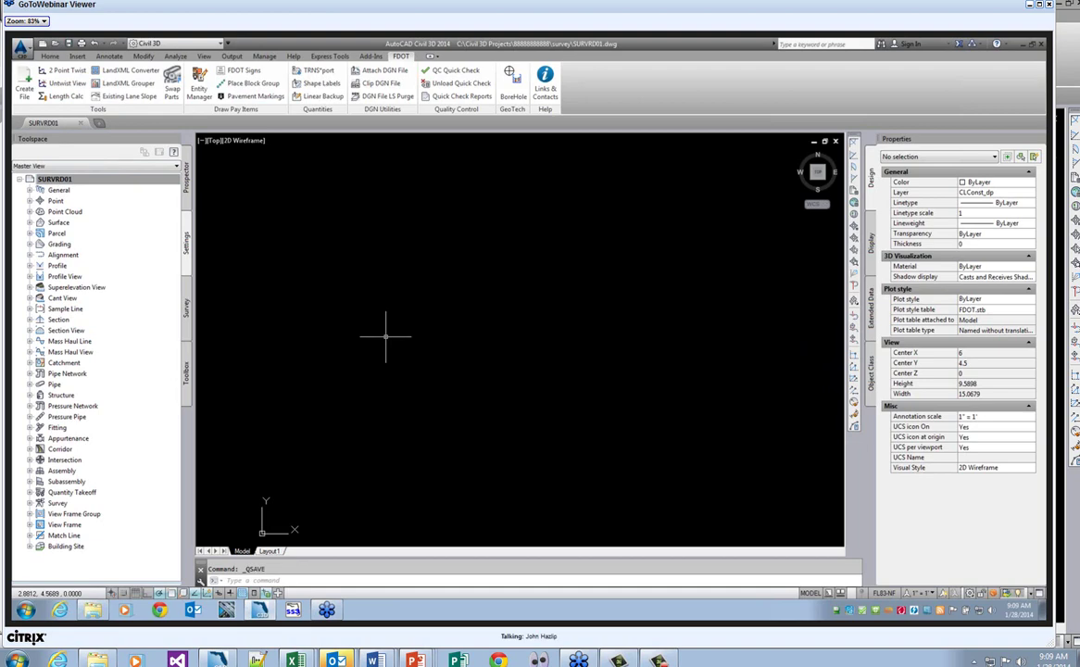
- Examine the description key sets in the Point settings of the SURVRD01 drawing
left_click(33, 182)
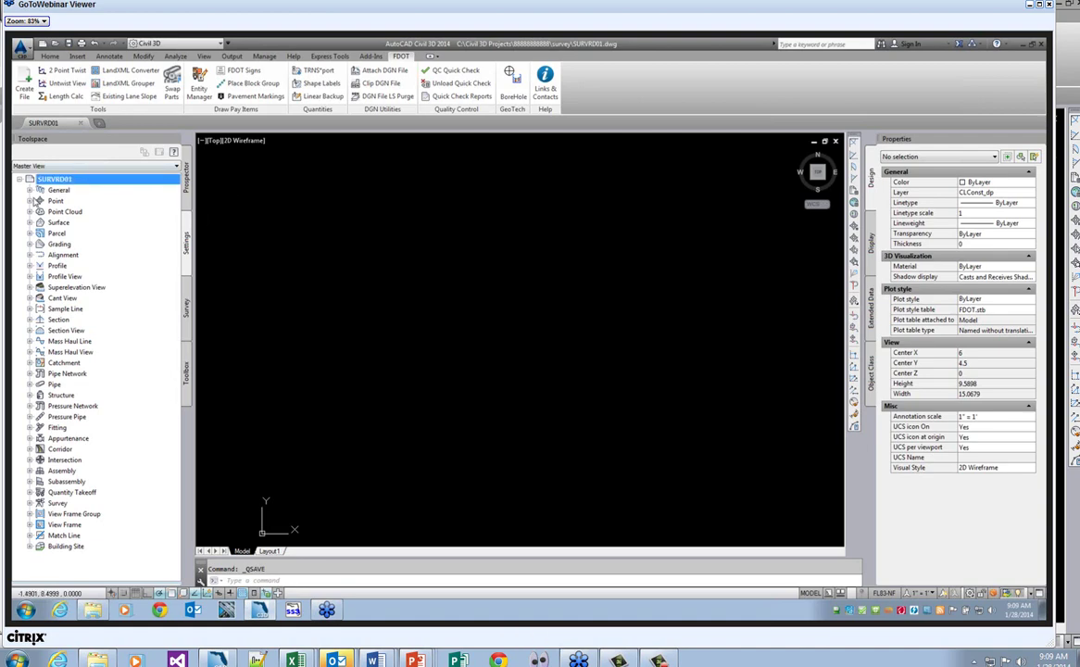
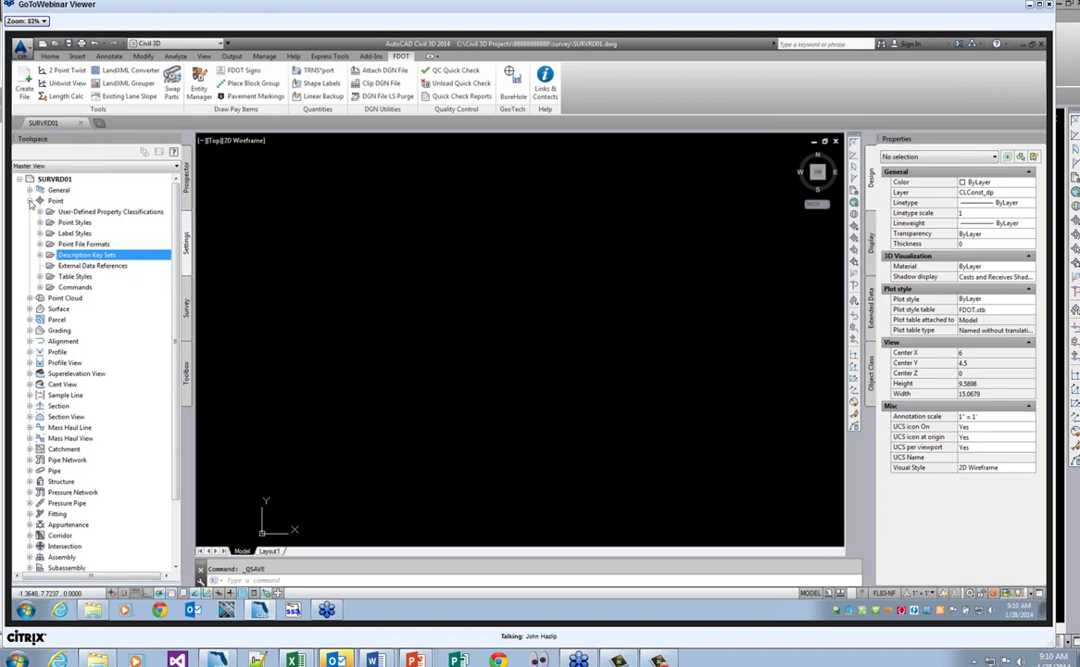
left_click(29, 201)
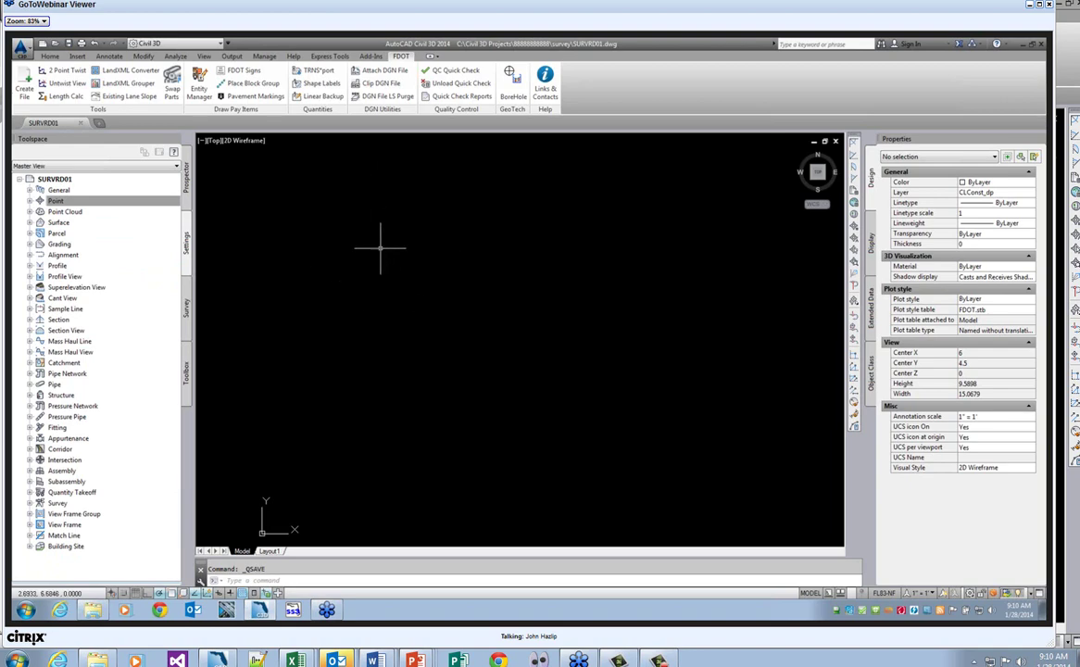
- Start a new TIN surface in the SURVRD01 drawing and assign it to the DTMTriangles_ep layer
left_click(186, 178)
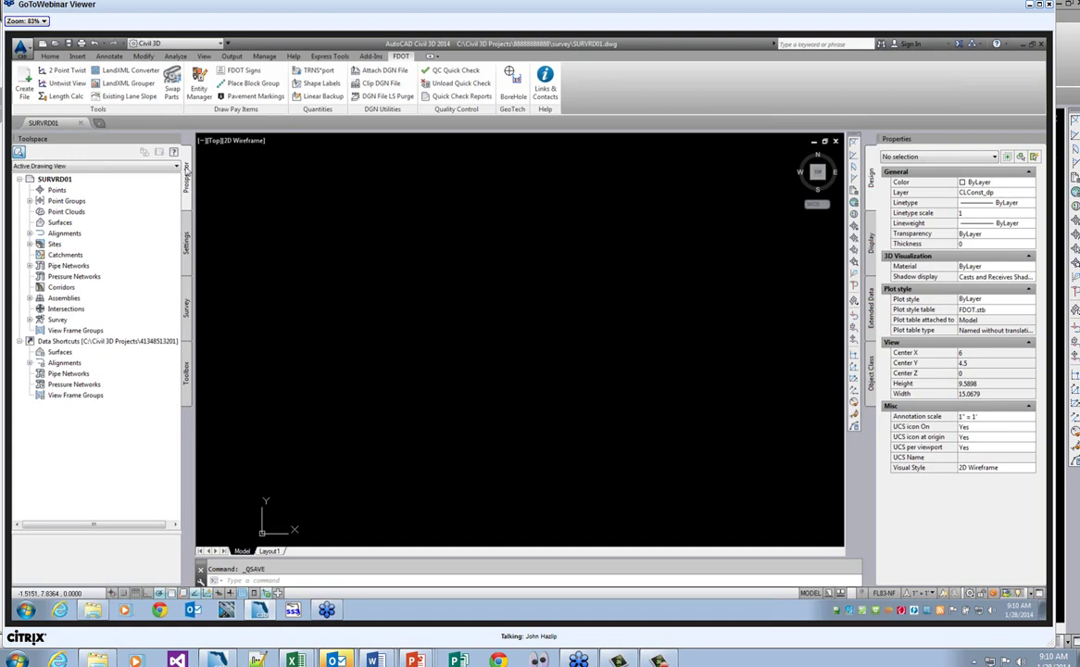
left_click(62, 223)
right_click(78, 226)
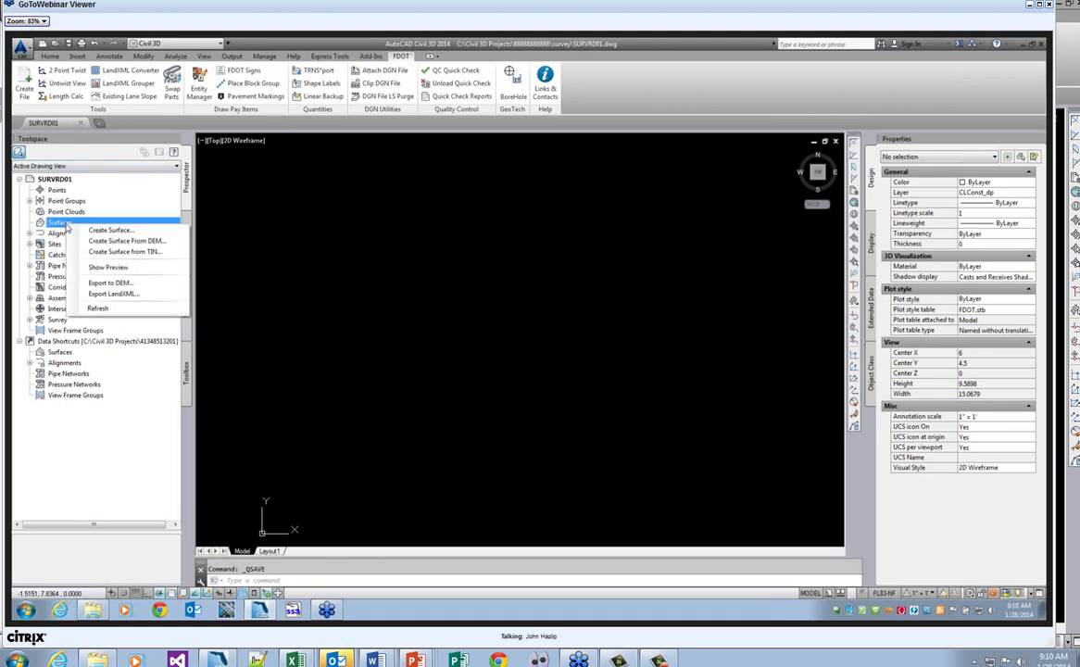
left_click(112, 230)
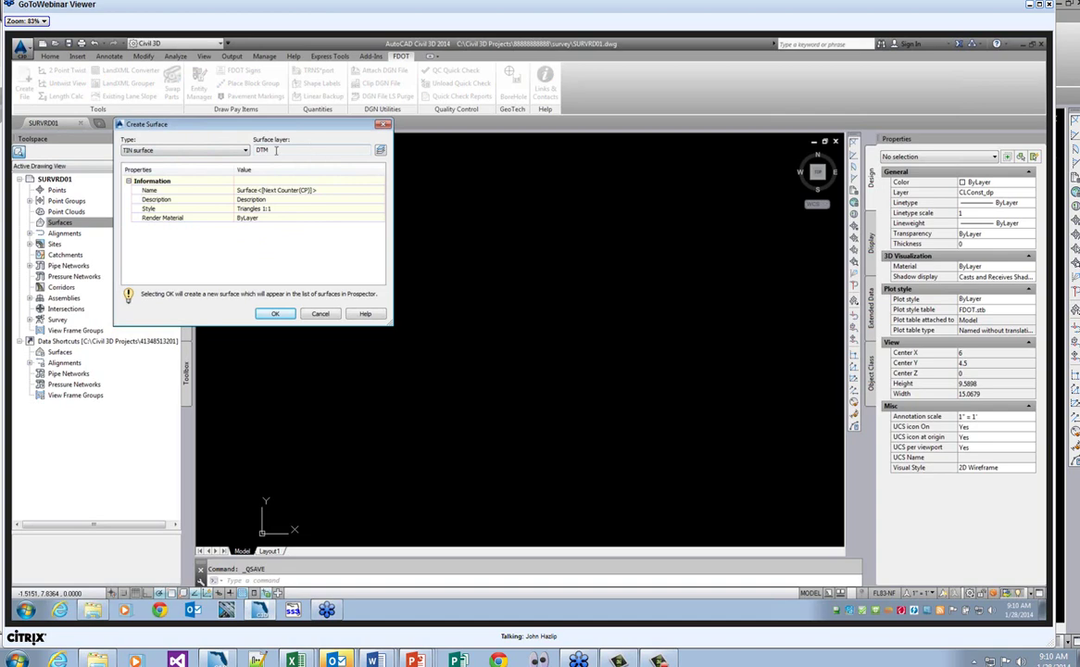
left_click(380, 151)
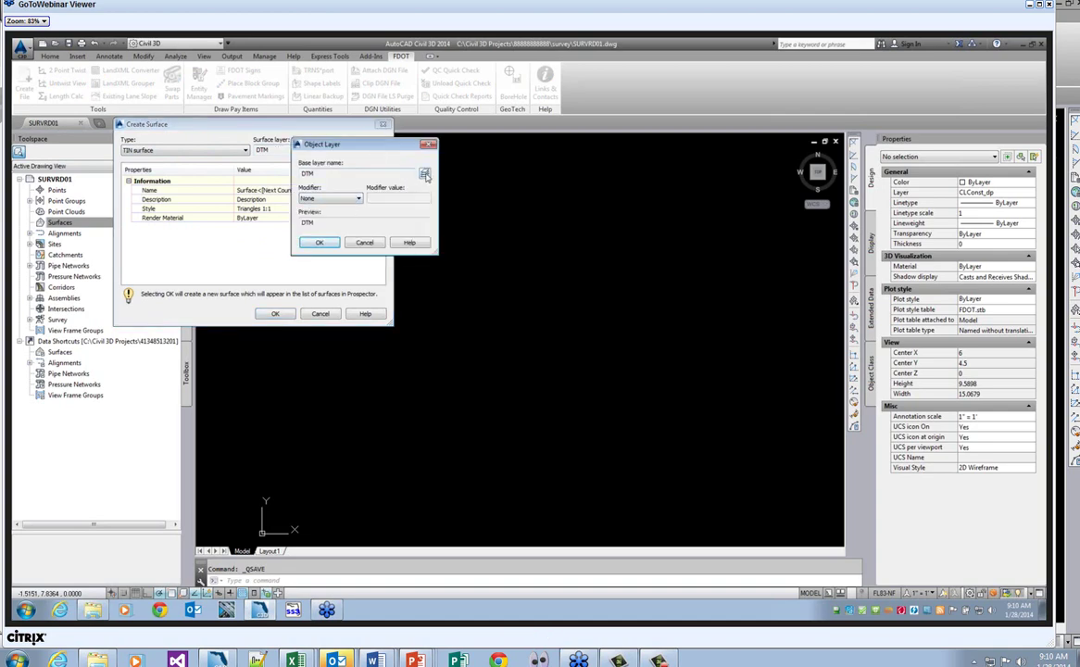
left_click(422, 174)
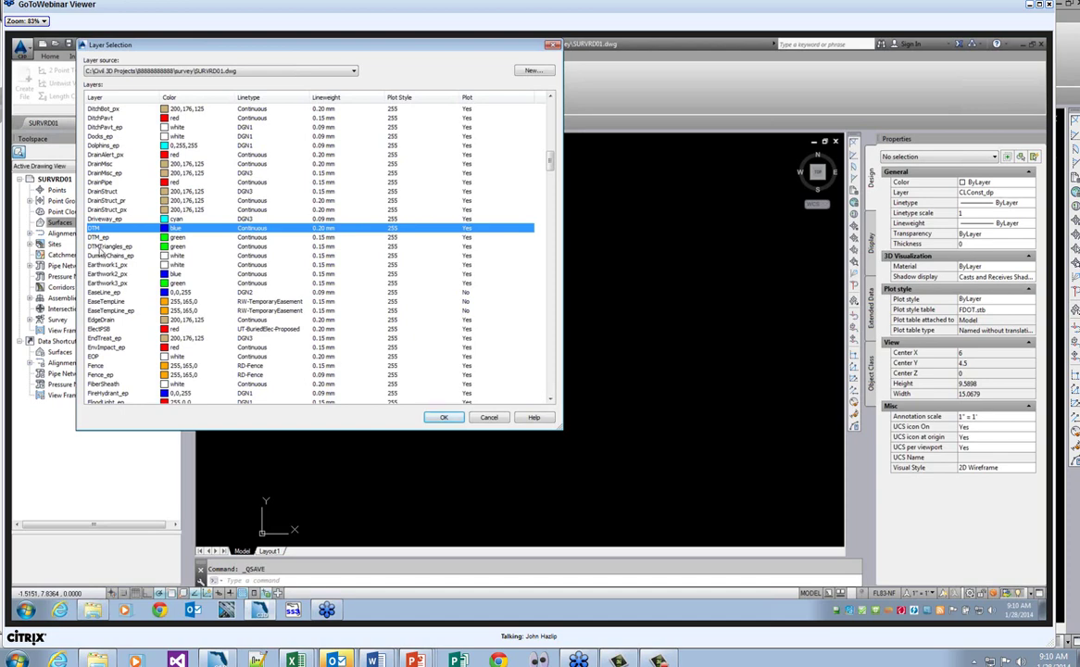
left_click(97, 246)
left_click(440, 417)
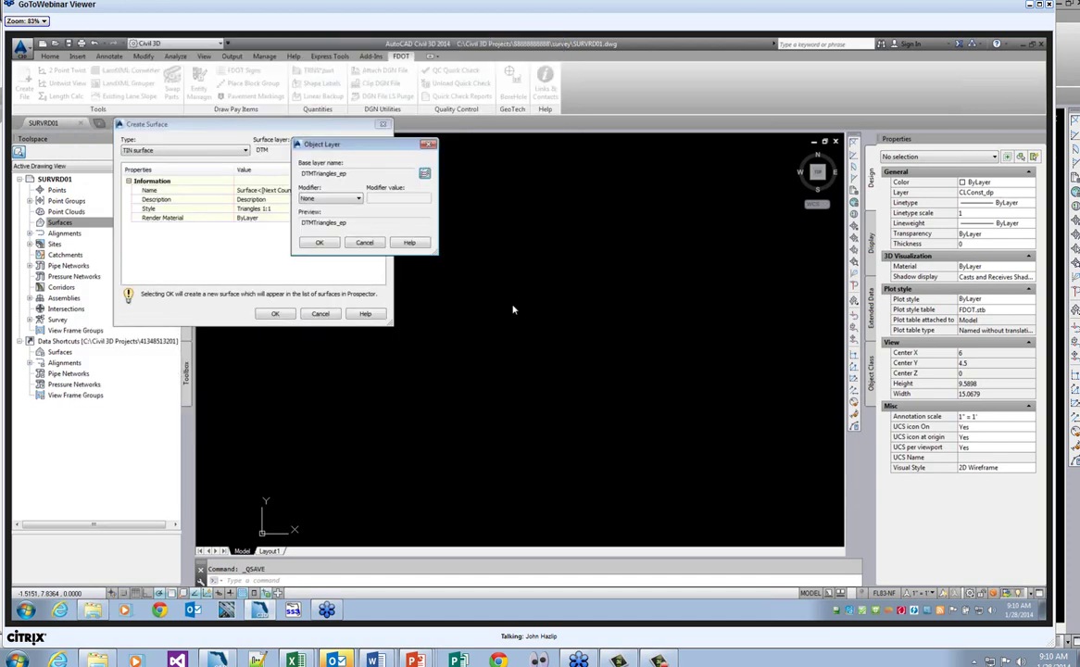
left_click(320, 243)
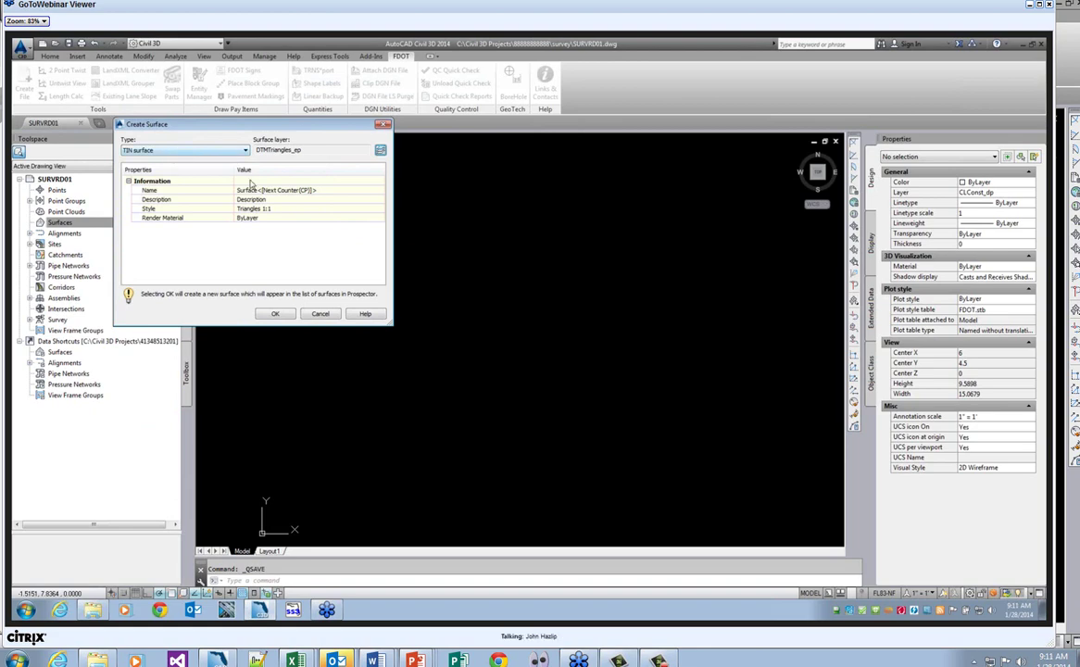
- Name the new surface Existing Ground, keep the Triangles 1:1 style and create it
left_click(310, 191)
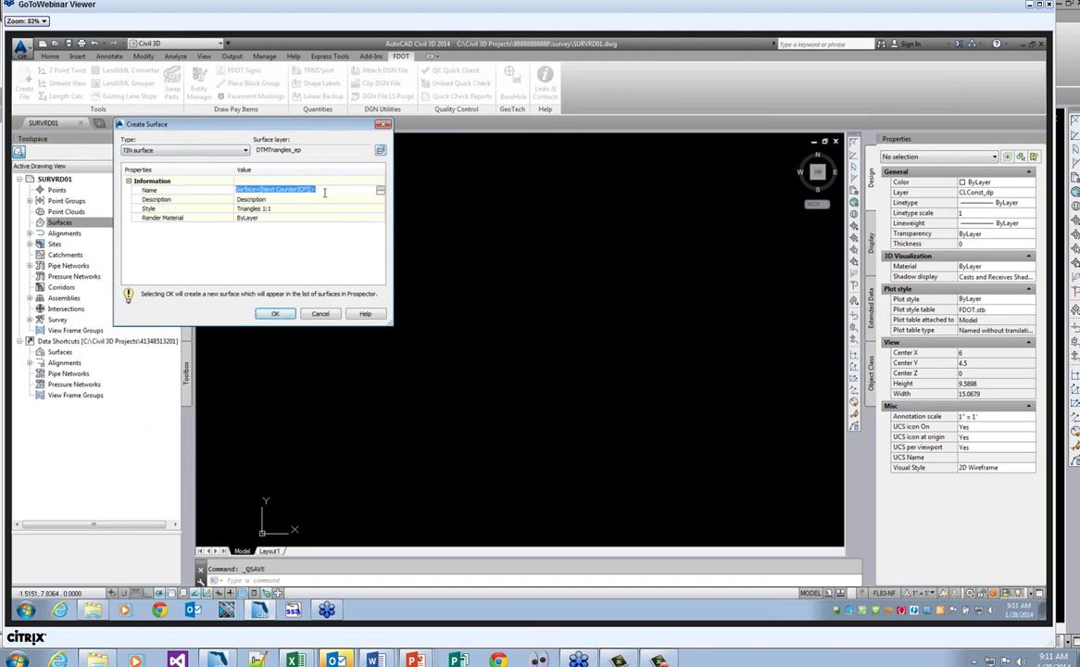
type("G")
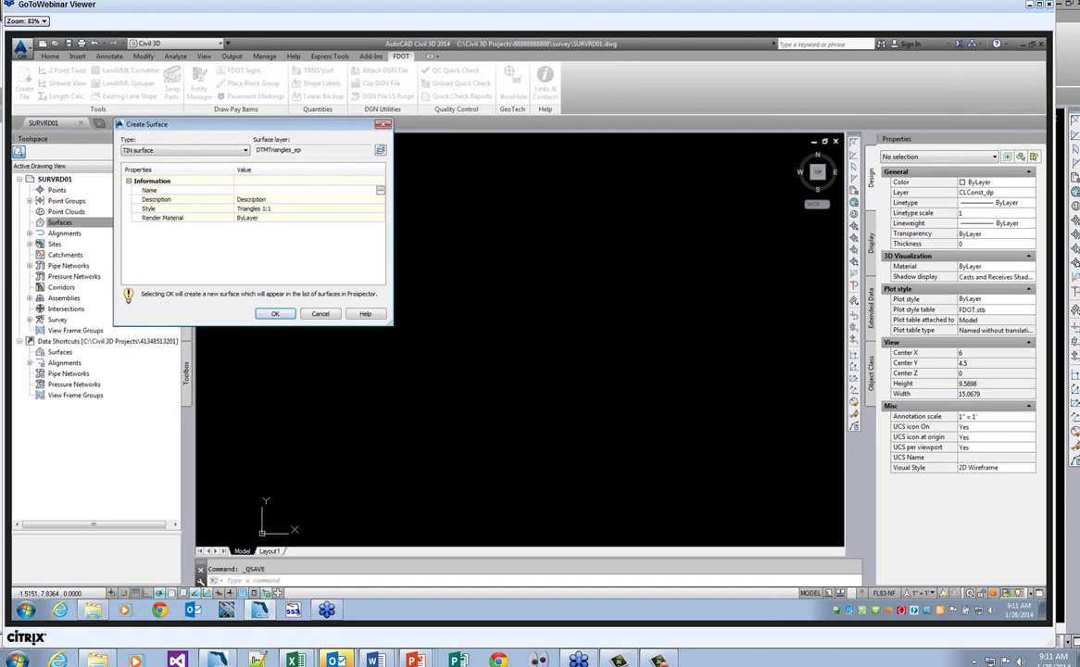
type("Existing Ground")
key("Return")
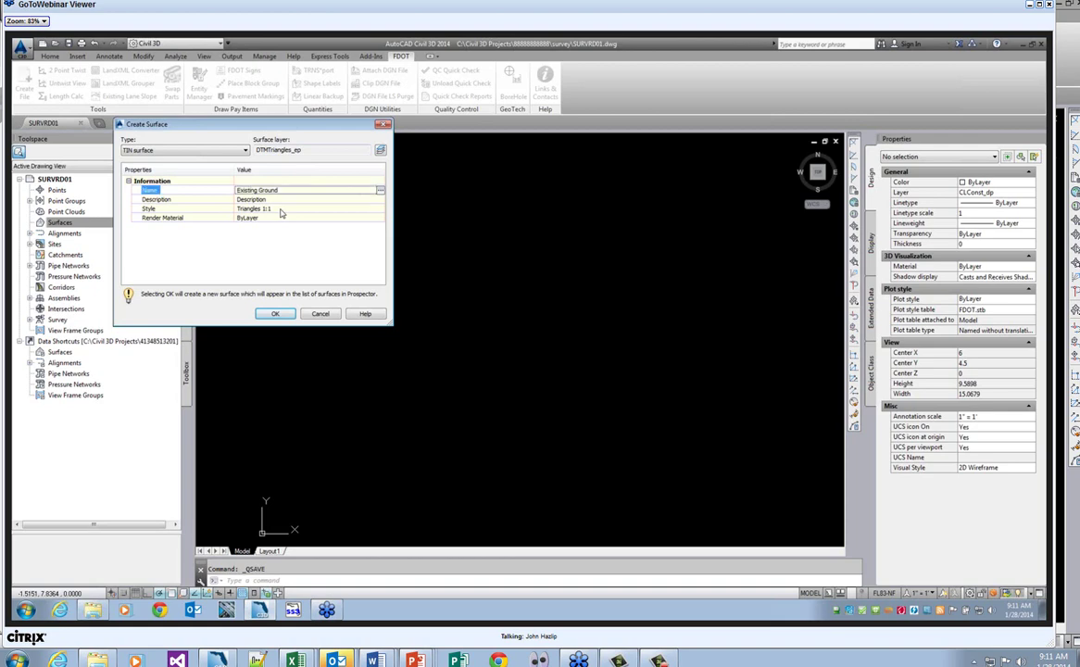
left_click(290, 210)
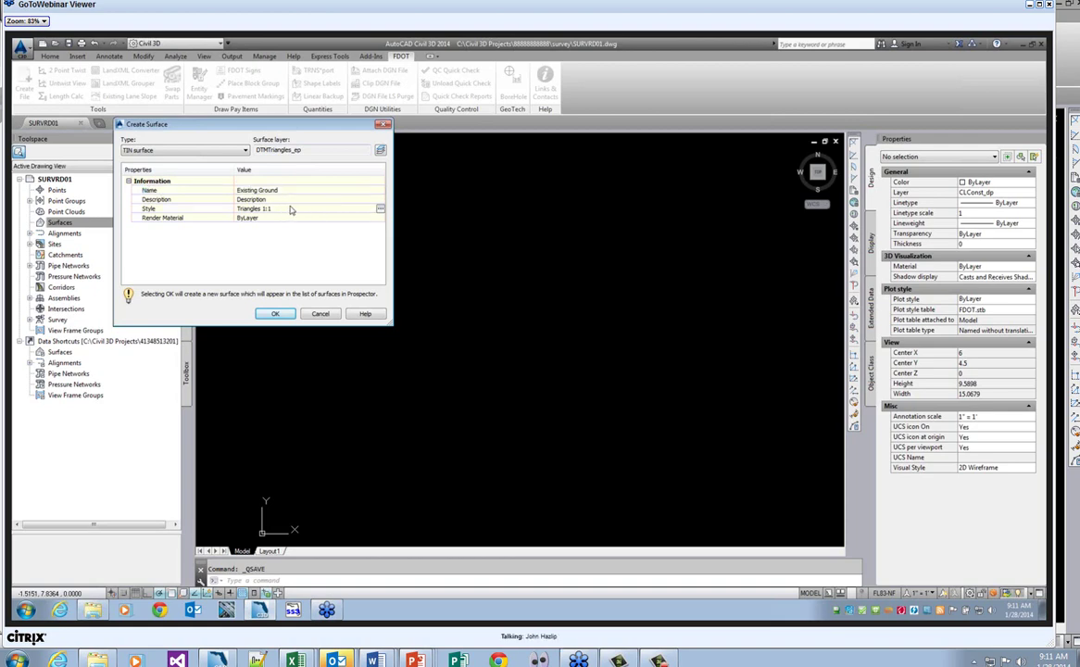
left_click(380, 209)
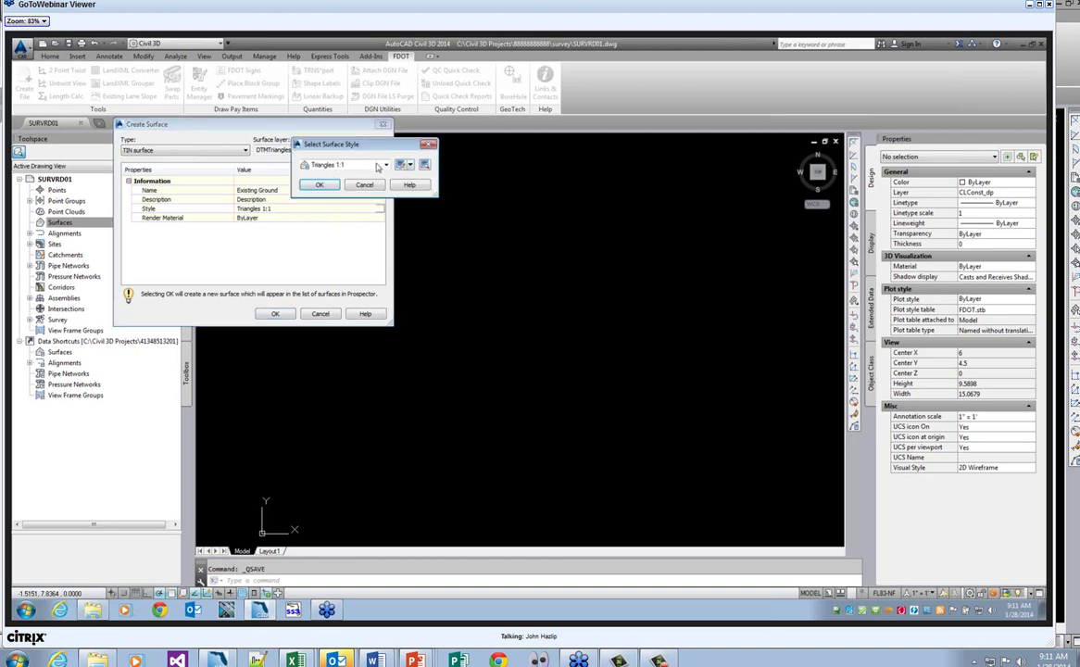
left_click(385, 166)
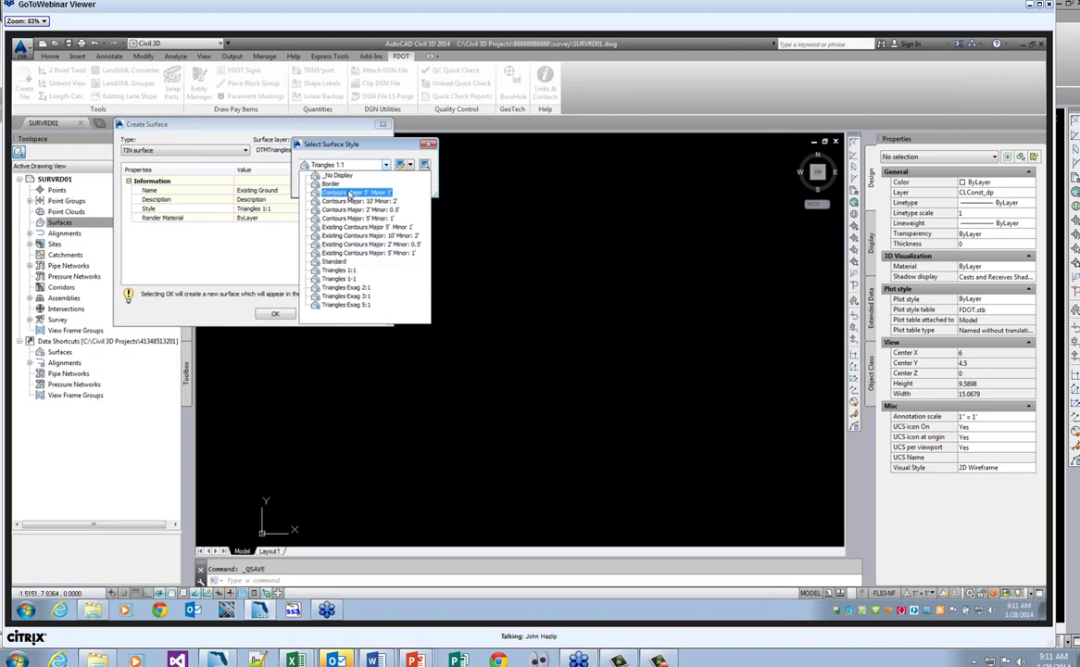
left_click(313, 250)
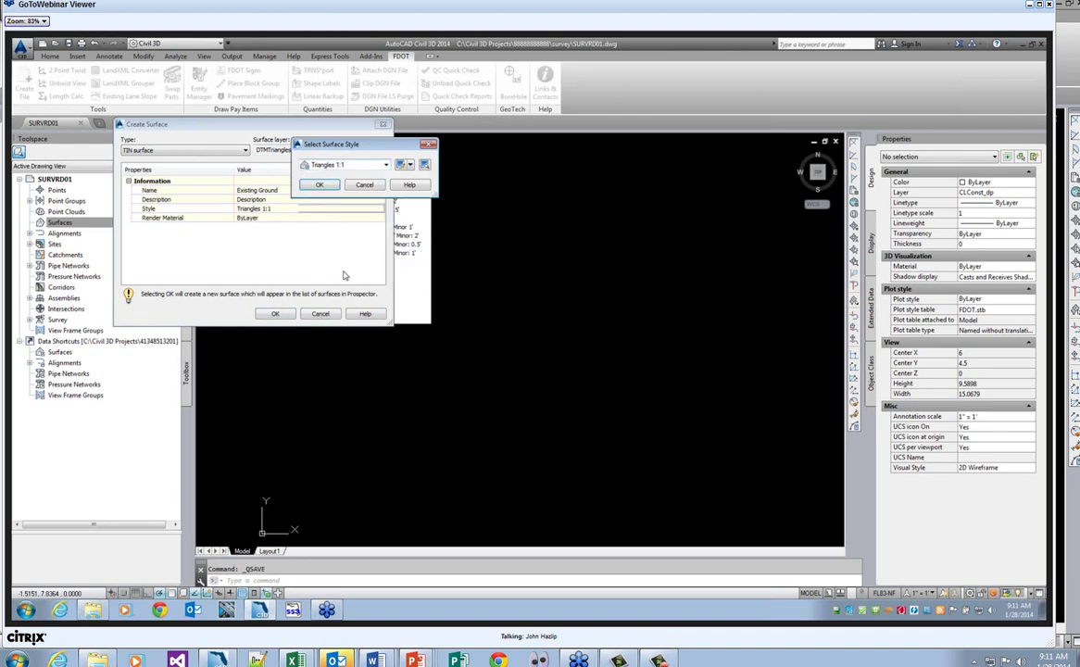
left_click(319, 185)
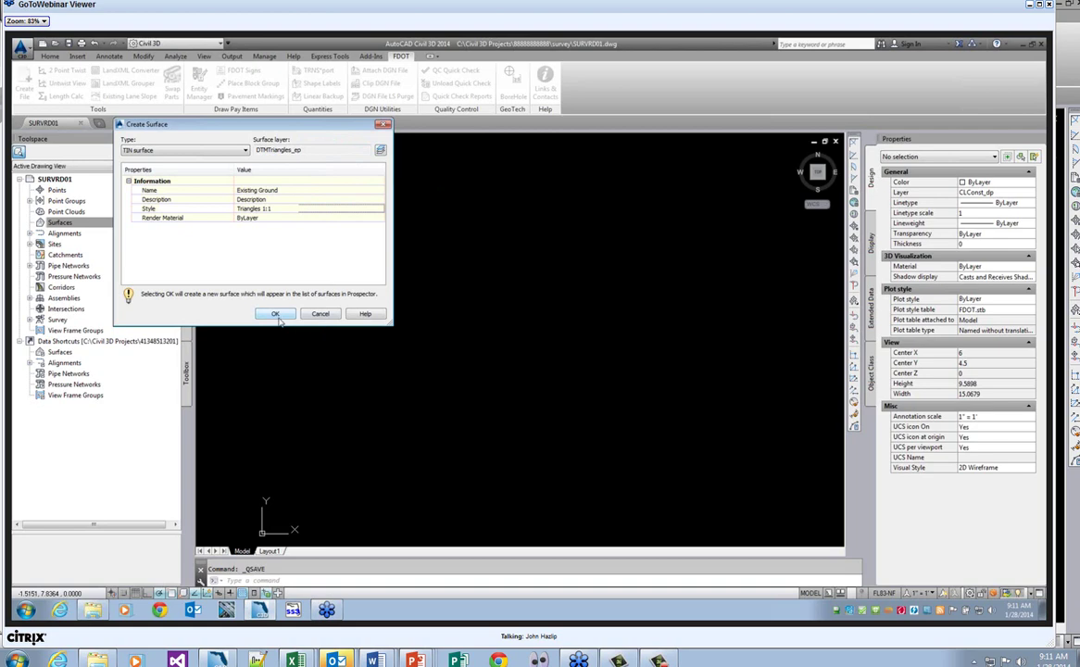
left_click(276, 315)
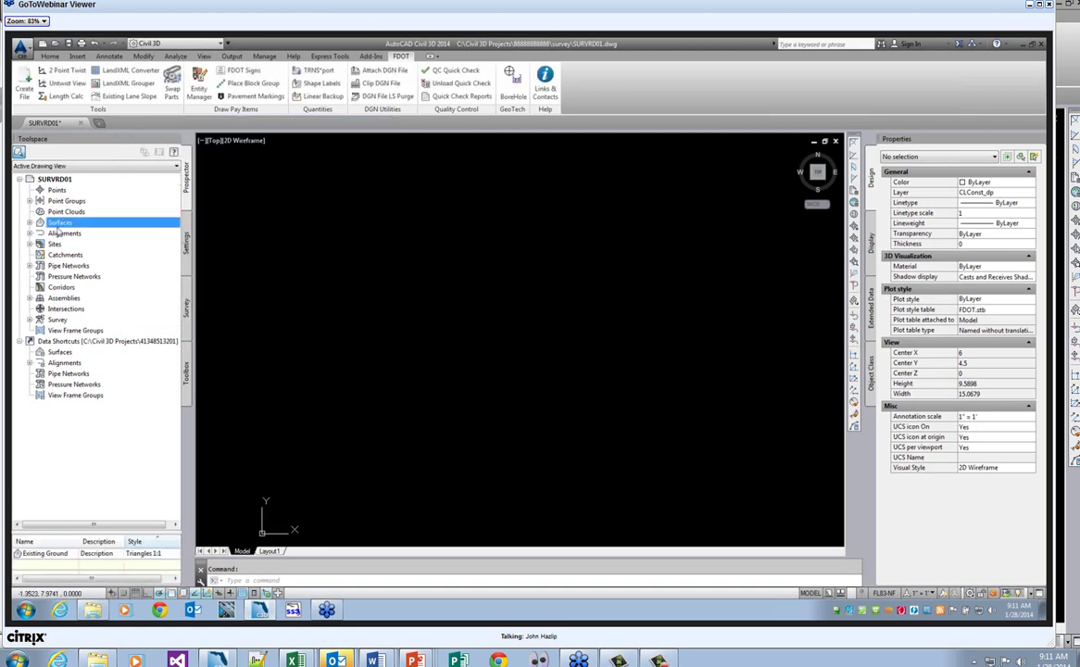
- Examine the definition of the Existing Ground surface, including its point groups, breaklines and point files
left_click(28, 223)
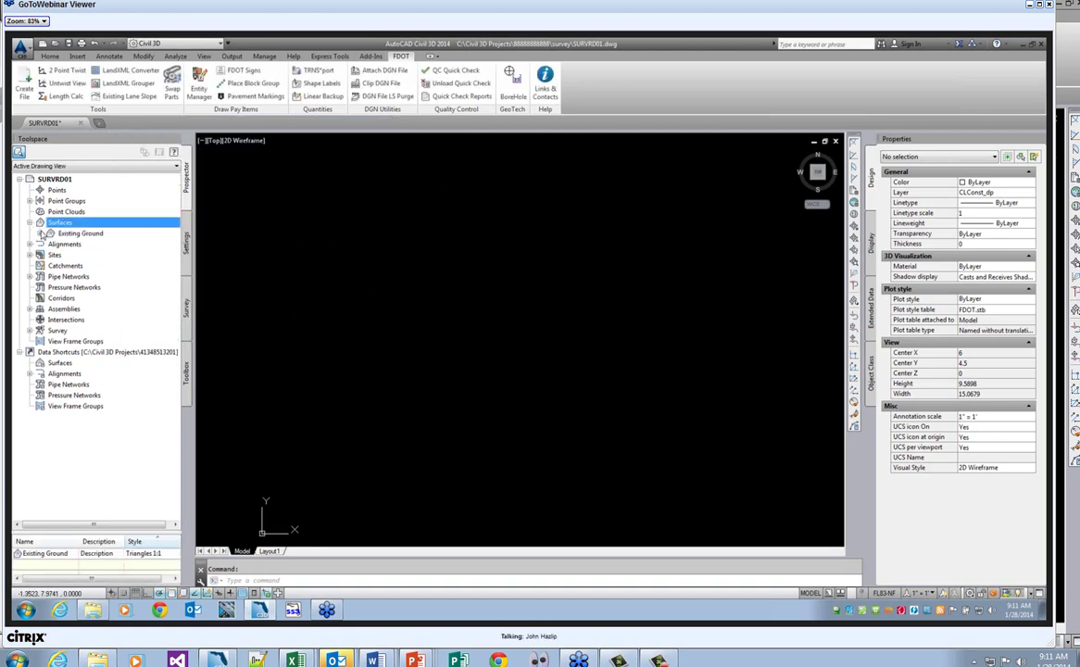
left_click(41, 233)
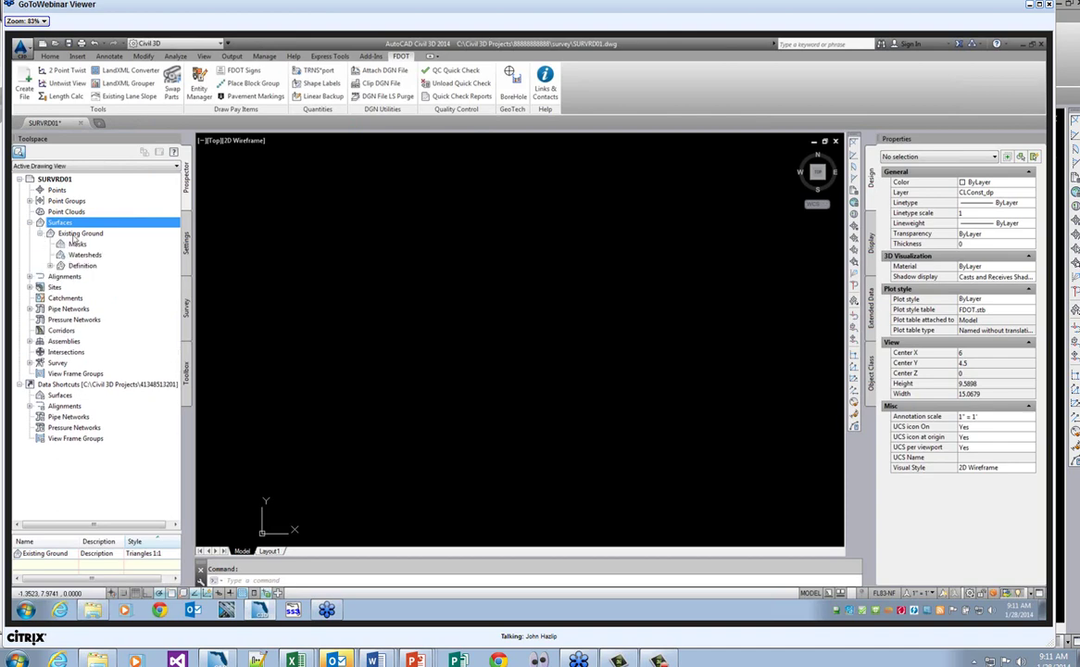
left_click(80, 234)
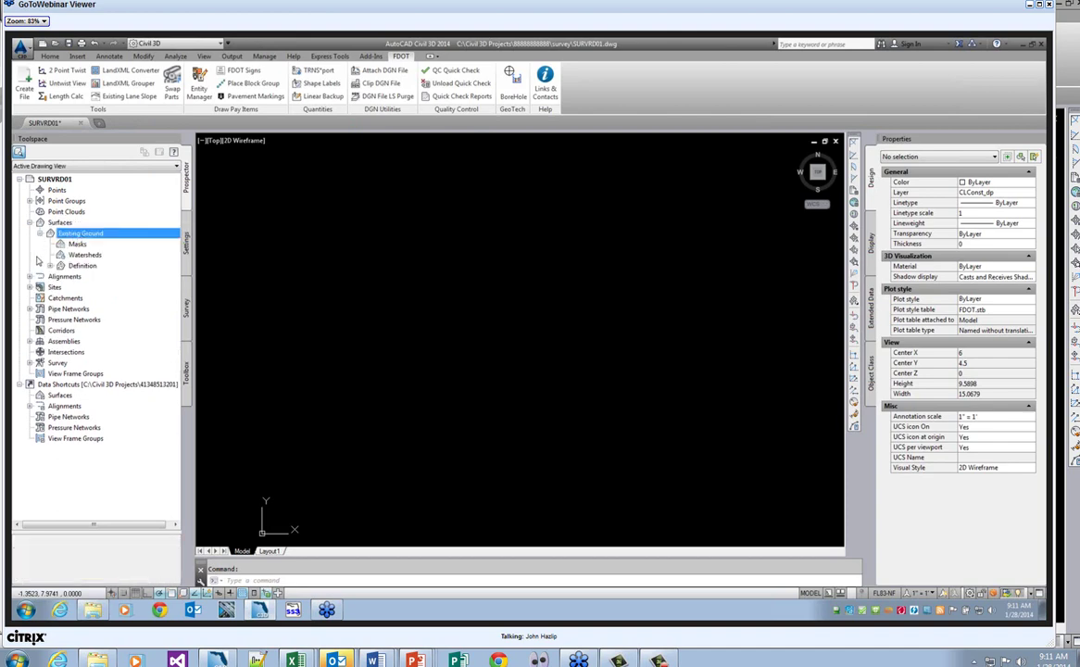
left_click(51, 265)
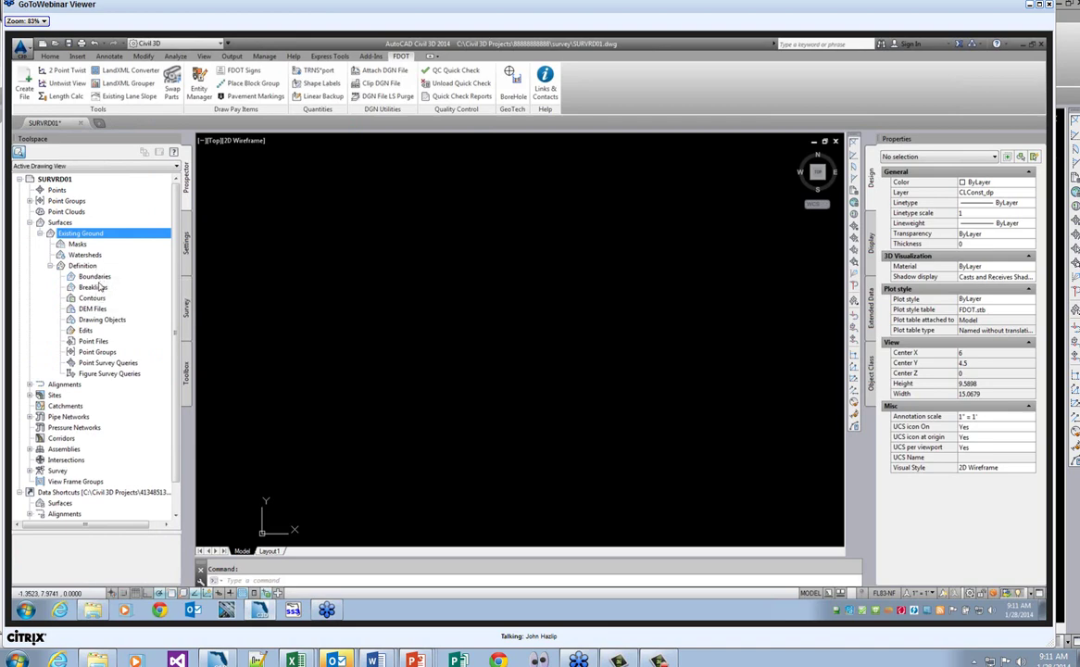
left_click(99, 353)
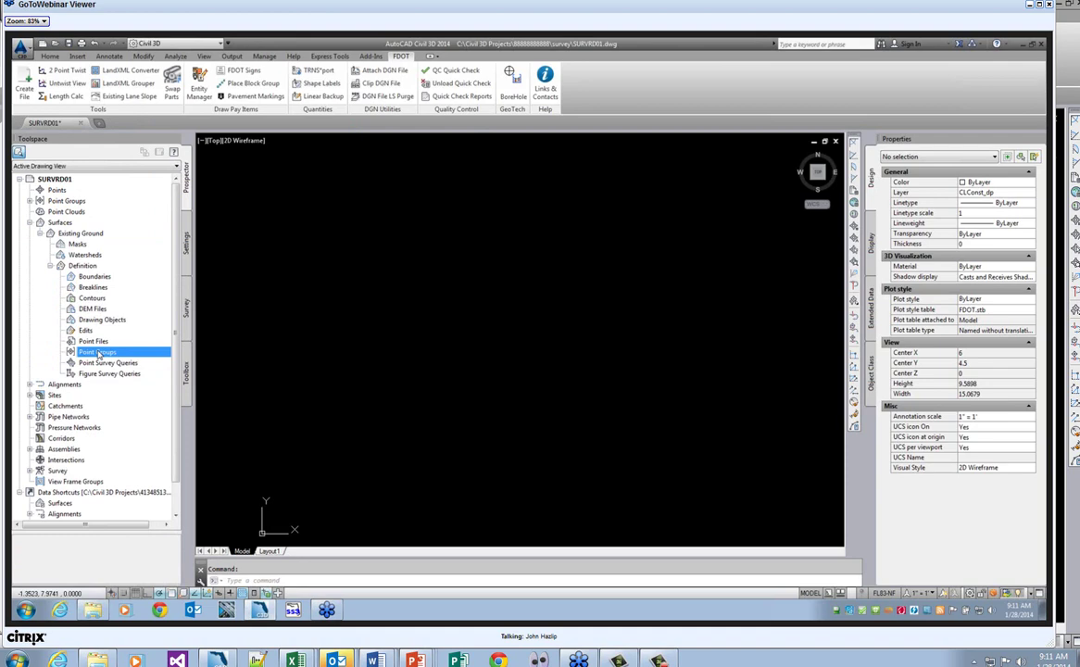
left_click(96, 289)
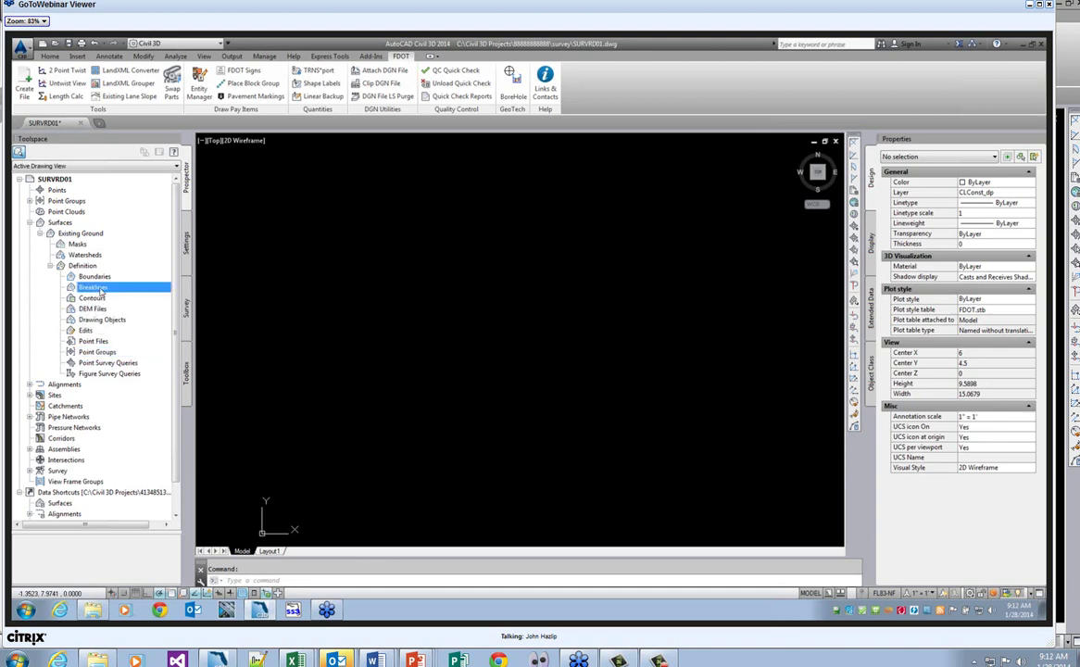
left_click(96, 342)
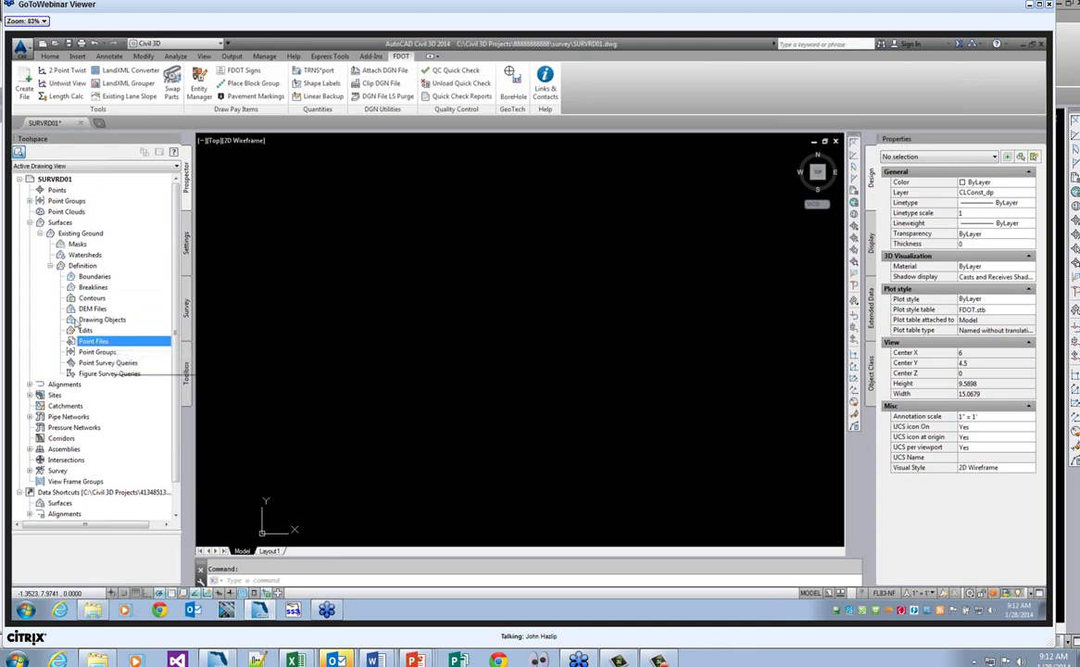
- Open the 8888888-Grouped survey database
left_click(185, 309)
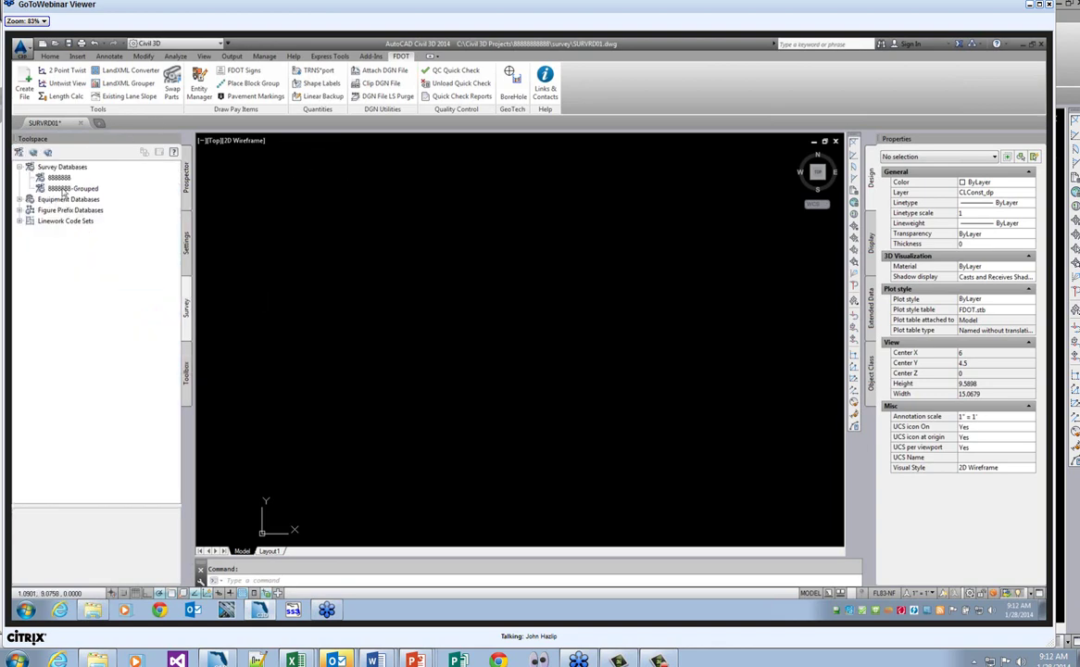
left_click(76, 189)
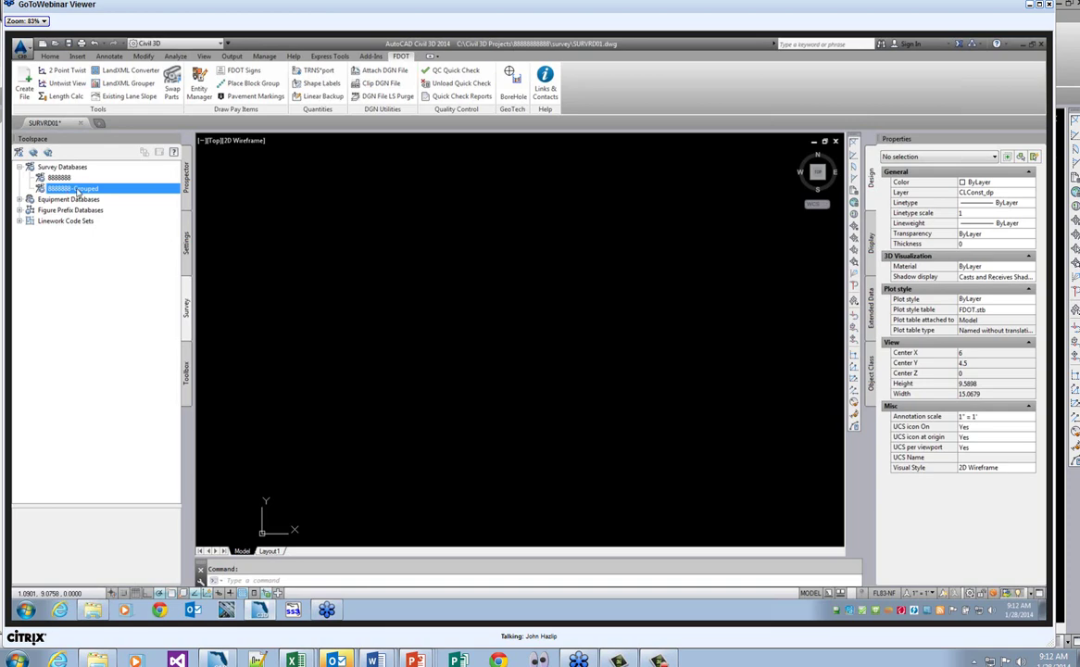
right_click(76, 190)
left_click(109, 195)
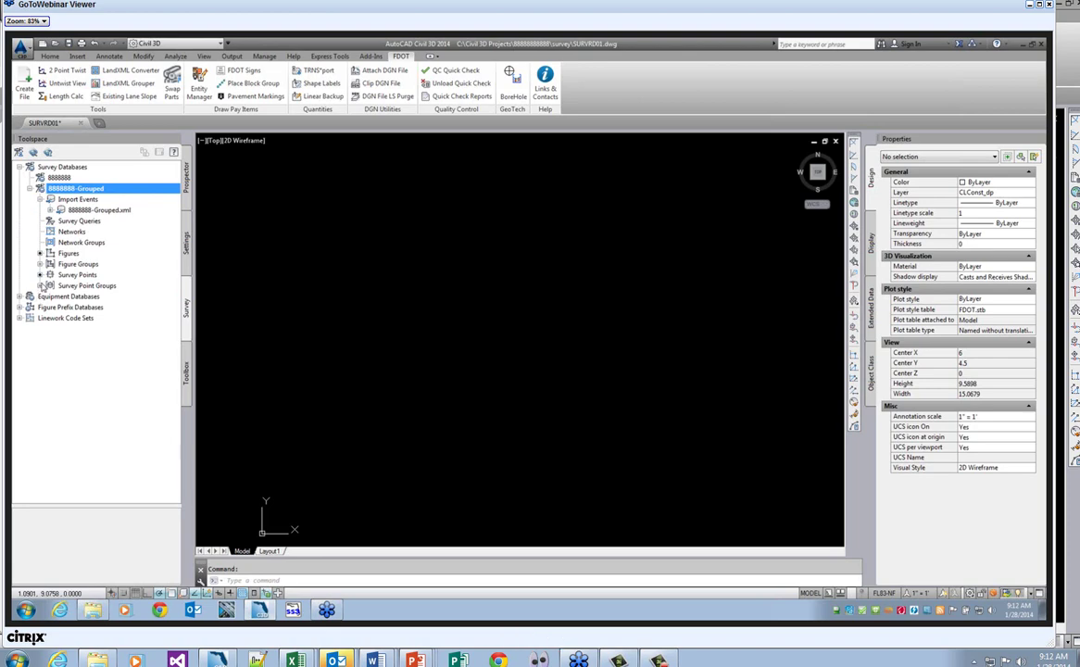
- Insert the GDTMRD Points survey point group into the drawing and inspect the inserted points
left_click(40, 286)
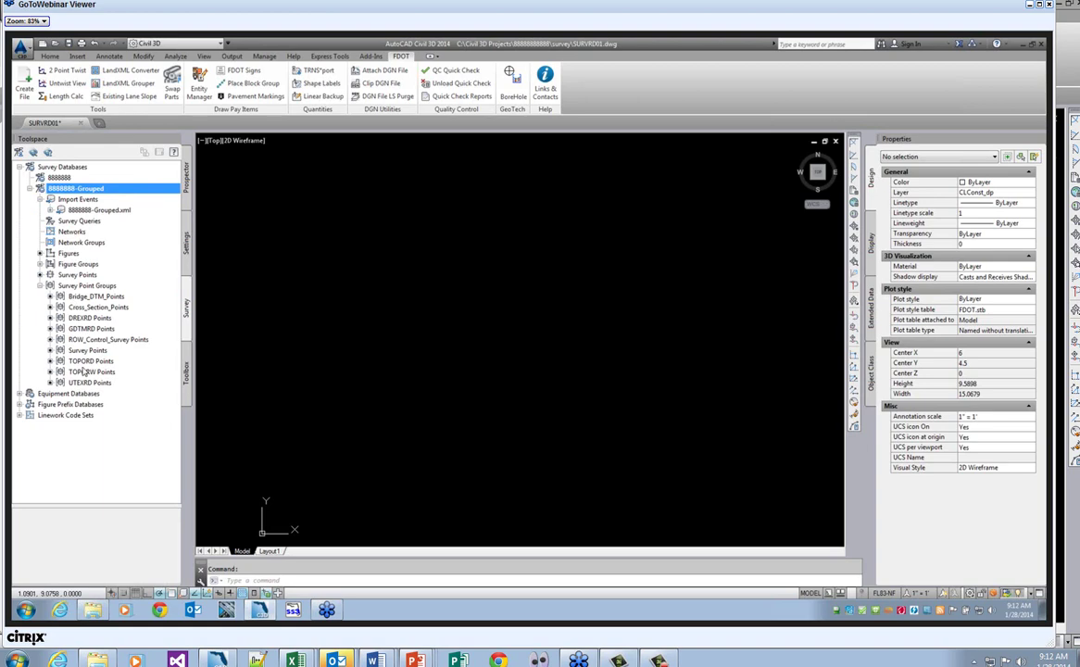
left_click(93, 329)
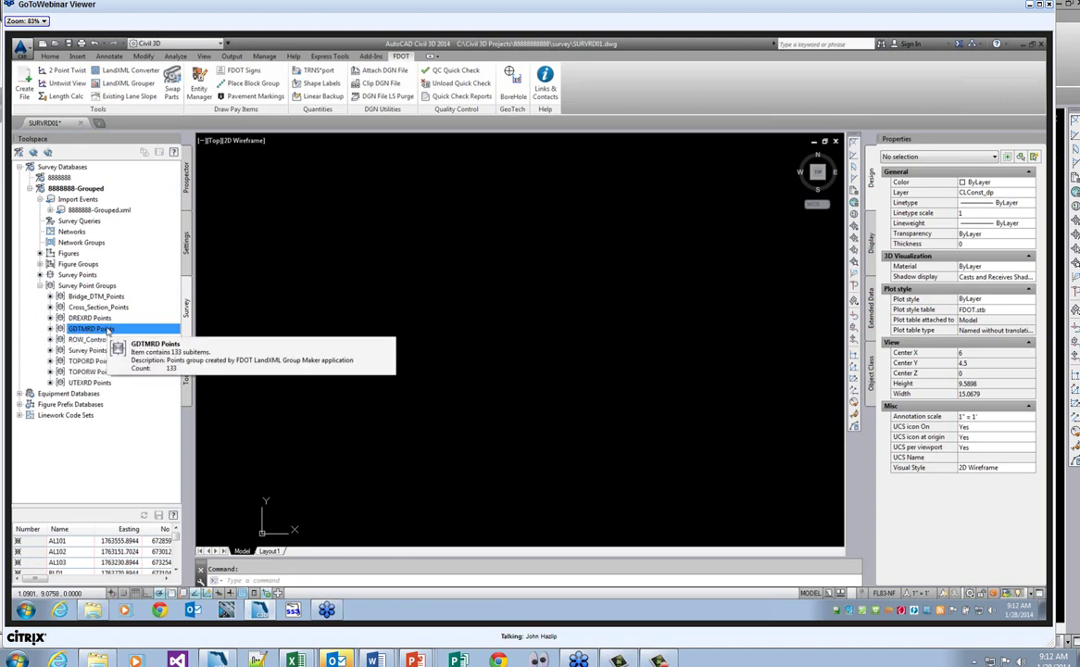
right_click(110, 331)
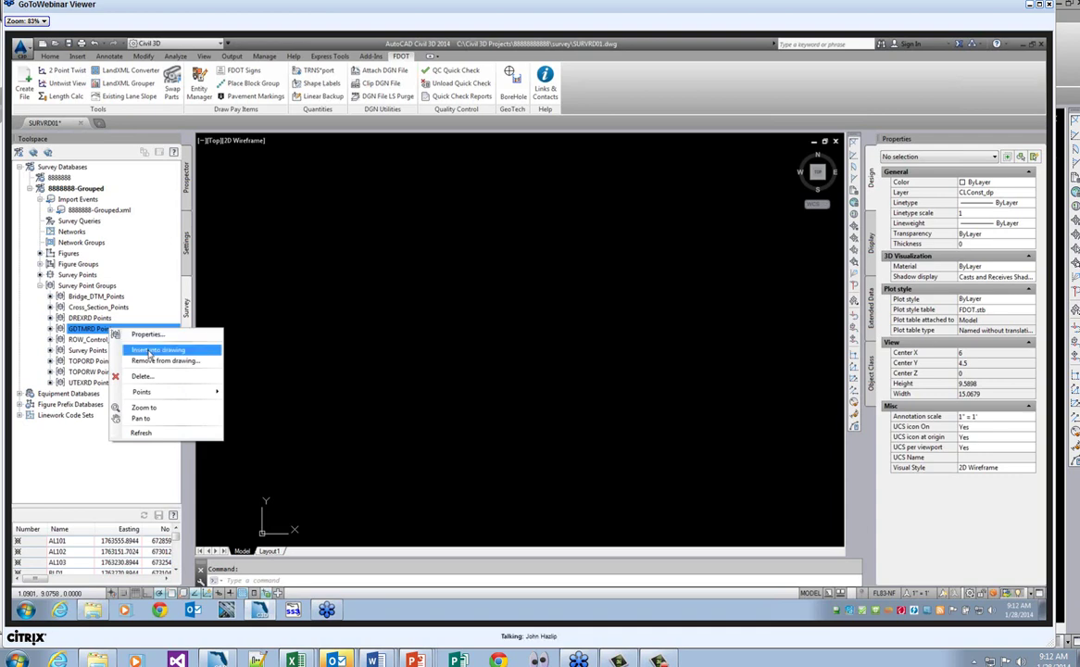
left_click(153, 350)
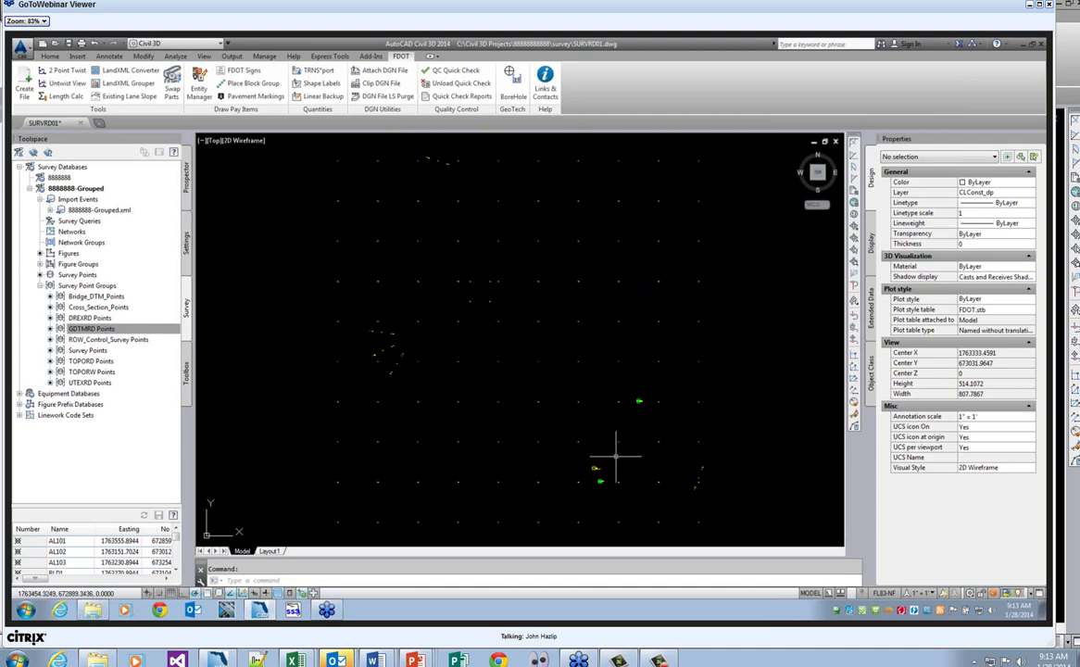
scroll(602, 491, "up", 8)
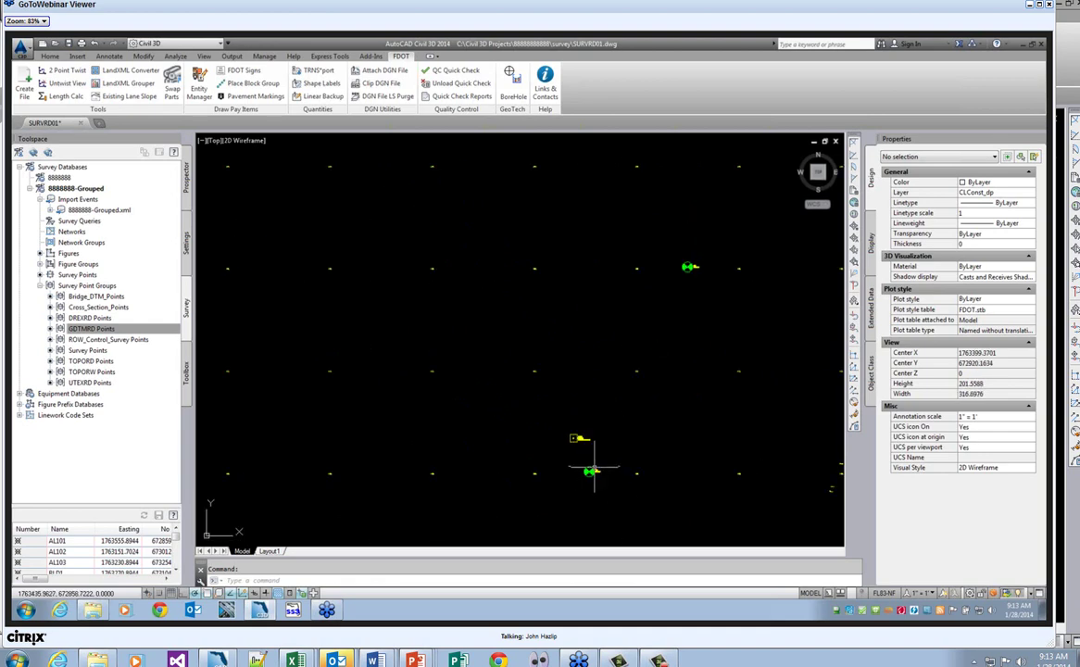
scroll(546, 371, "down", 5)
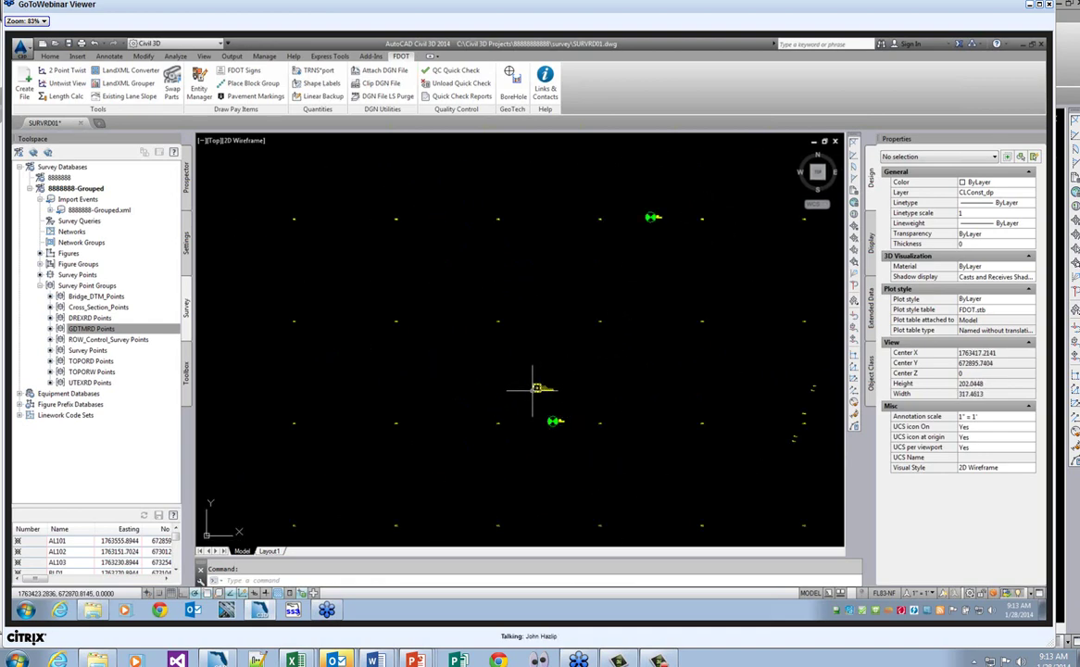
- Examine the inserted GDTMRD points and their symbols and labels at close range and across the surrounding area
scroll(526, 380, "up", 6)
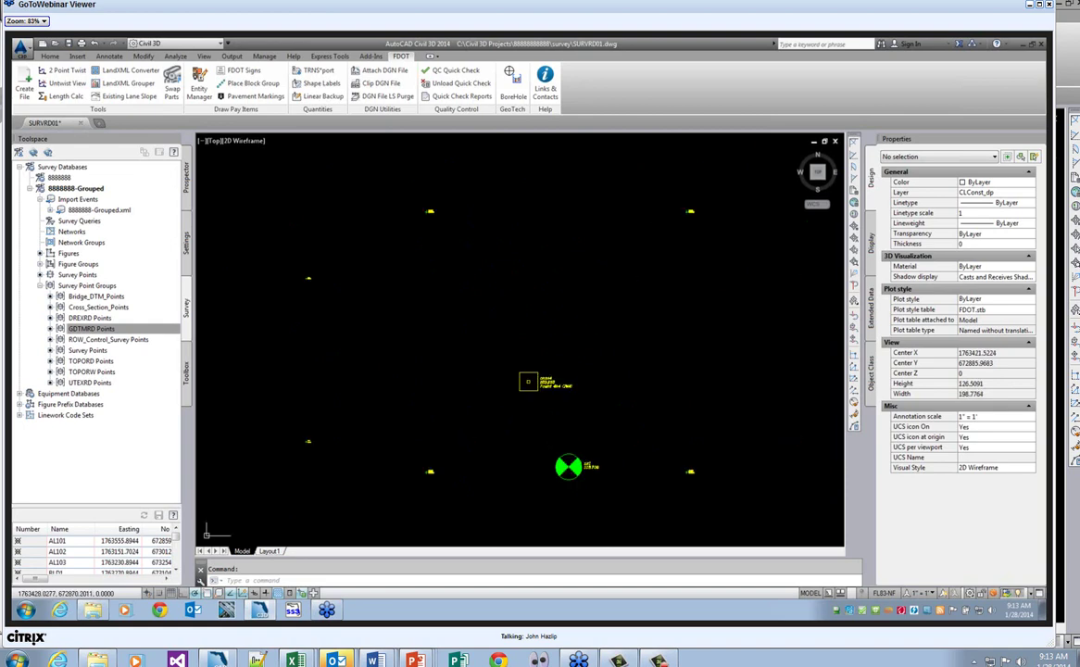
scroll(533, 356, "down", 6)
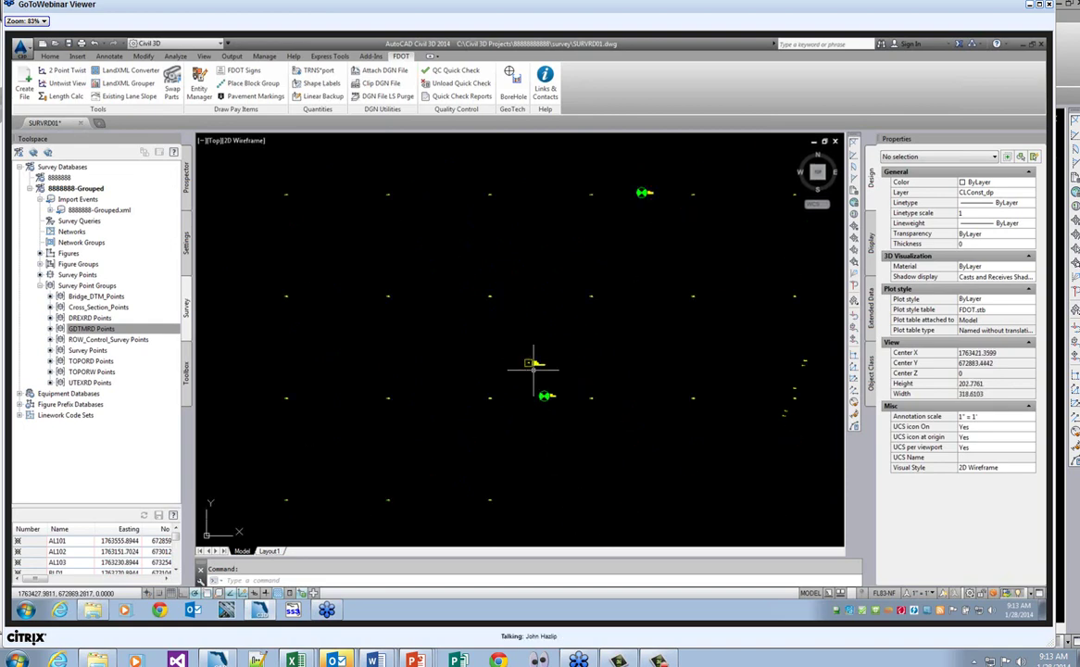
scroll(536, 361, "down", 3)
scroll(544, 397, "up", 5)
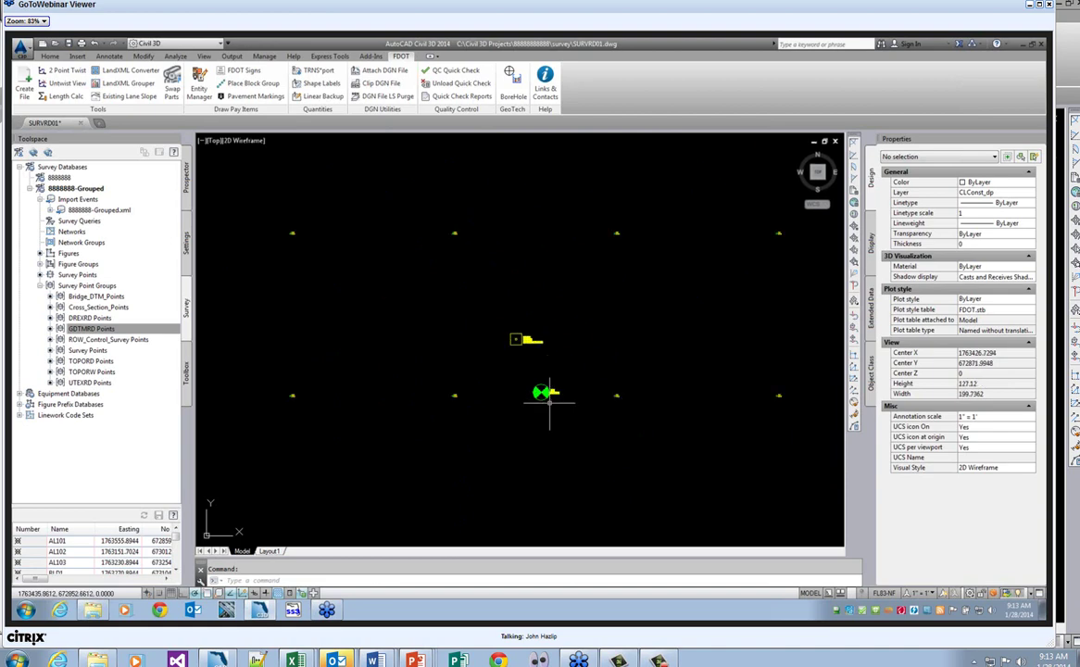
scroll(545, 397, "down", 2)
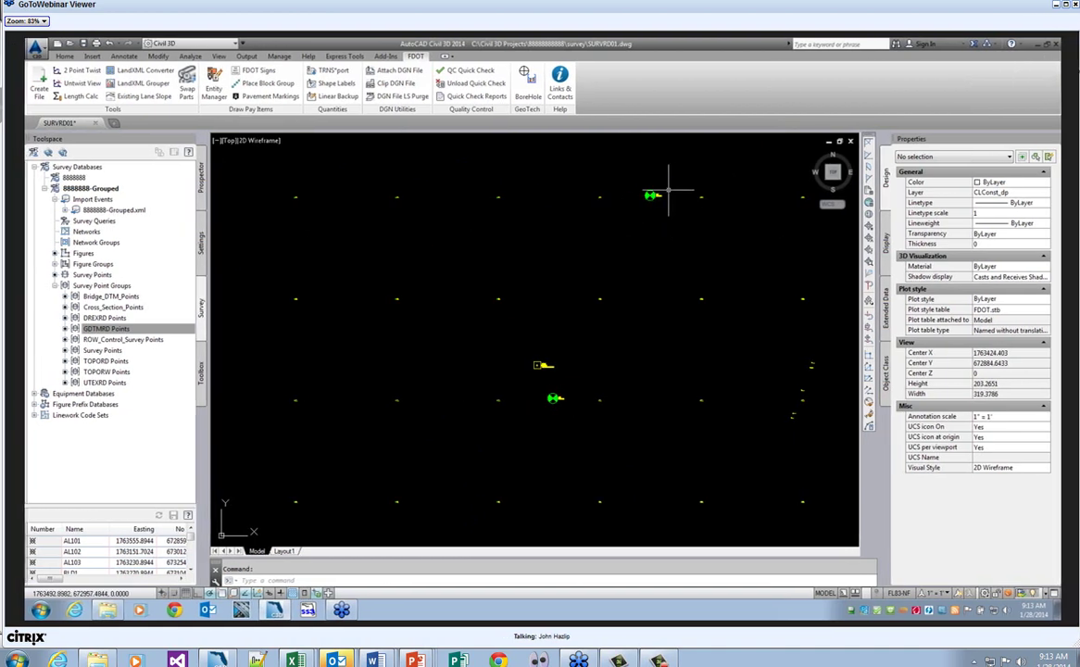
scroll(653, 190, "up", 3)
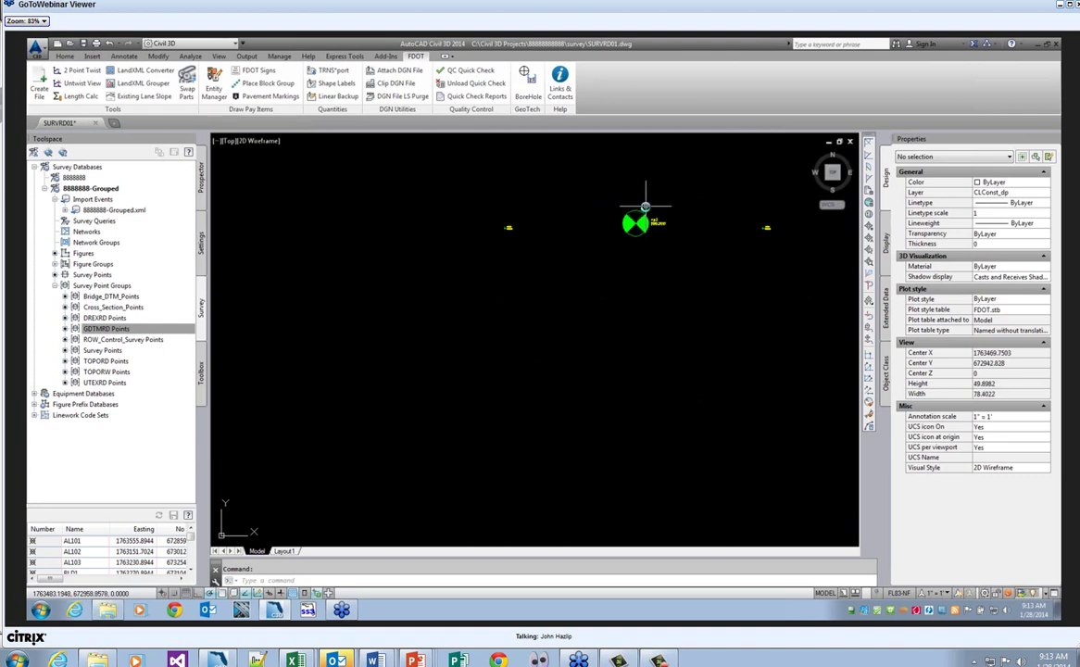
scroll(645, 208, "down", 3)
scroll(648, 203, "down", 2)
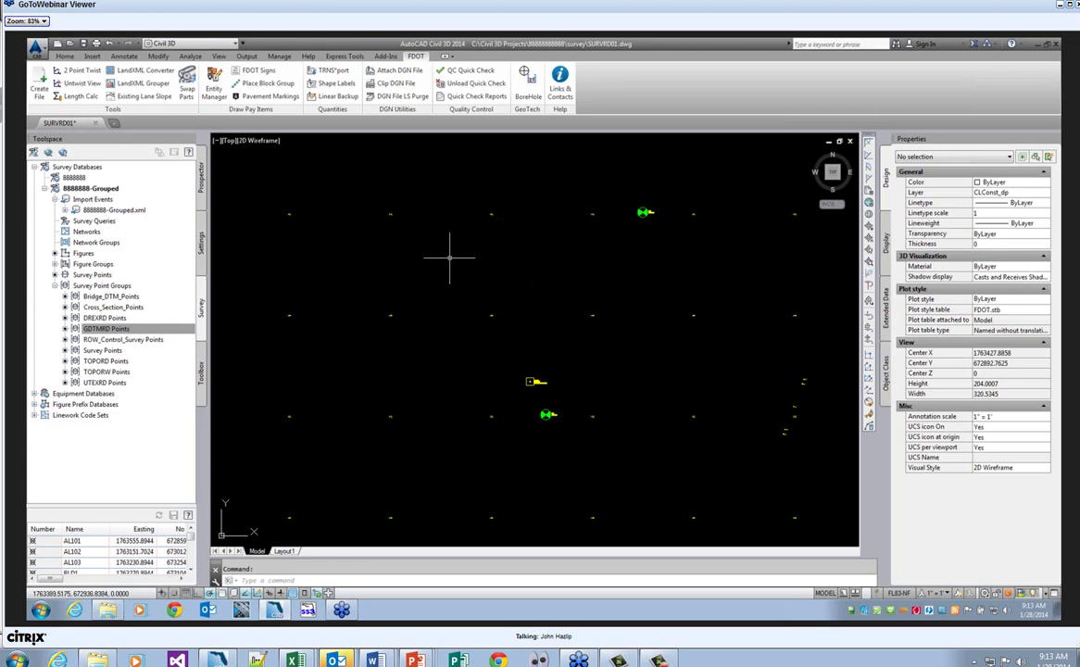
- Update the drawing's out-of-date point groups in Prospector and list the points in the _All Points group
left_click(85, 330)
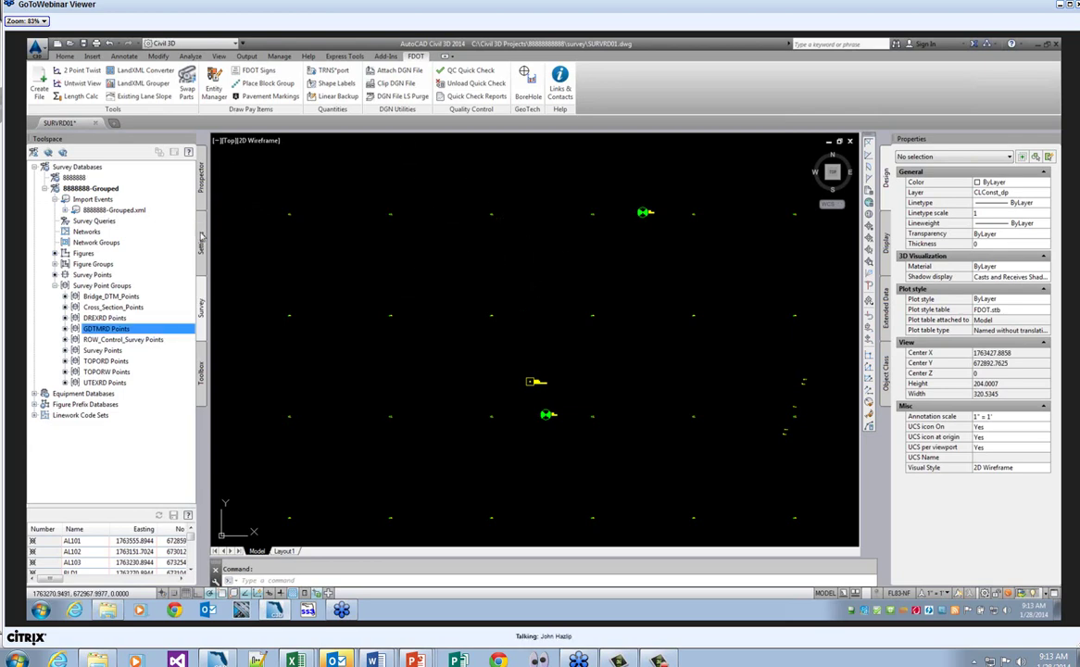
left_click(201, 181)
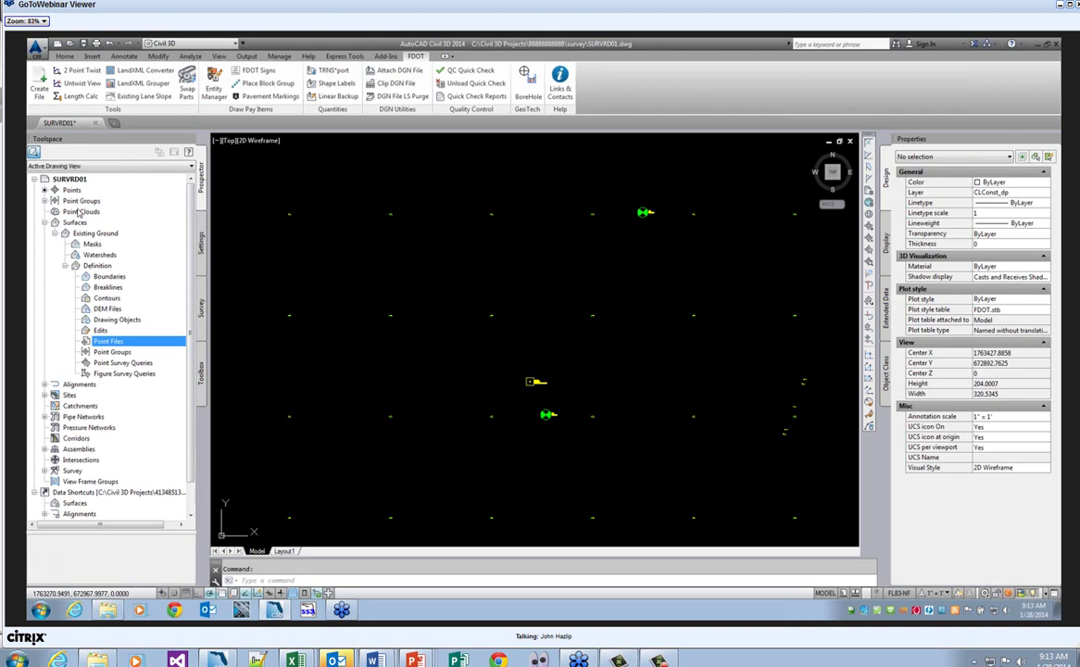
left_click(44, 201)
left_click(83, 200)
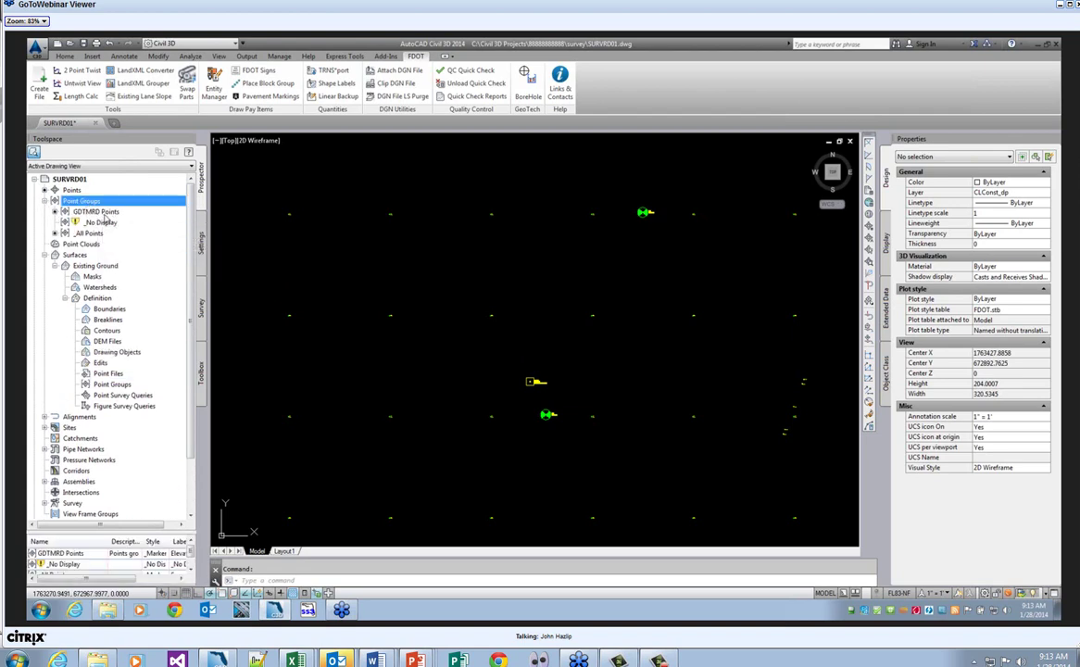
right_click(88, 204)
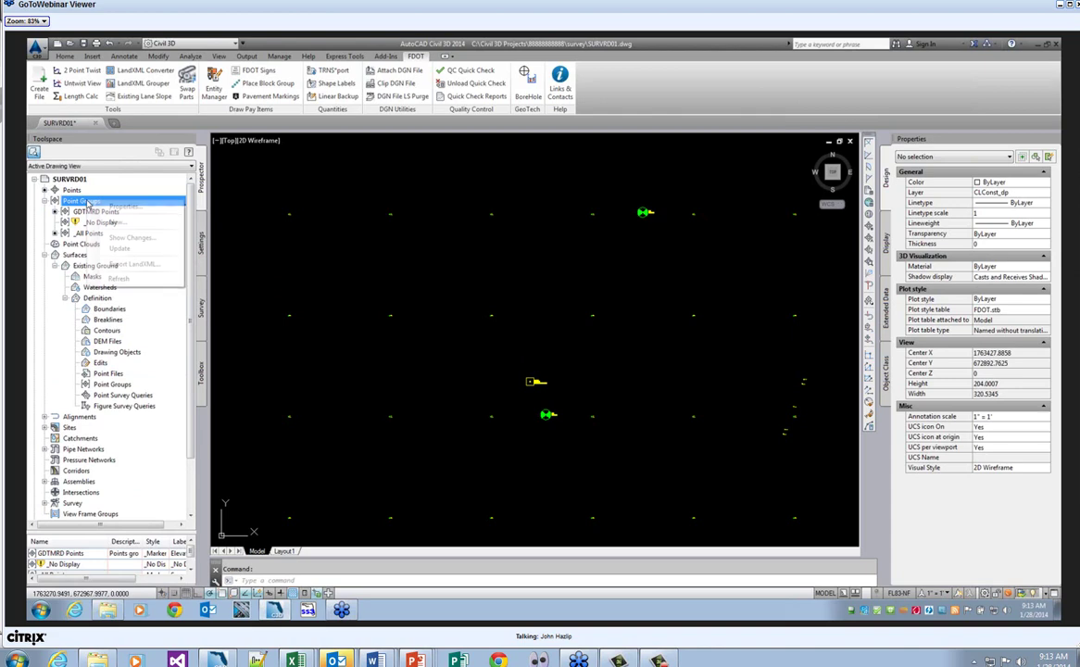
left_click(121, 250)
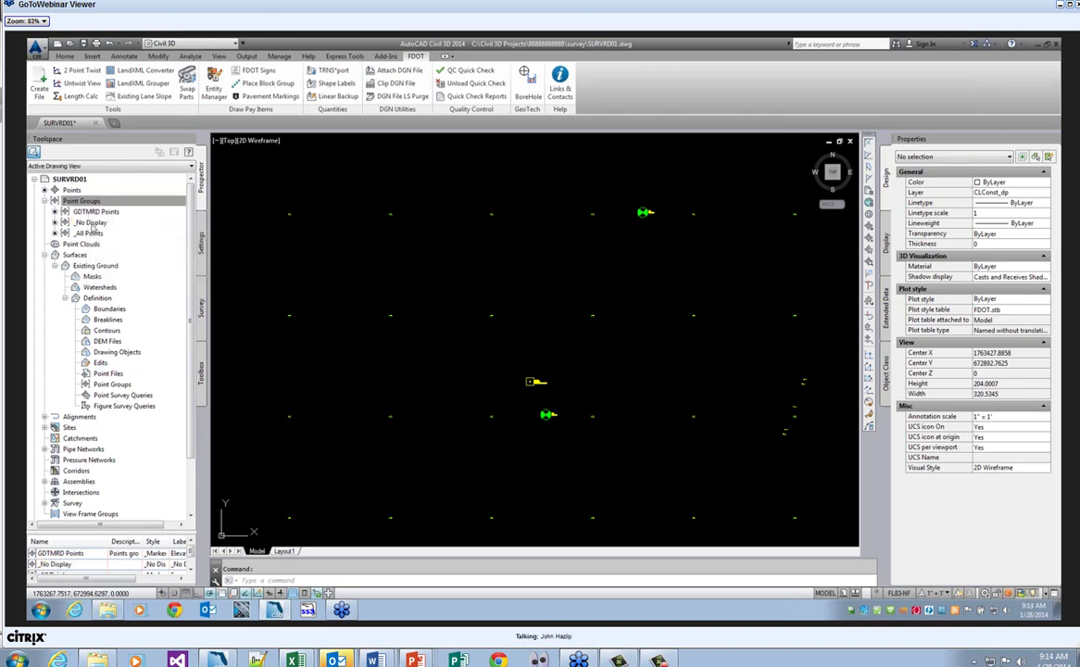
left_click(89, 232)
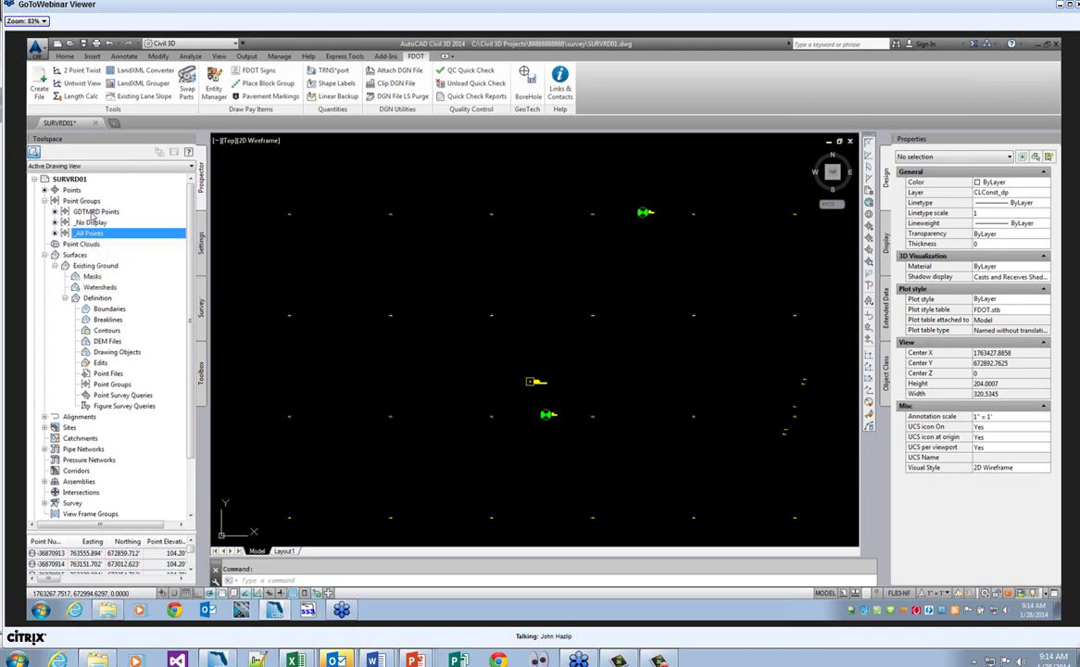
- Add the GDTMRD Points point group to the Existing Ground surface definition
mouse_move(92, 215)
left_click(110, 385)
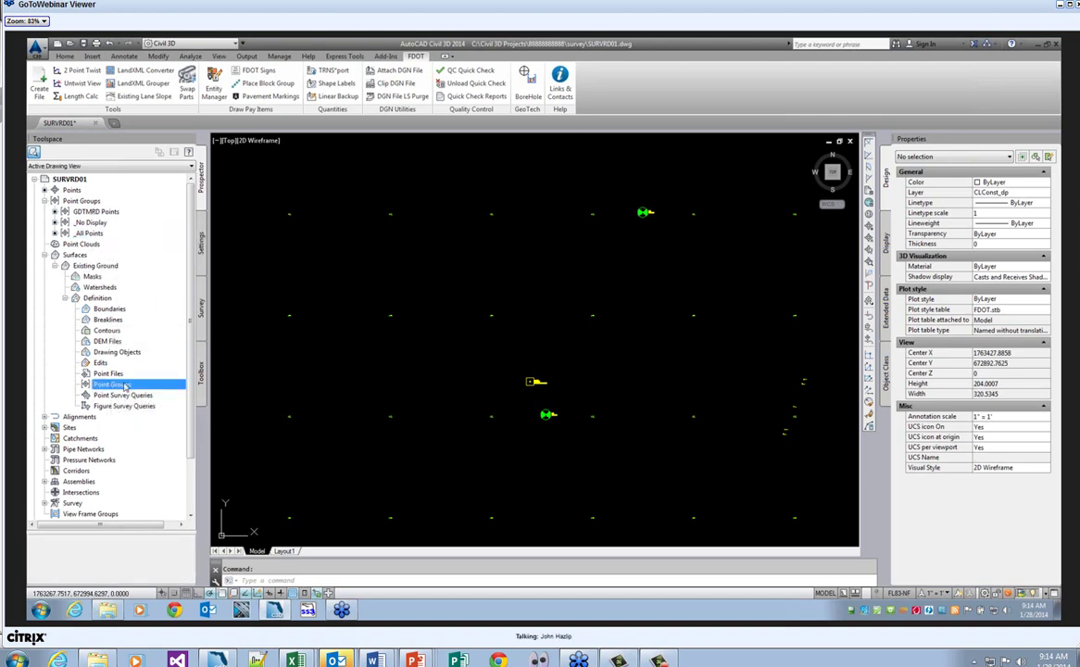
right_click(117, 388)
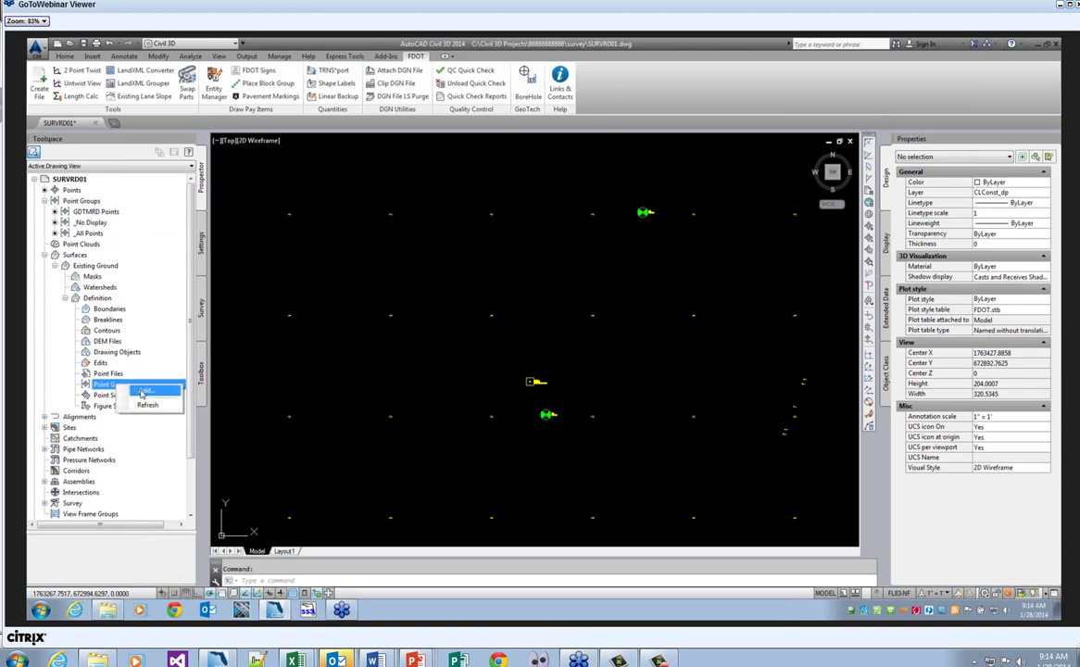
left_click(151, 393)
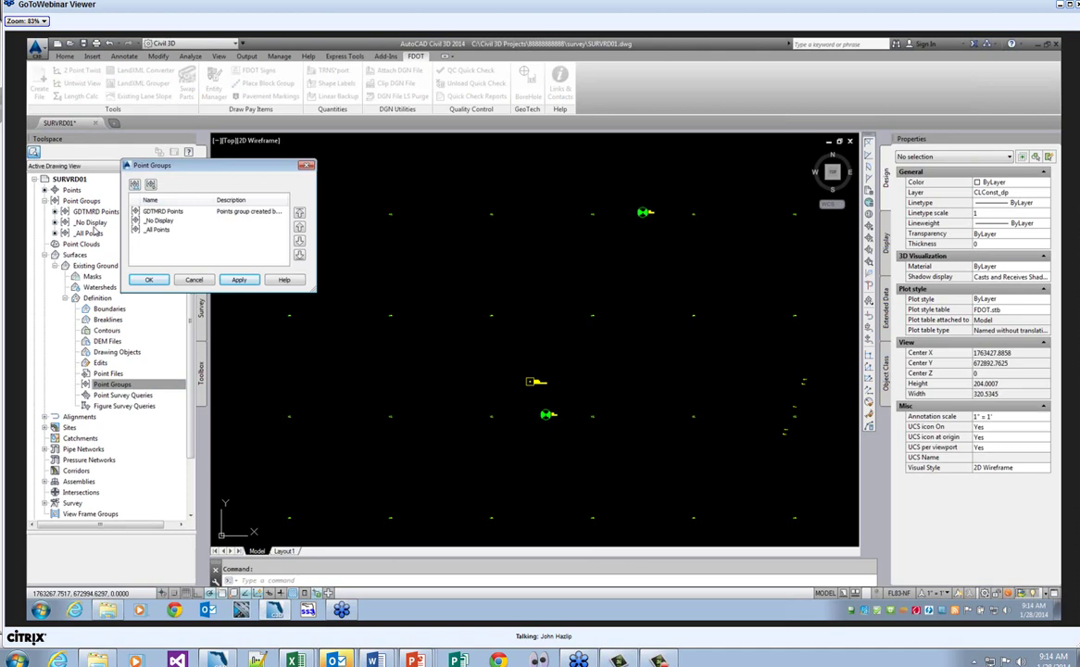
left_click(167, 212)
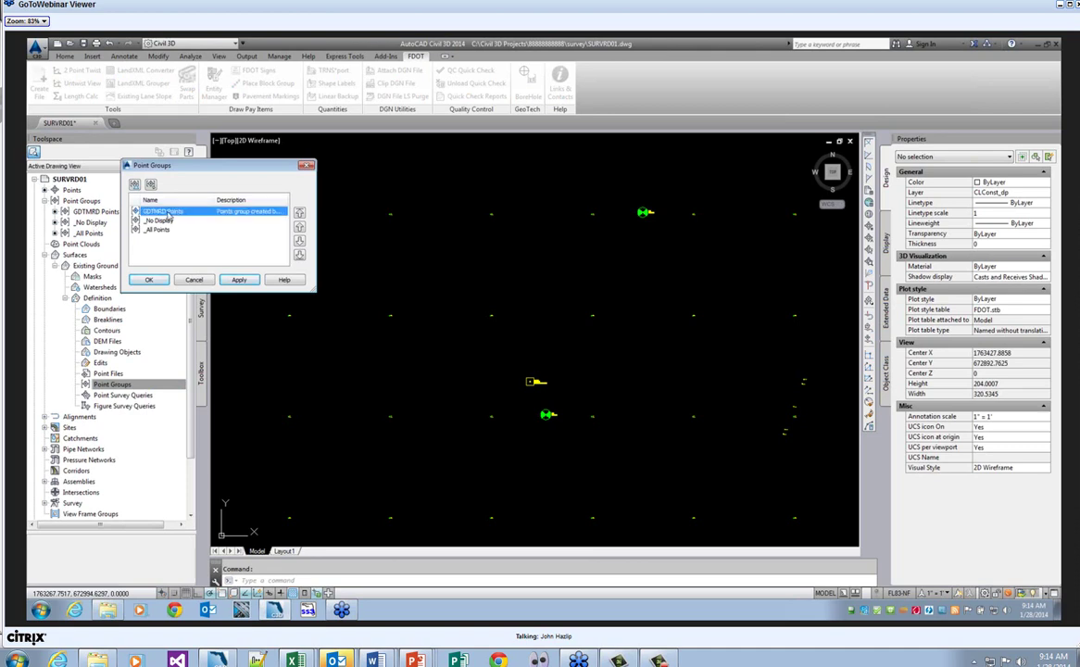
left_click(150, 282)
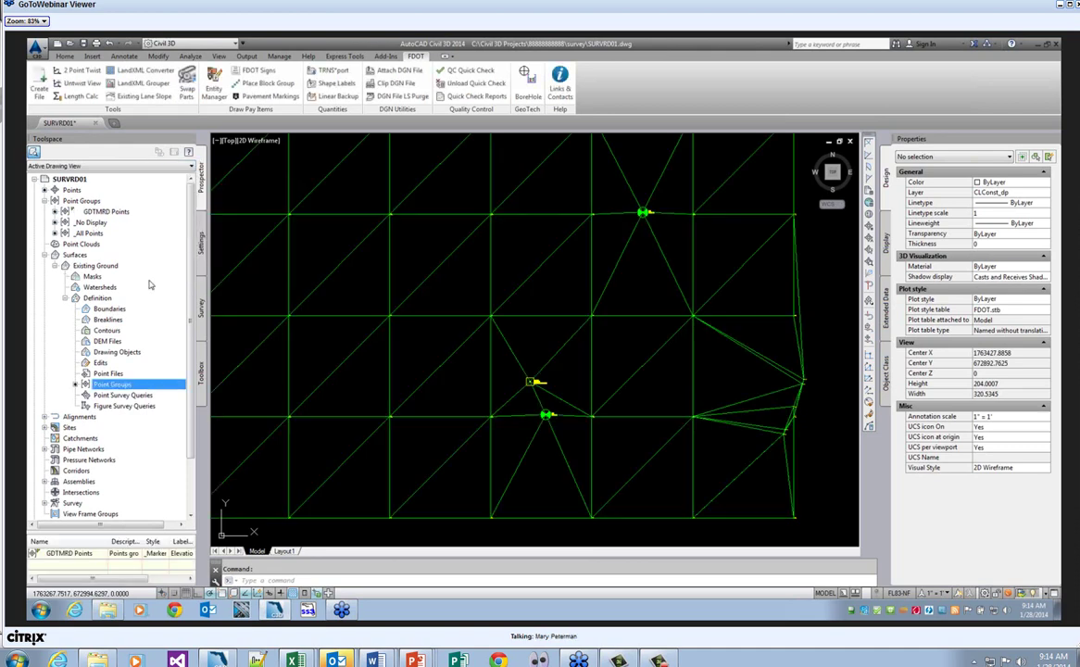
- Examine the Existing Ground triangulation over its full extent and around the control points
scroll(549, 305, "down", 4)
scroll(549, 306, "down", 2)
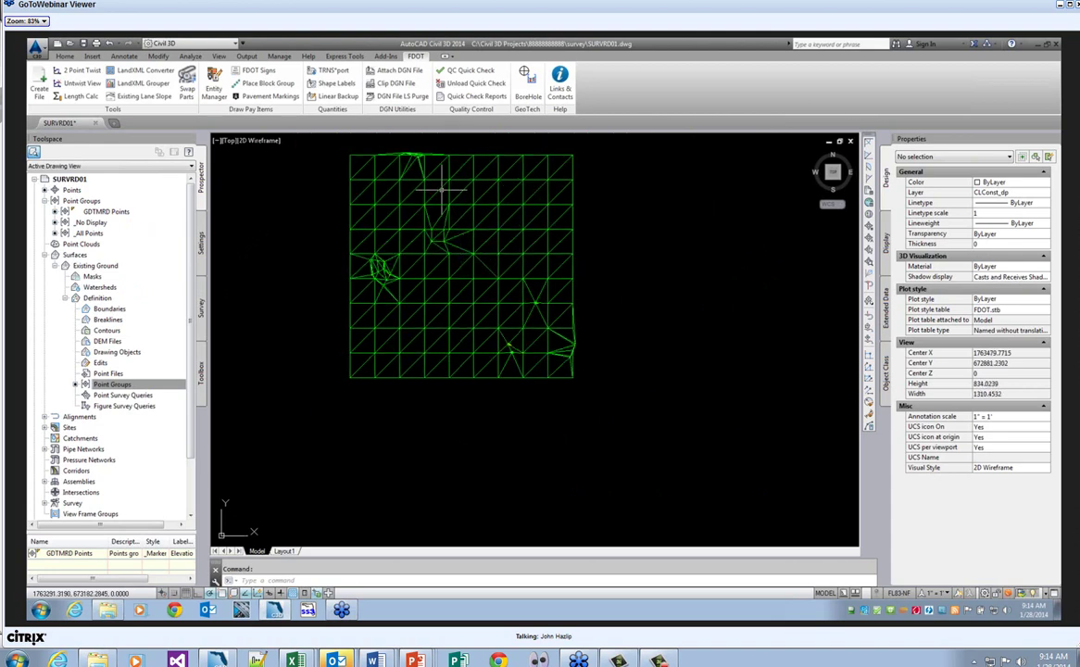
scroll(380, 252, "up", 2)
scroll(375, 255, "down", 2)
scroll(408, 222, "up", 2)
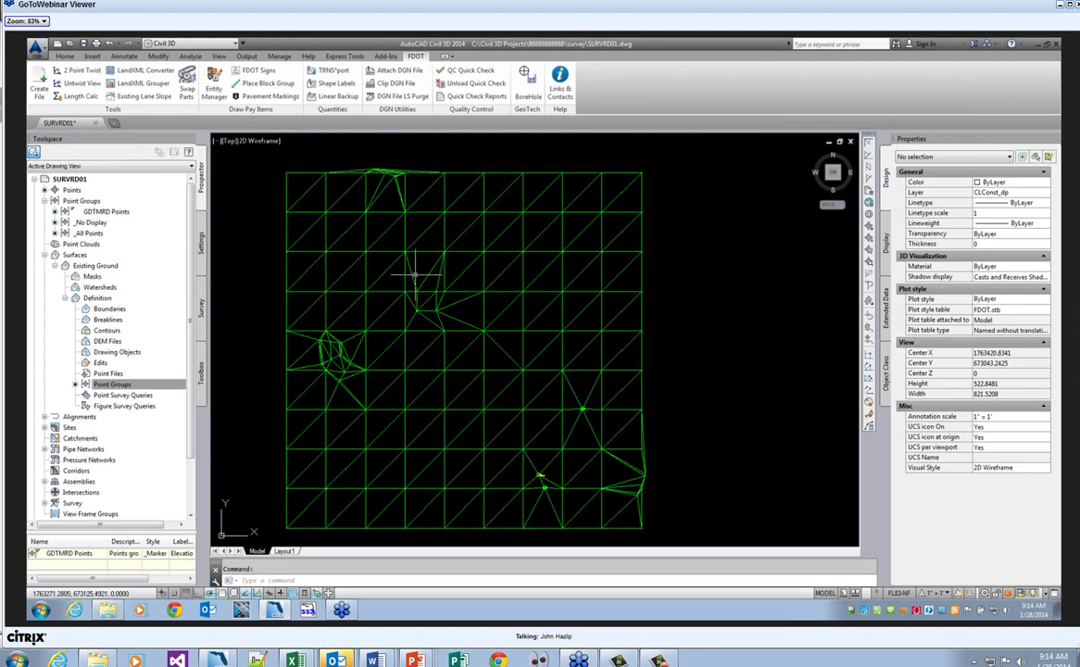
scroll(543, 477, "up", 8)
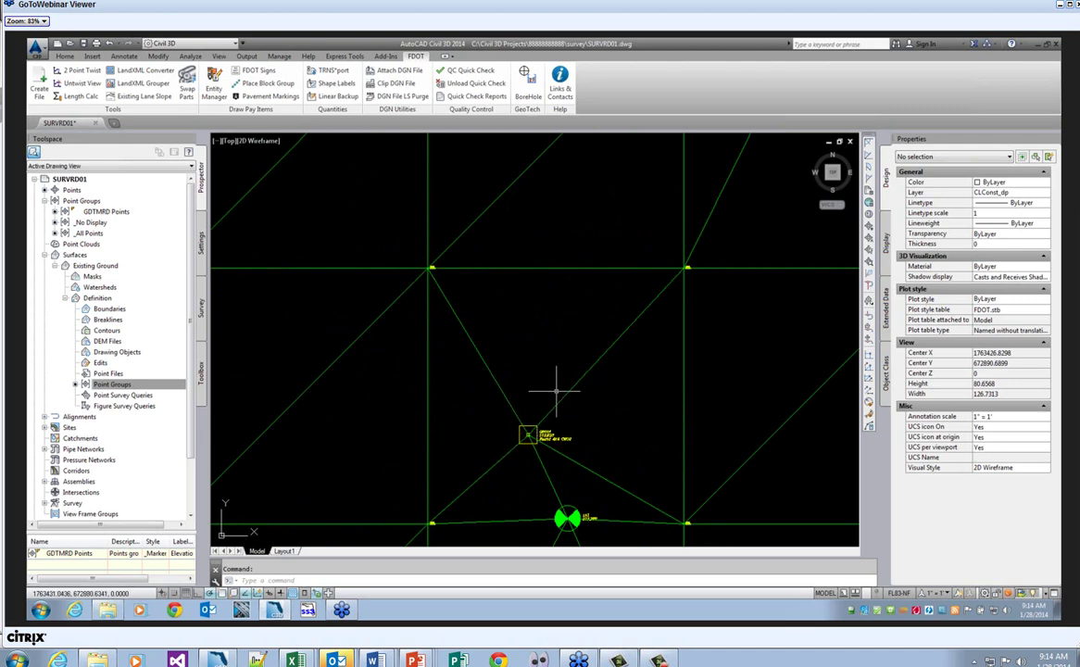
scroll(491, 320, "down", 4)
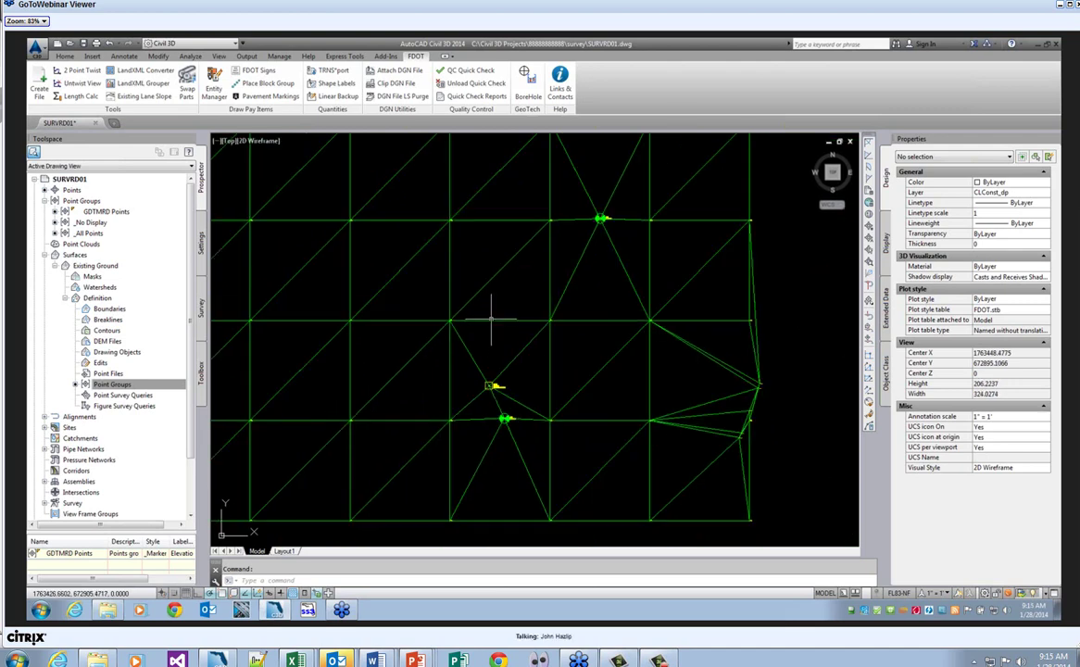
- Select the Existing Ground surface and look over its whole extent
left_click(491, 319)
scroll(504, 313, "down", 6)
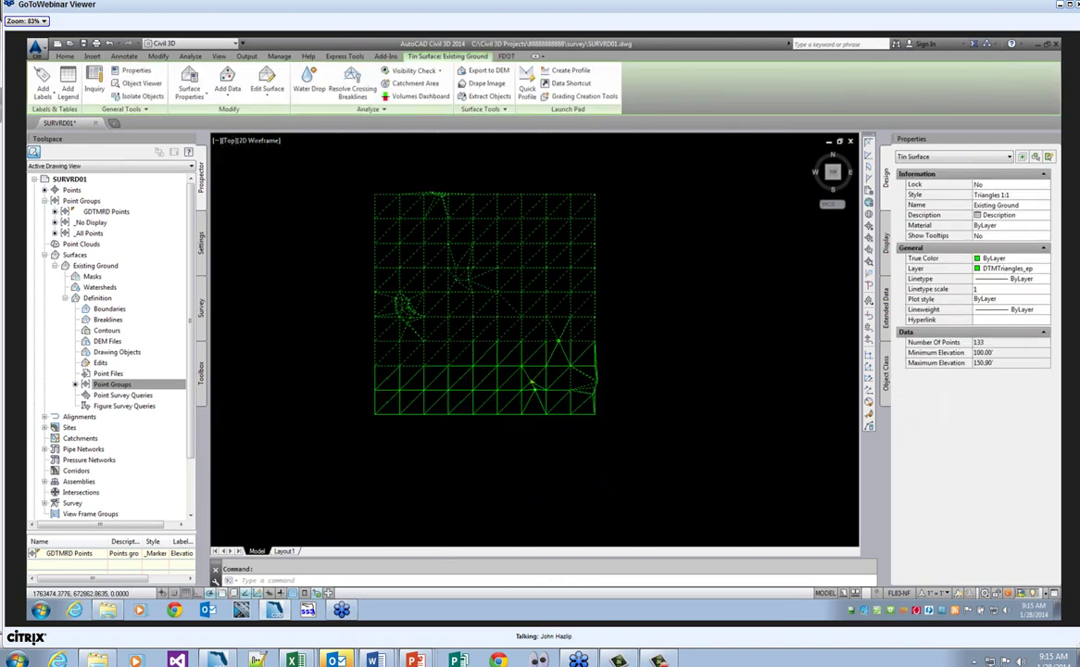
scroll(510, 305, "up", 4)
scroll(515, 328, "down", 3)
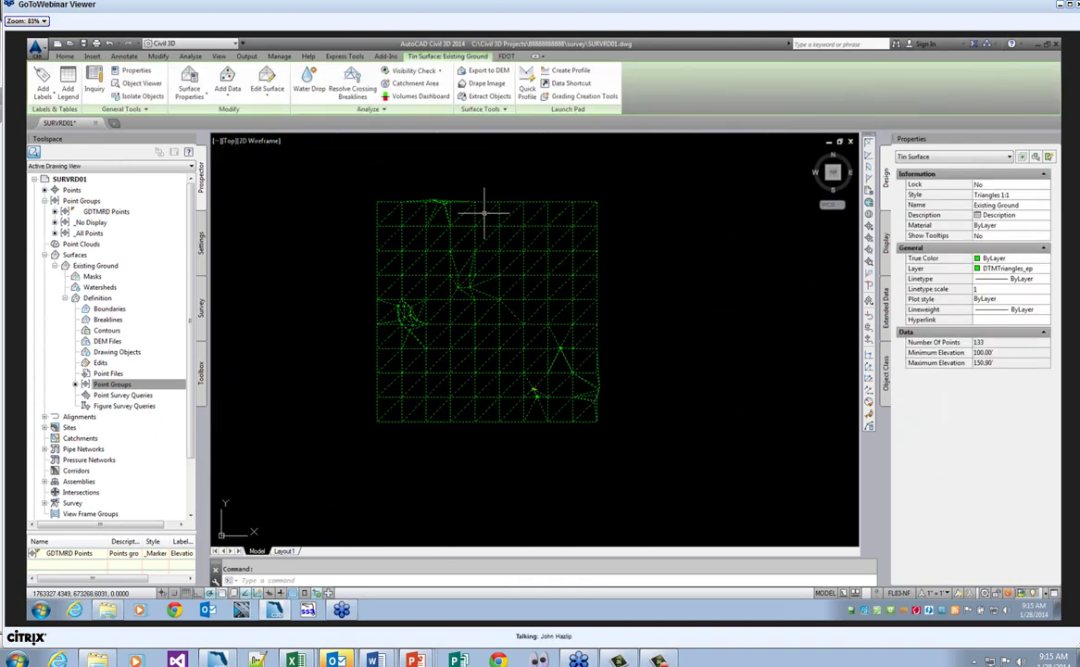
scroll(486, 216, "up", 2)
scroll(404, 186, "down", 2)
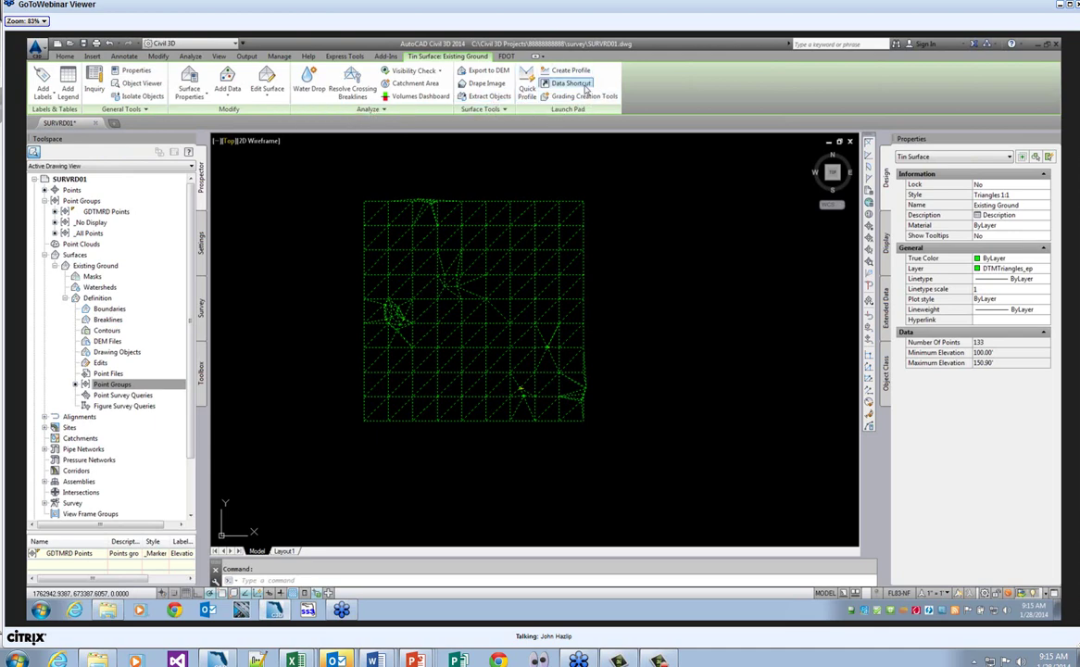
- Try to delete a point from the Existing Ground surface with the Delete Point surface edit
left_click(268, 96)
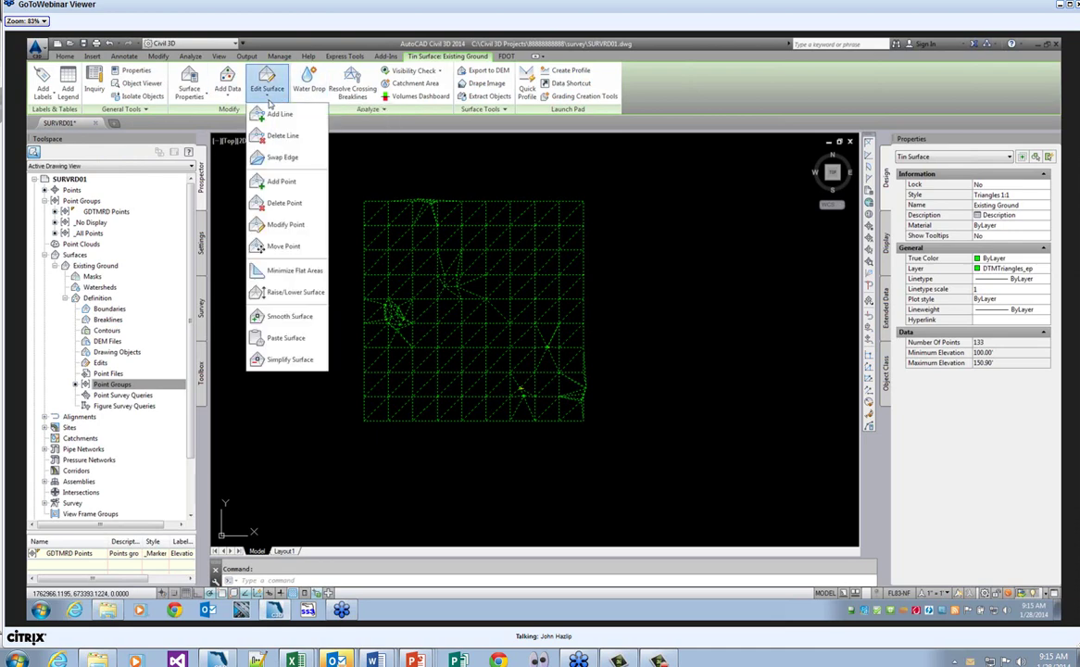
left_click(283, 203)
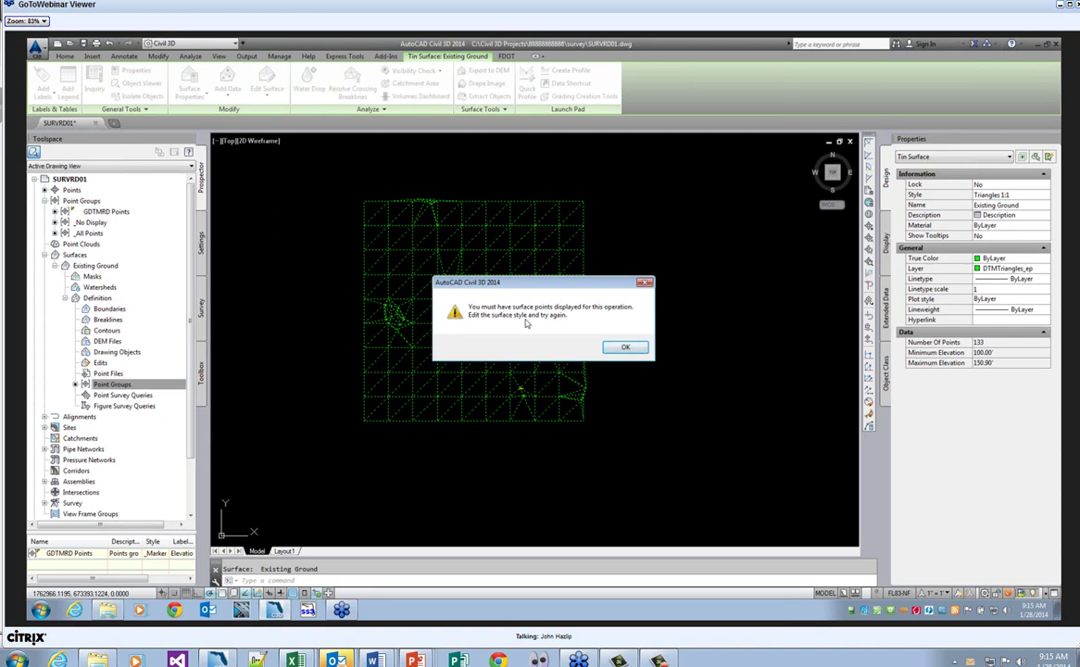
left_click(623, 347)
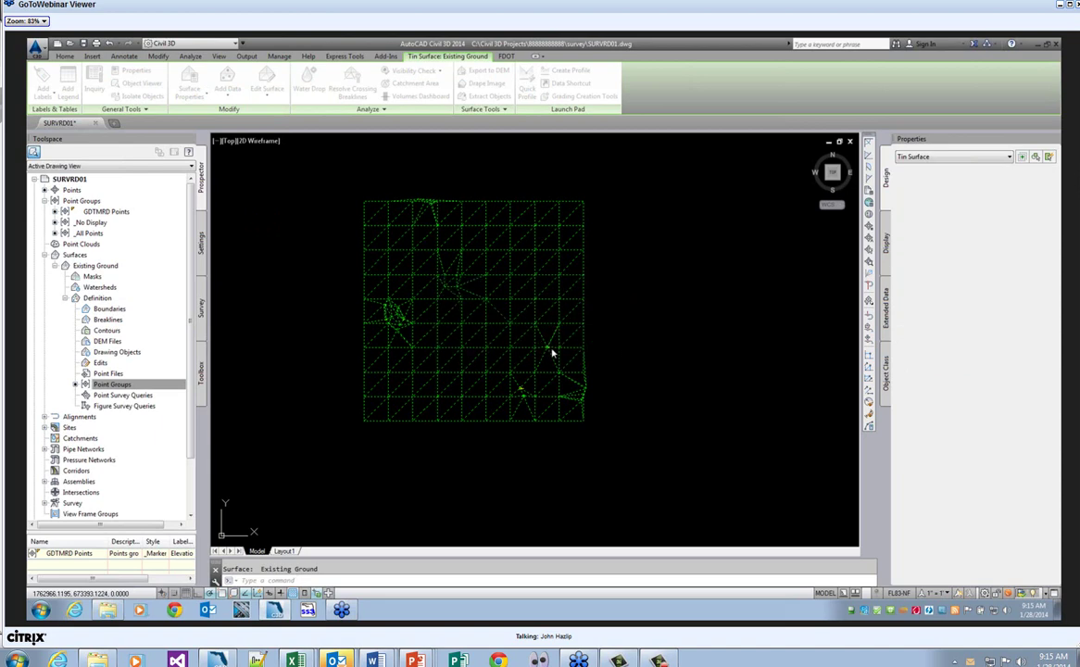
- Edit the surface's Triangles 1:1 style so that the Points component is visible in the Plan view direction
scroll(496, 324, "up", 4)
scroll(497, 324, "down", 3)
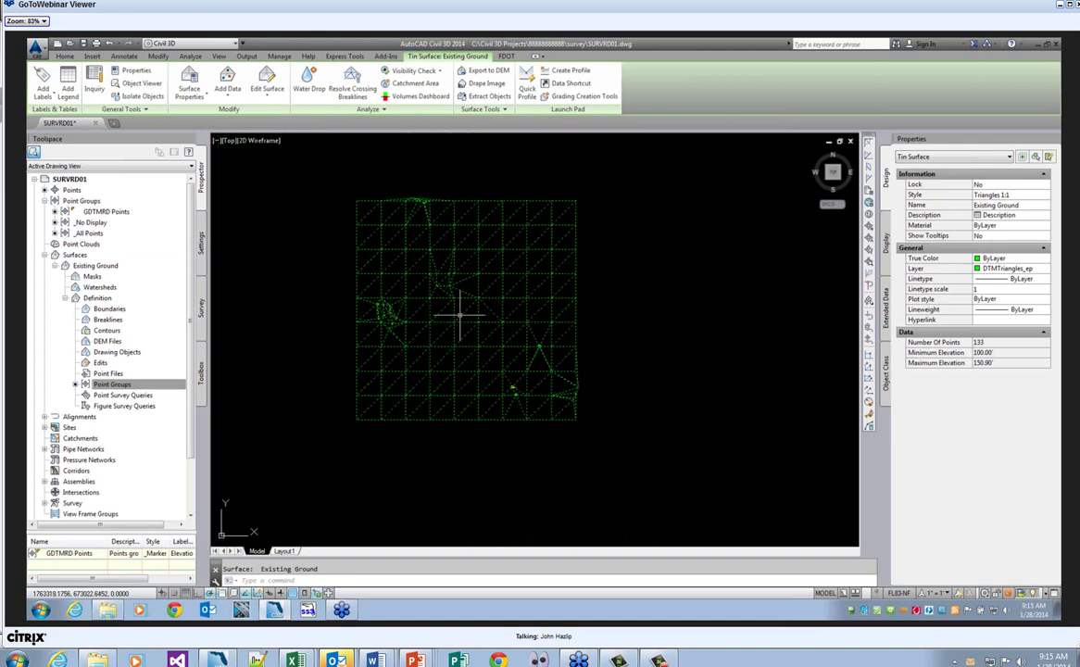
scroll(489, 323, "up", 3)
scroll(521, 331, "up", 2)
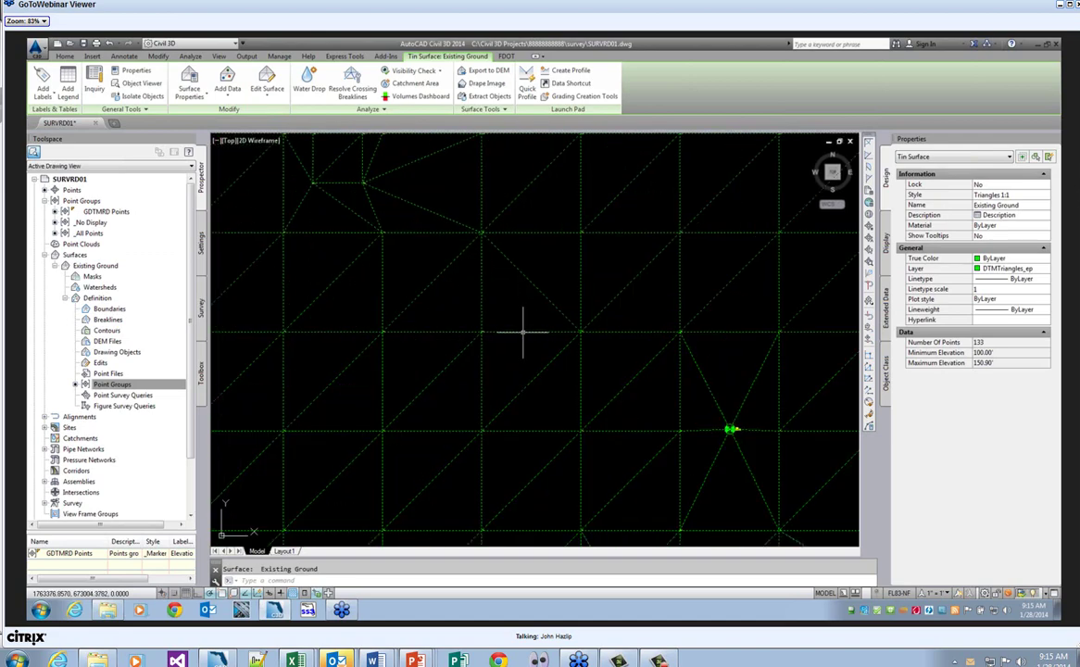
right_click(522, 330)
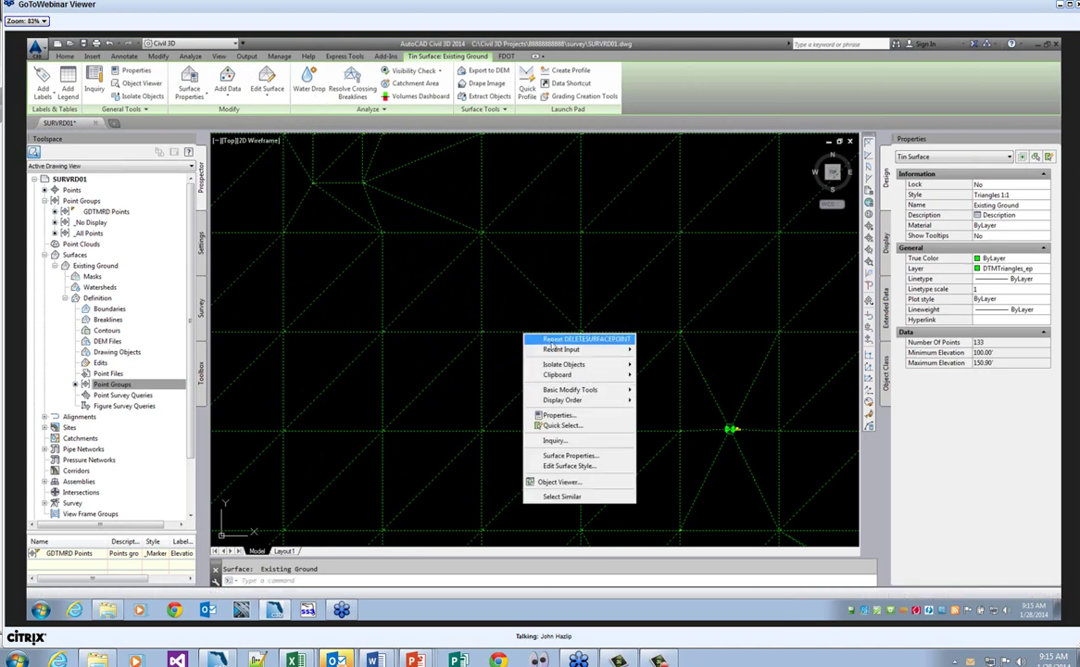
left_click(574, 467)
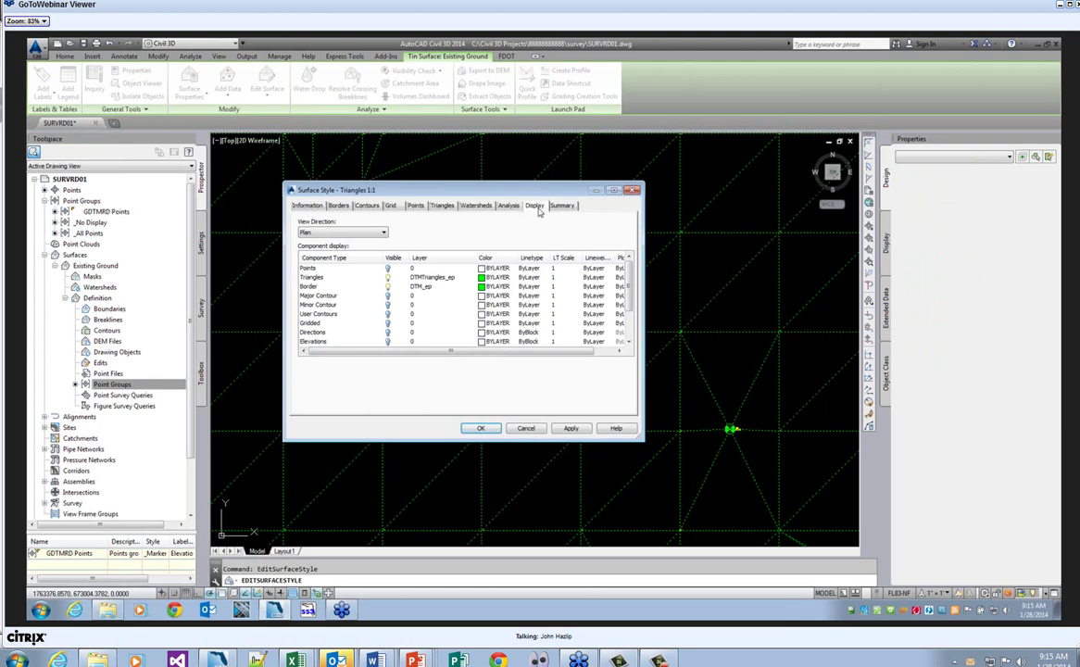
left_click(308, 206)
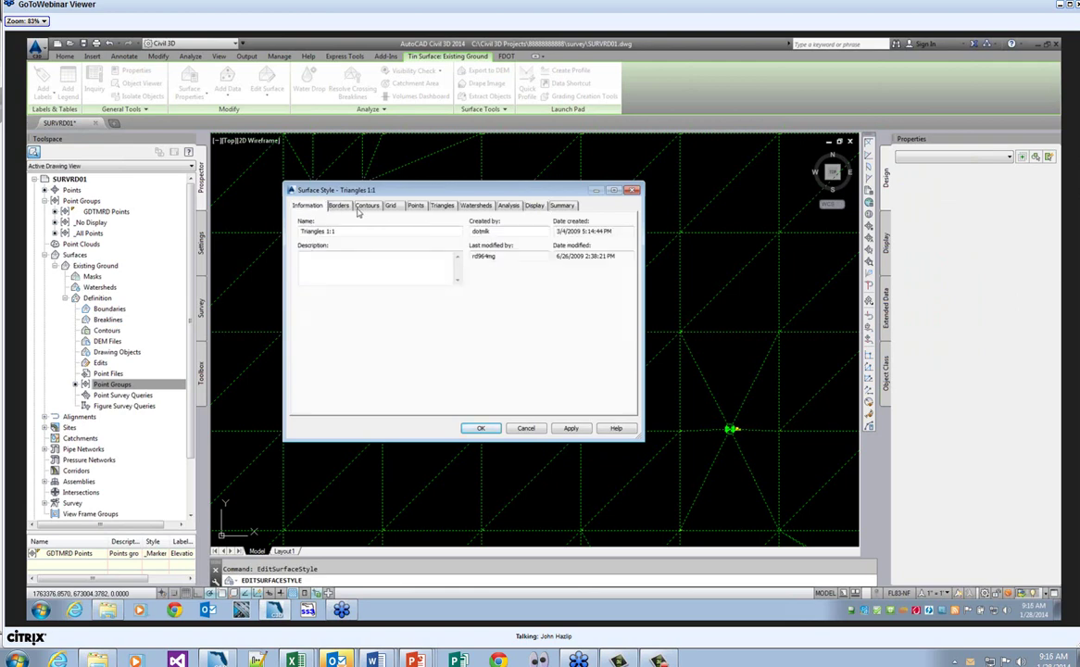
left_click(534, 206)
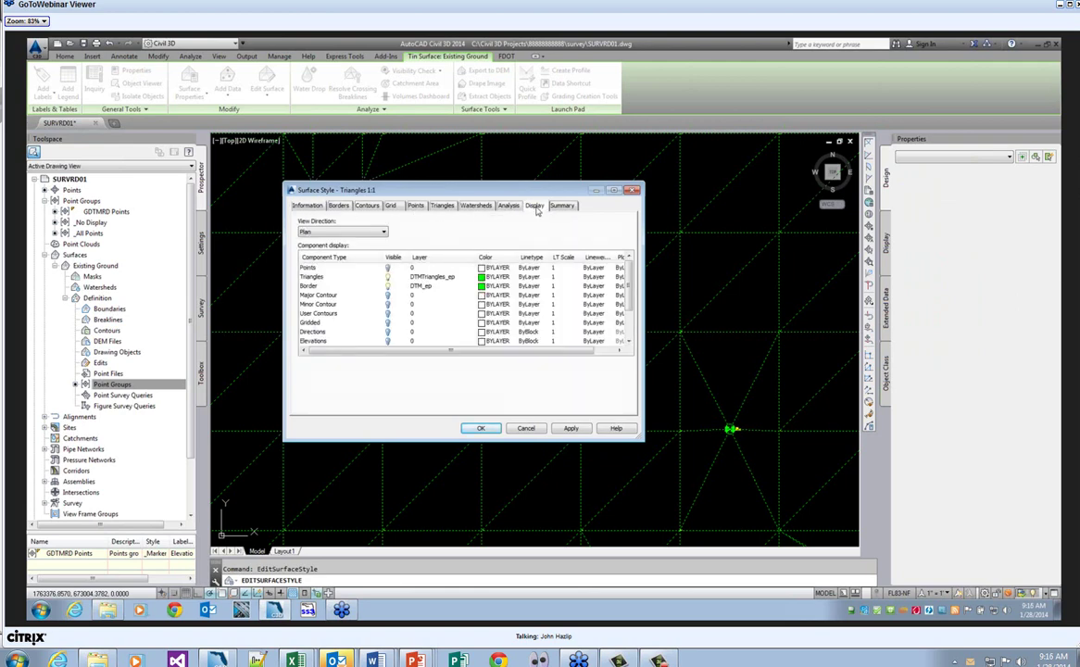
left_click(388, 268)
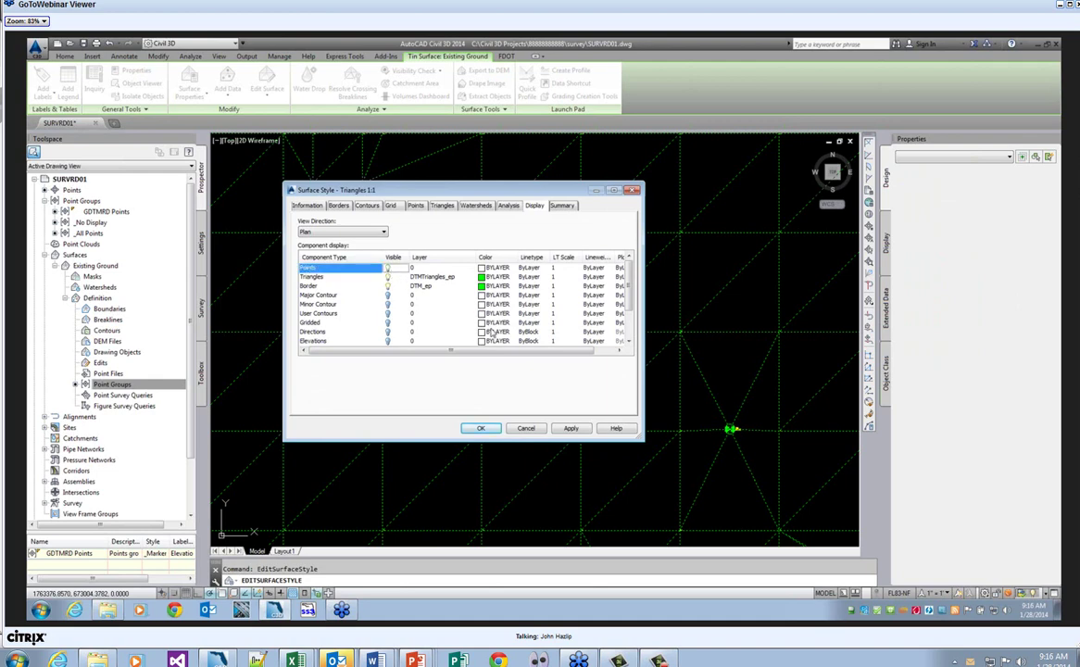
left_click(481, 426)
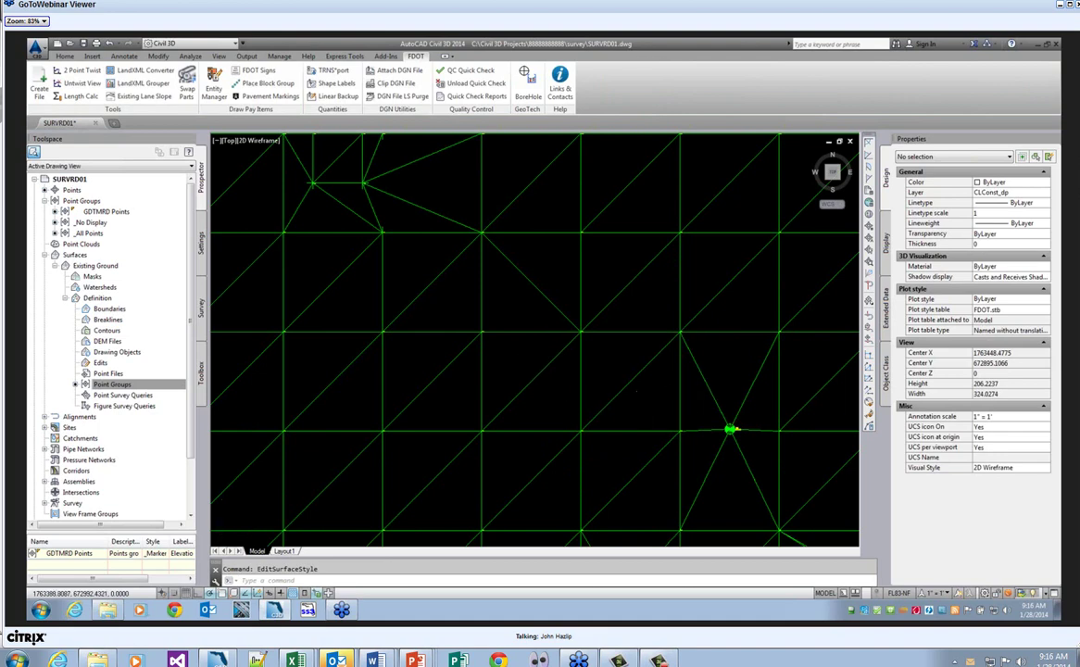
- Examine the Existing Ground surface points around the cmon4 monument and the neighbouring control points
scroll(547, 408, "down", 2)
scroll(574, 467, "up", 4)
scroll(574, 463, "up", 4)
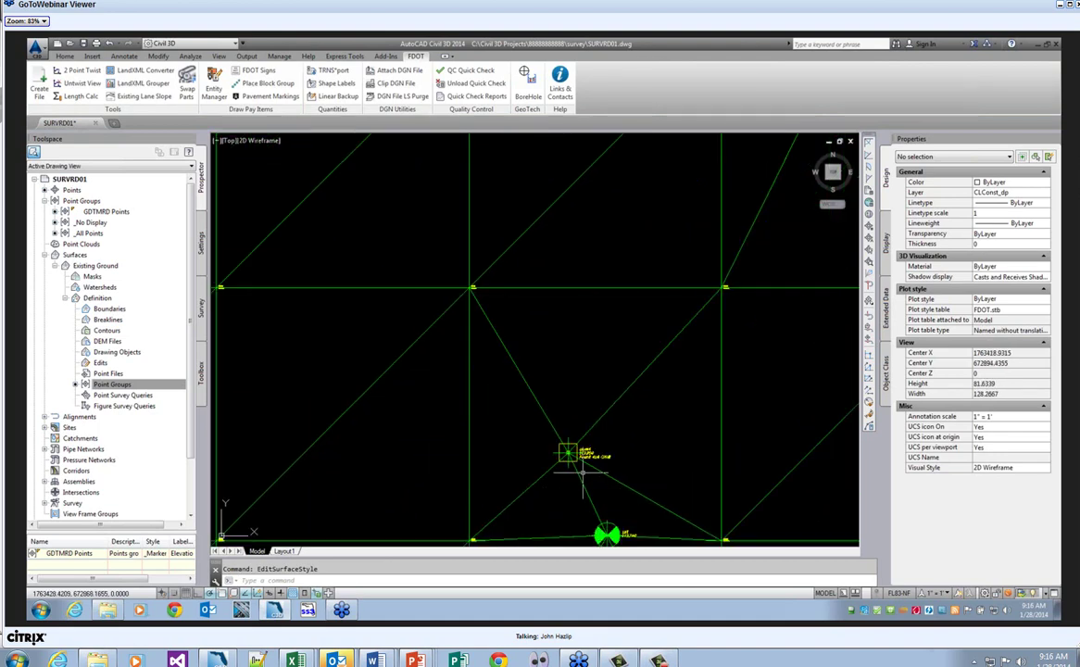
scroll(500, 361, "down", 2)
scroll(554, 349, "up", 2)
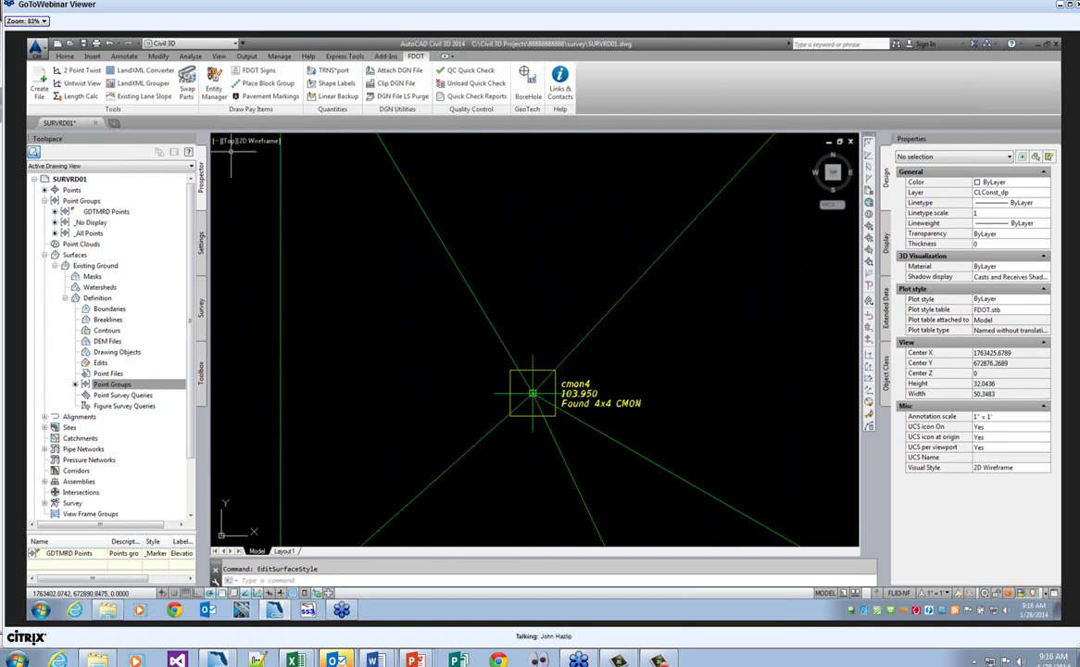
scroll(488, 287, "down", 5)
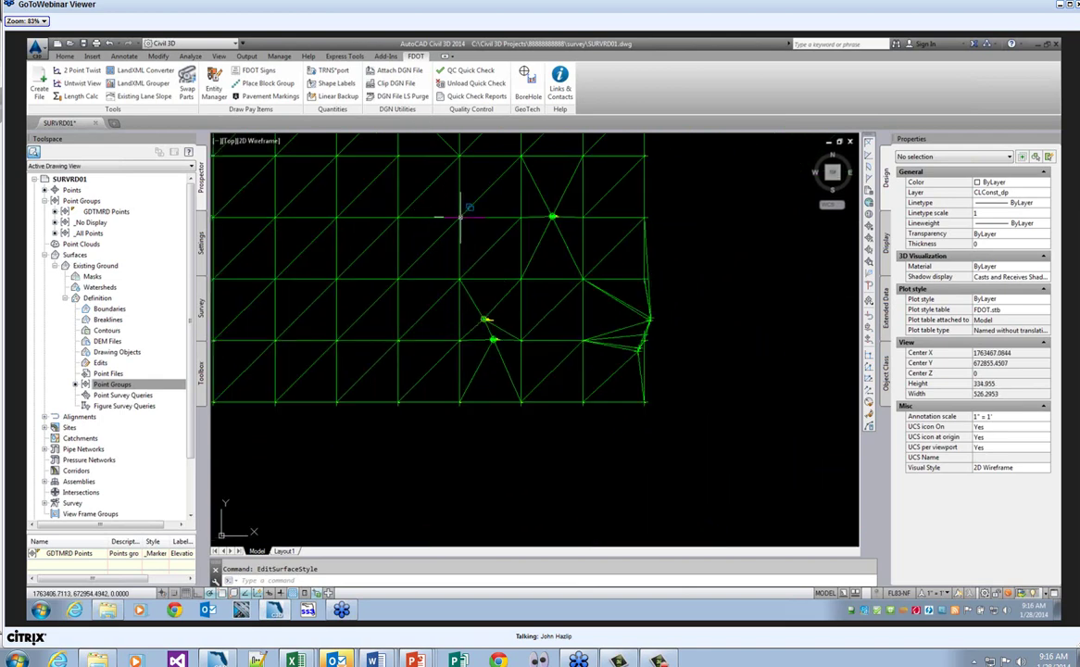
left_click(460, 215)
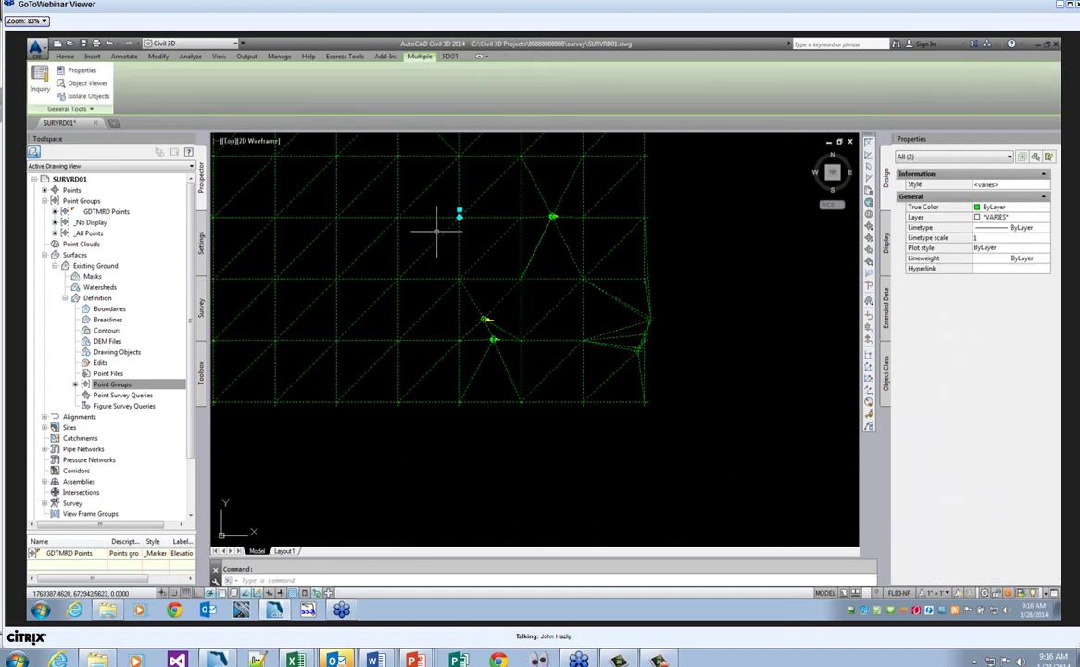
key("Escape")
- Delete the three Existing Ground surface points at the cmon4 monument and the two nearby green control point symbols with Delete Point
left_click(397, 184)
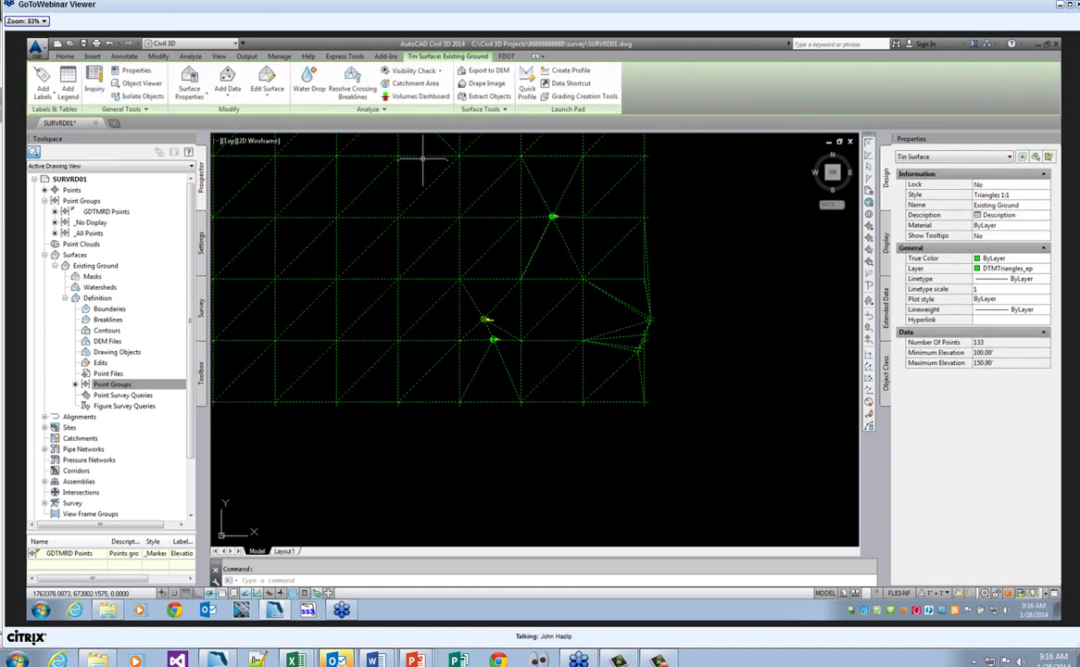
left_click(266, 94)
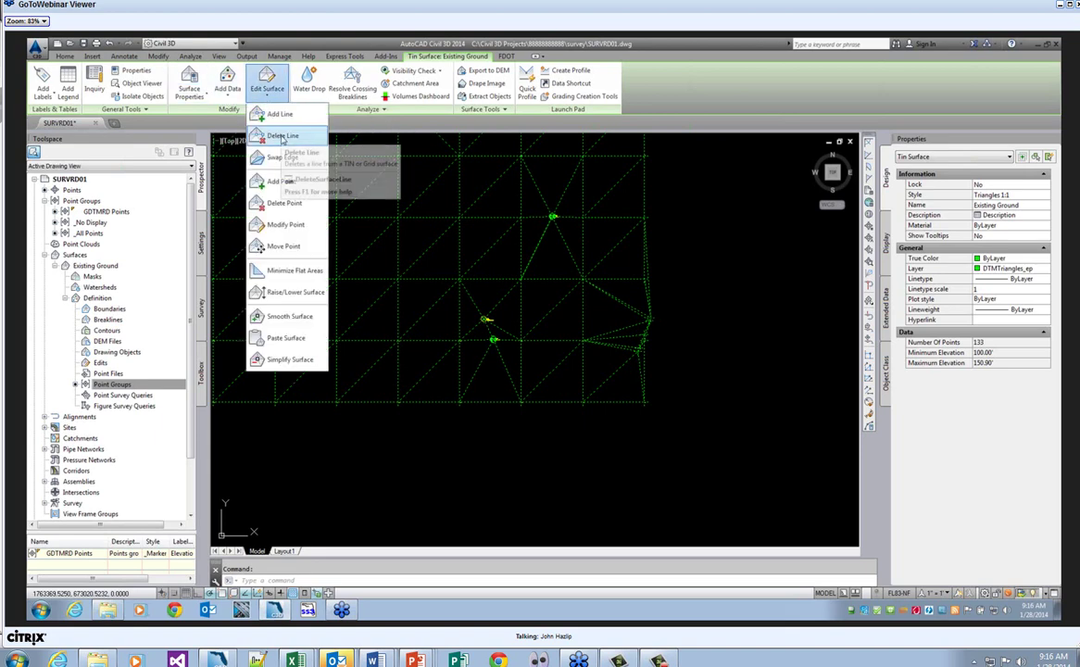
left_click(283, 203)
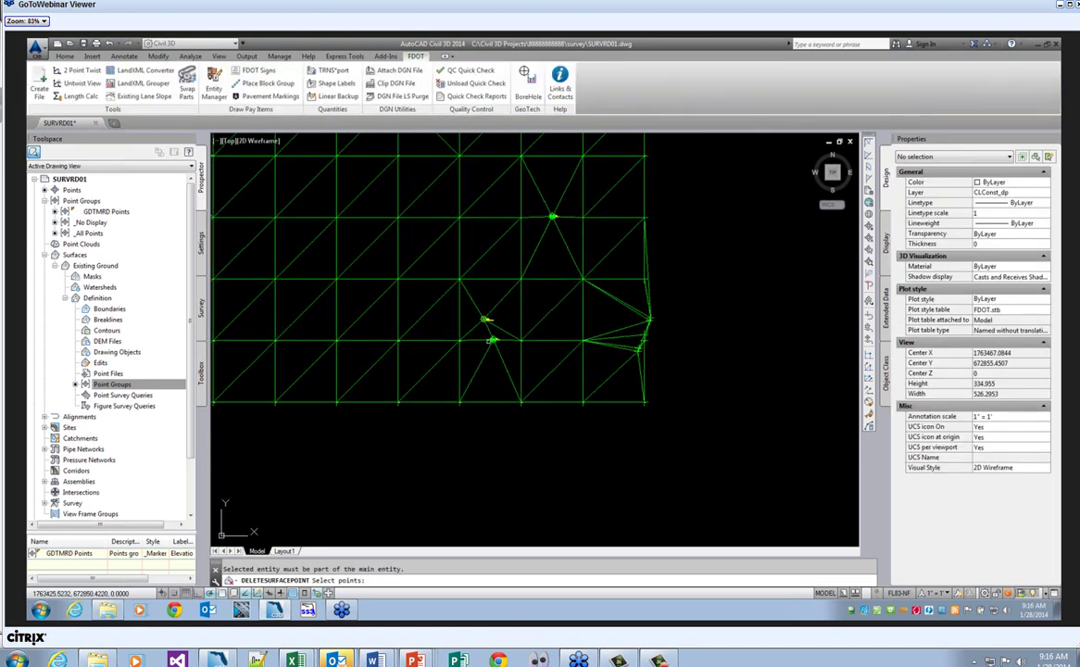
scroll(482, 327, "up", 5)
scroll(488, 277, "up", 2)
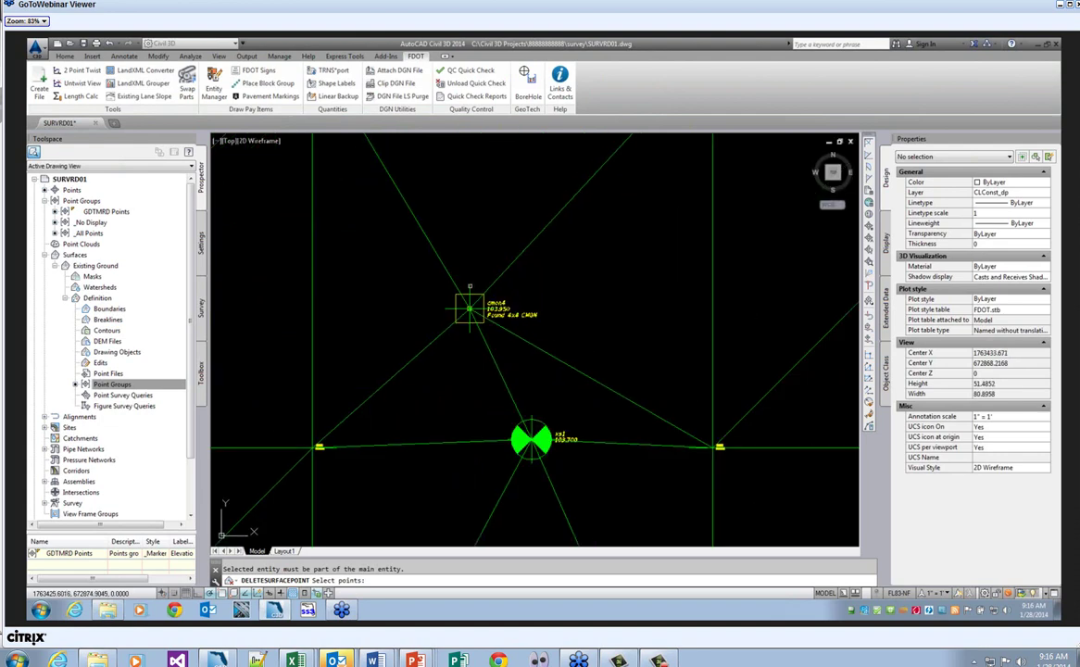
left_click(482, 292)
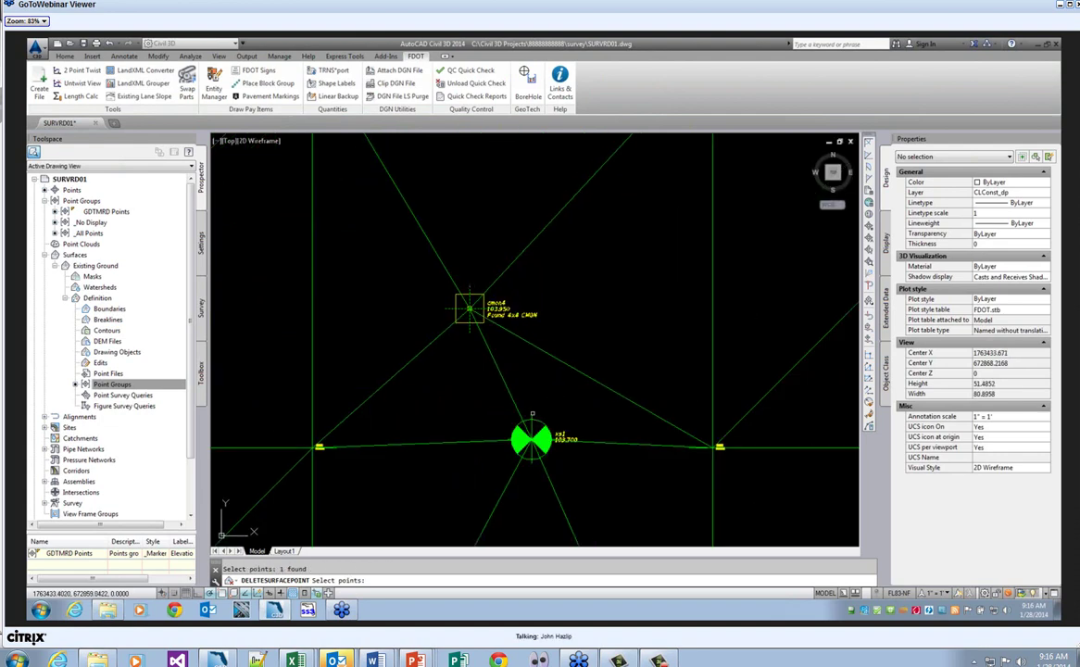
left_click(532, 413)
left_click(533, 417)
left_click(532, 416)
scroll(449, 407, "down", 6)
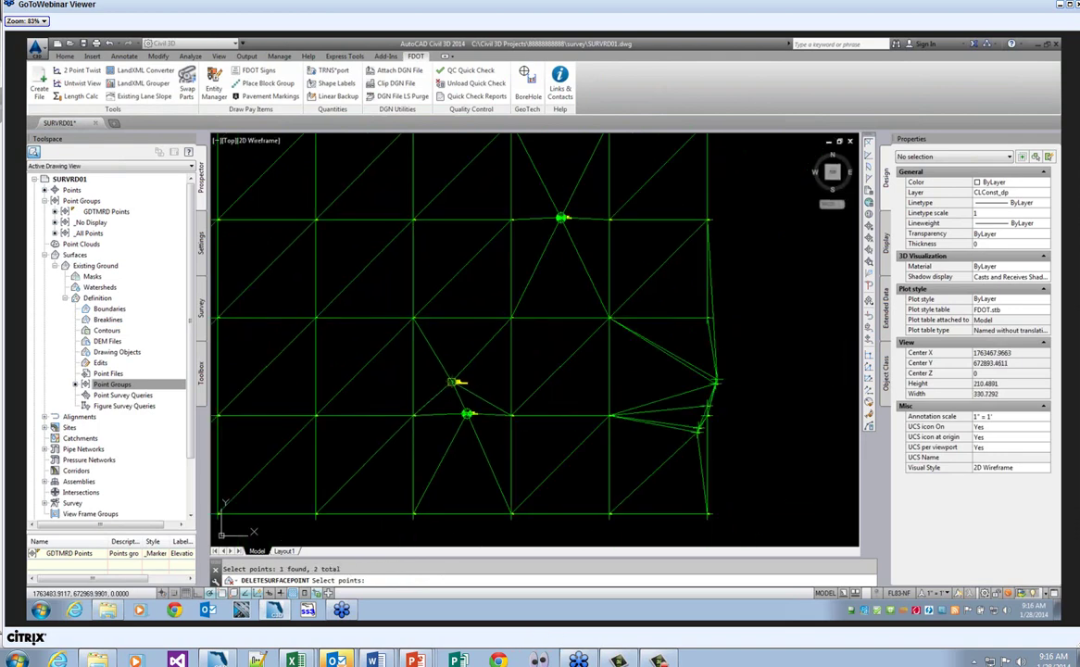
scroll(561, 209, "up", 6)
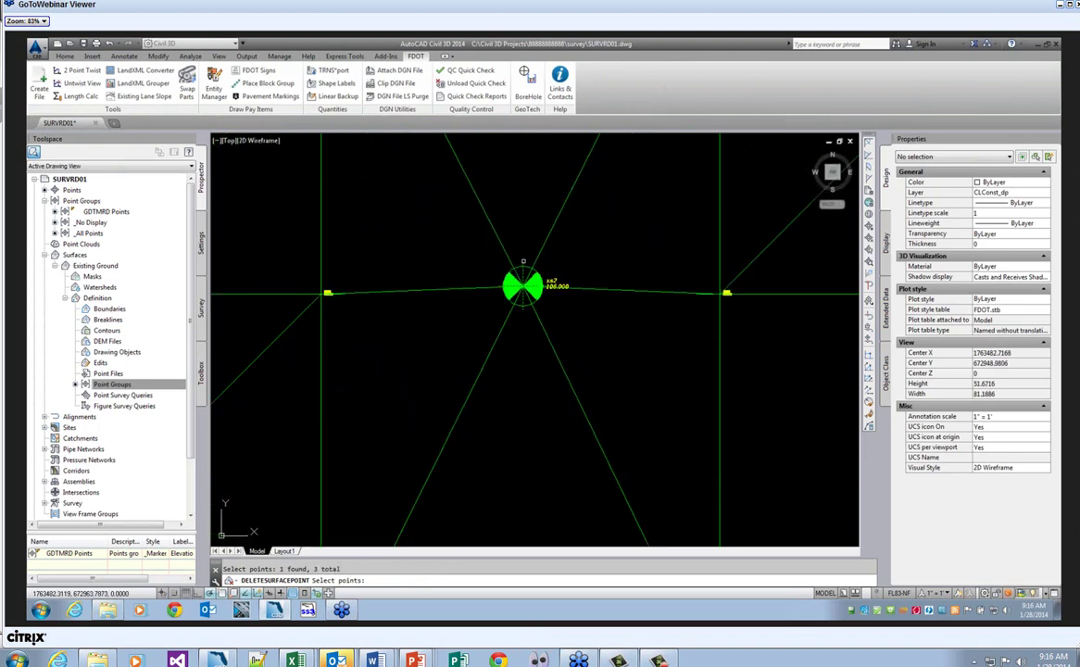
scroll(523, 262, "down", 6)
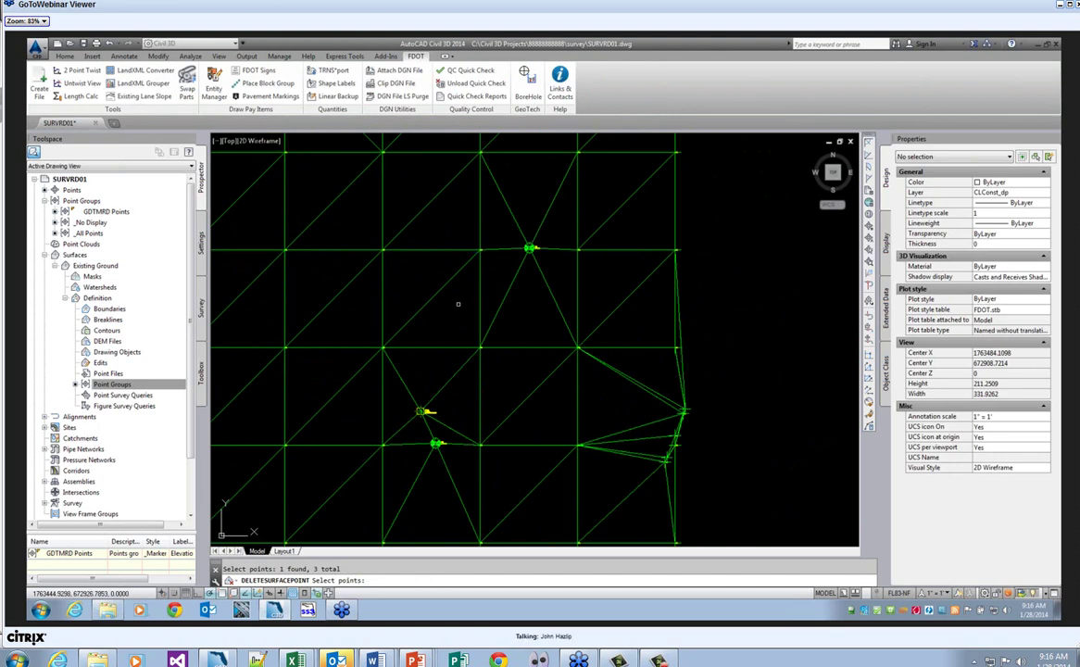
key("Return")
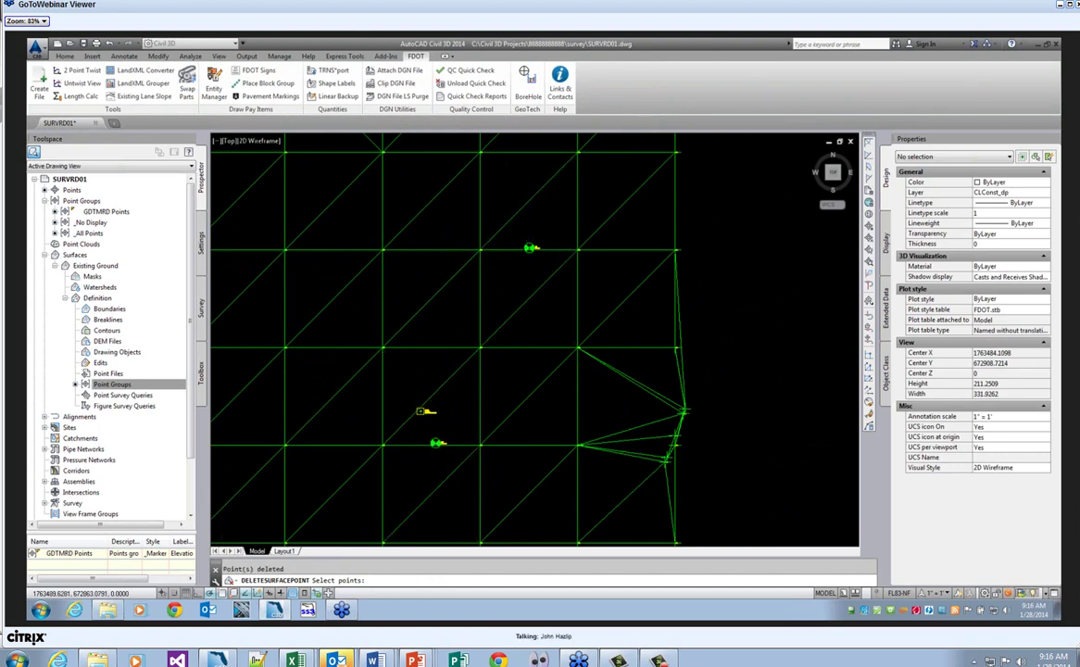
scroll(453, 354, "down", 6)
scroll(453, 354, "up", 2)
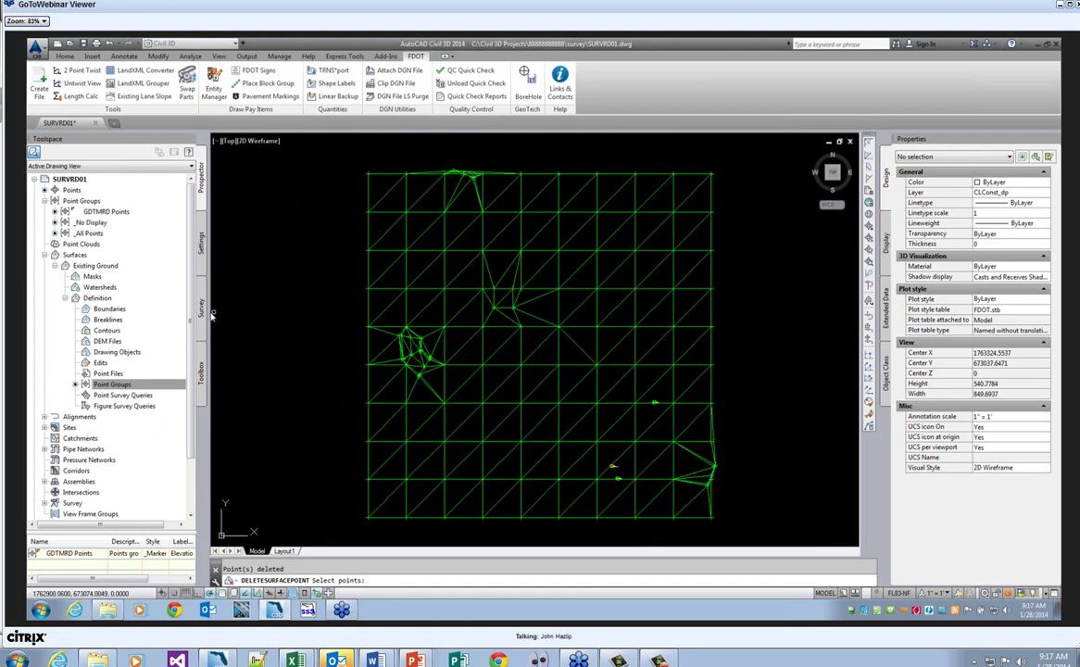
key("Escape")
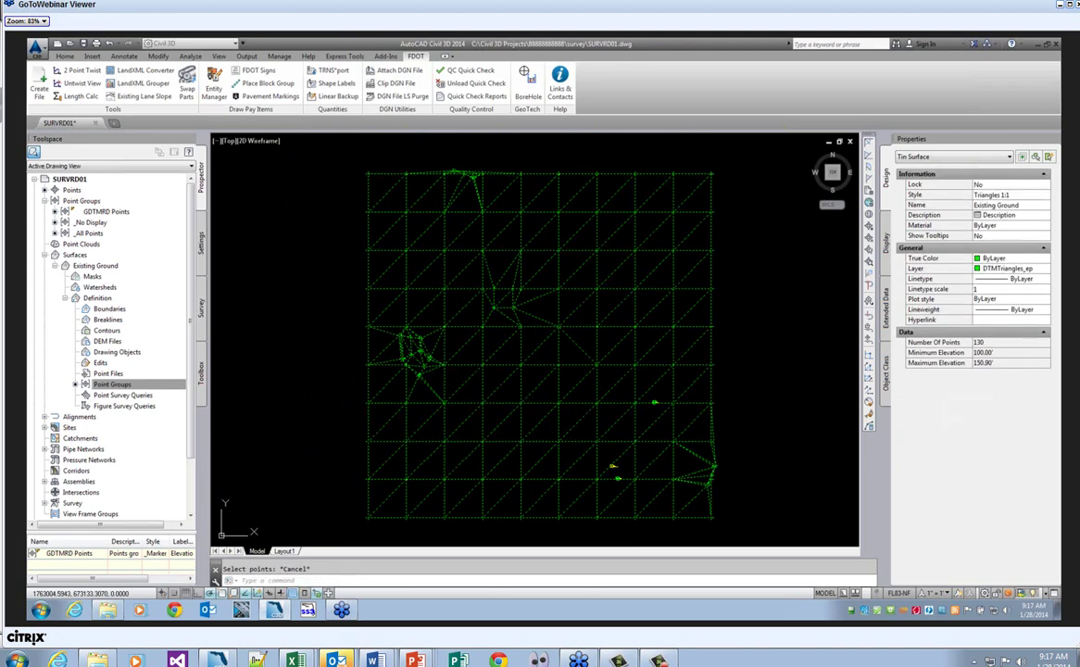
key("Escape")
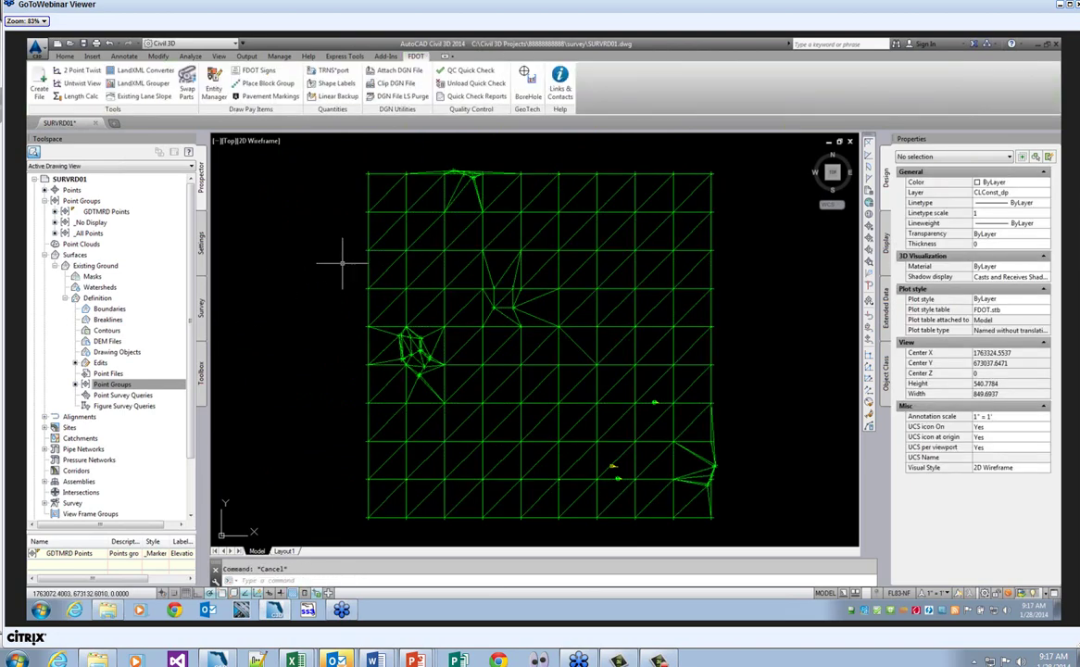
- Edit the surface's Triangles 1:1 style to hide the Points component in the Plan view direction
left_click(543, 348)
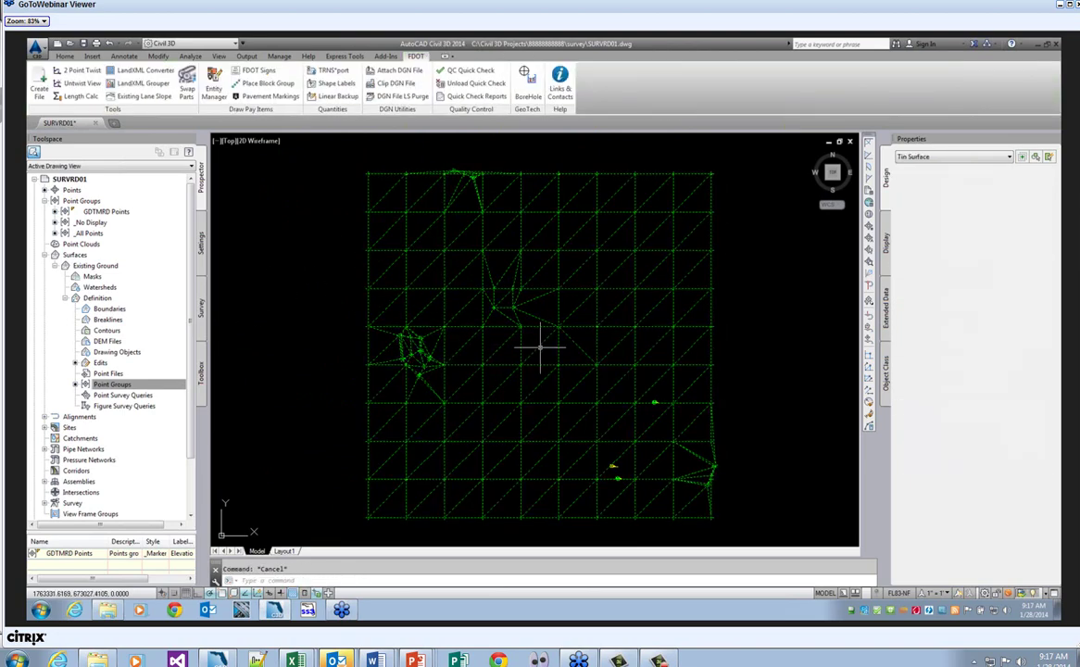
right_click(536, 354)
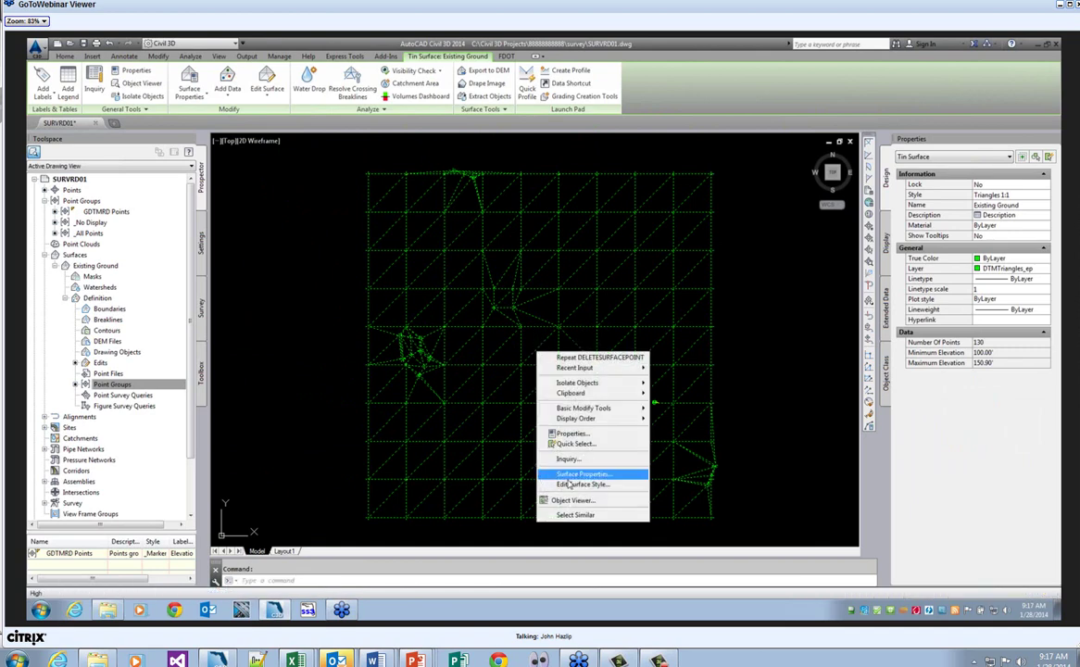
left_click(579, 483)
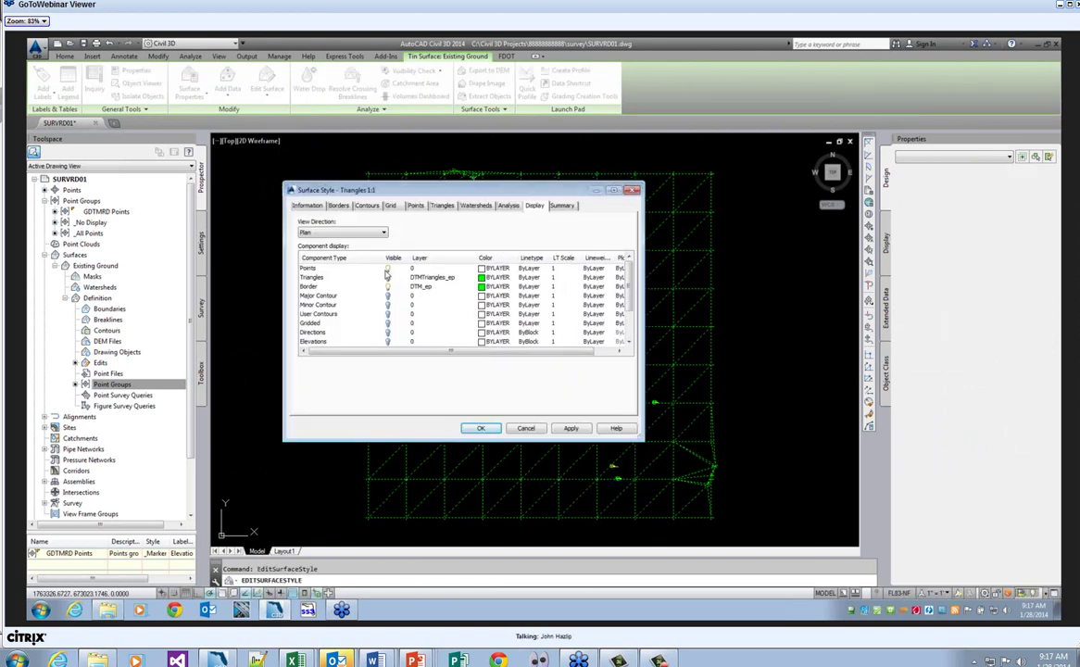
left_click(389, 270)
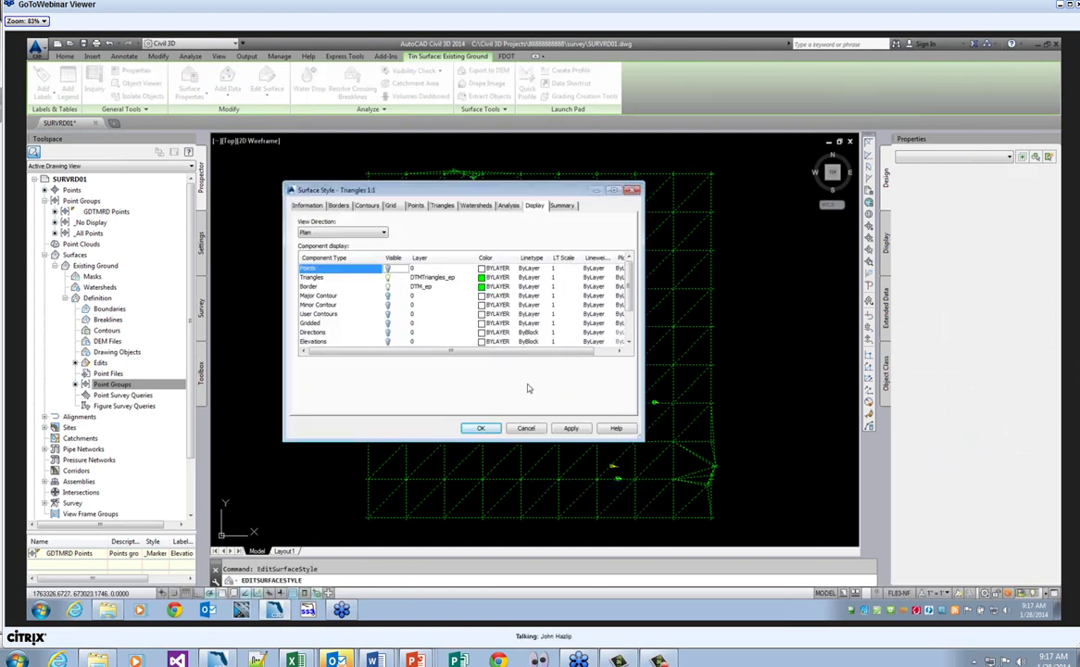
left_click(480, 428)
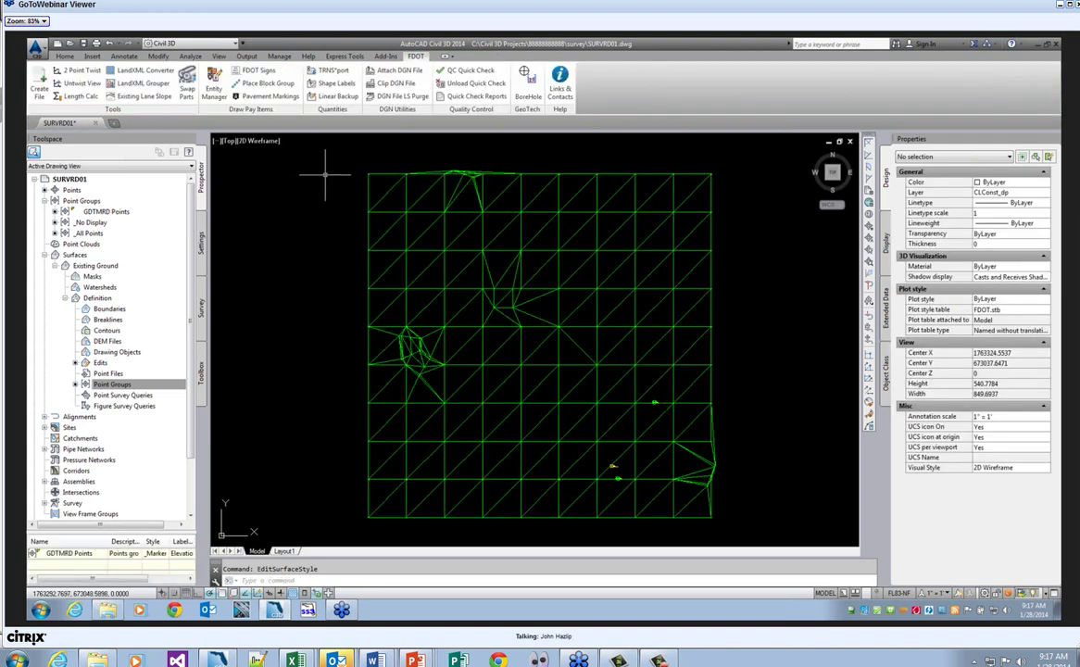
- Create breaklines for the Existing Ground surface from all figures in the GDTMRD Chains figure group of the 8888888-Grouped survey database
left_click(203, 310)
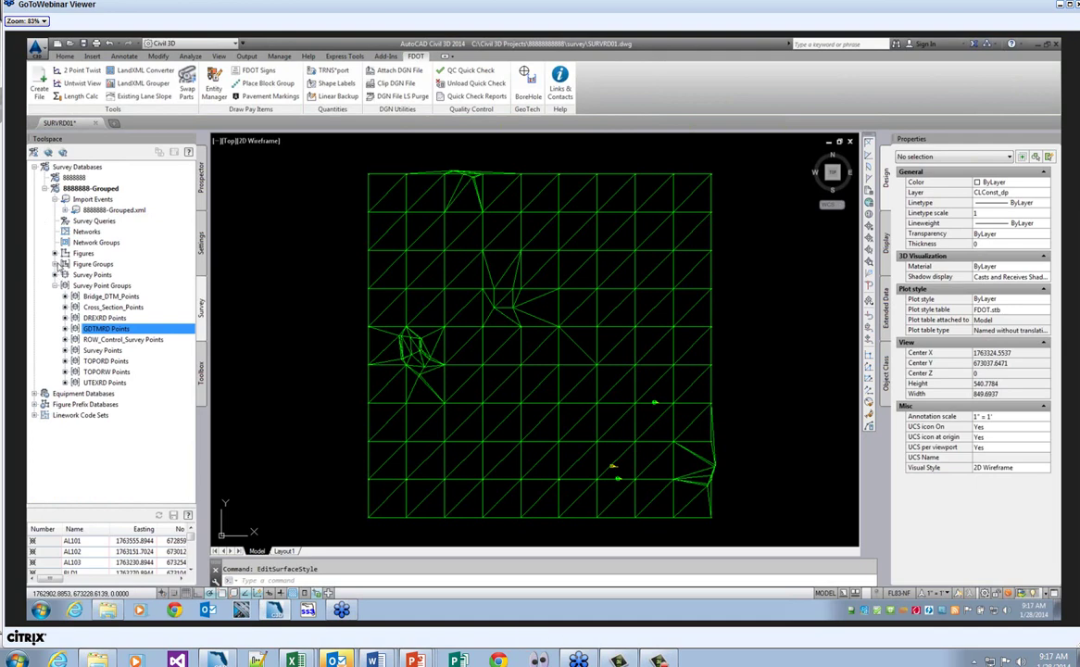
key("Left")
key("Left")
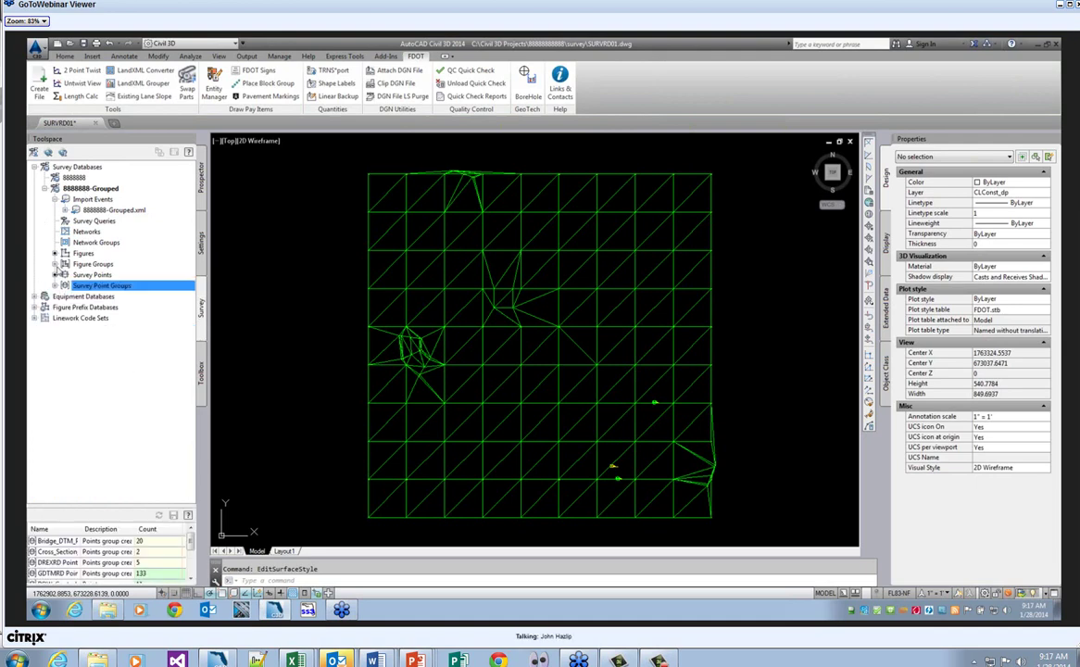
left_click(55, 264)
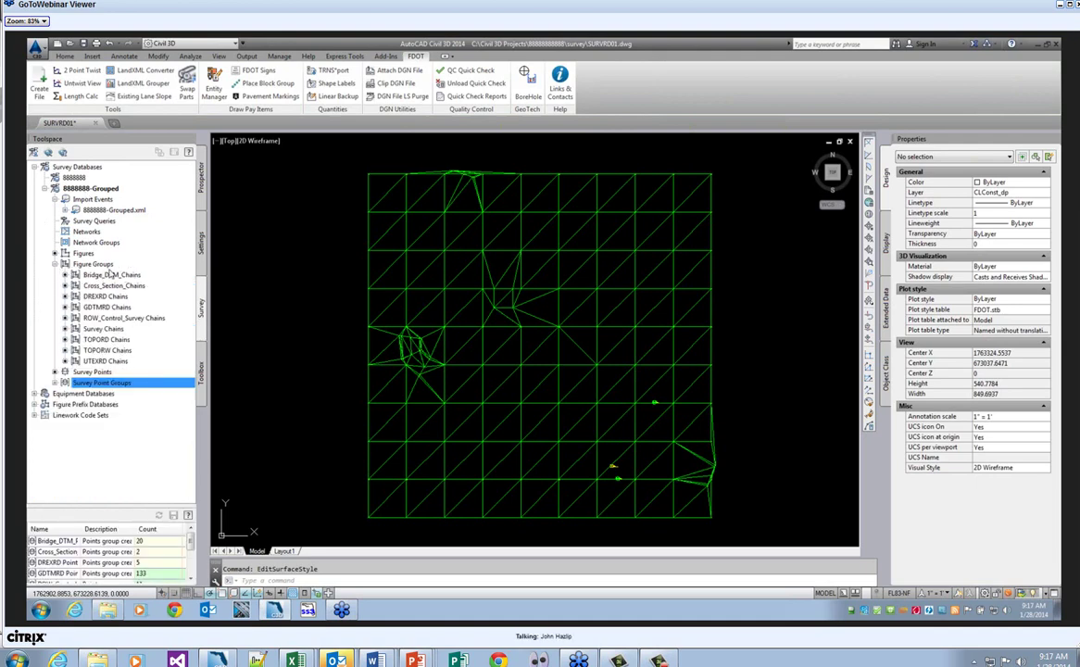
left_click(94, 307)
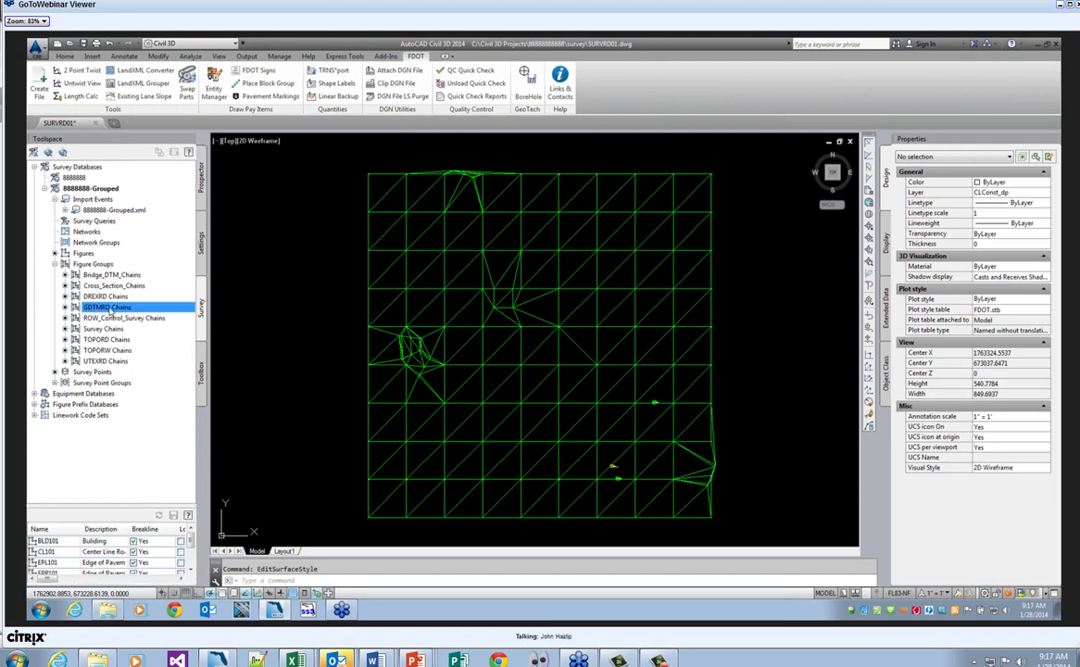
right_click(111, 307)
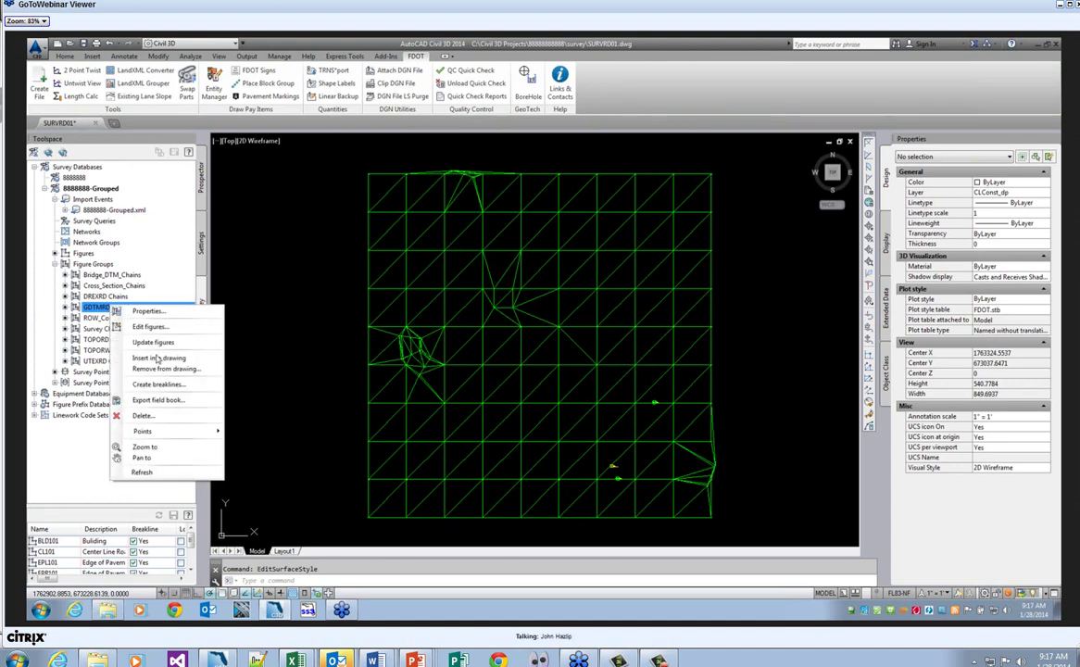
left_click(161, 386)
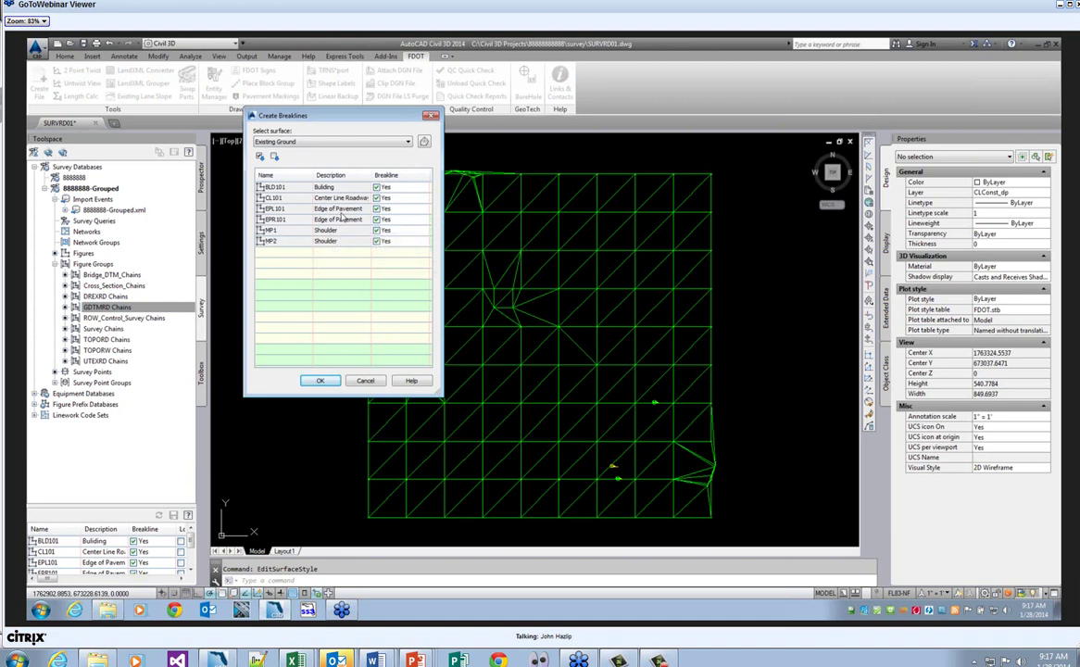
left_click(321, 380)
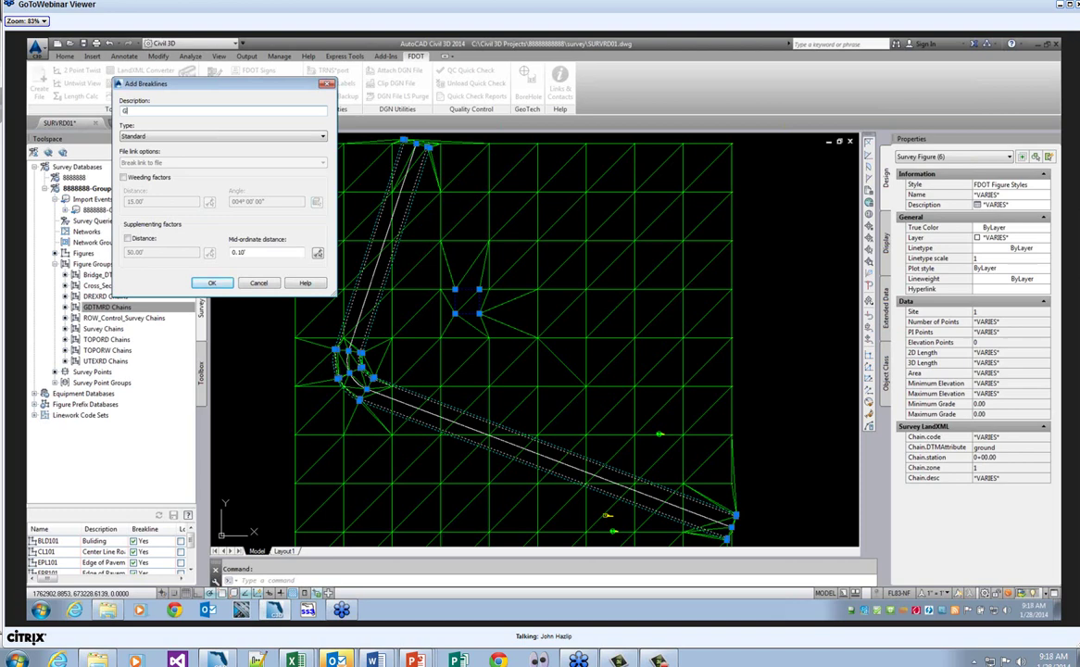
- Add the figures as Standard breaklines described "Ground Breaklines", with weeding factors and the supplementing distance enabled, and inspect the rebuilt triangulation
type("round Breaklines")
left_click(271, 137)
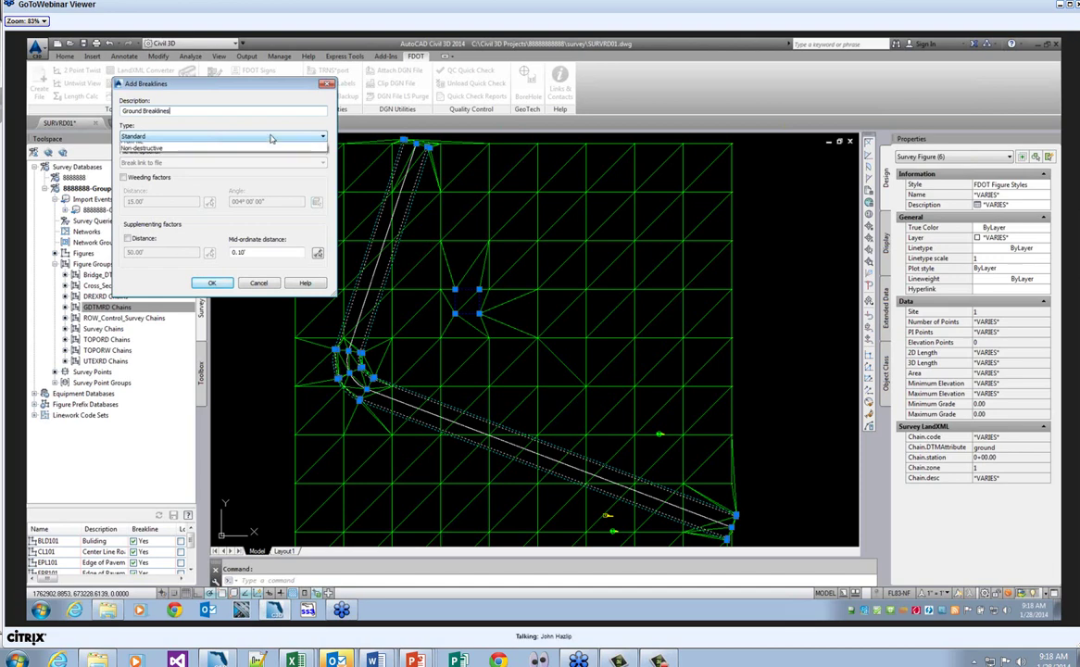
left_click(152, 141)
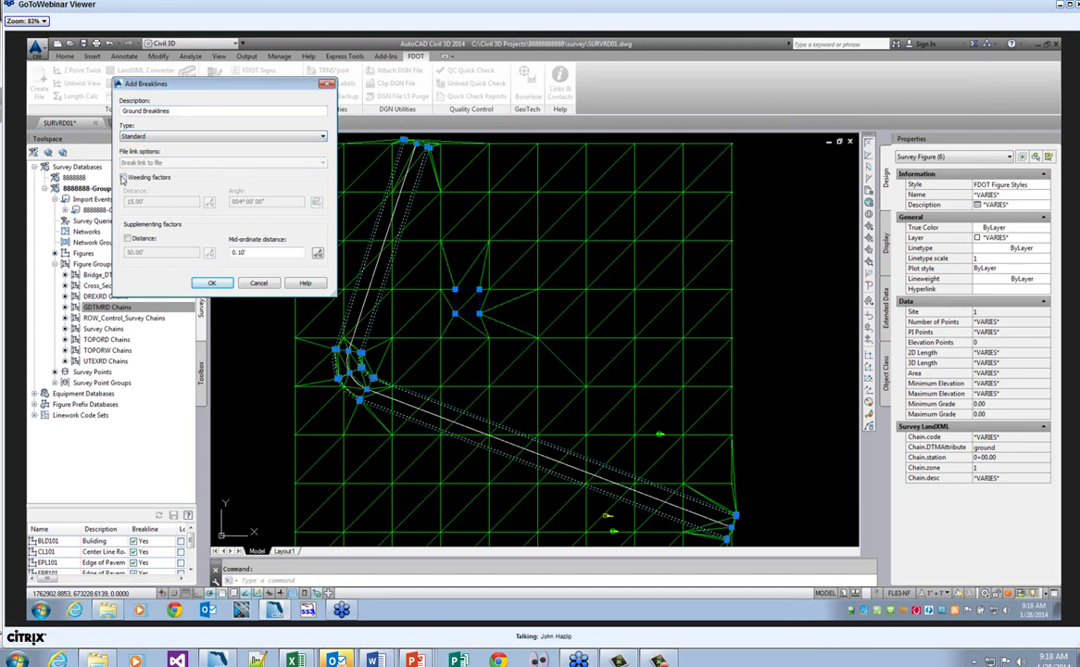
left_click(124, 177)
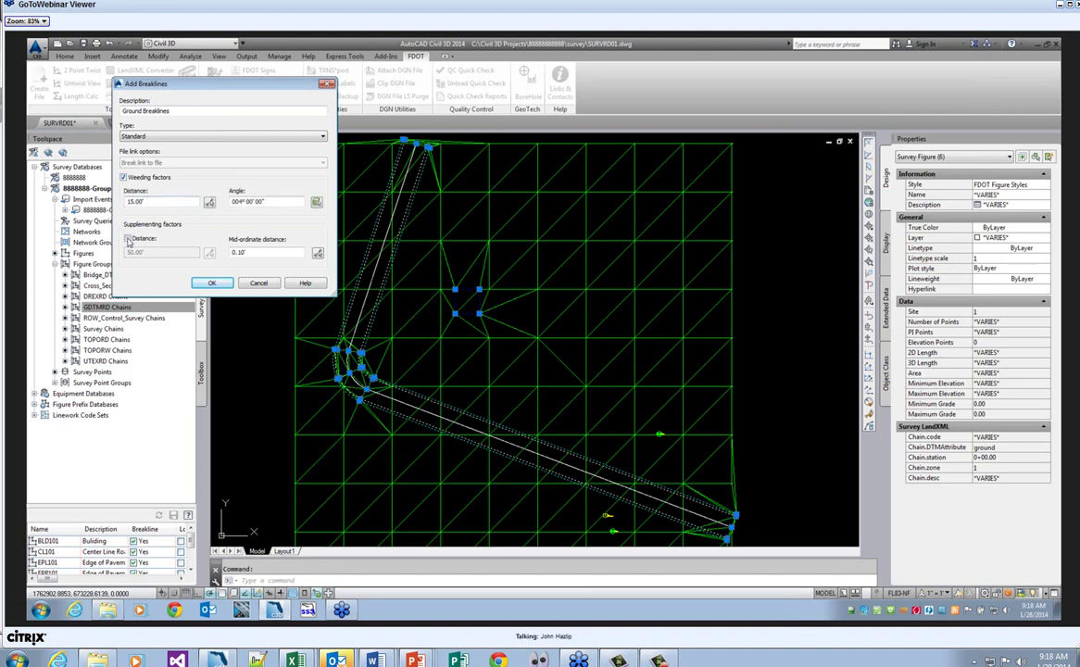
left_click(128, 238)
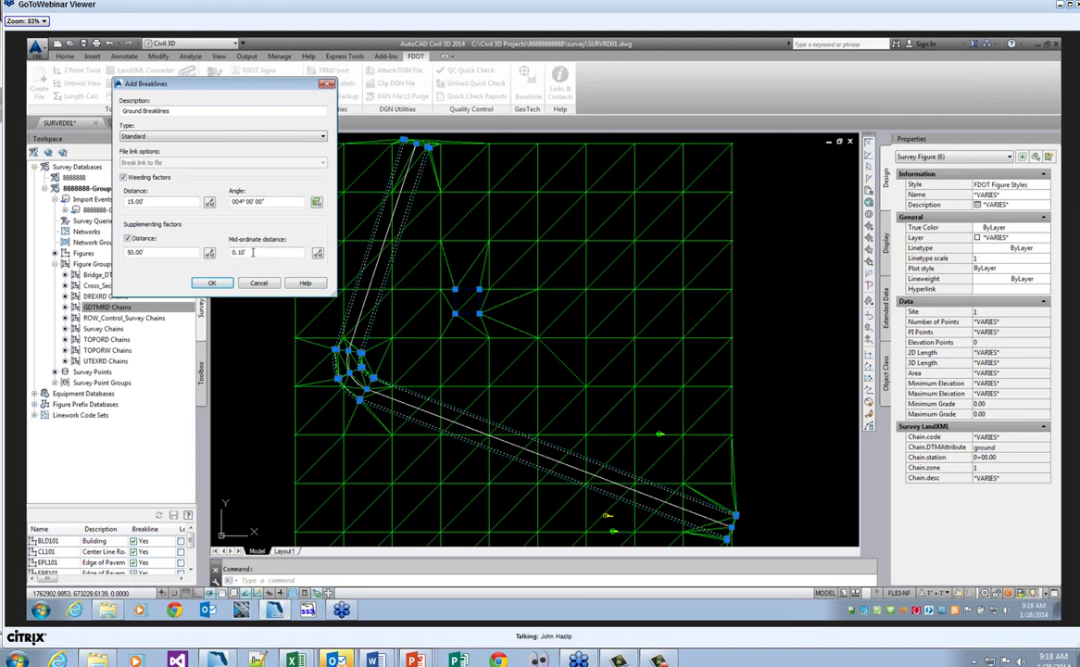
left_click(211, 283)
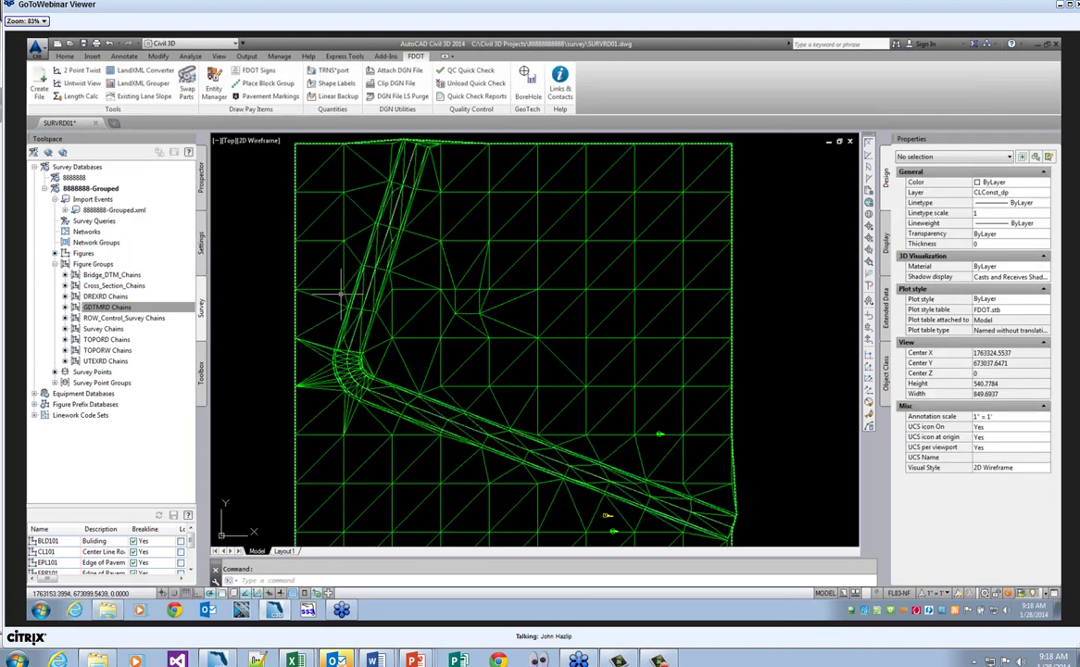
scroll(371, 428, "up", 3)
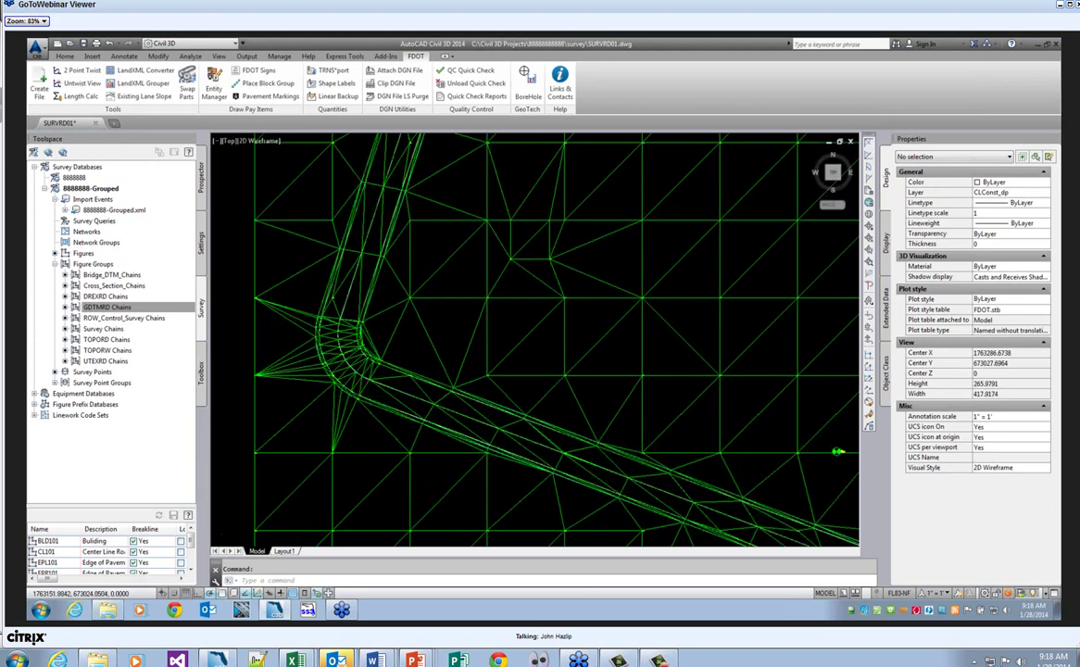
scroll(337, 339, "down", 2)
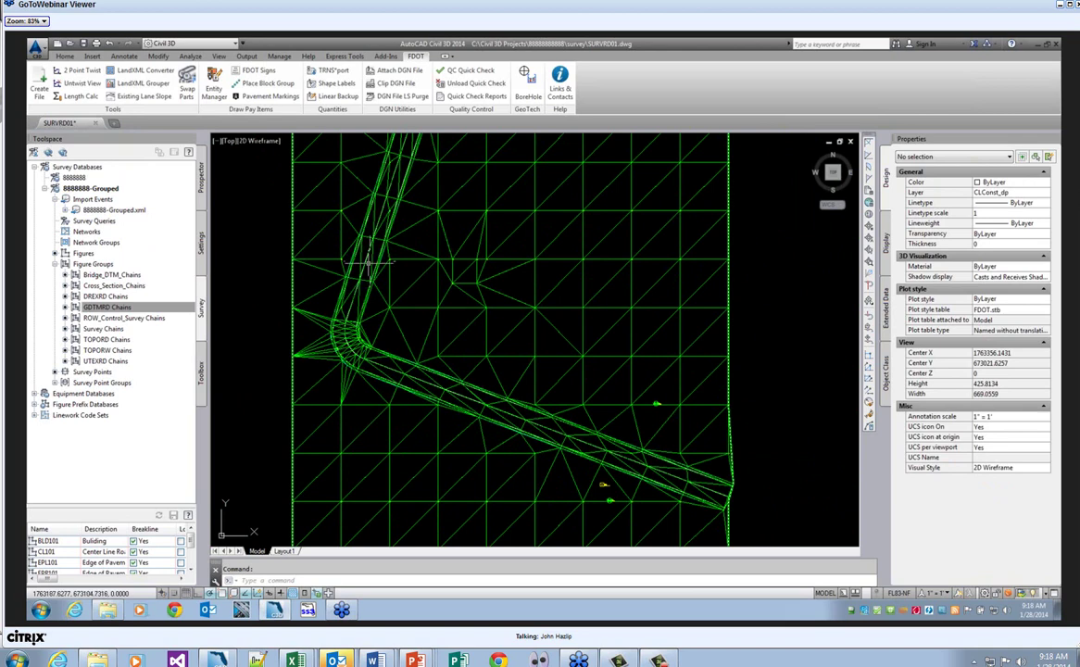
- Inspect the Existing Ground surface in the Object Viewer, orbiting the shaded model, and return to the drawing
scroll(363, 372, "down", 2)
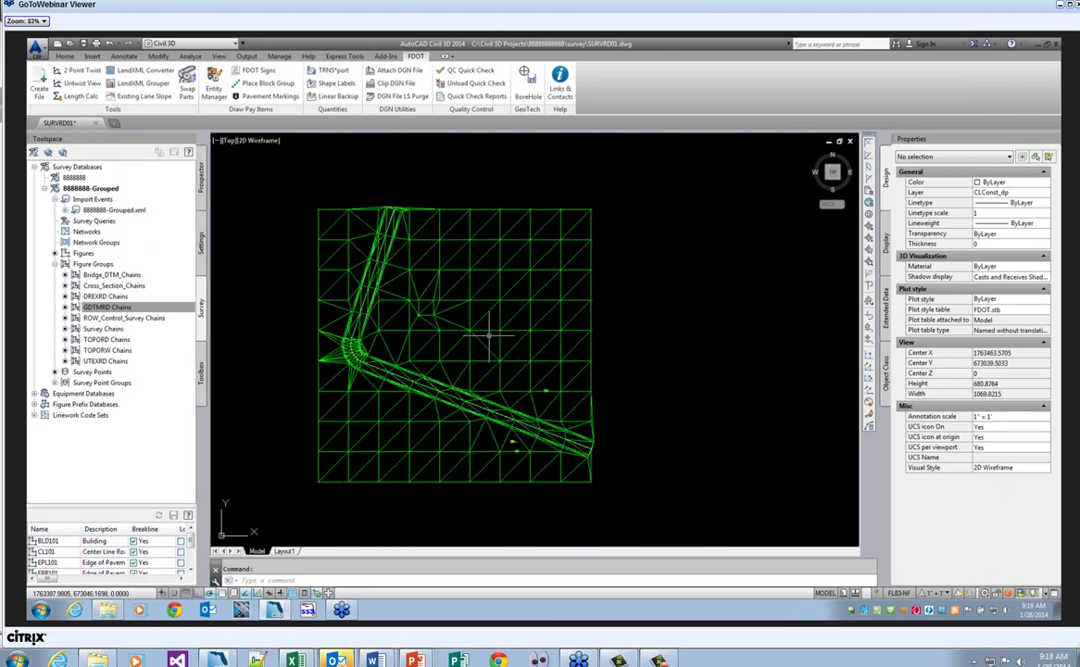
left_click(444, 302)
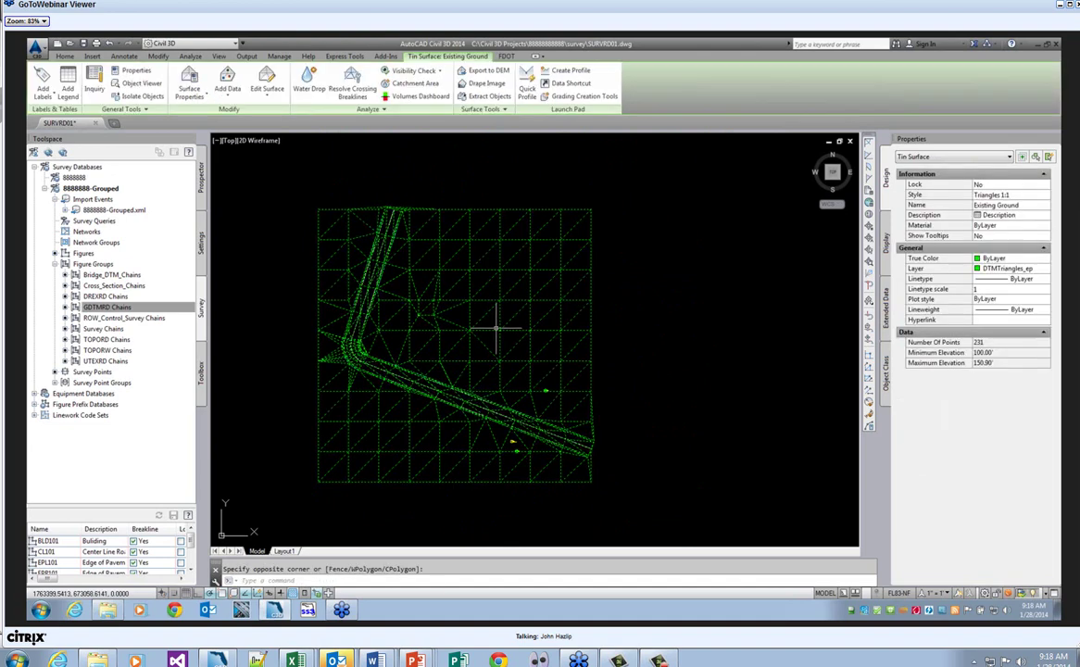
left_click(492, 330)
right_click(493, 331)
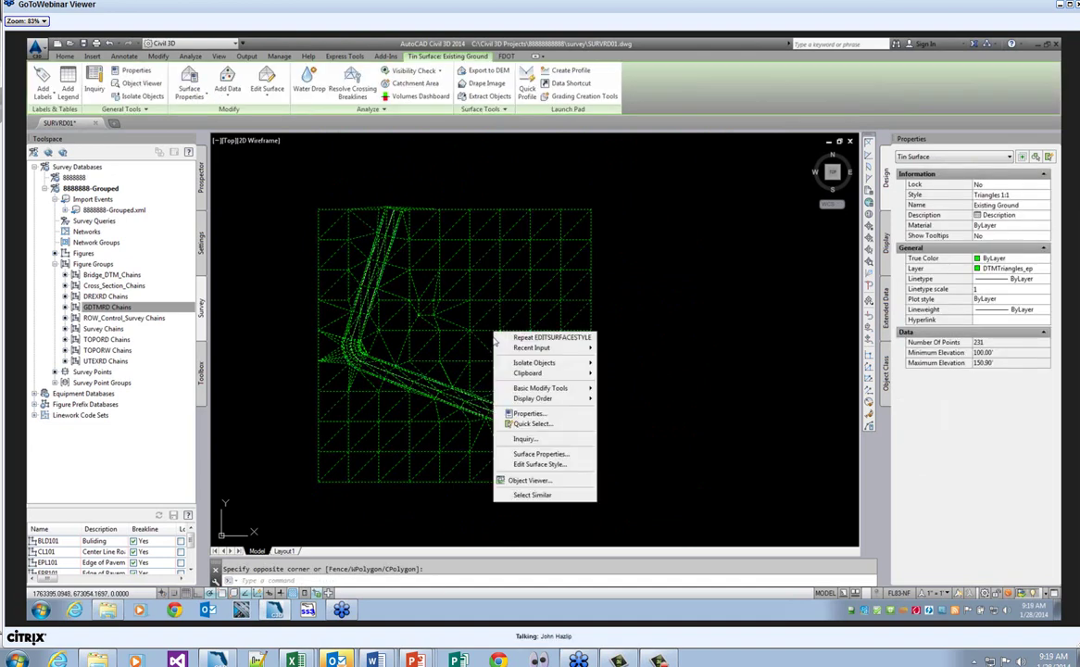
left_click(532, 481)
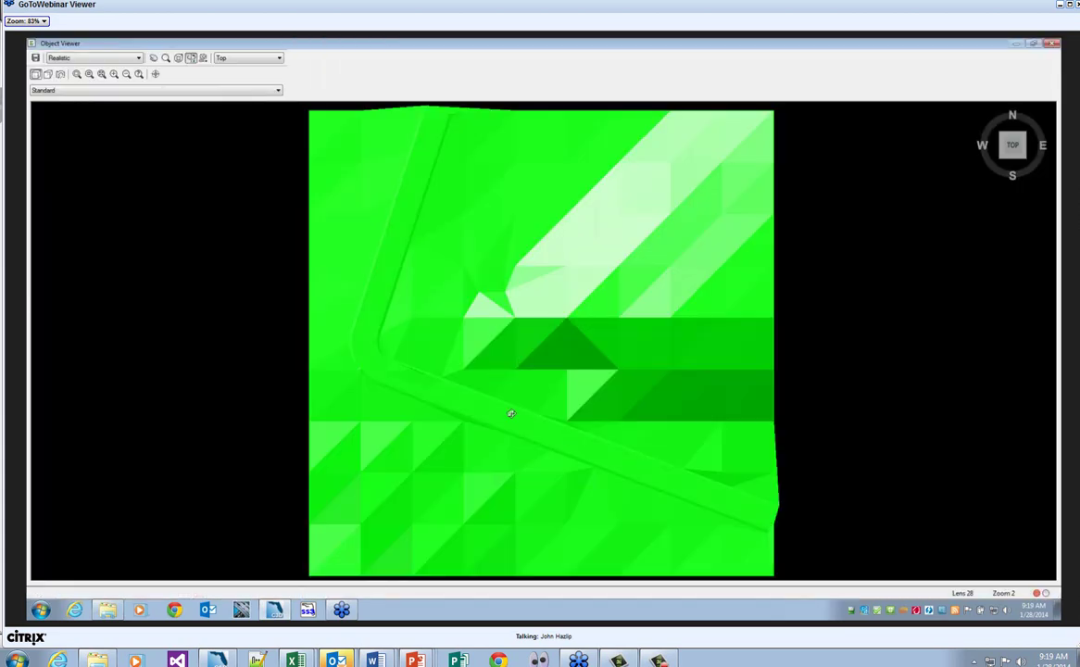
left_click_drag(515, 440, 485, 369)
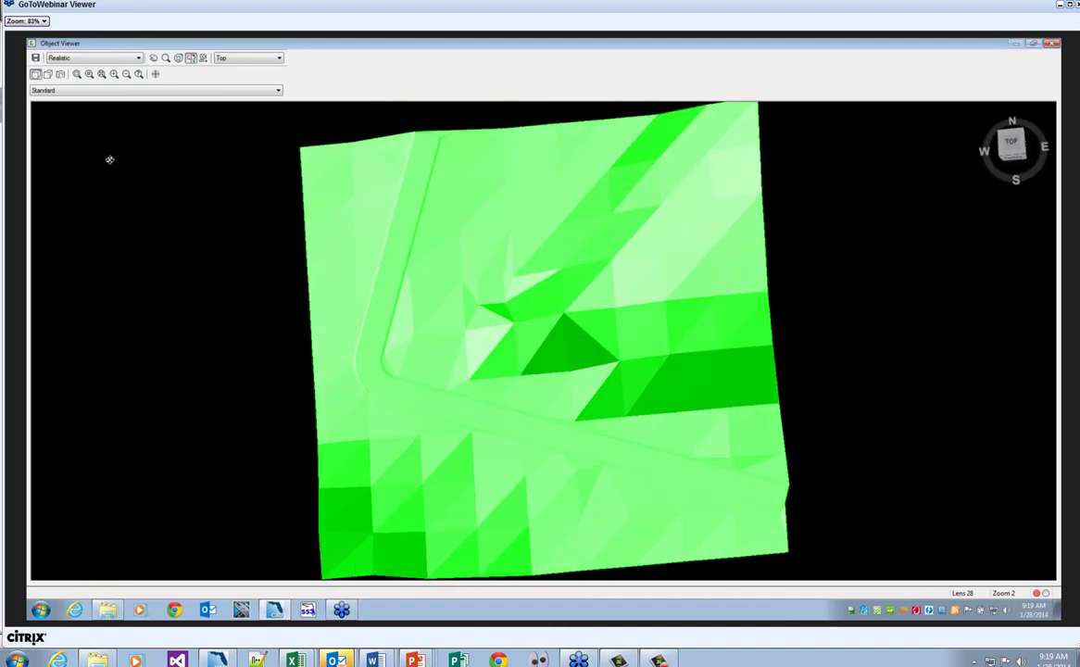
key("Escape")
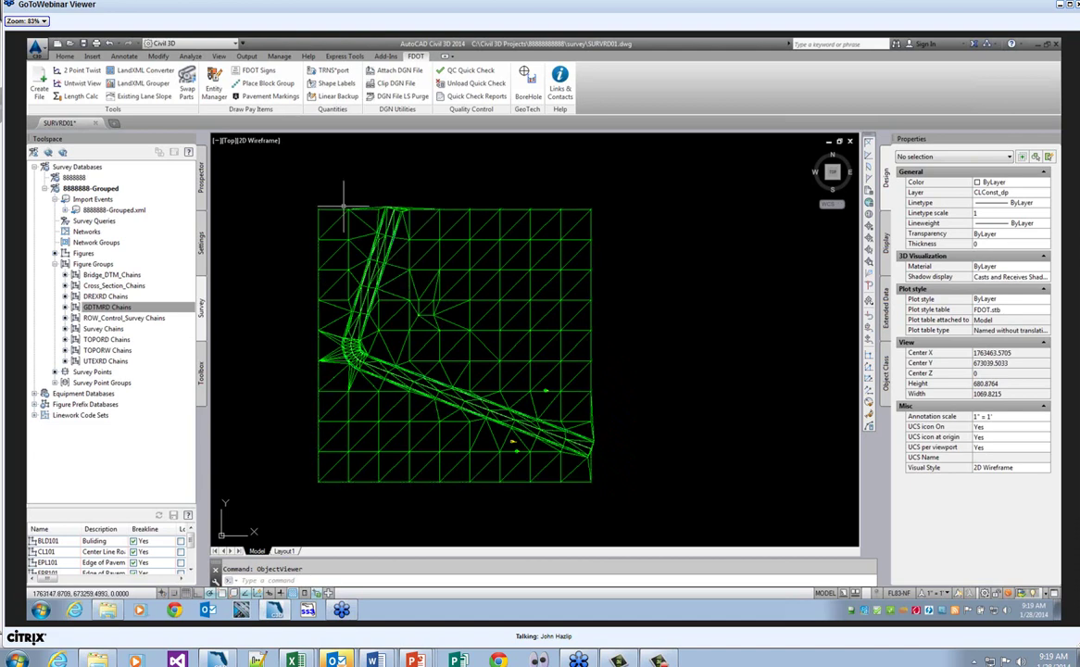
- Export the Existing Ground surface to a LandXML file named GroundDTM01 in the survey folder
left_click(202, 188)
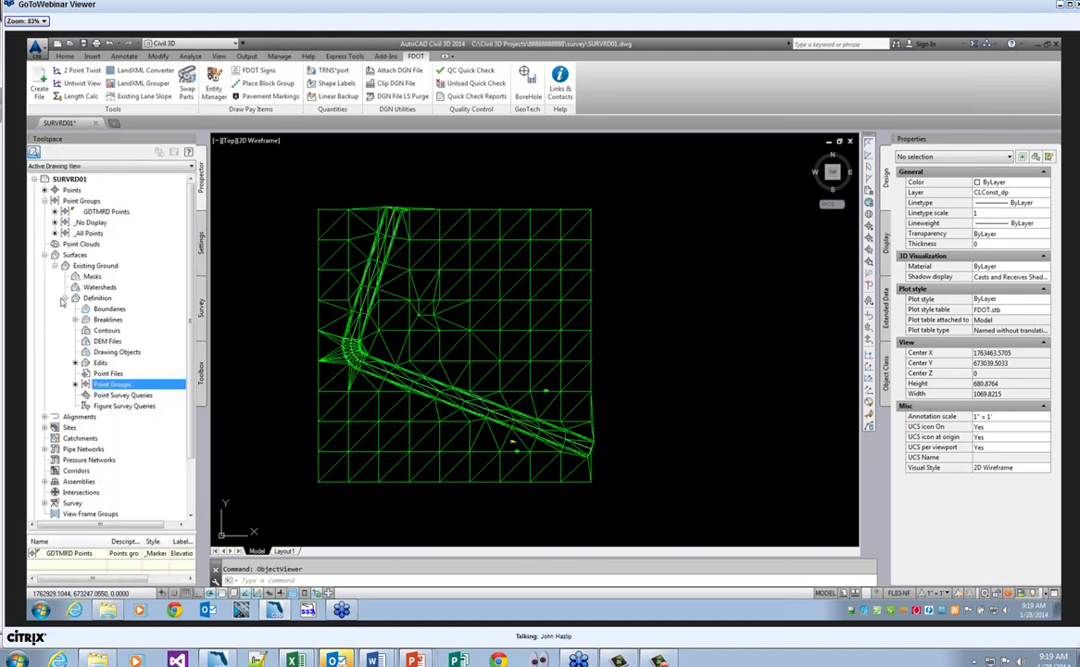
left_click(97, 267)
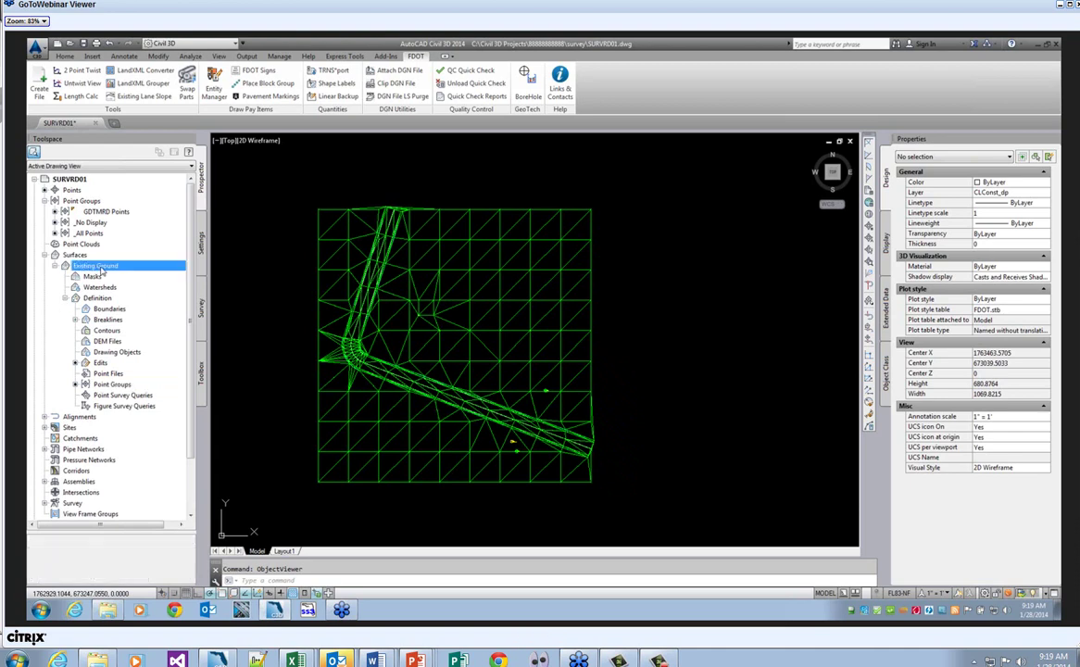
right_click(104, 269)
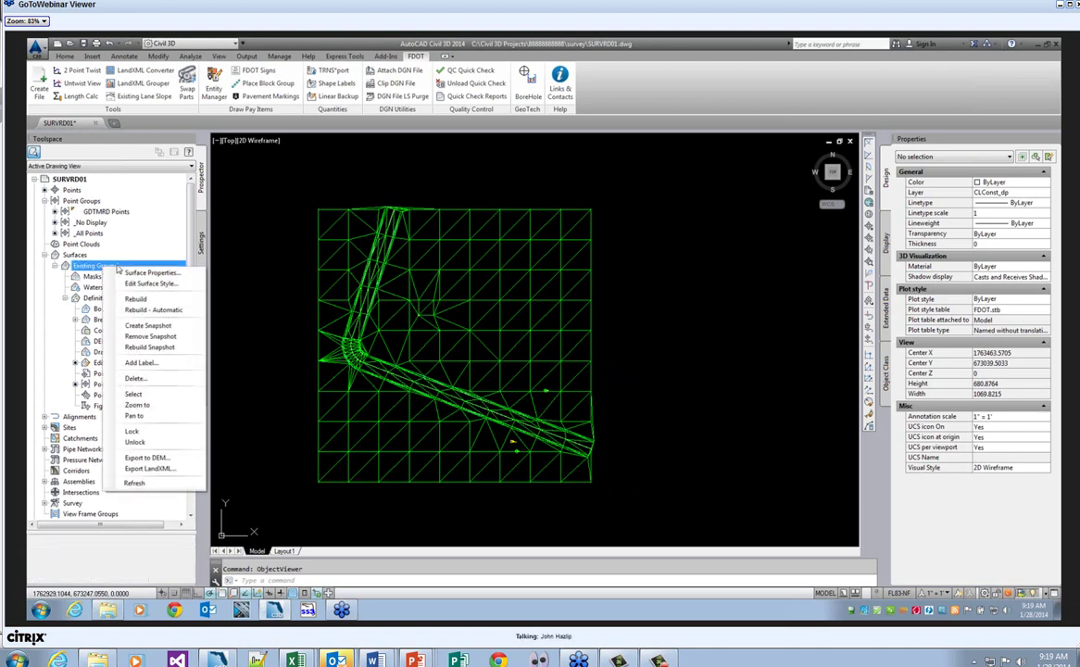
left_click(160, 470)
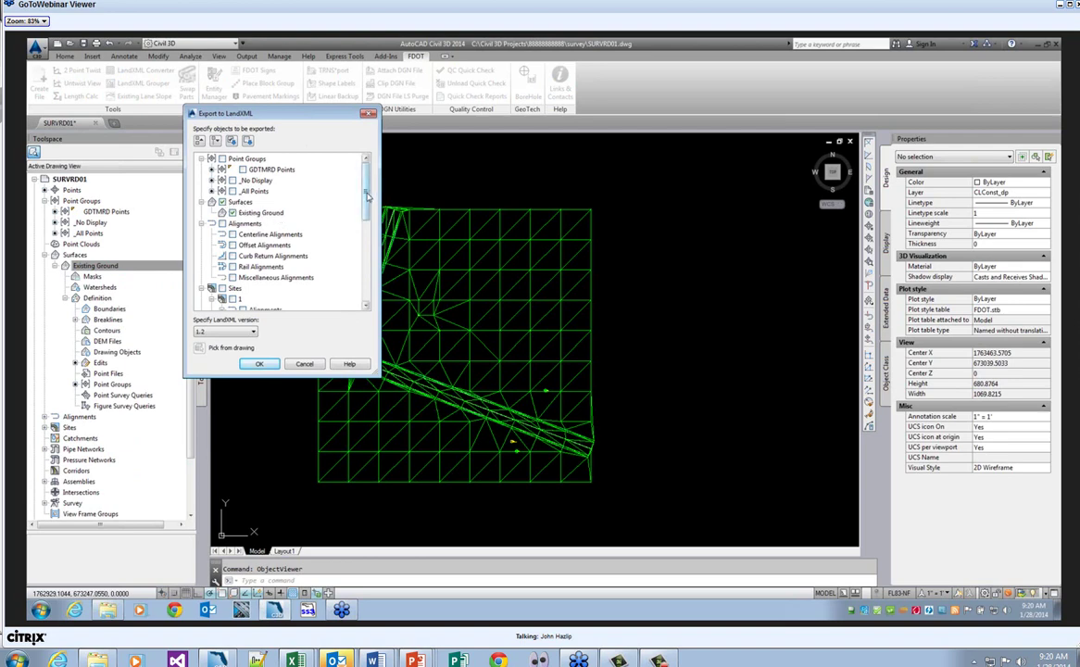
left_click_drag(363, 190, 366, 299)
scroll(324, 170, "up", 5)
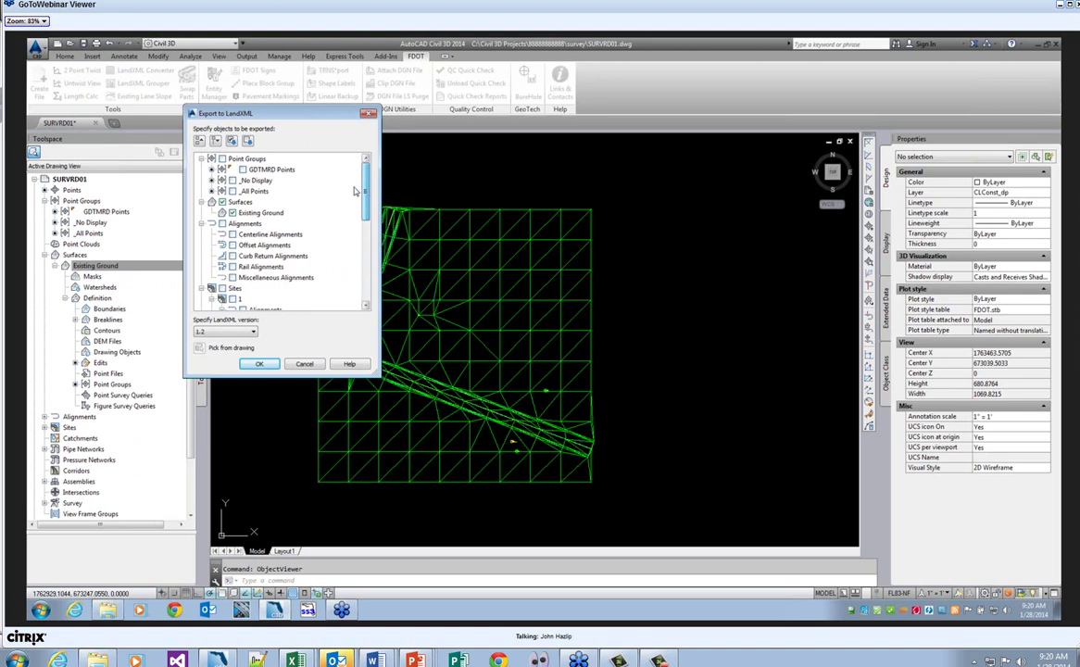
left_click(261, 364)
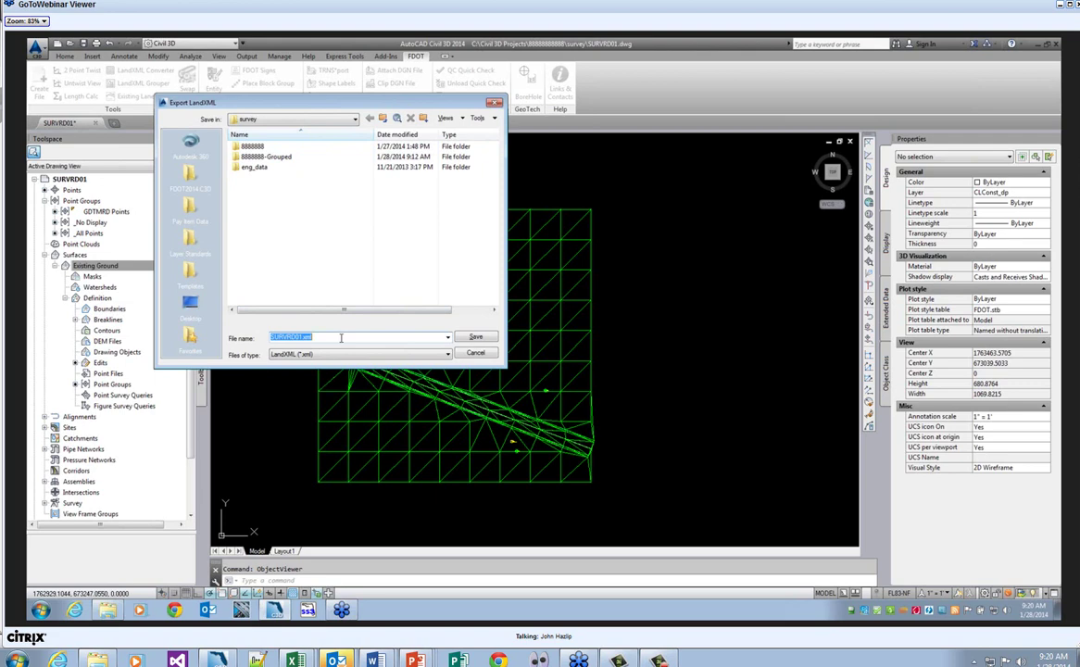
type("GroundDTM01")
left_click(475, 336)
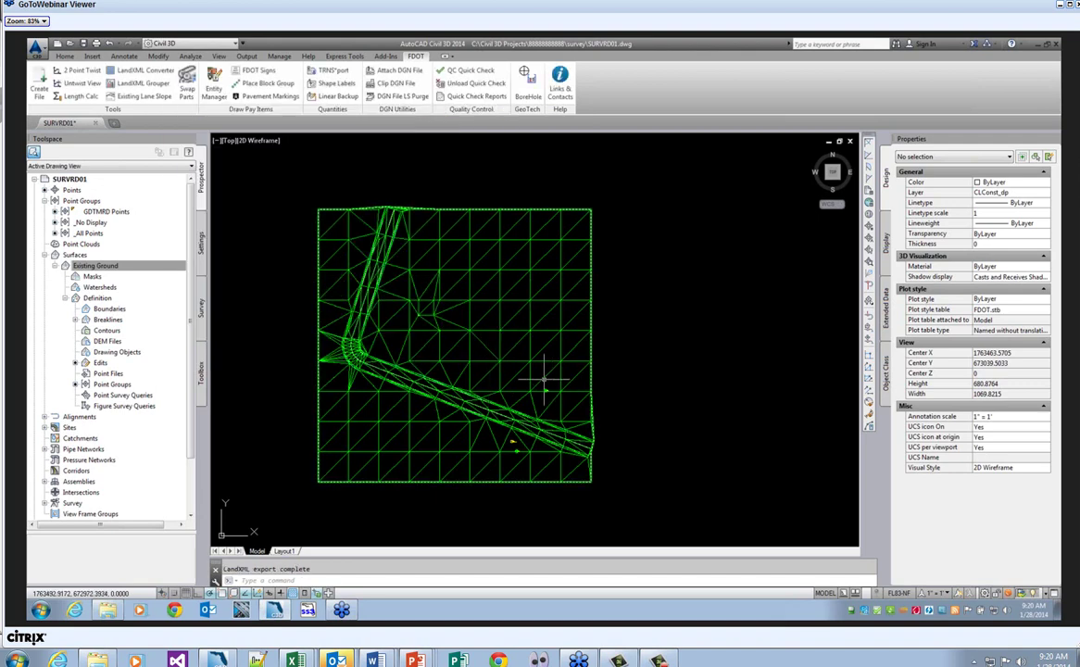
- Start a new TIN surface in the drawing's surface collection and assign it to the DTMTriangles_ep layer
left_click(65, 298)
left_click(54, 265)
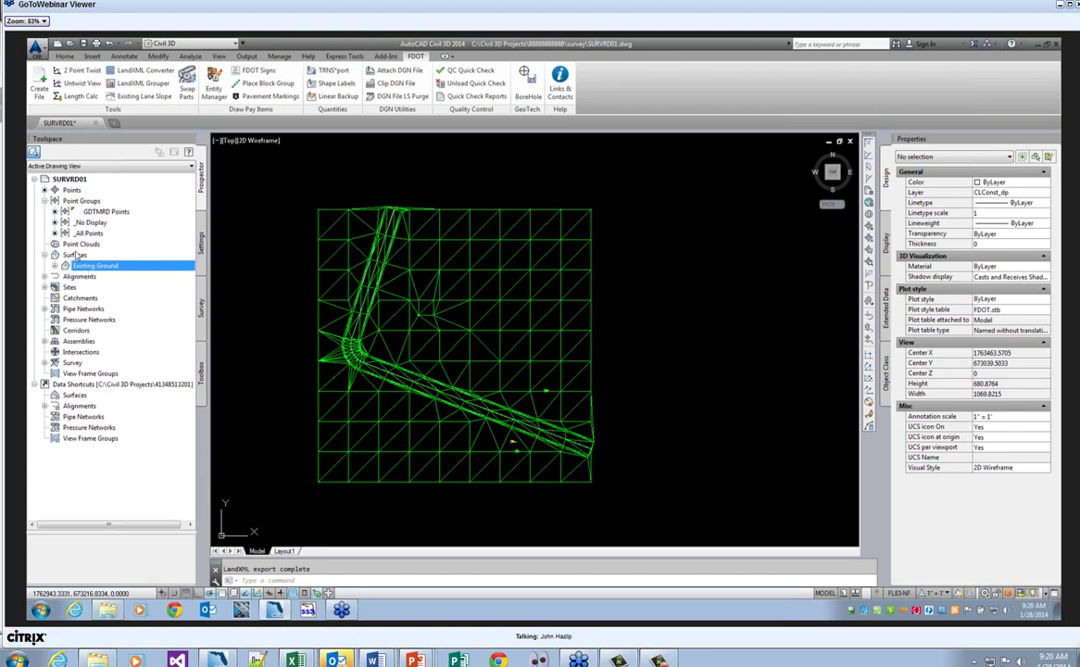
left_click(77, 257)
right_click(77, 258)
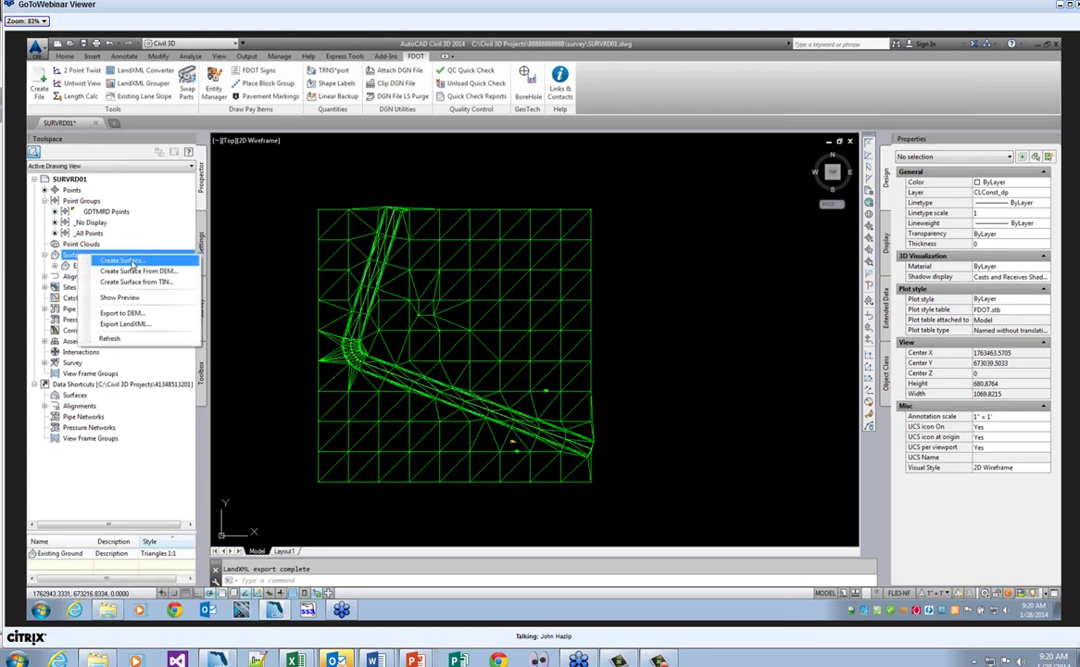
left_click(129, 262)
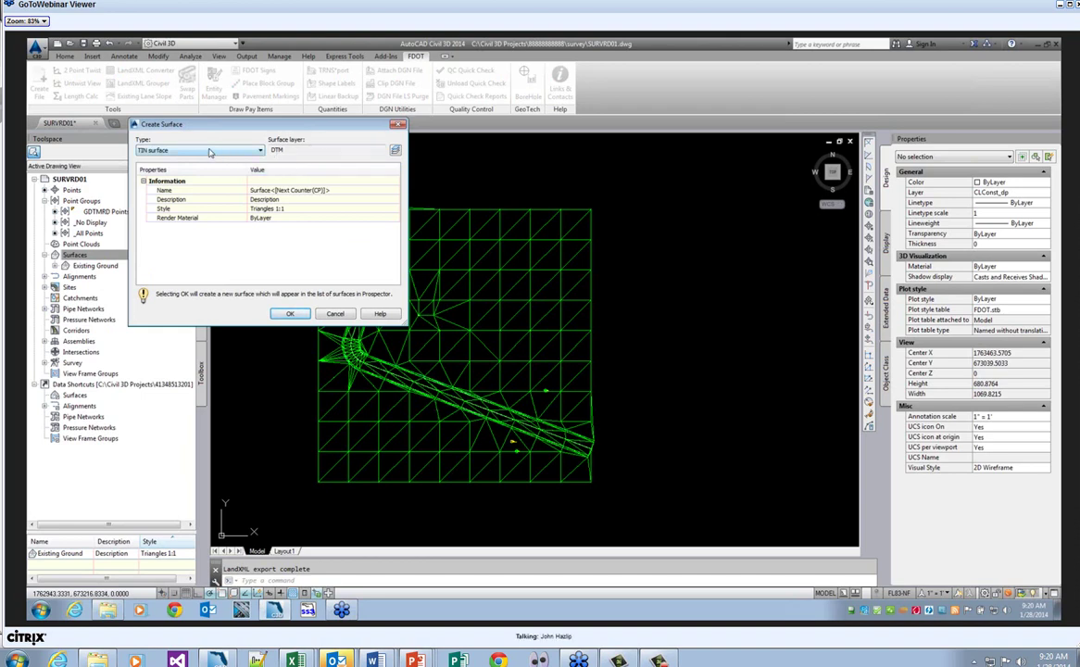
left_click(395, 151)
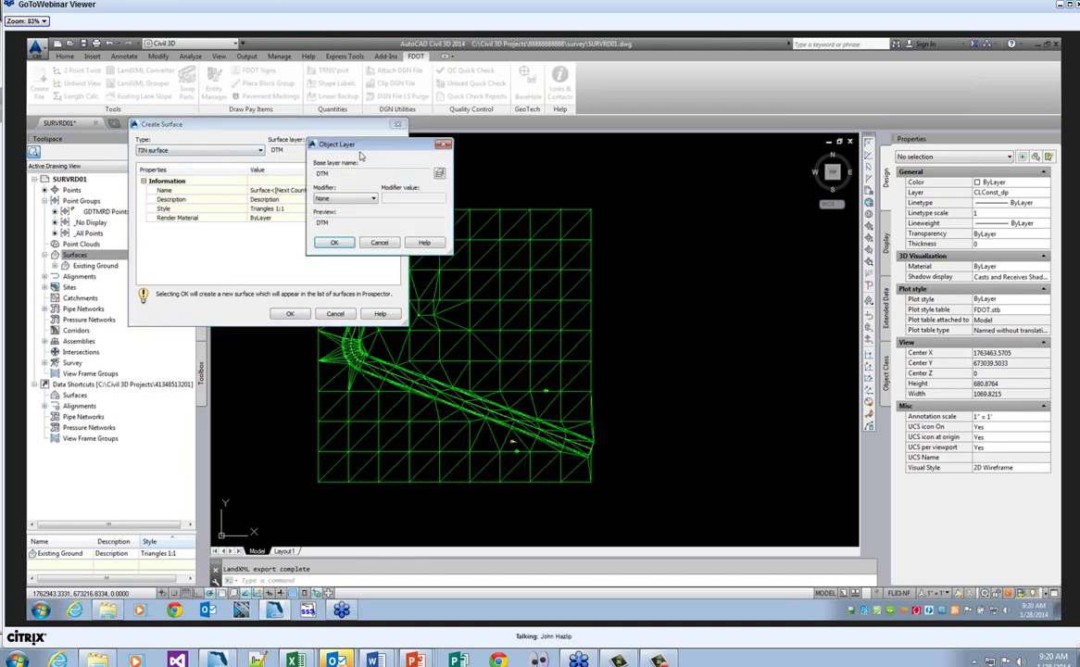
left_click(335, 242)
left_click(396, 151)
left_click(439, 175)
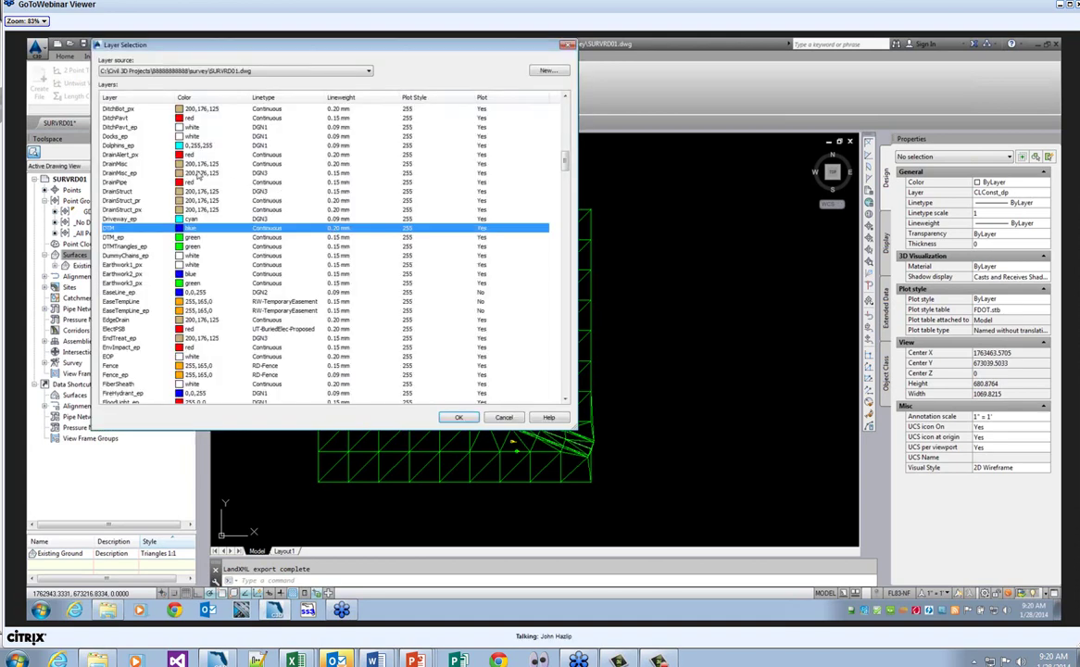
left_click(123, 246)
left_click(457, 417)
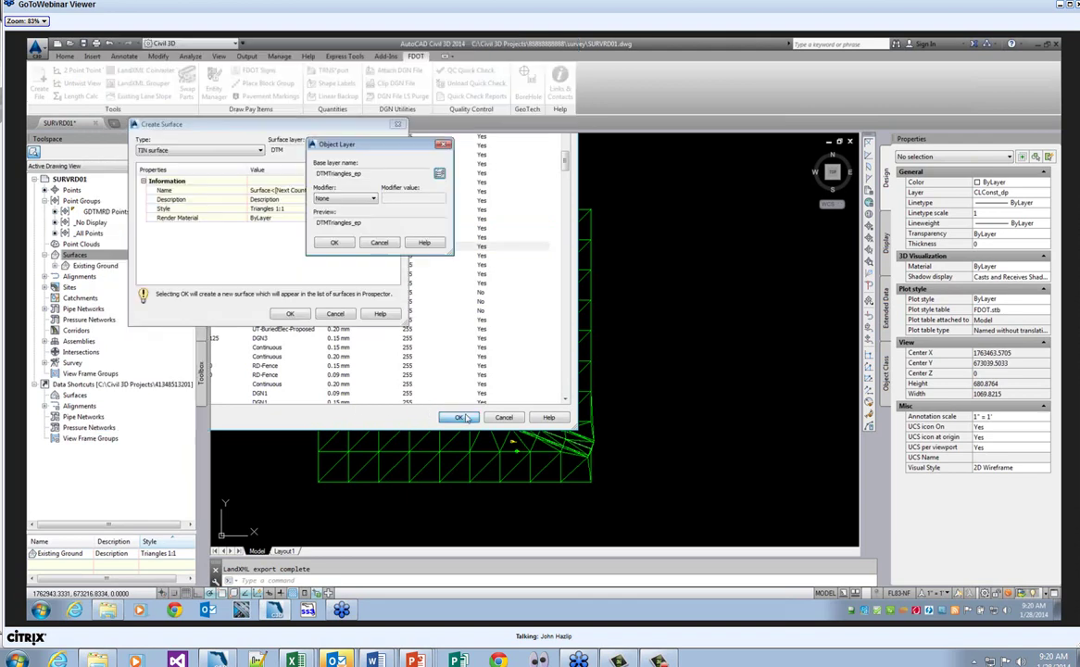
left_click(336, 243)
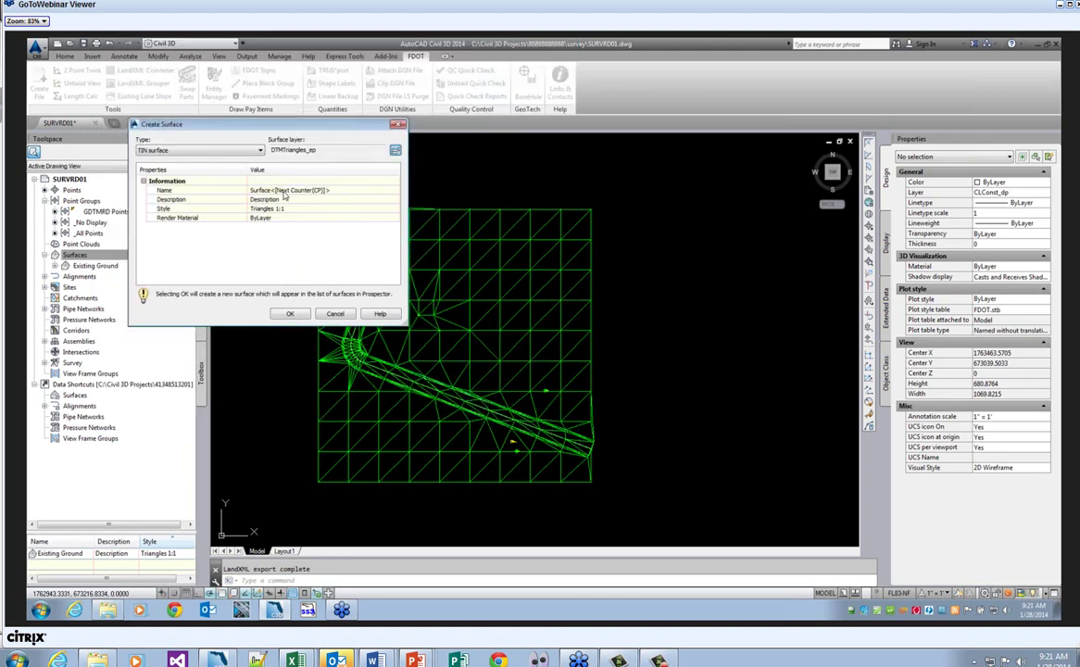
- Name the new surface Bridge and create it with the Triangles 1:1 style
left_click(339, 190)
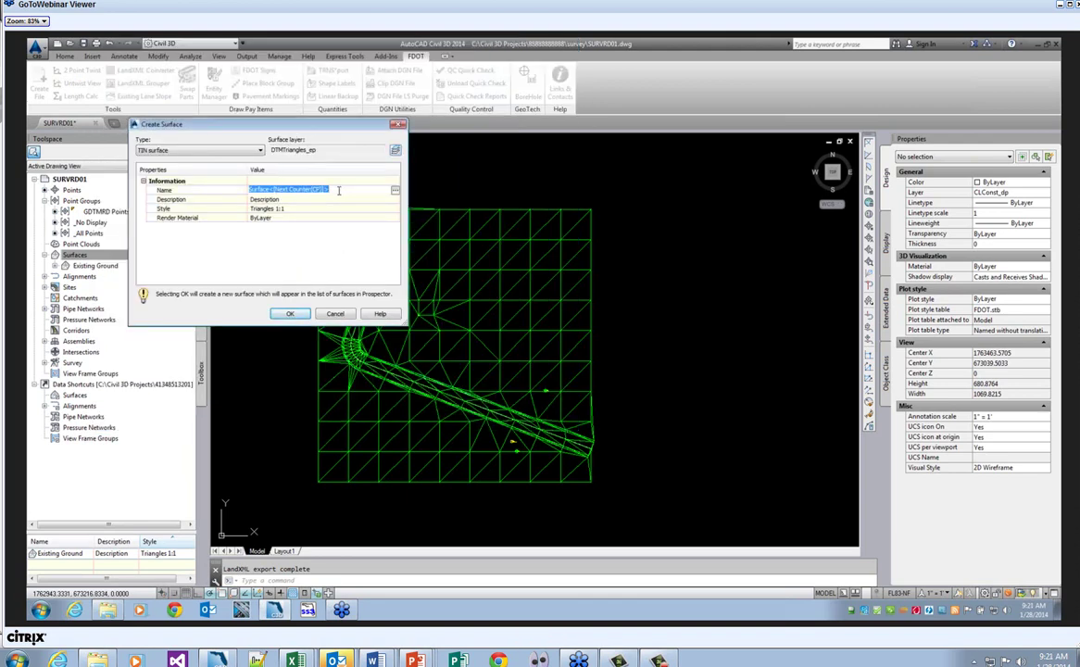
type("B")
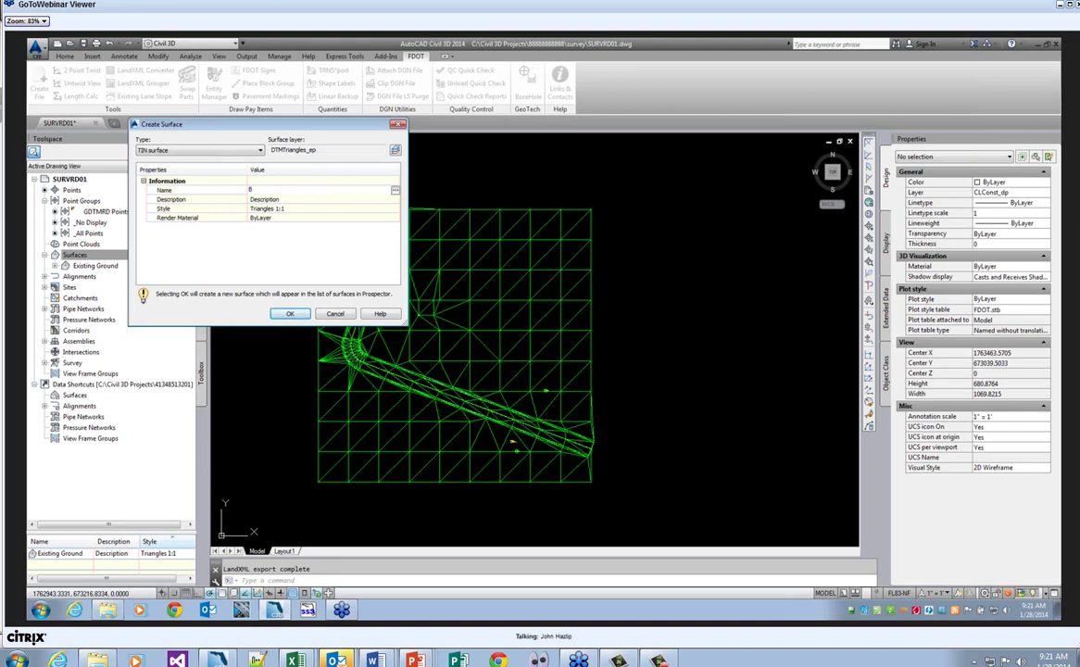
type("ridge")
key("Return")
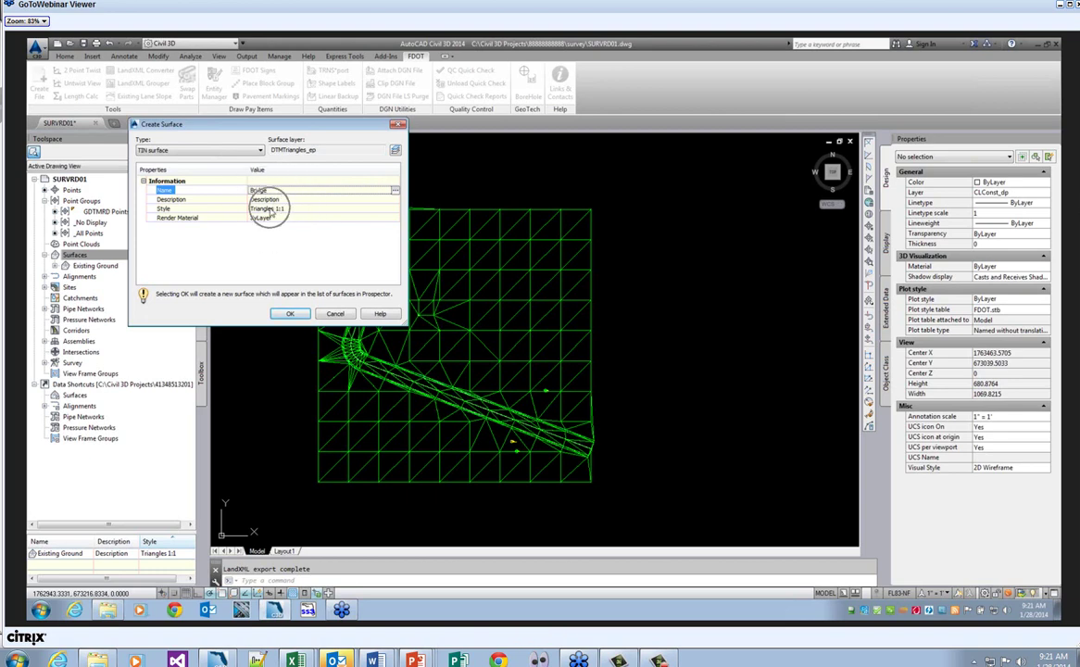
left_click(291, 315)
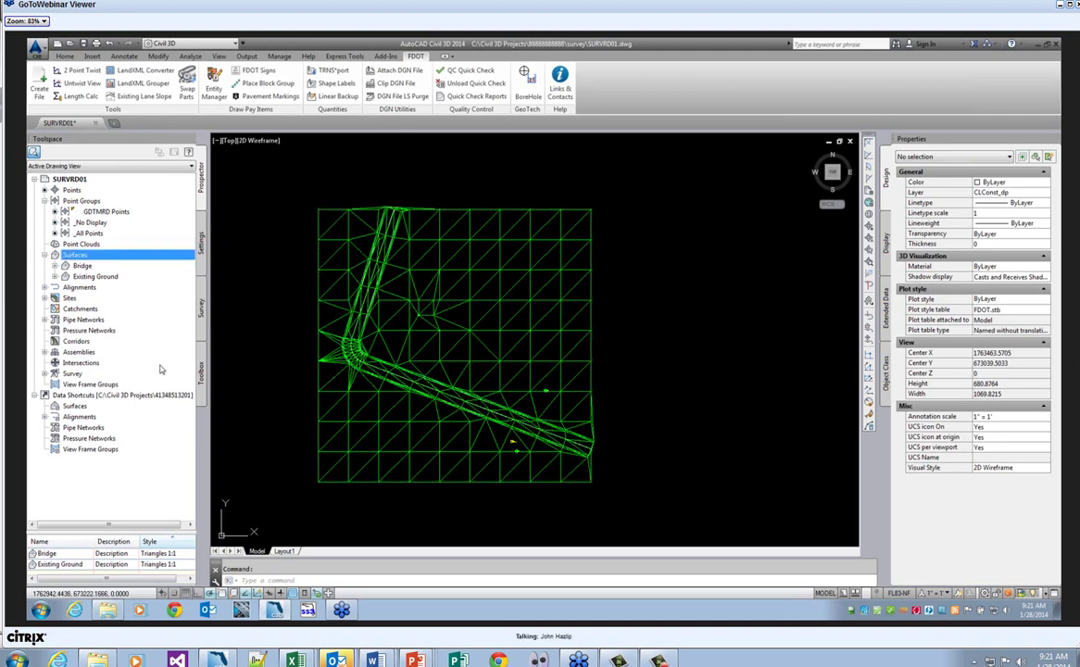
- Insert the Bridge_DTM_Points survey point group of the 8888888-Grouped database into the drawing
left_click(203, 315)
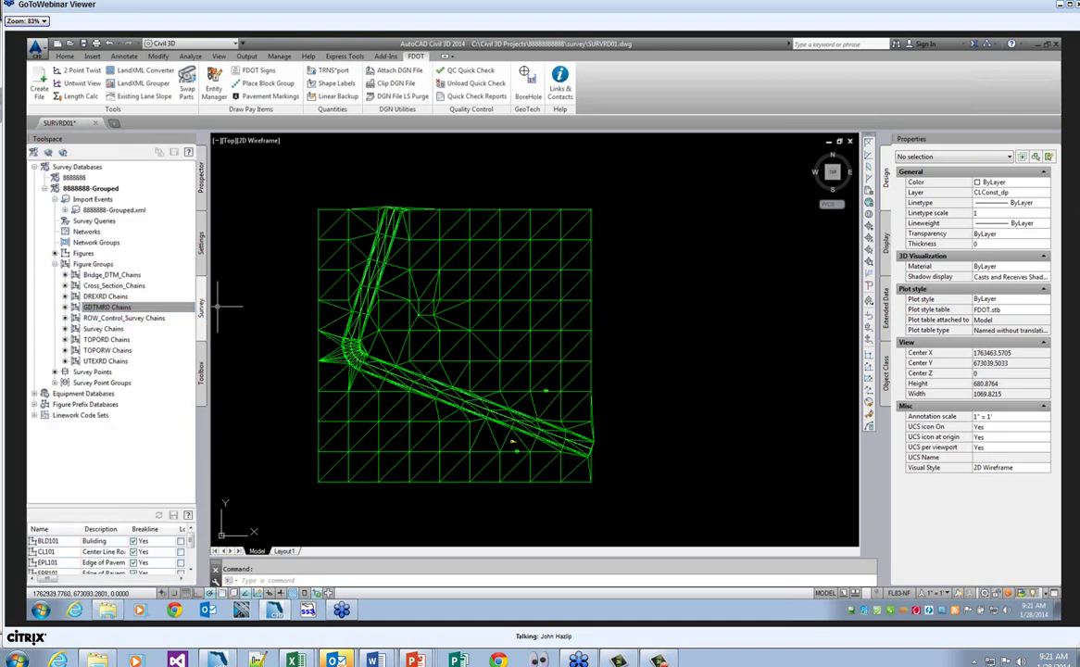
left_click(55, 382)
left_click(102, 393)
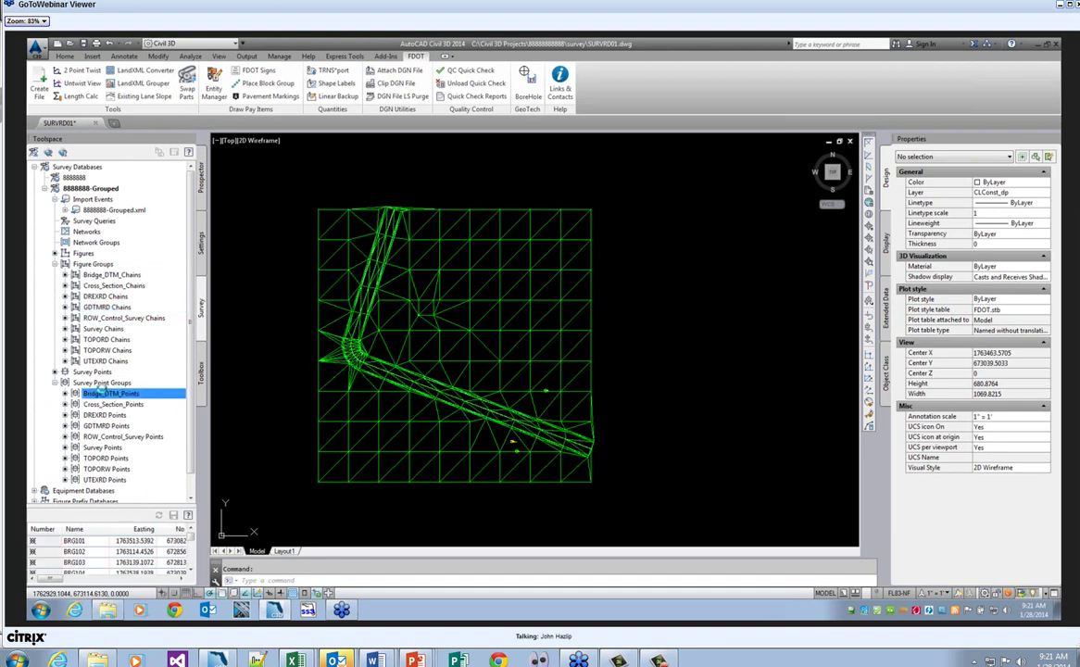
right_click(121, 397)
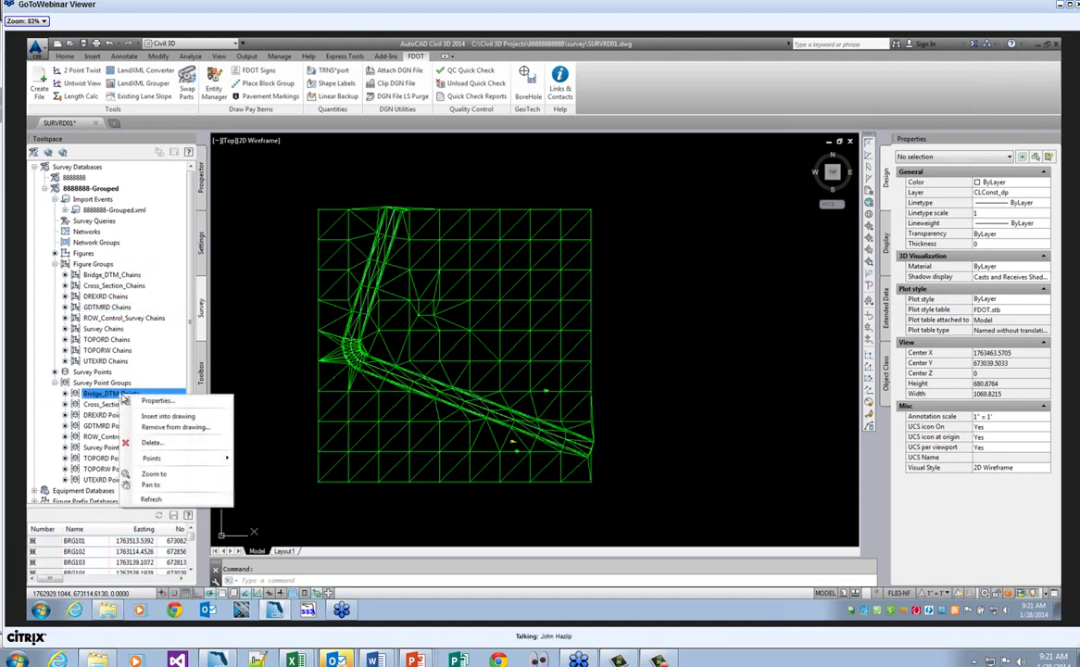
mouse_move(167, 459)
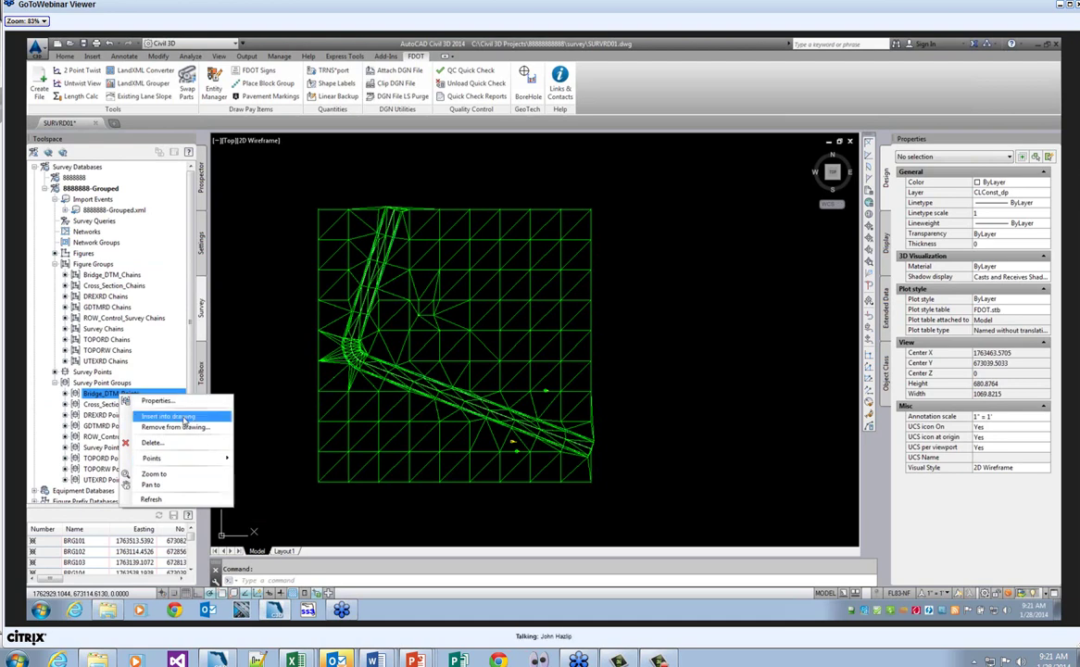
left_click(184, 418)
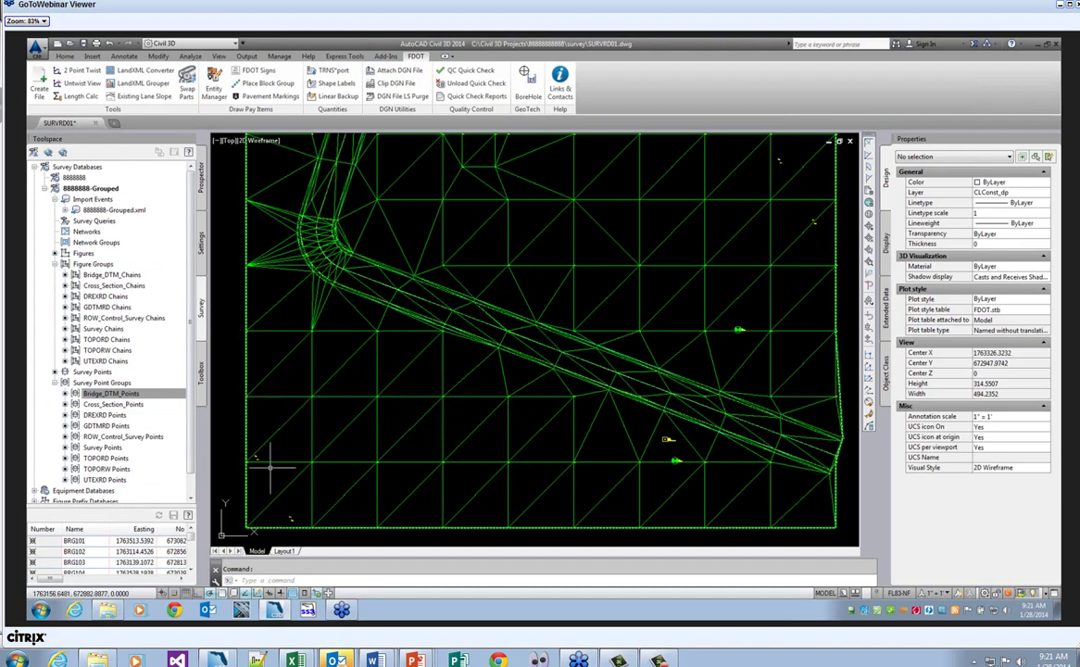
- Examine the inserted bridge points near the southwest corner and the east side of the Existing Ground surface
scroll(278, 424, "up", 5)
scroll(278, 424, "up", 8)
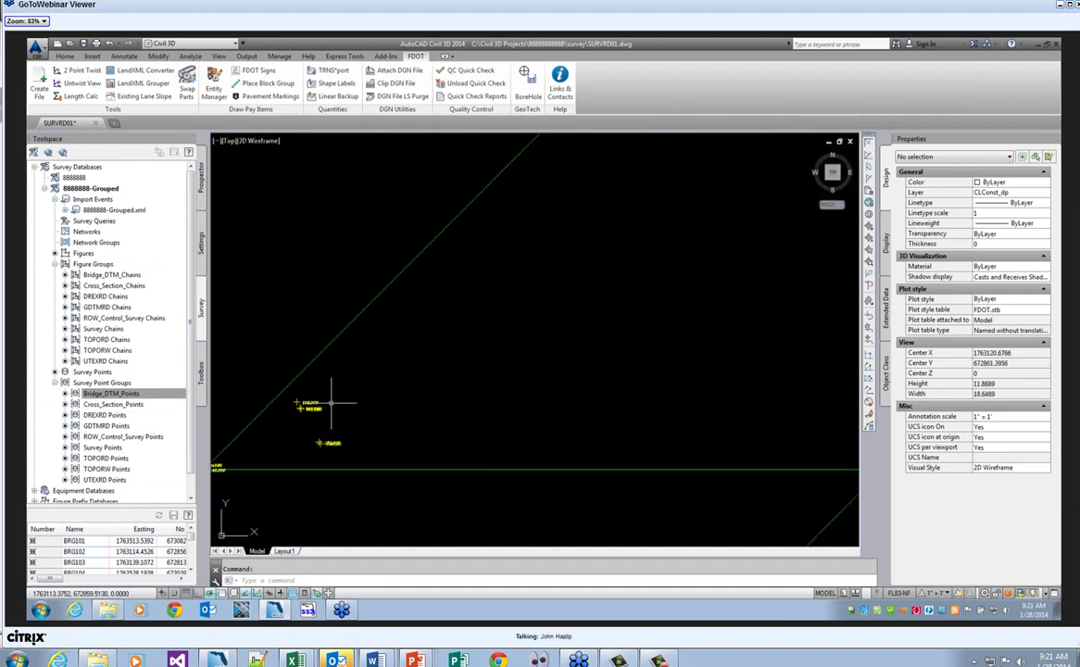
scroll(305, 400, "down", 6)
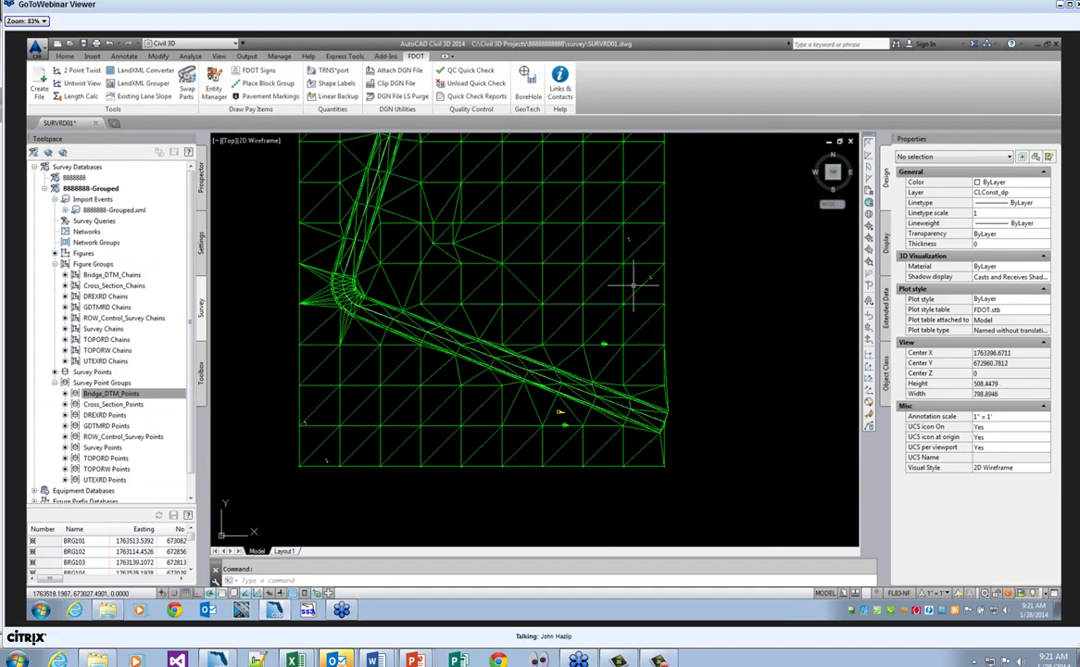
scroll(639, 227, "up", 4)
scroll(593, 239, "up", 3)
scroll(626, 241, "down", 8)
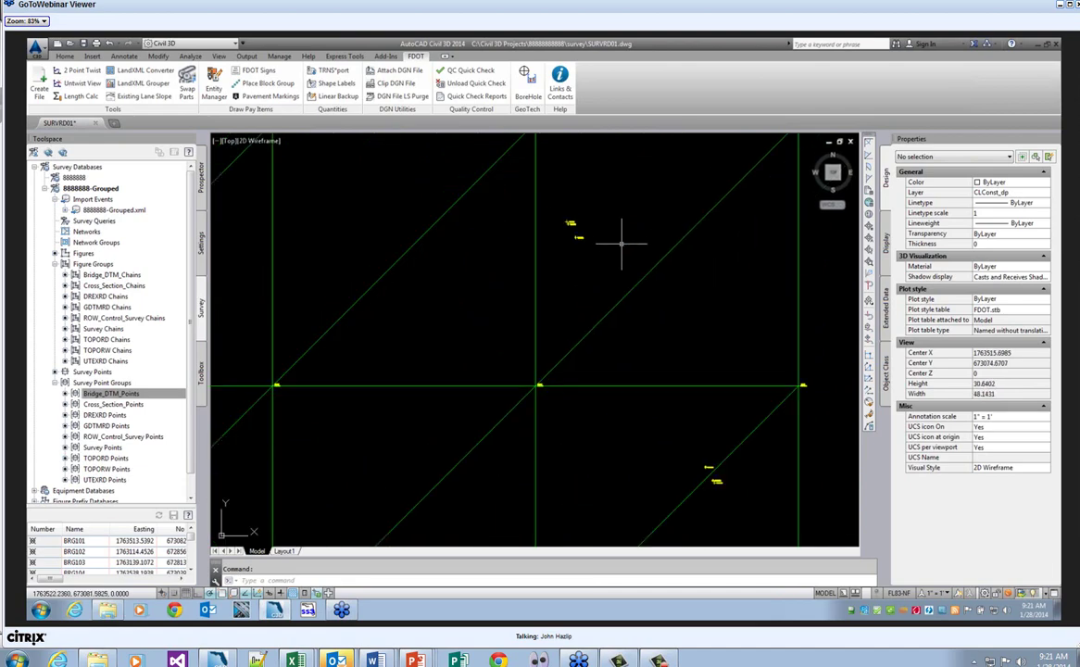
scroll(504, 297, "down", 2)
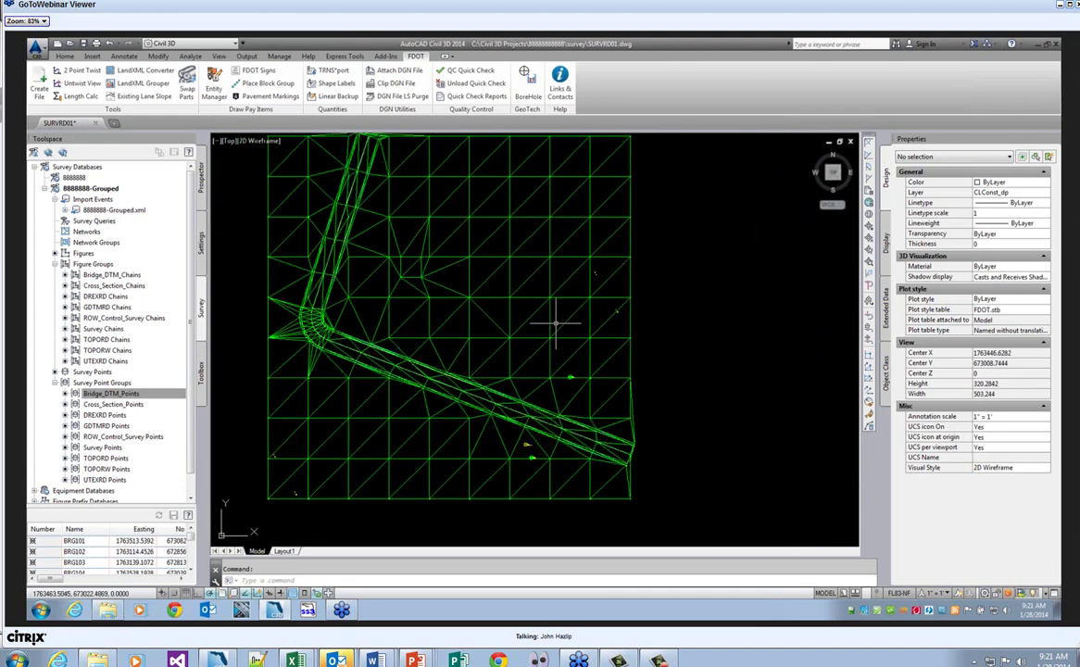
scroll(286, 462, "up", 4)
scroll(286, 462, "up", 3)
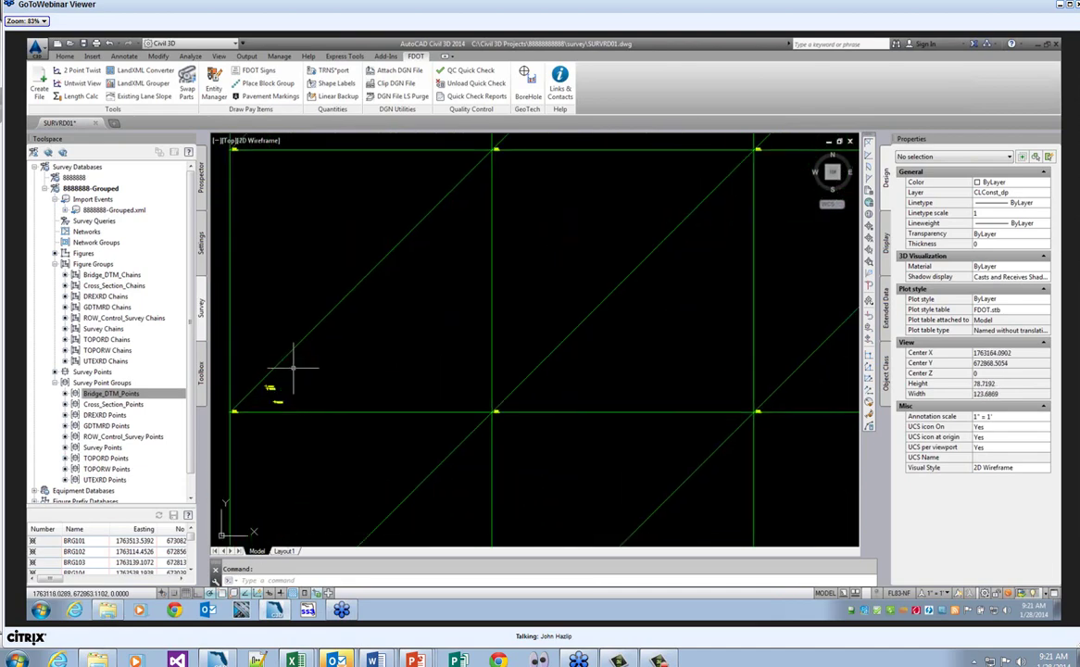
scroll(289, 366, "down", 3)
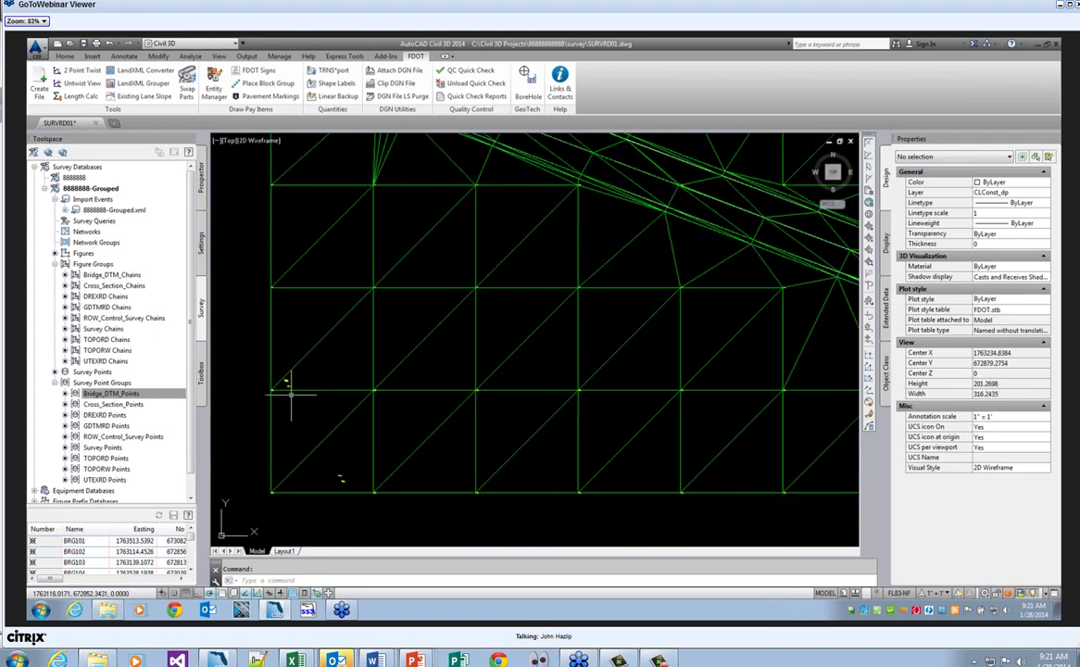
- Update all of the drawing's point groups and rebuild the Existing Ground surface
scroll(291, 394, "up", 2)
scroll(299, 396, "down", 2)
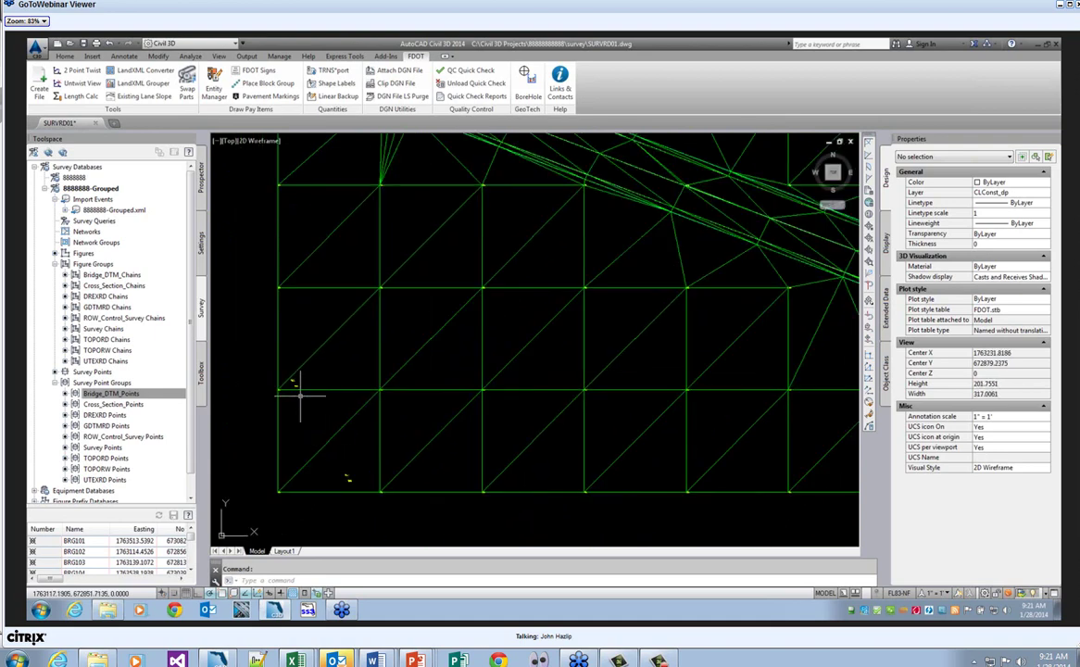
scroll(299, 399, "down", 2)
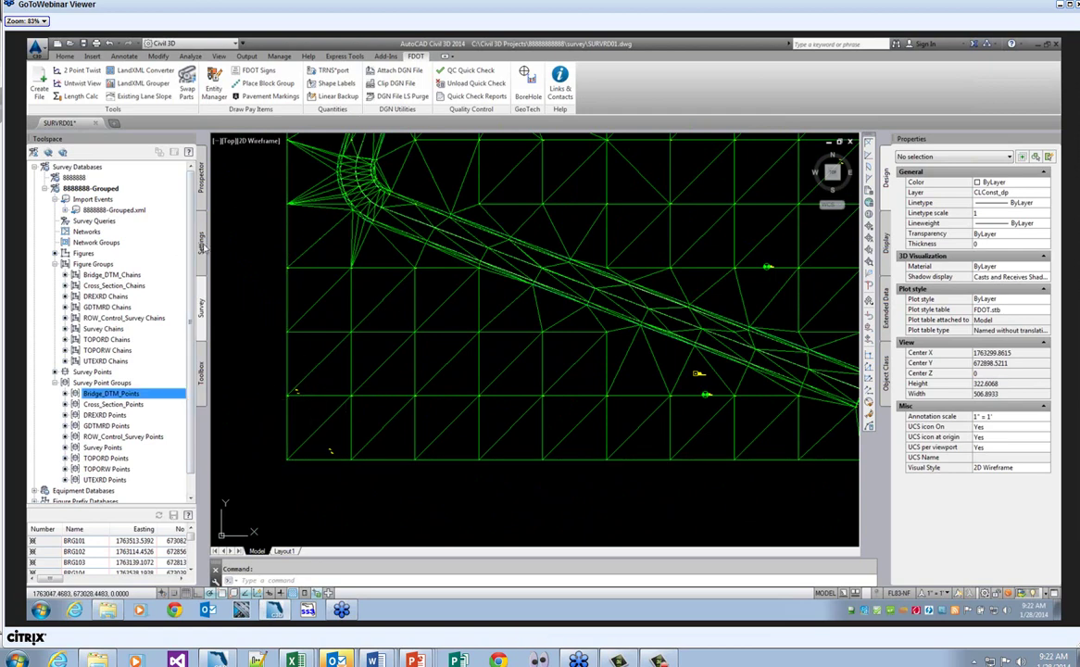
left_click(202, 181)
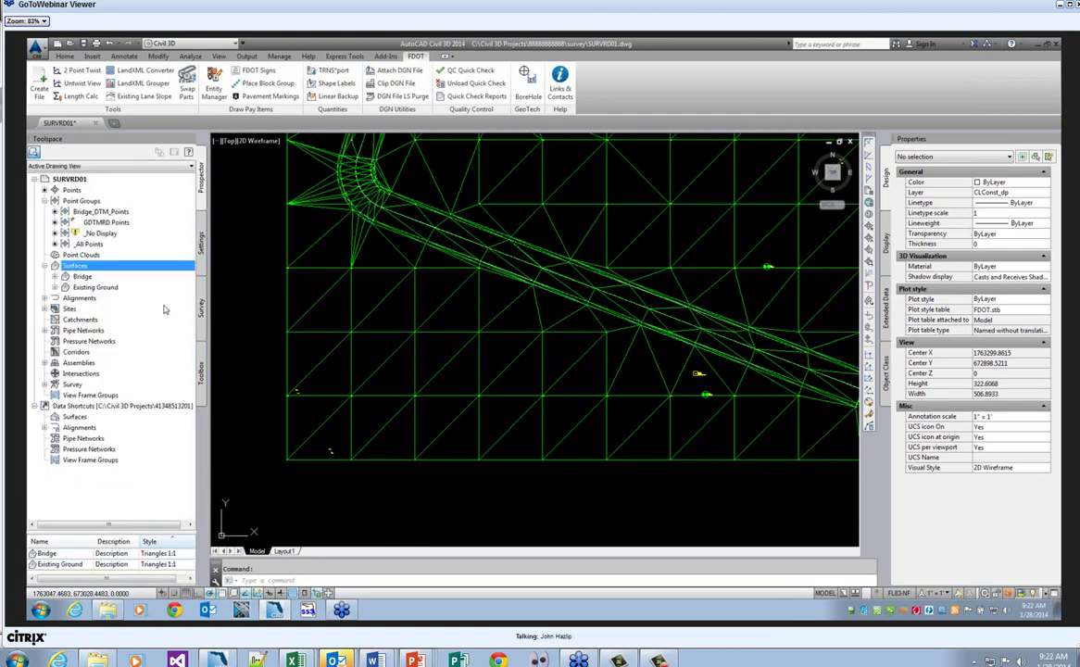
right_click(84, 201)
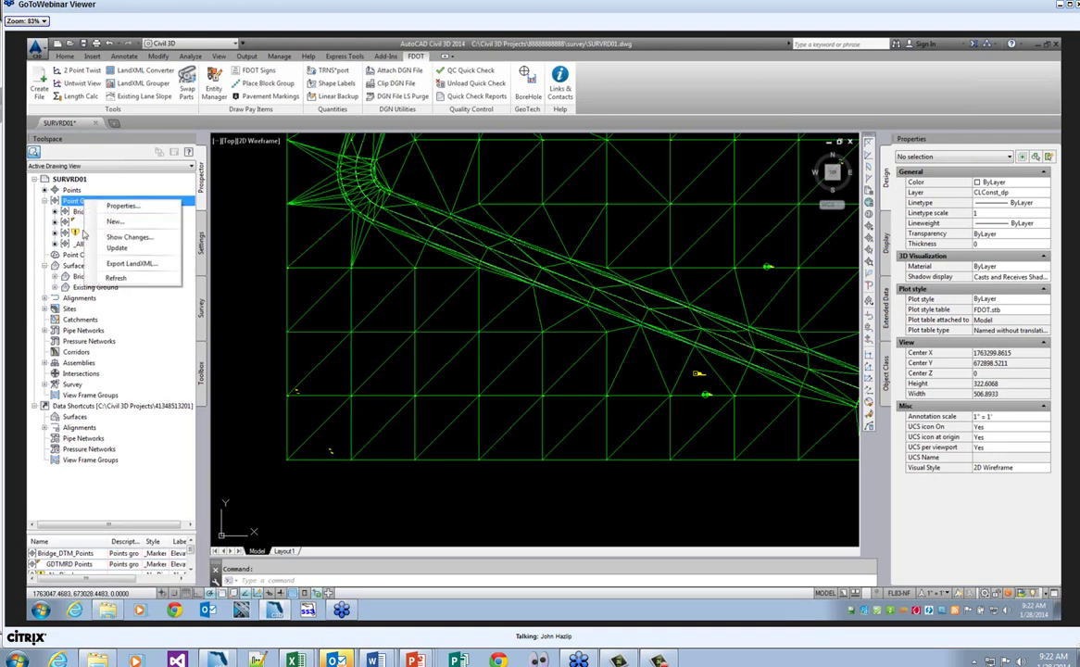
left_click(115, 247)
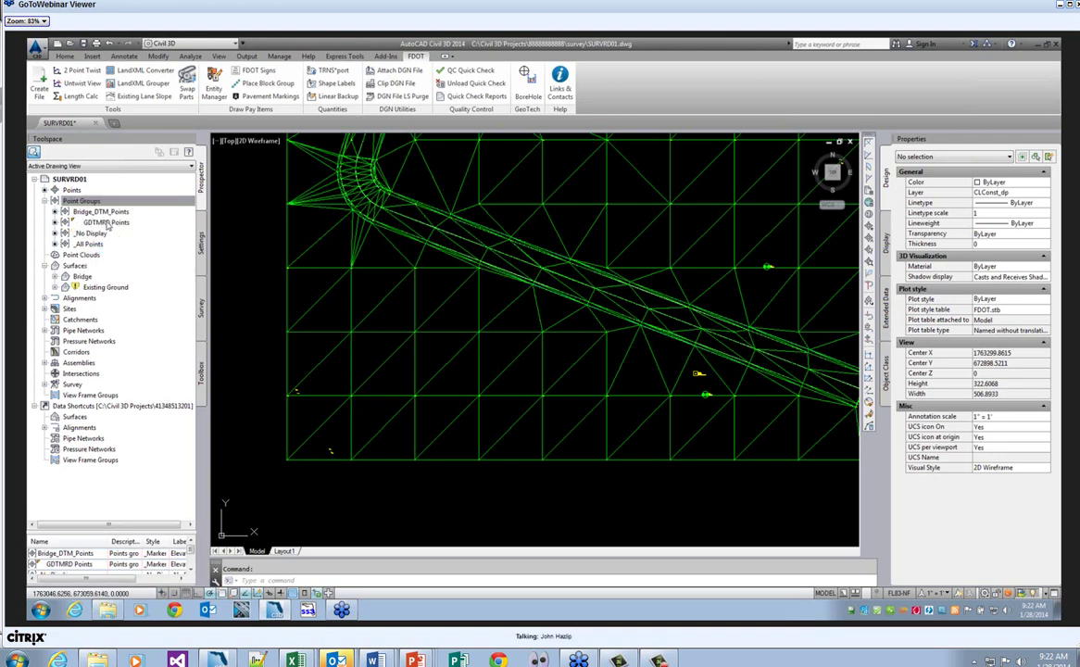
right_click(92, 288)
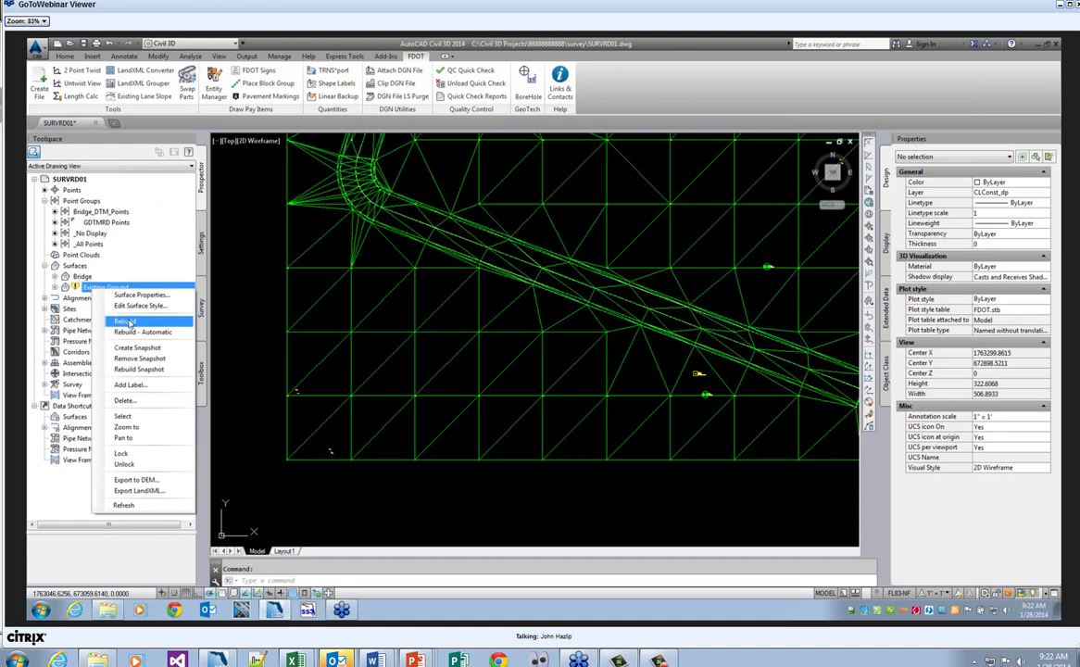
left_click(125, 321)
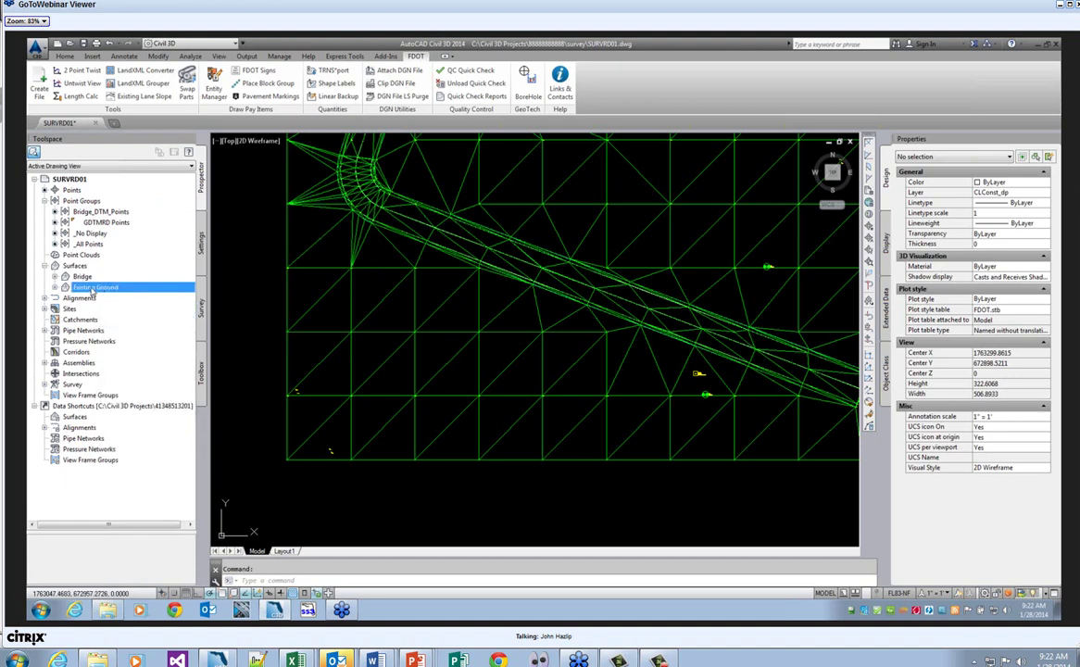
- Add the Bridge_DTM_Points point group to the Bridge surface definition and check the resulting triangulation near the southwest corner
left_click(83, 276)
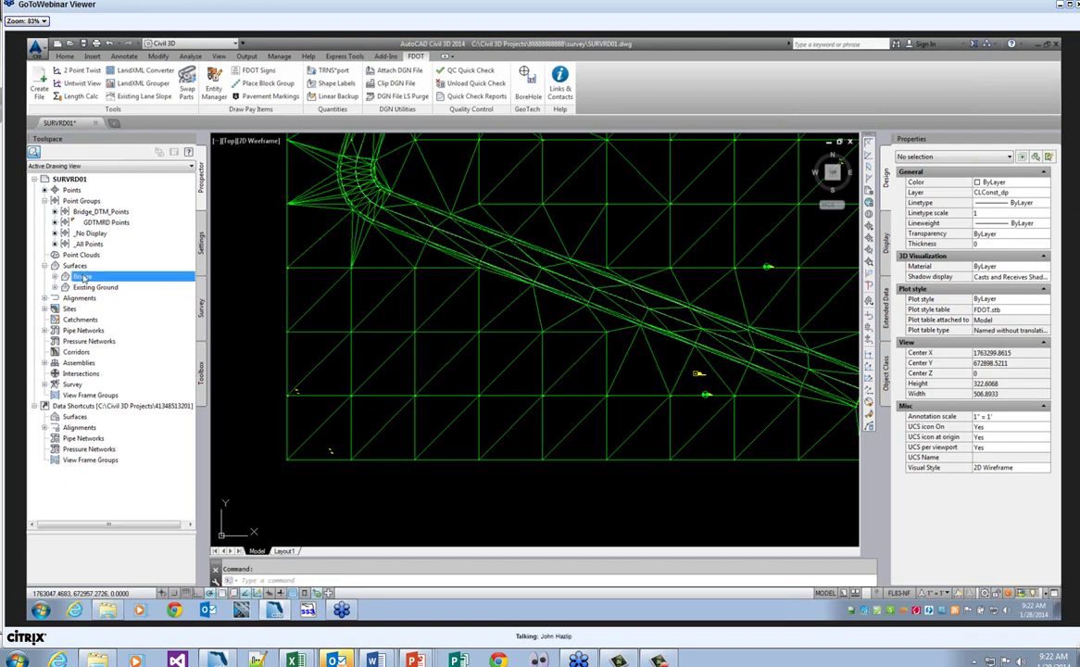
left_click(55, 277)
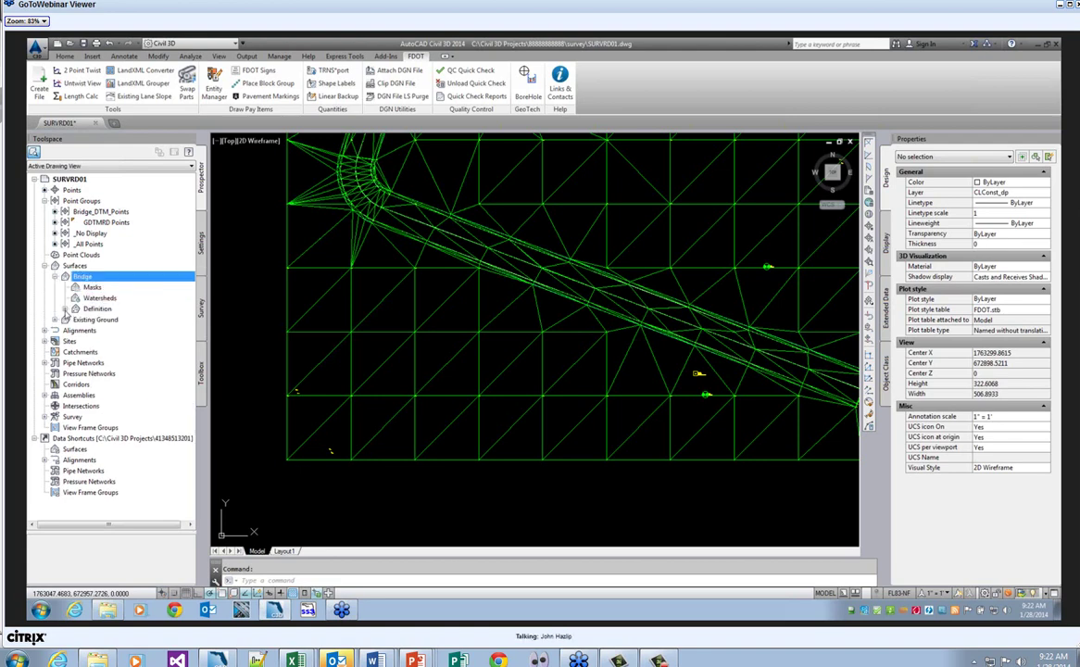
left_click(63, 308)
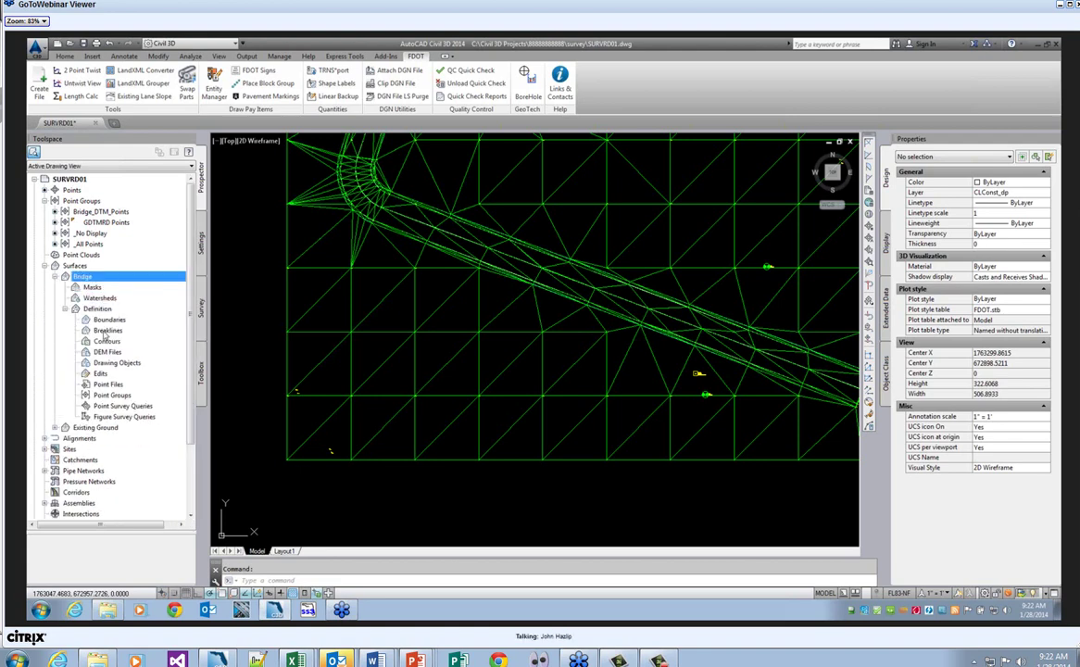
right_click(140, 397)
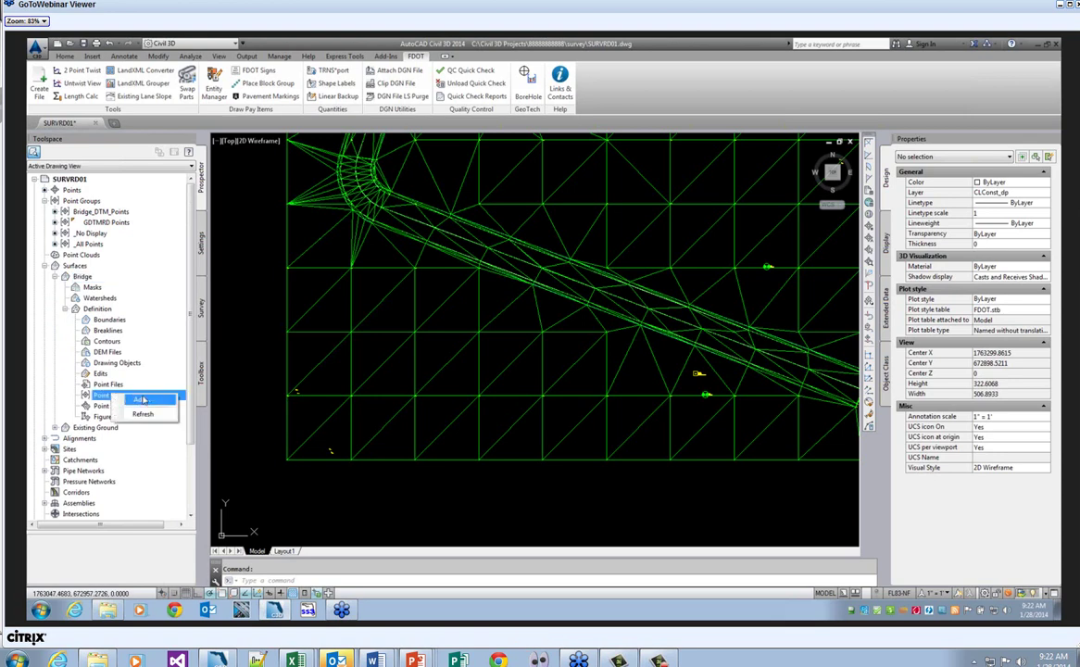
left_click(141, 399)
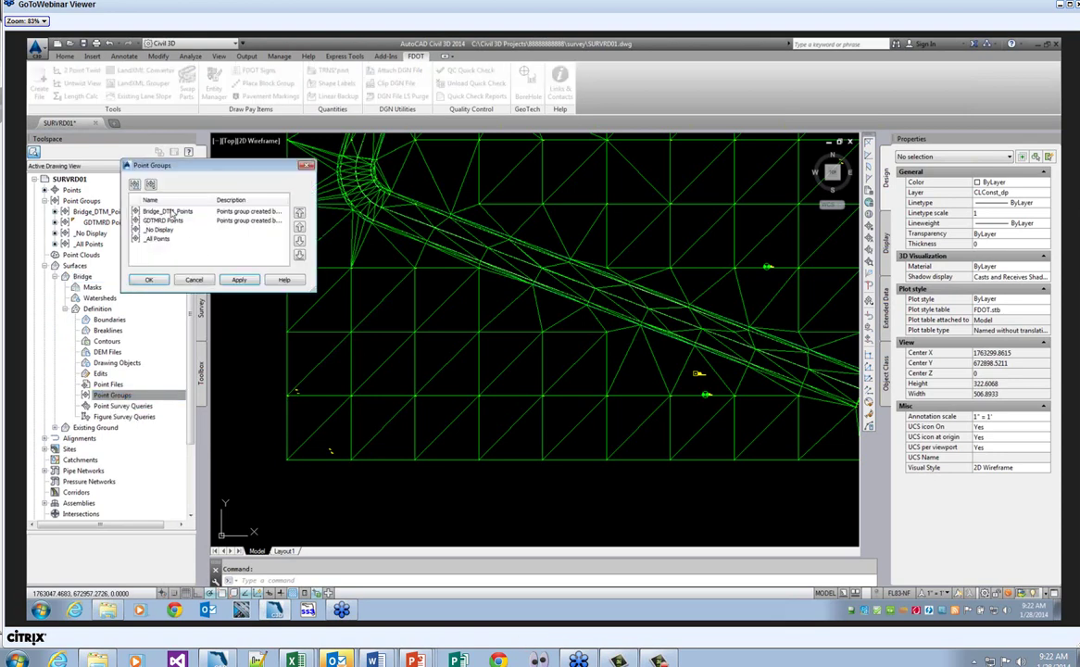
left_click(167, 211)
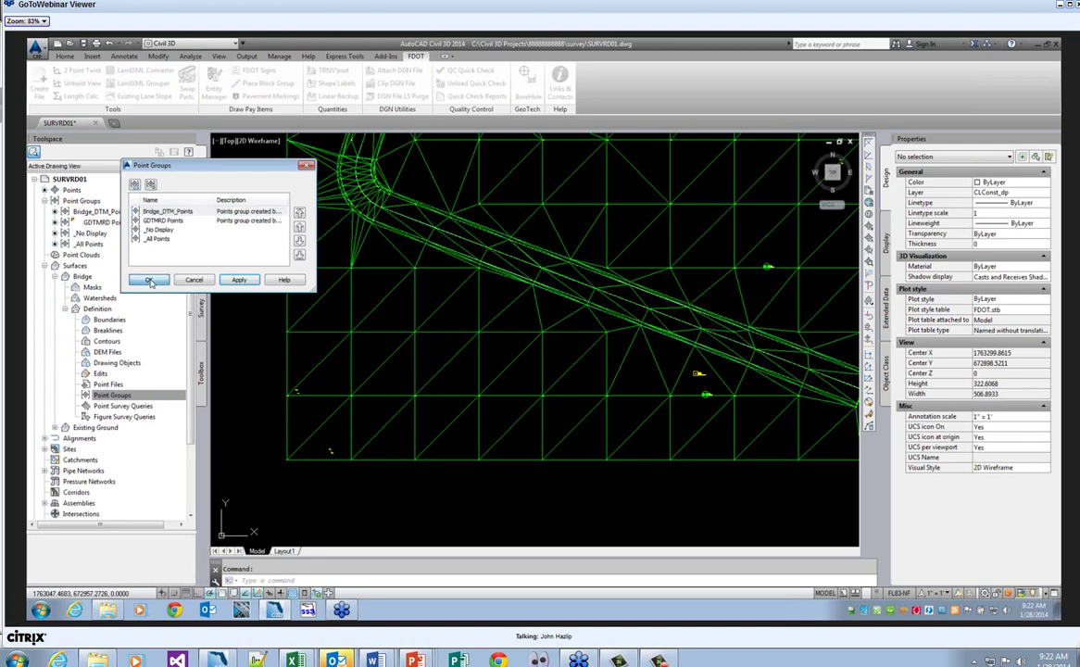
left_click(150, 280)
scroll(285, 389, "up", 6)
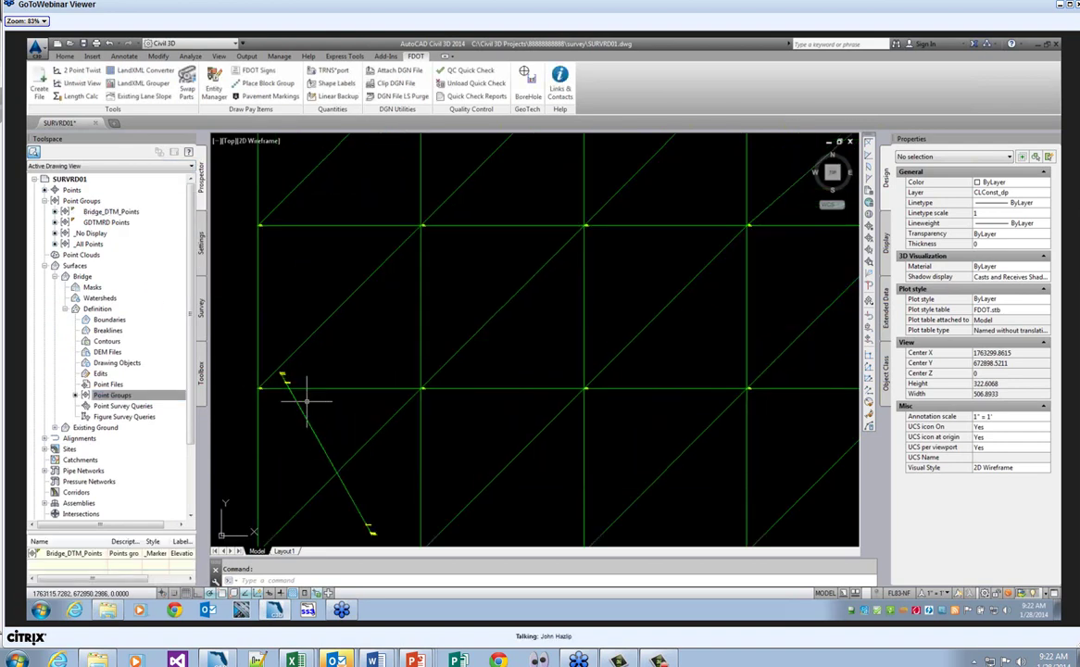
scroll(283, 359, "down", 2)
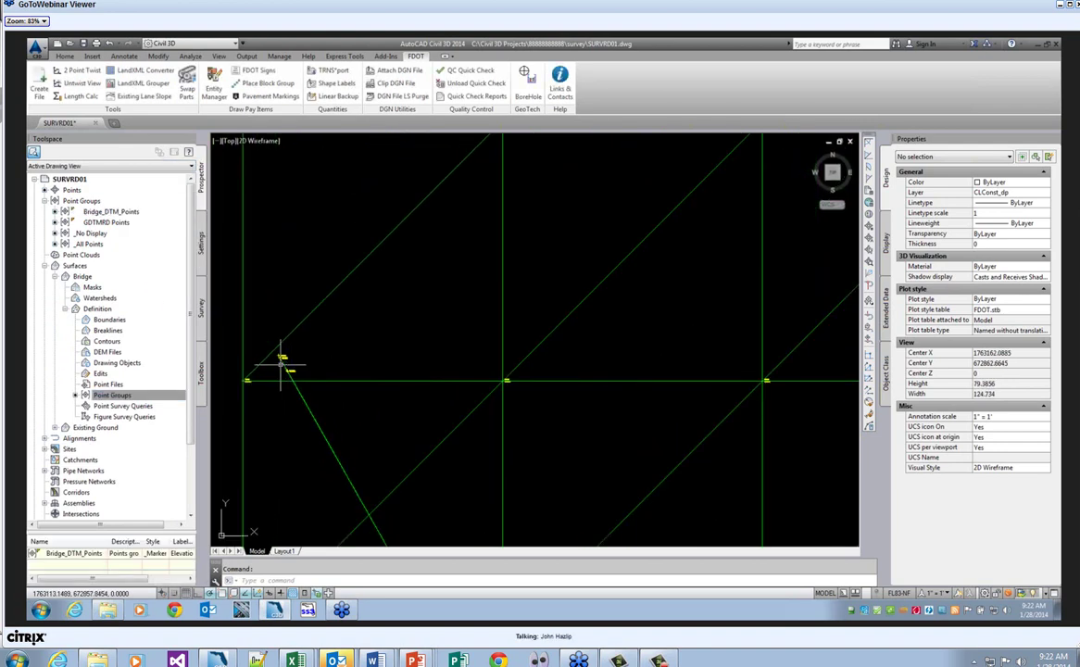
scroll(285, 347, "up", 5)
scroll(287, 335, "down", 5)
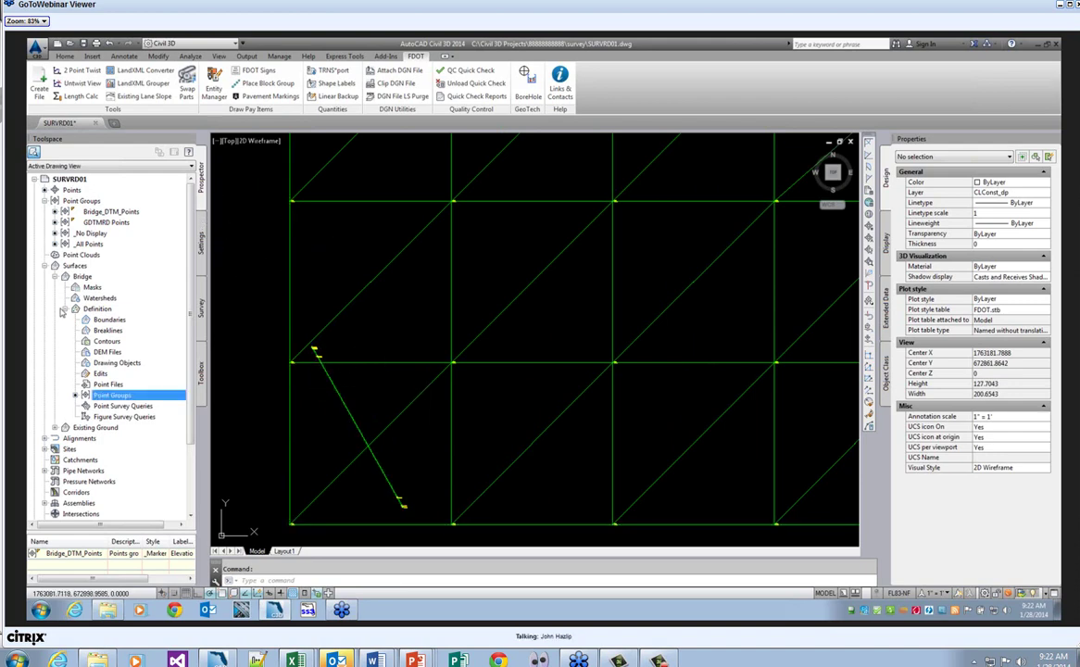
- Start creating breaklines from the Bridge_DTM_Chains figure group, marking BRDG1 to BRDG4 and BRDG6 to BRDG12 as breaklines
left_click(199, 295)
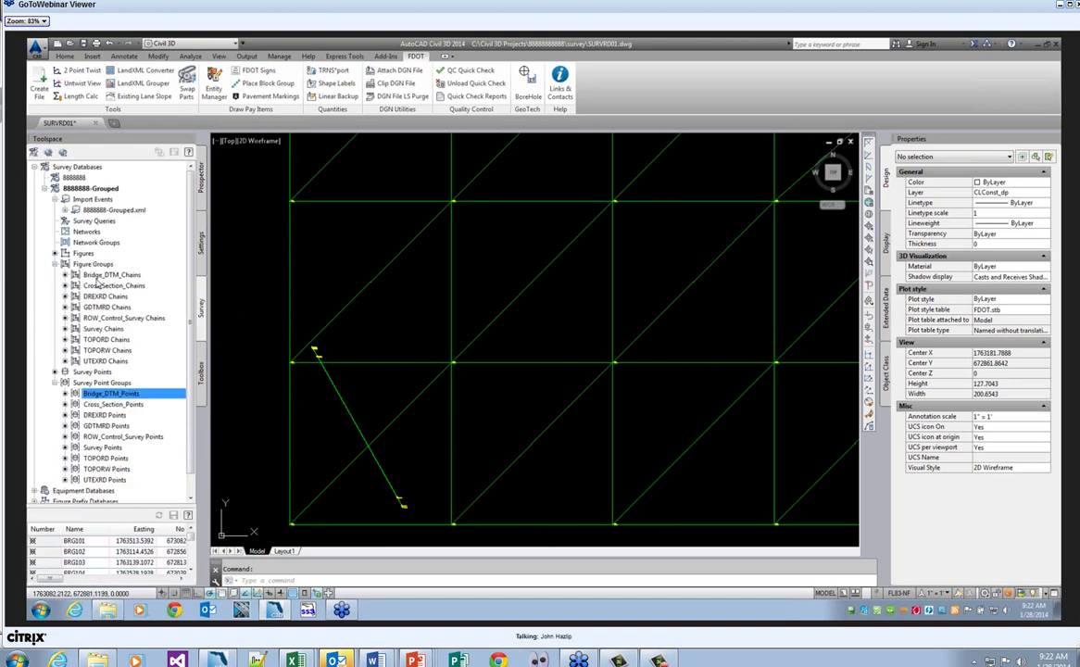
left_click(102, 276)
right_click(107, 275)
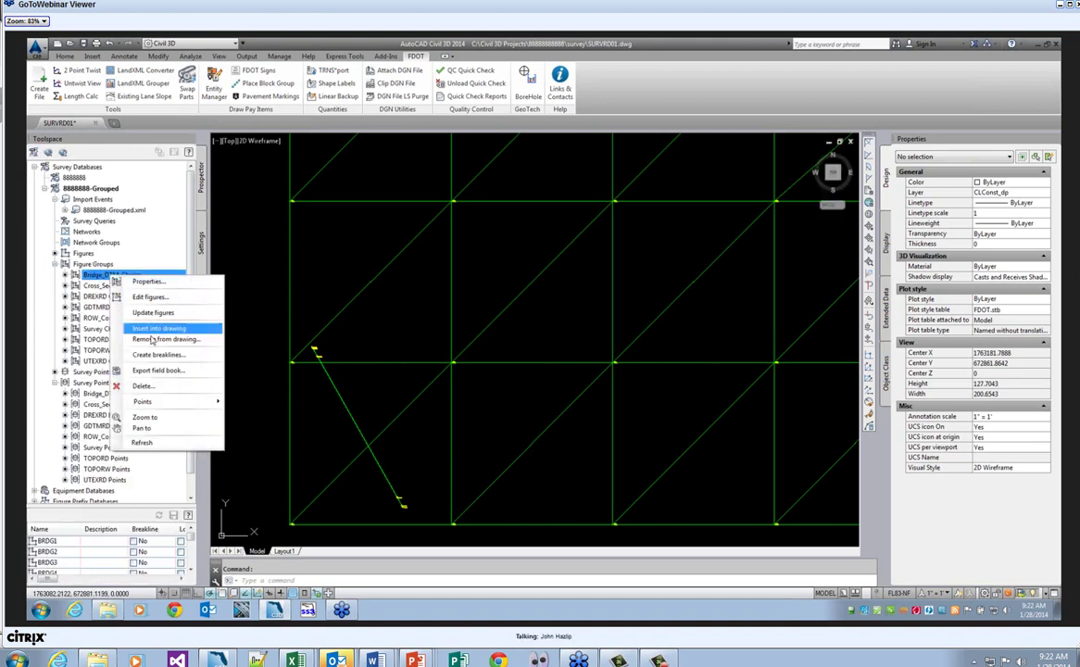
left_click(159, 357)
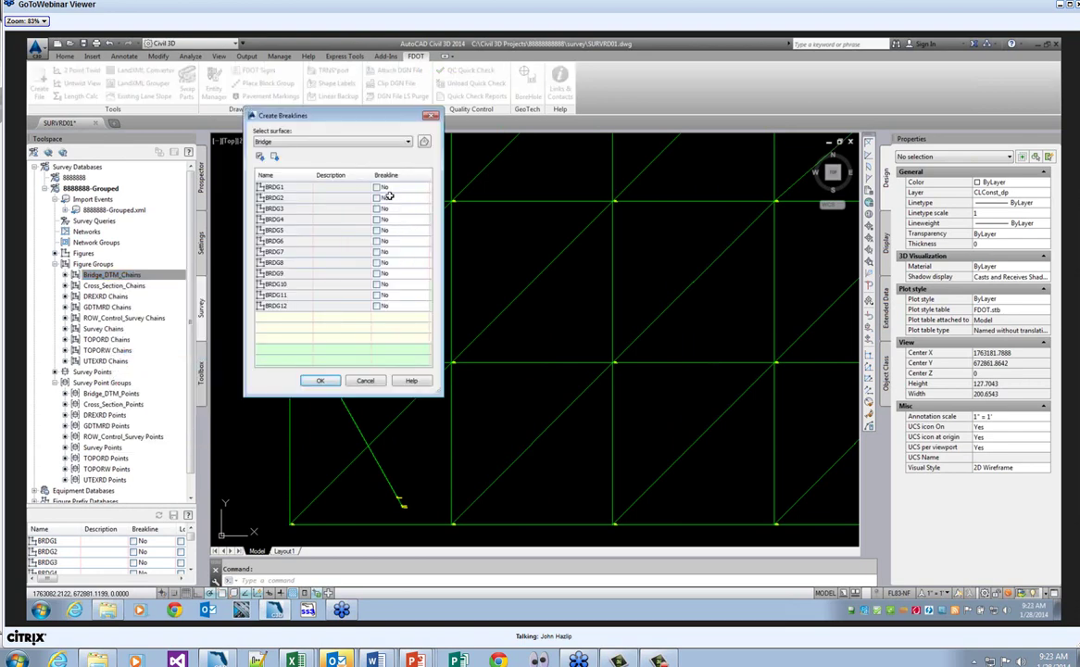
left_click(376, 187)
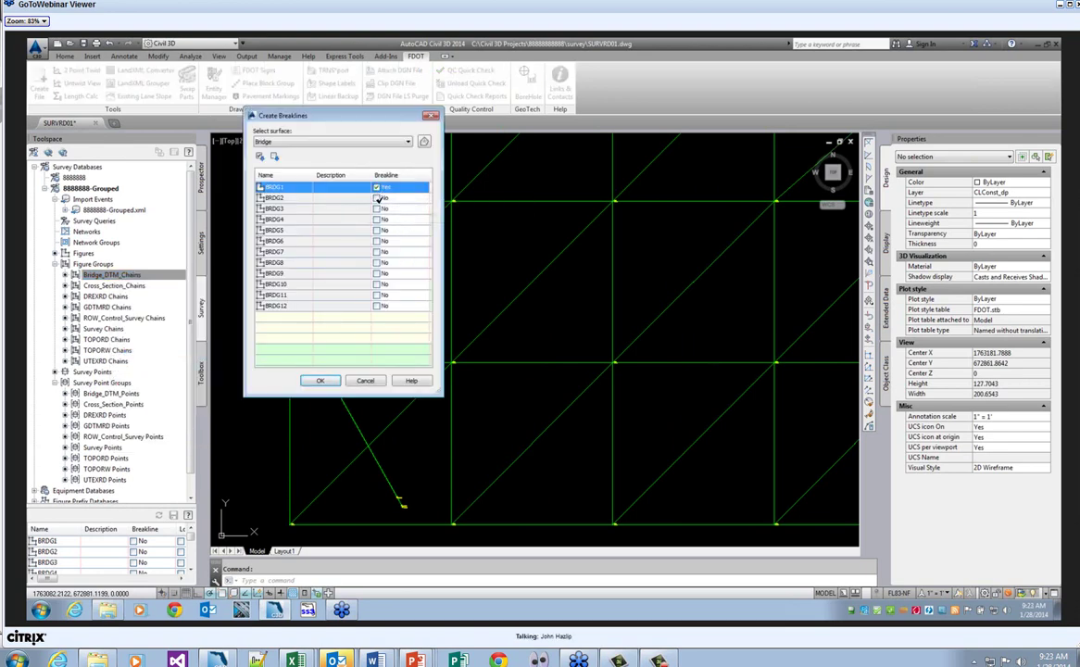
left_click(376, 198)
left_click(376, 198)
left_click(376, 209)
left_click(377, 220)
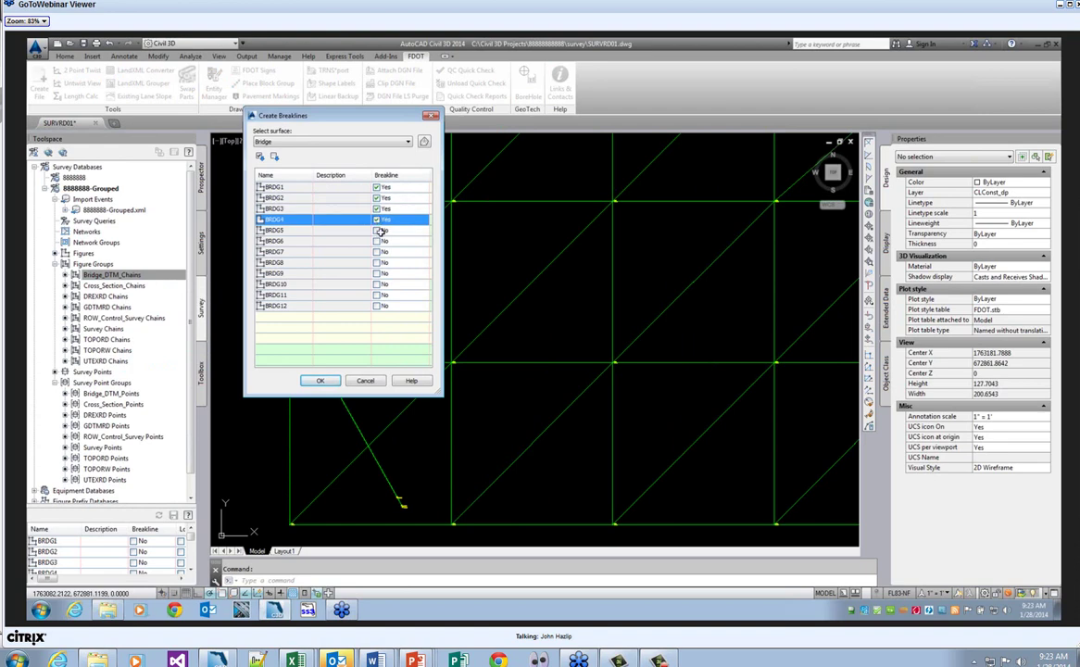
left_click(378, 231)
left_click(377, 241)
left_click(376, 251)
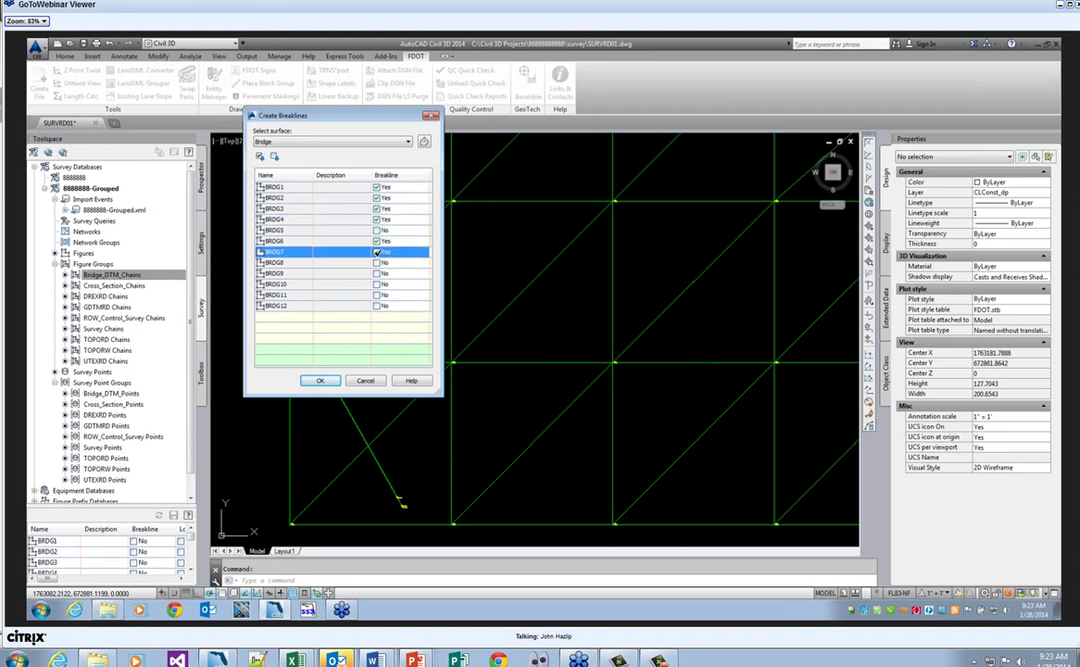
left_click(377, 262)
left_click(377, 273)
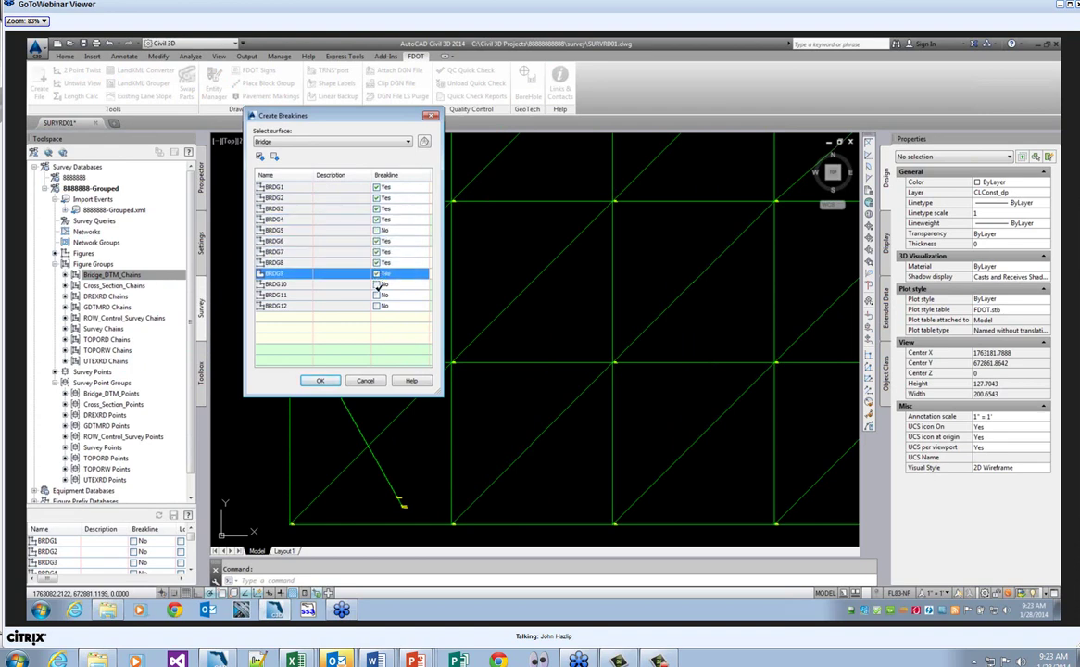
left_click(377, 283)
left_click(376, 294)
left_click(377, 306)
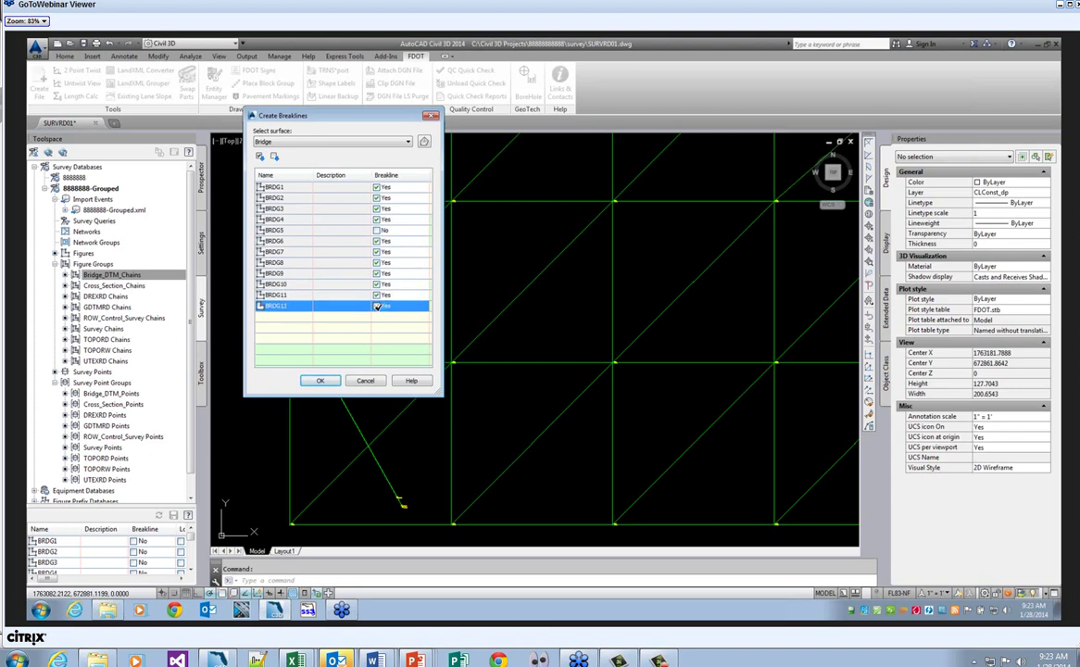
- Choose Bridge as the target surface for the marked figures and accept the breakline selection
left_click(313, 142)
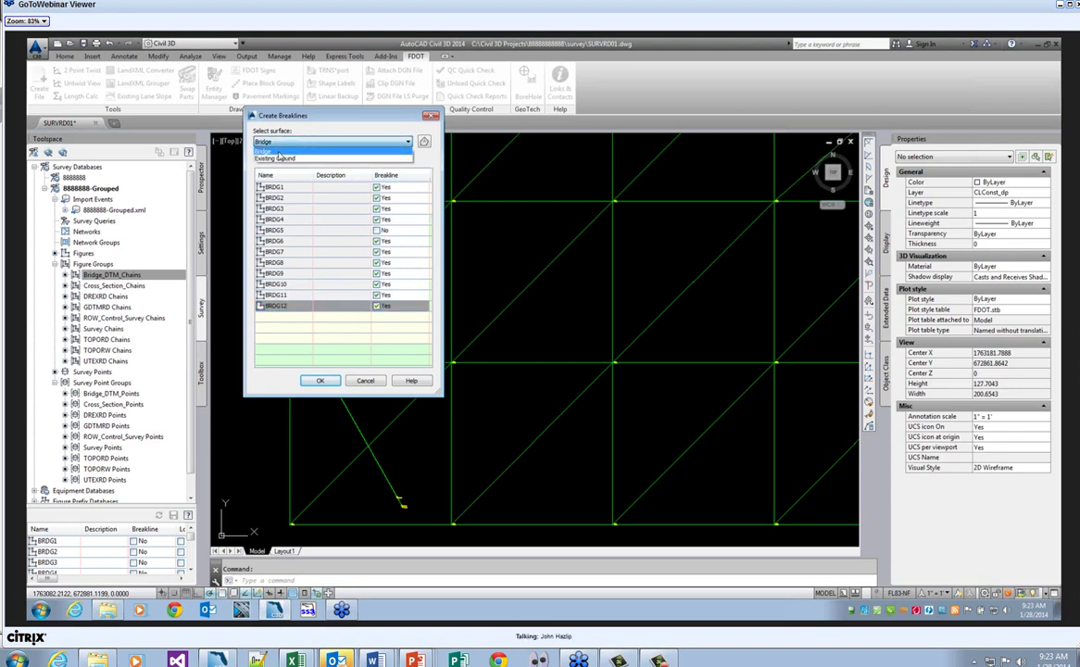
left_click(281, 150)
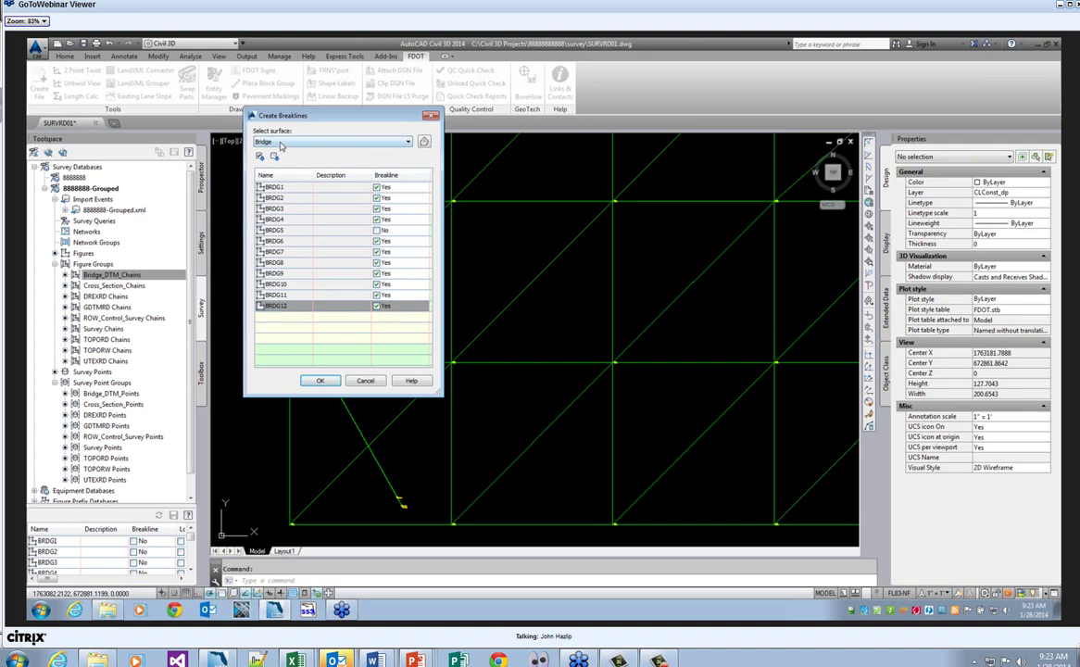
left_click(321, 381)
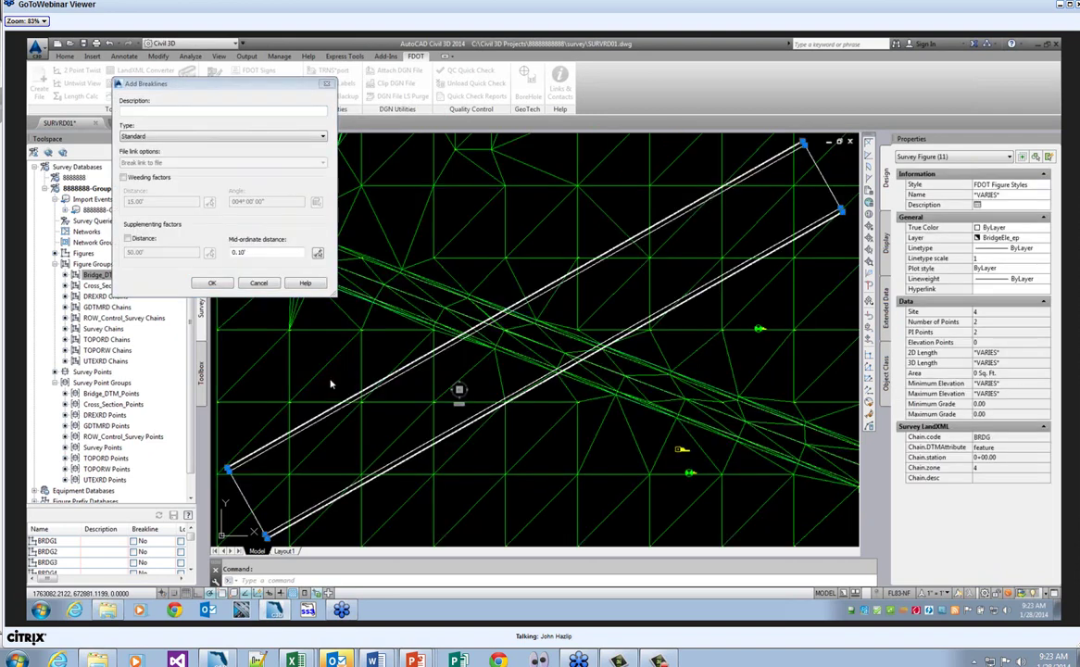
- Add the Standard breaklines with the description Bridge Breaklines, enabling weeding factors and the 50.00' supplementing distance
left_click(156, 108)
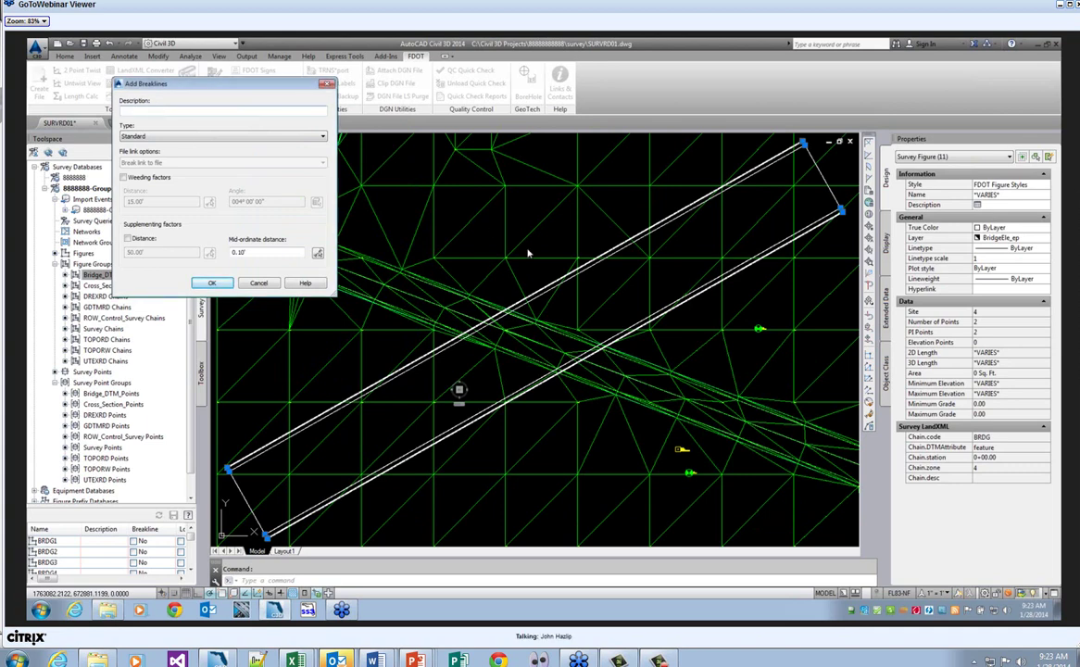
type("Bridge Breaklines")
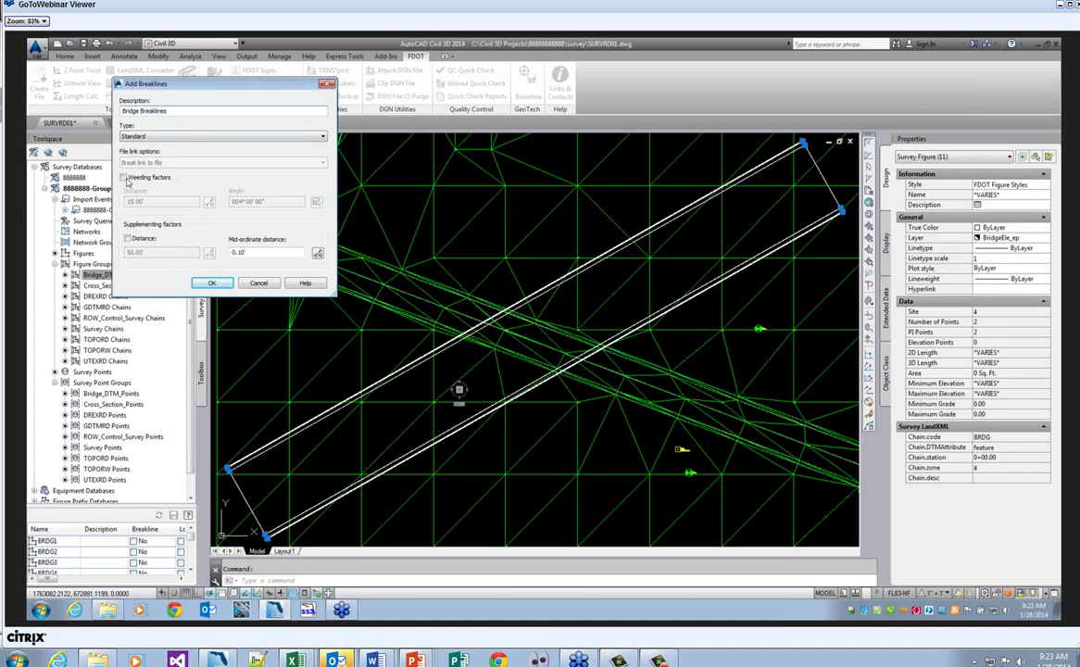
left_click(125, 178)
left_click(127, 239)
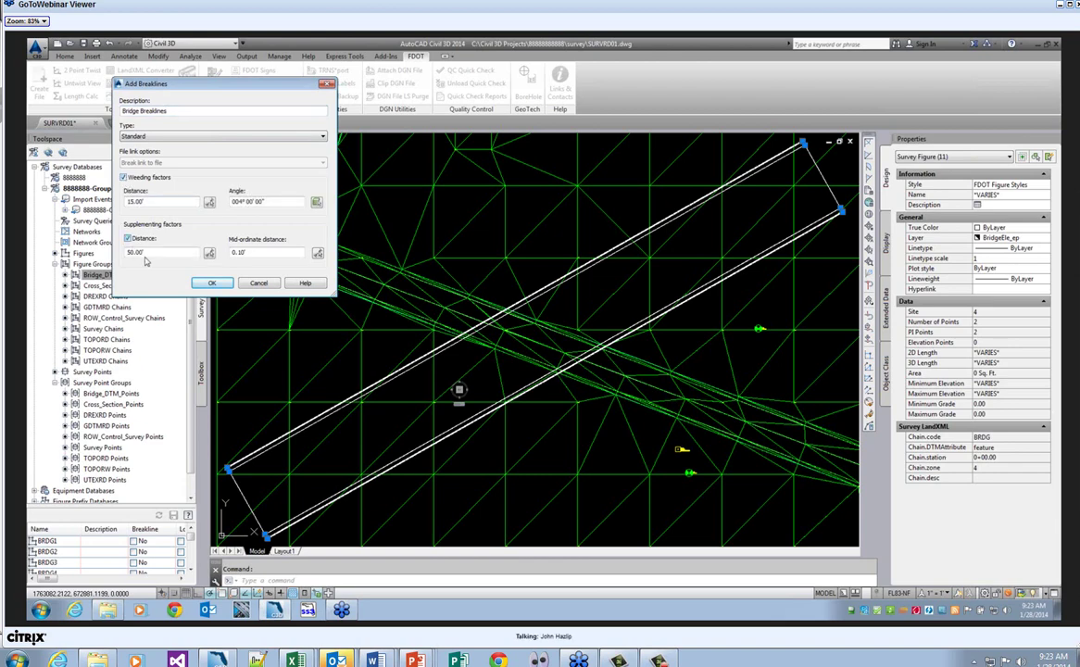
left_click(213, 283)
- Inspect the Bridge and Existing Ground surfaces together in the Object Viewer, tilting the shaded 3D model
scroll(435, 259, "down", 6)
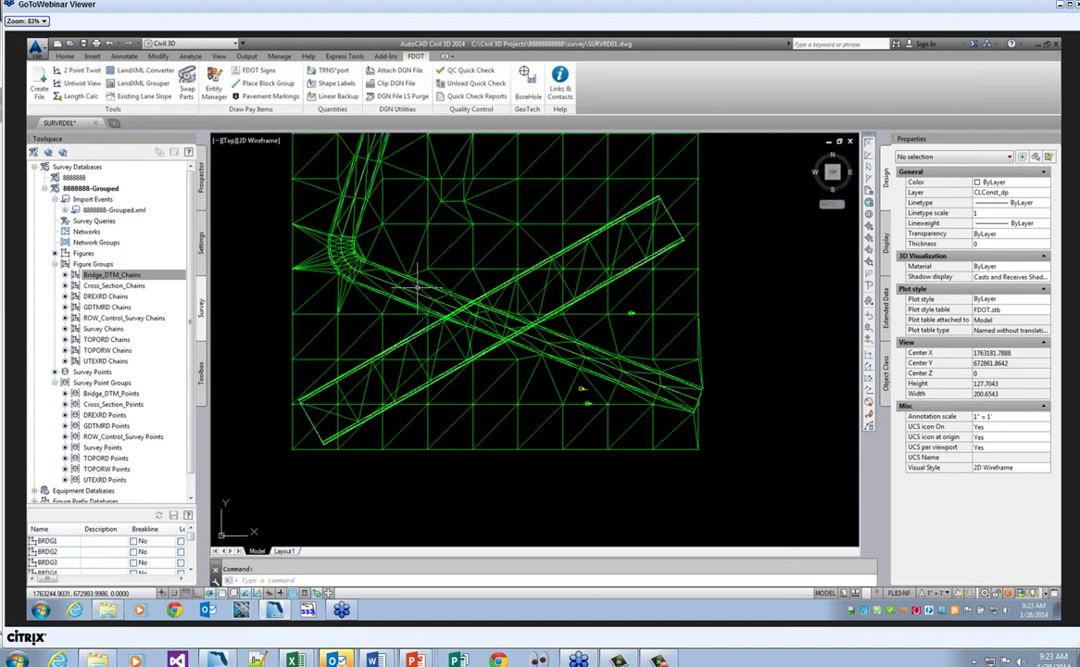
scroll(529, 246, "up", 2)
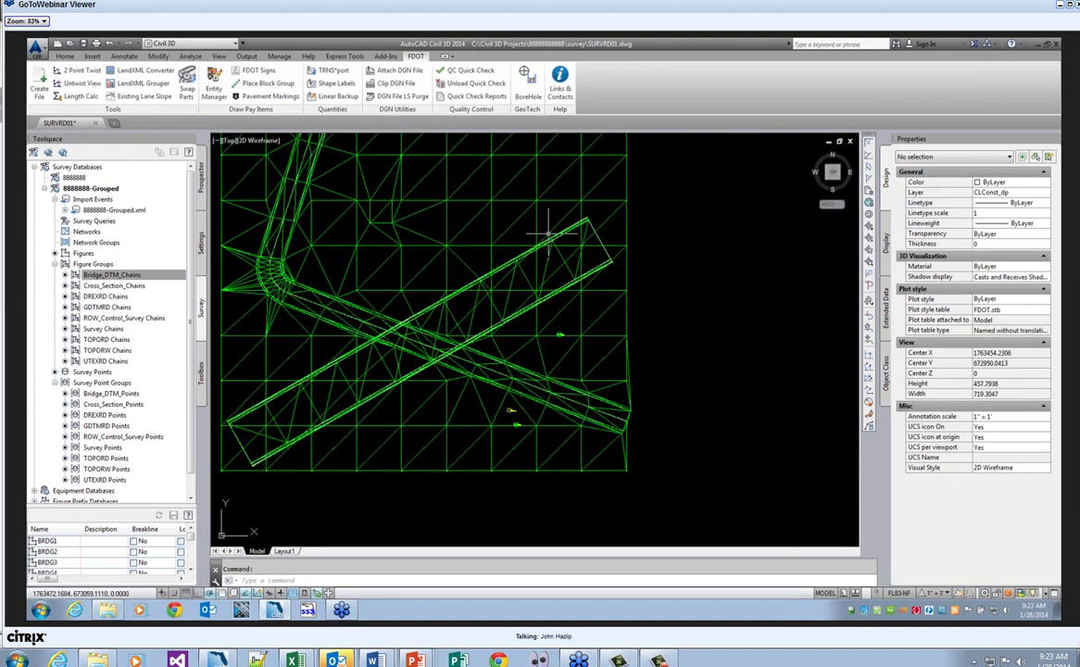
left_click(500, 282)
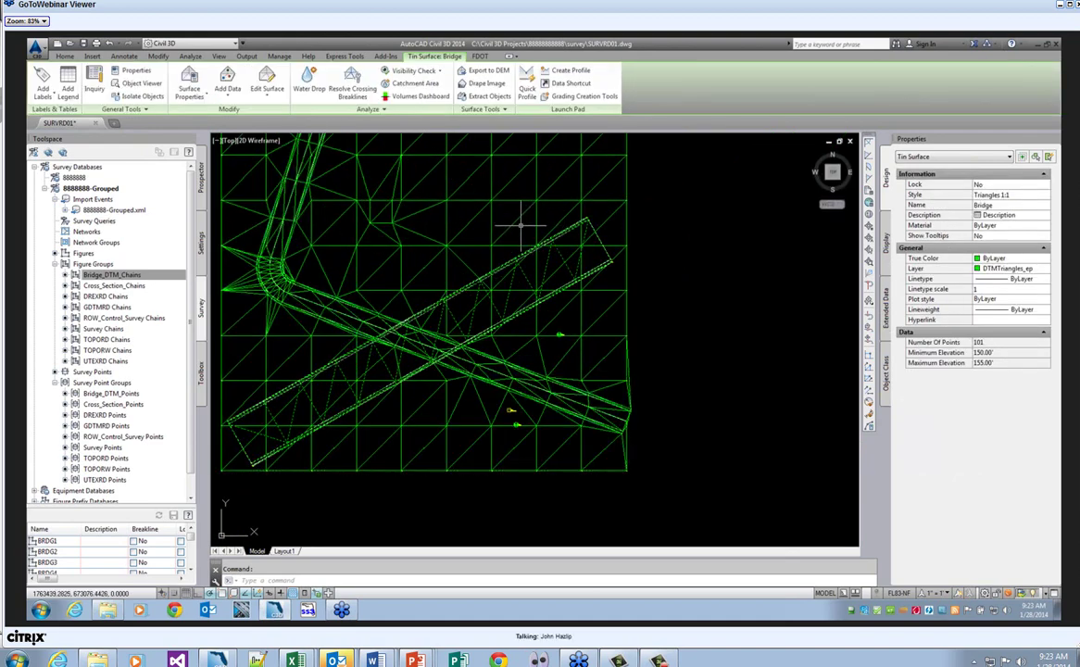
left_click(554, 239)
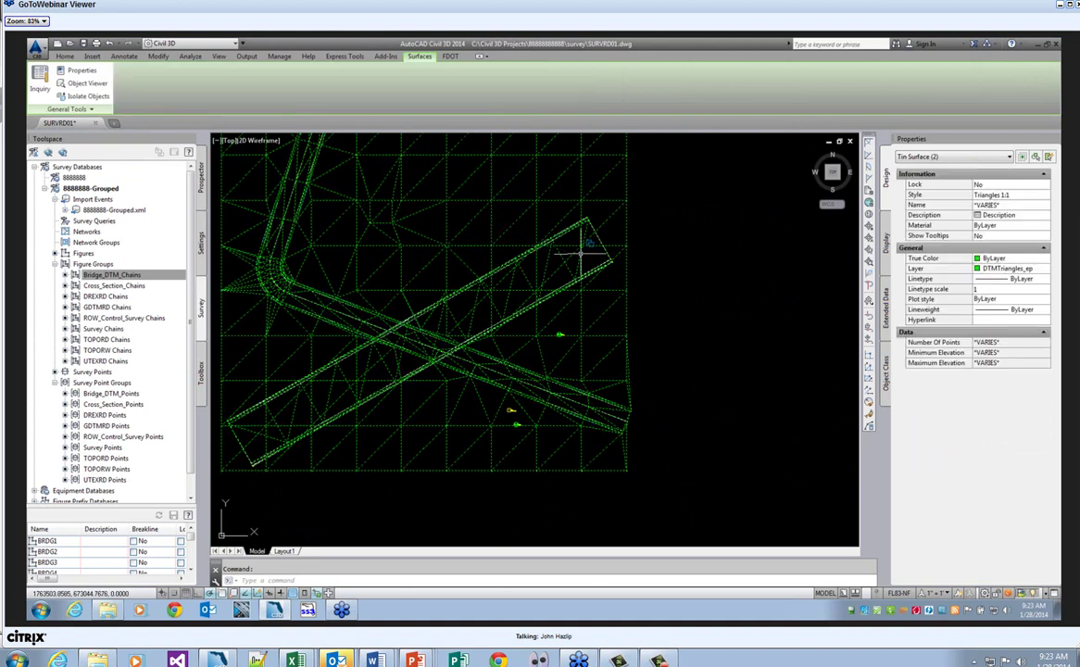
right_click(519, 233)
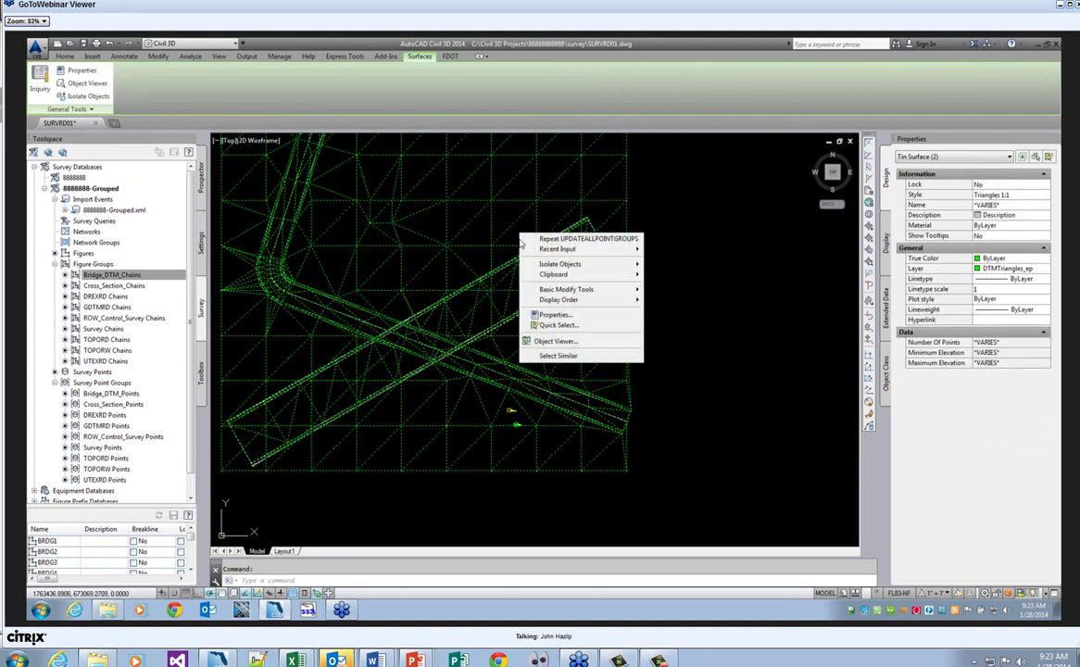
left_click(559, 342)
left_click_drag(574, 455, 500, 252)
left_click_drag(475, 437, 441, 463)
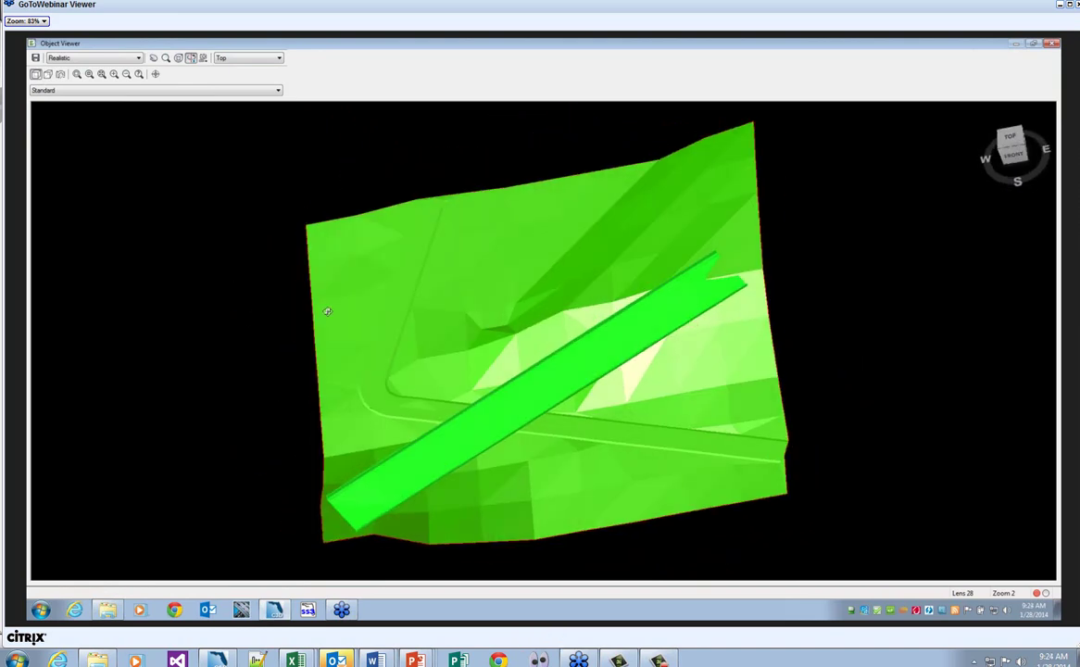
key("Escape")
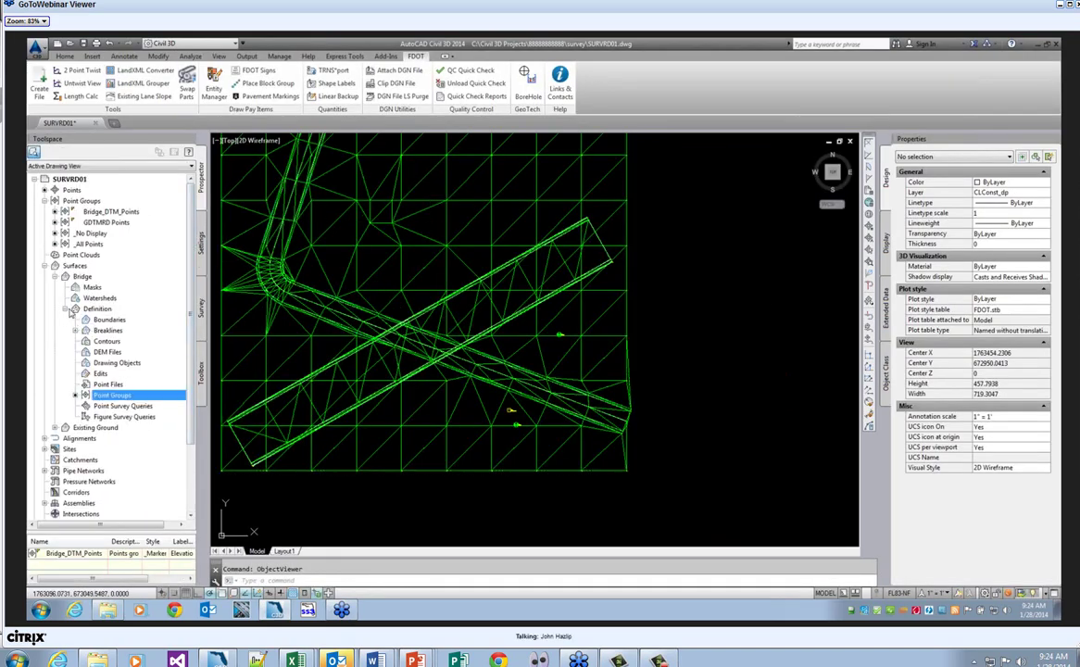
- Export only the Bridge surface to LandXML in the survey folder as BridgeDTM01
left_click(82, 277)
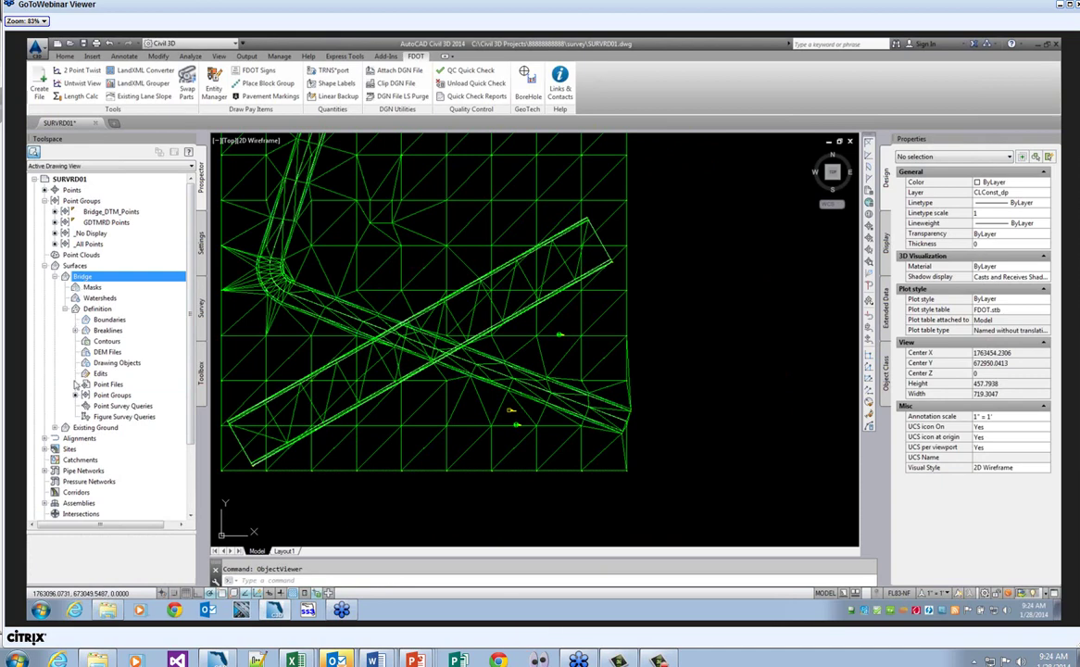
right_click(88, 277)
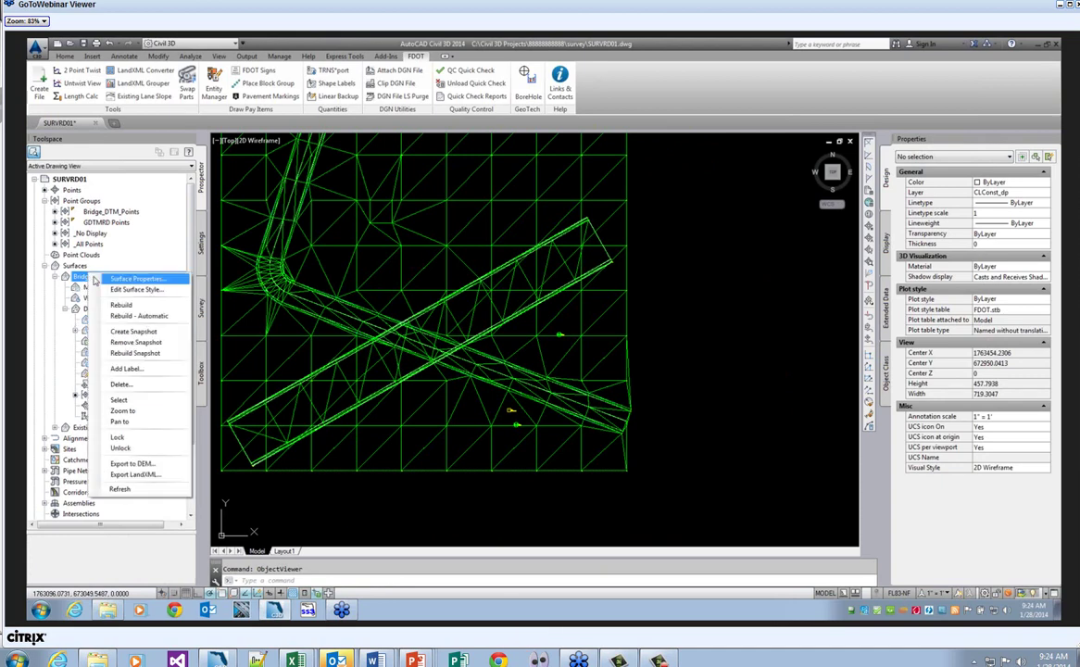
left_click(139, 474)
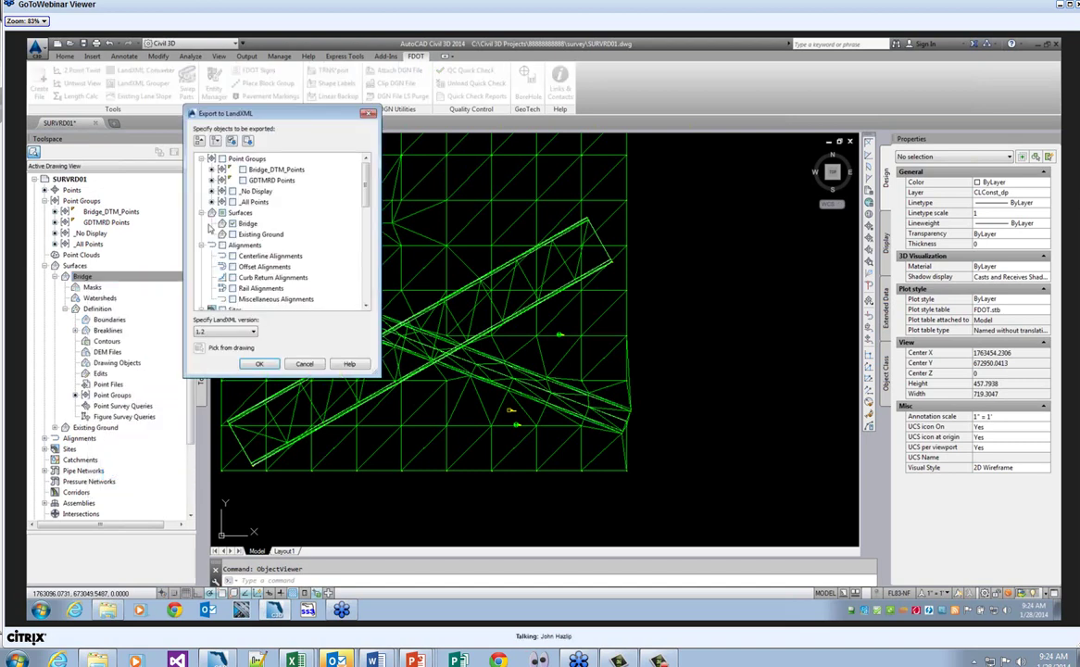
left_click(259, 365)
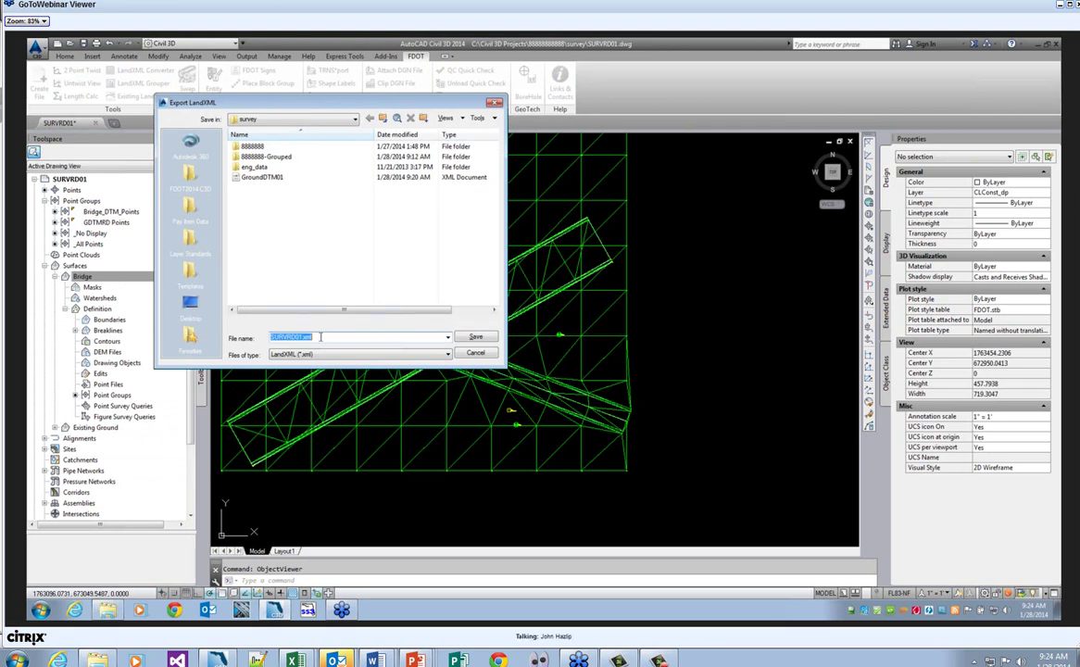
type("8")
type("ridgeDTM01")
left_click(478, 339)
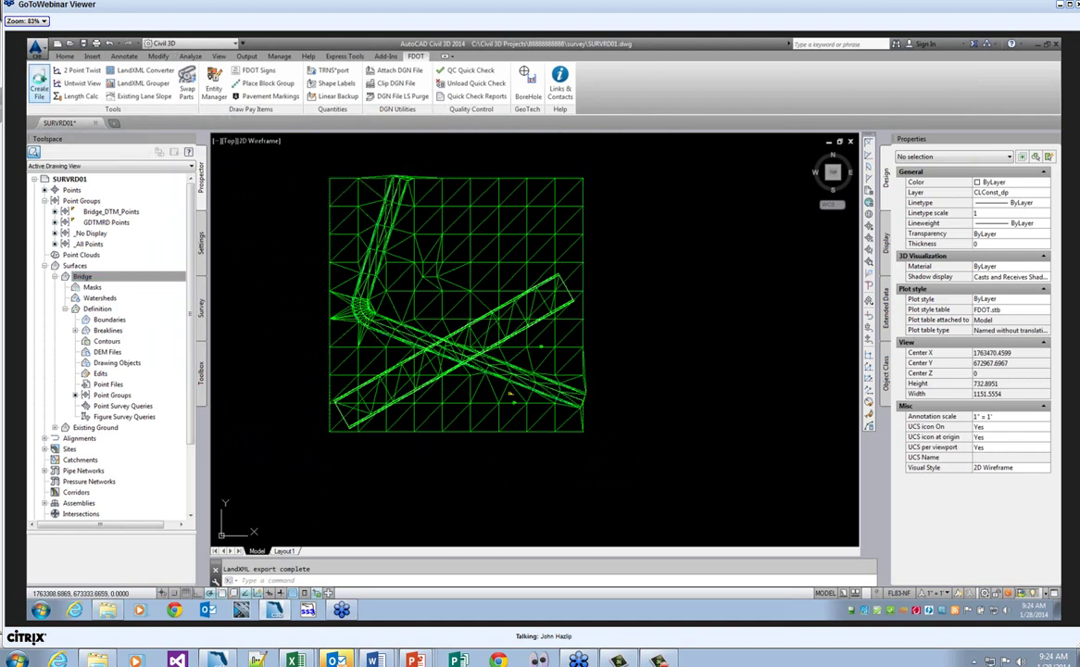
- Create and open the Digital Terrain Model / TIN Model - 3D file GDTMRD01.dwg from the ROADWAY Survey Design Files group
left_click(39, 85)
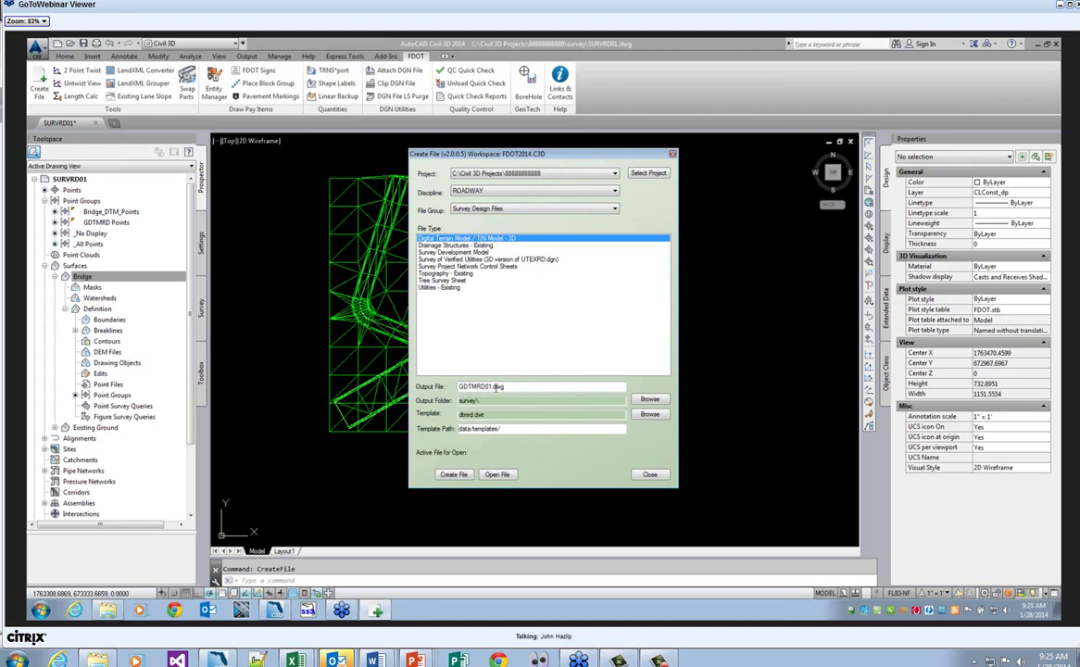
left_click(453, 474)
left_click(498, 474)
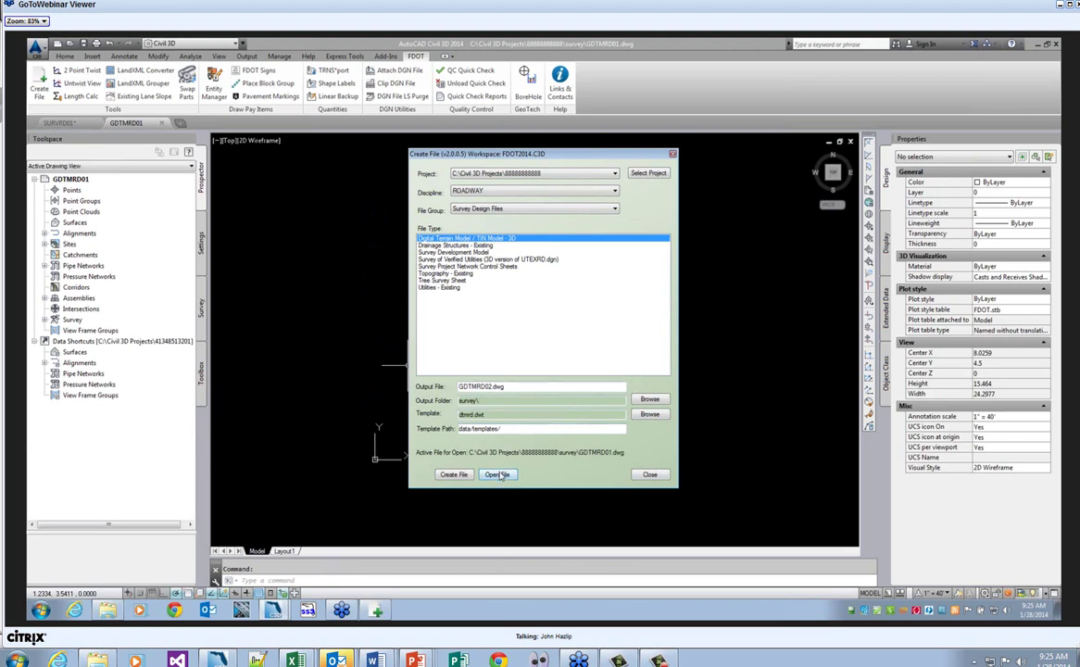
left_click(651, 474)
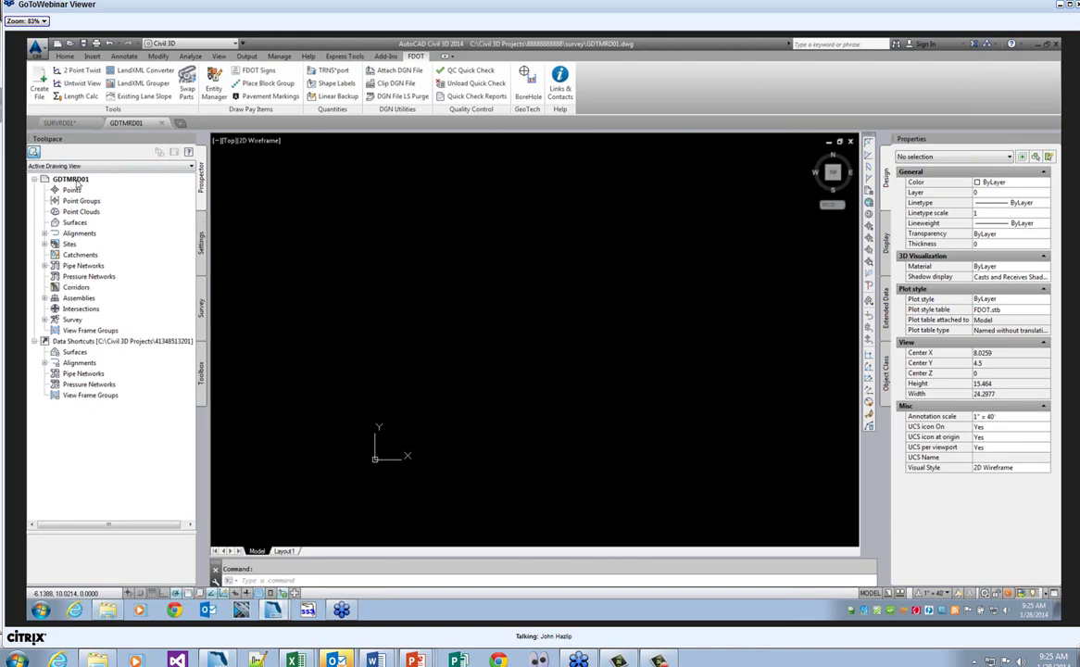
- Assign the Florida North coordinate system to GDTMRD01 with SETFLNORTH, accepting the existing-data warning, and save the drawing
left_click(274, 581)
type("set")
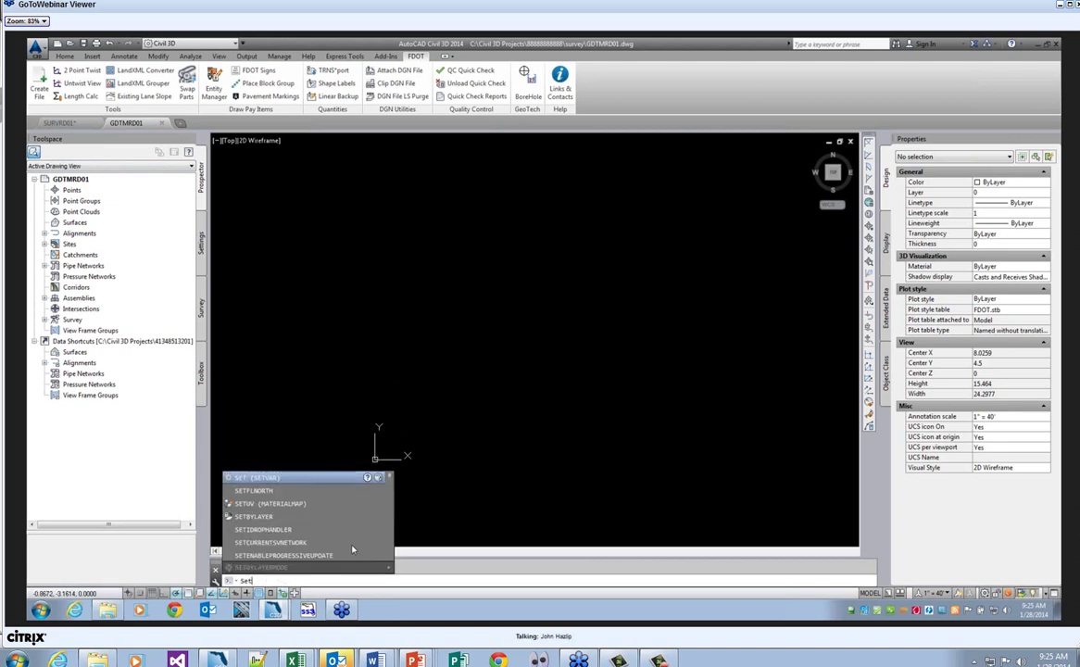
type("fl")
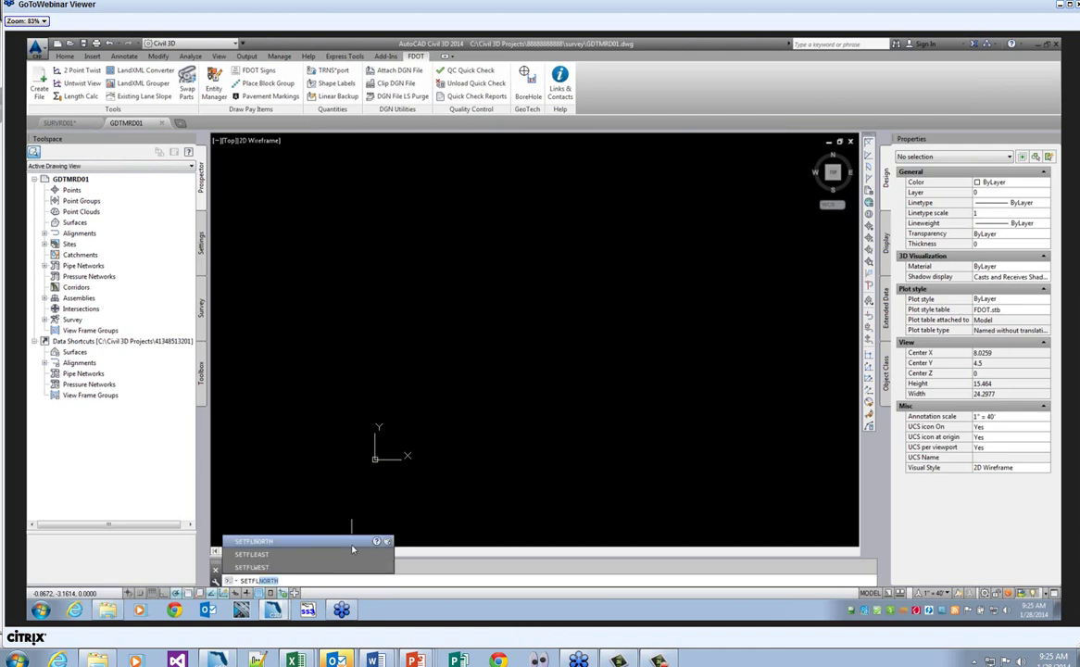
type("n")
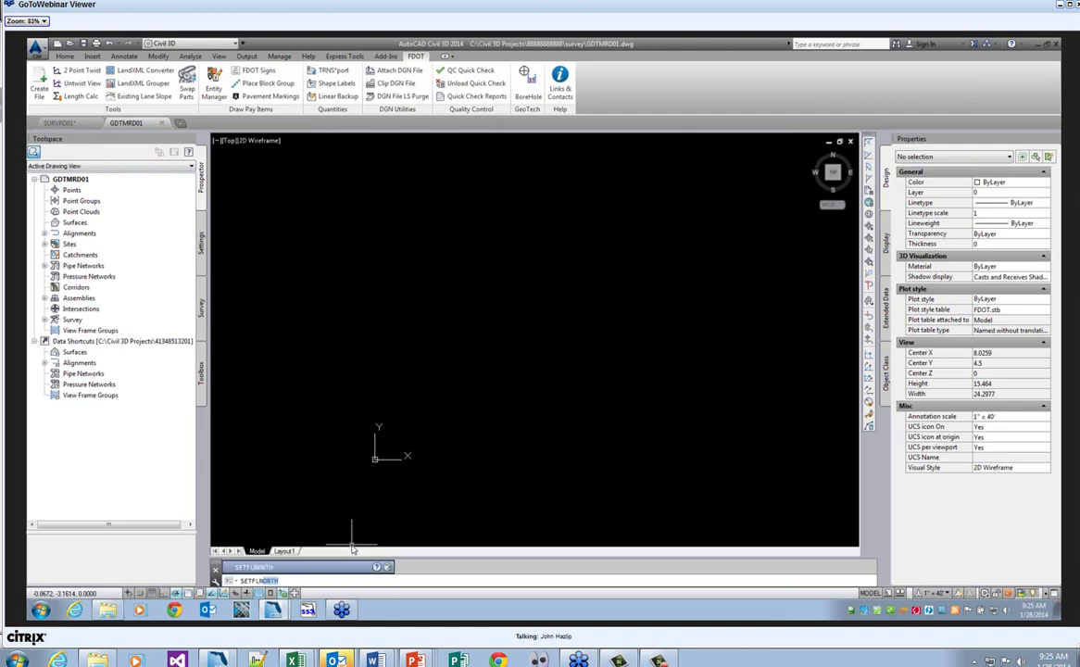
type("orth")
key("Return")
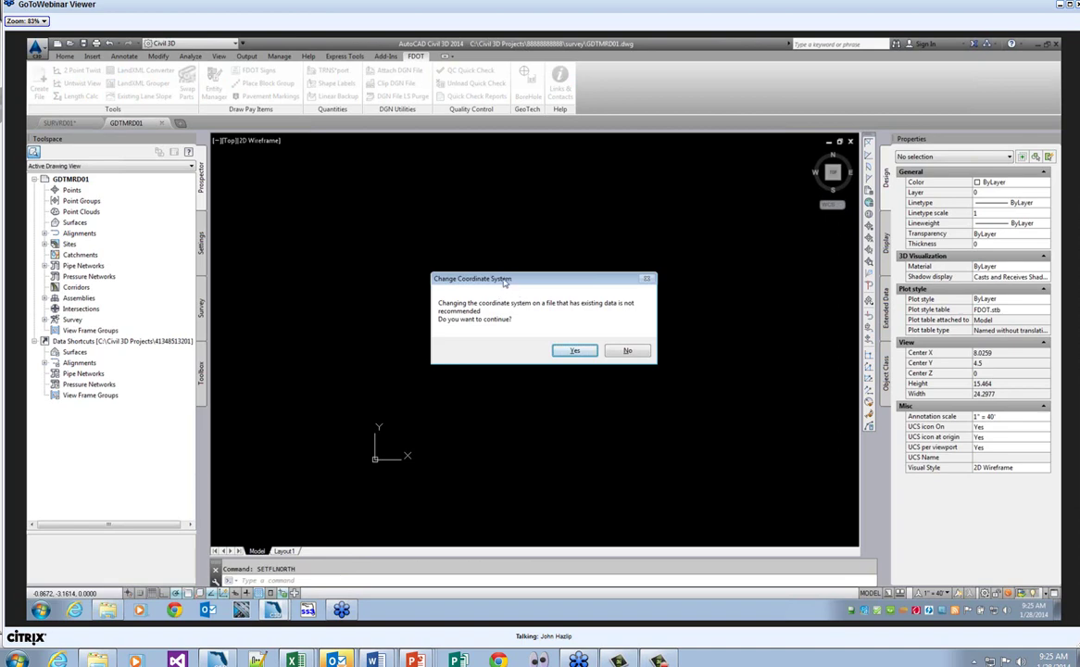
left_click(574, 352)
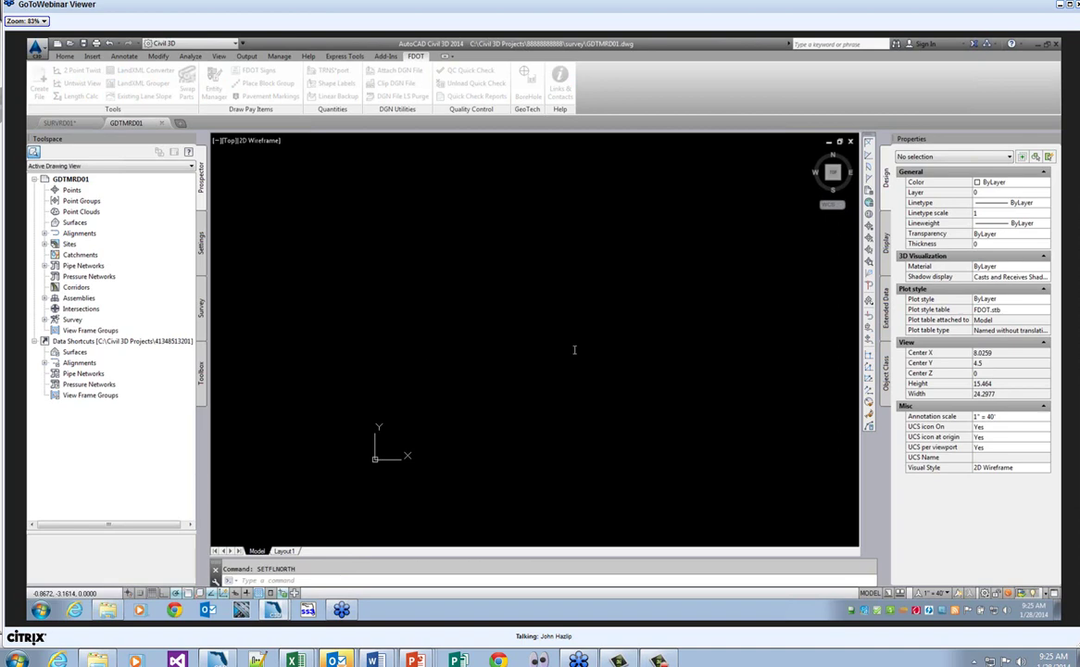
left_click(35, 54)
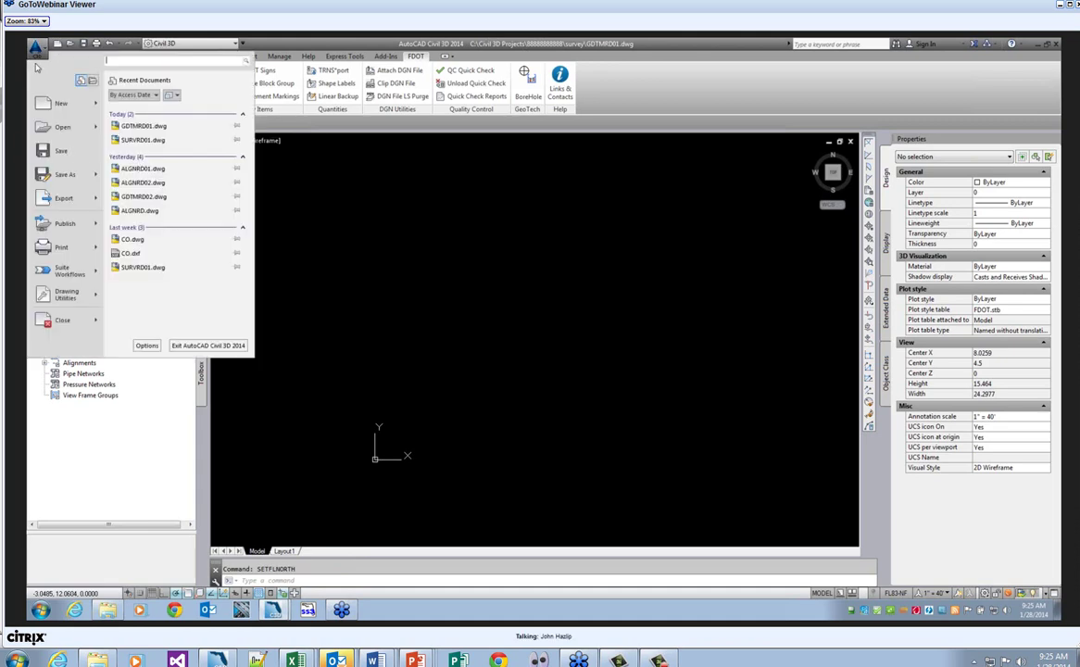
left_click(56, 149)
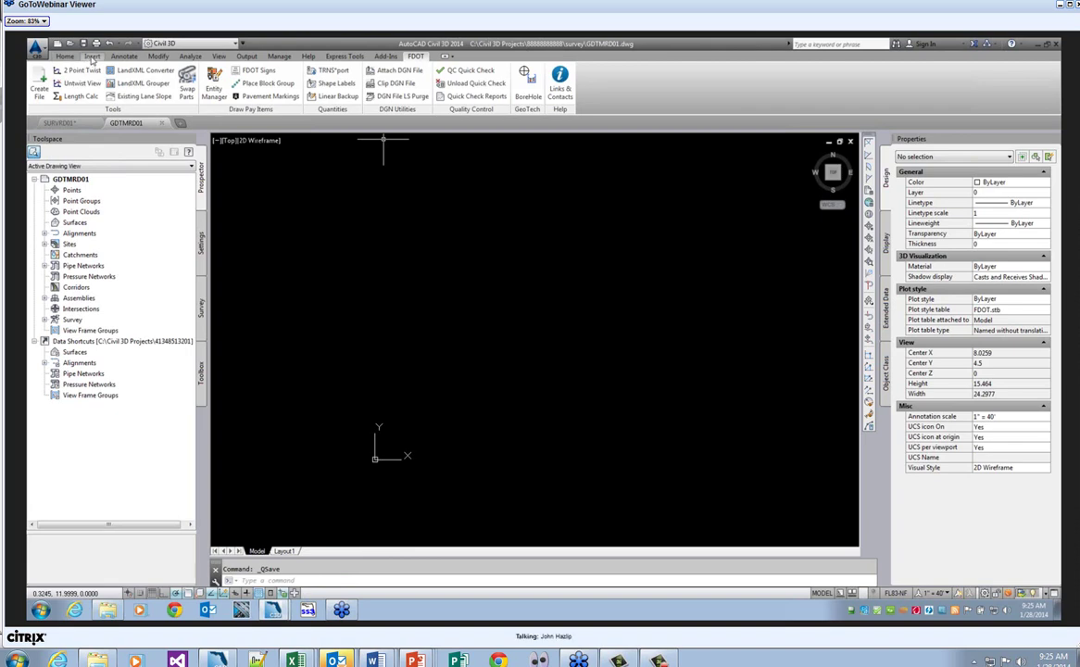
- Import the ground surface from the LandXML file GroundDTM01 in the survey folder, keeping all listed data included
left_click(92, 57)
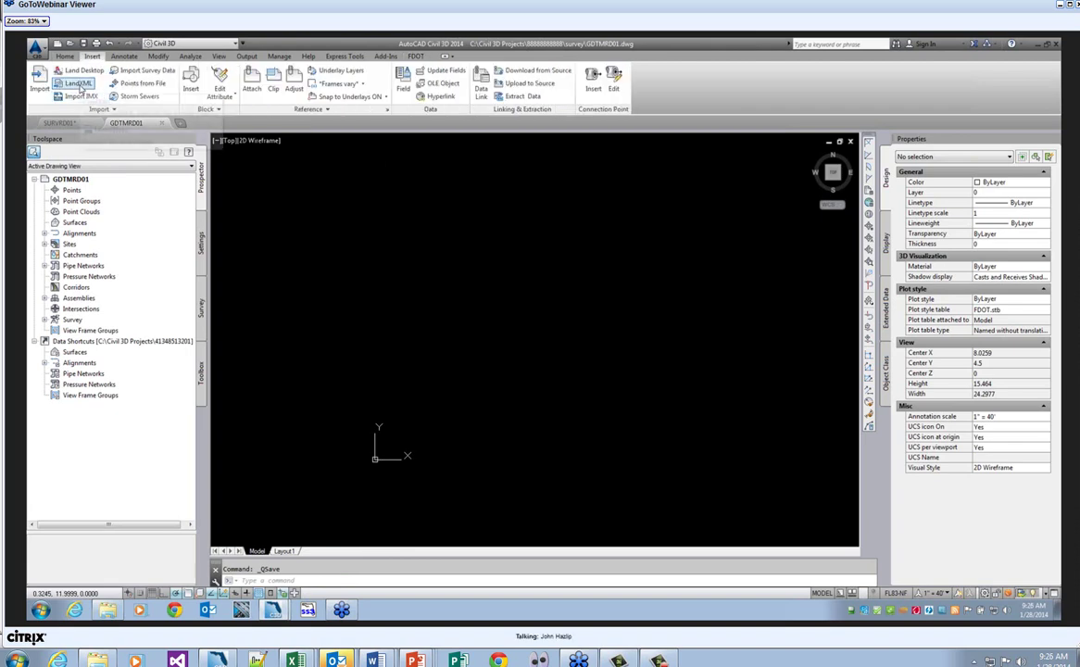
left_click(81, 85)
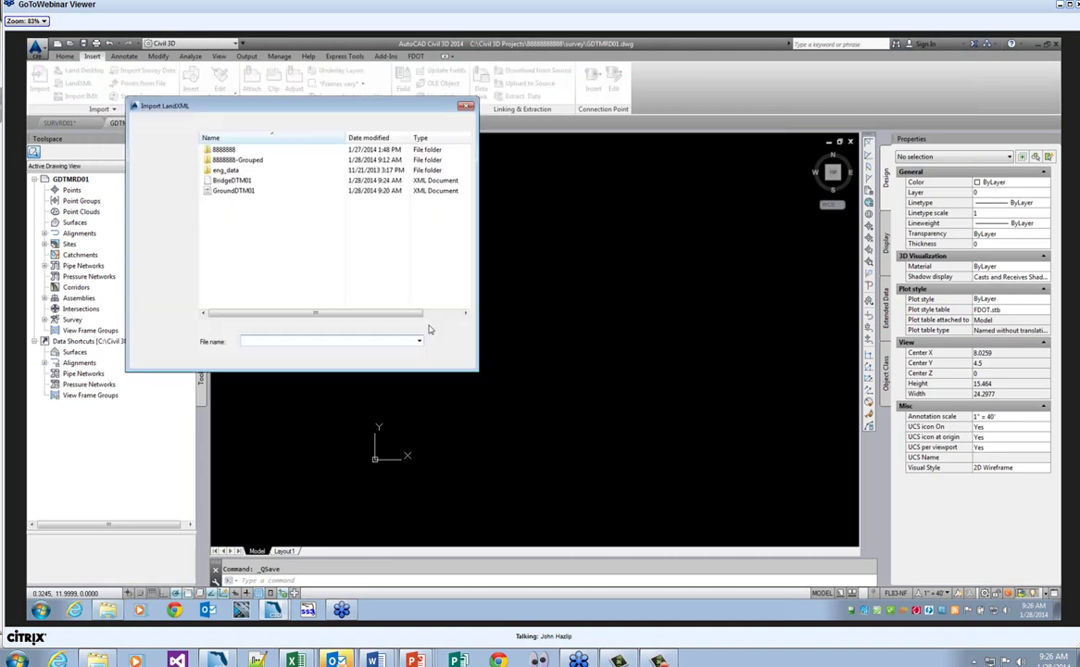
left_click(235, 191)
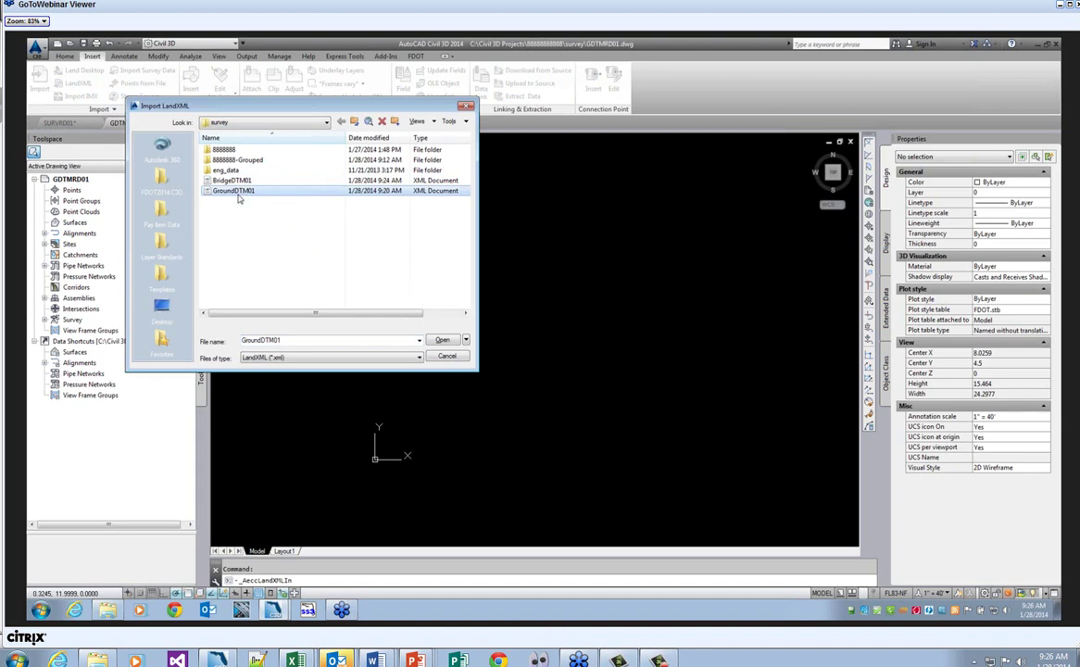
left_click(443, 341)
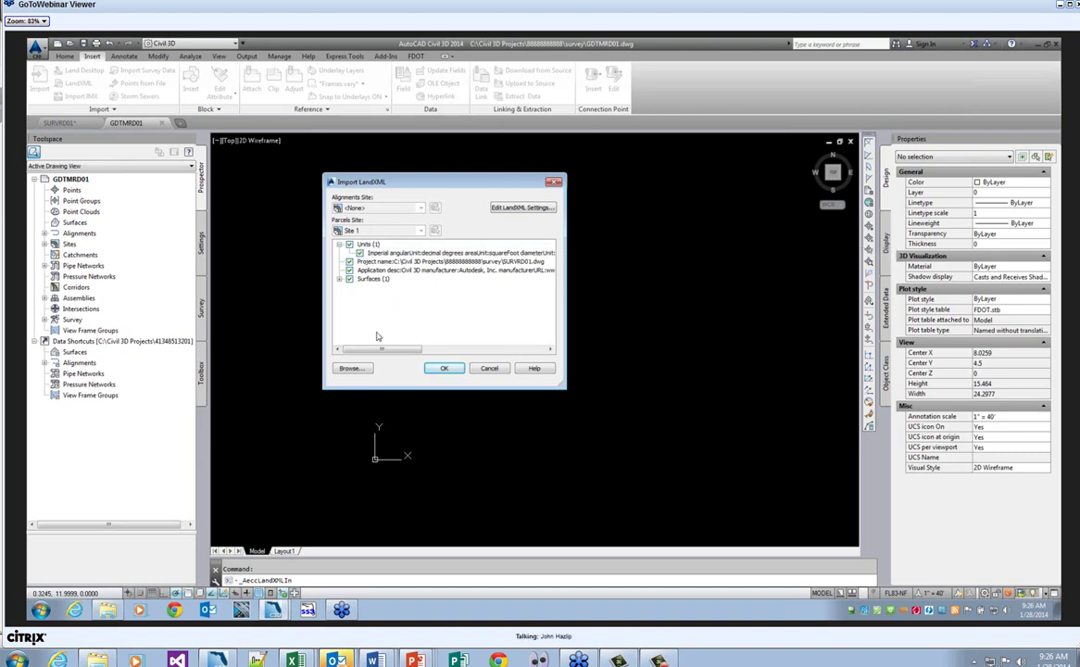
left_click(443, 369)
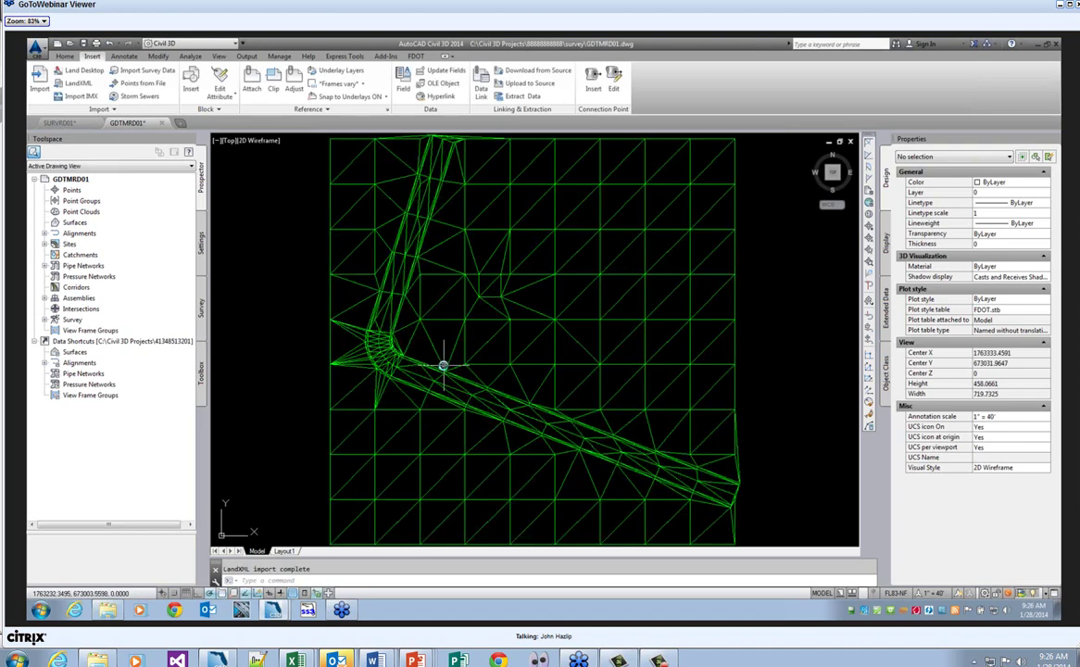
scroll(460, 310, "down", 2)
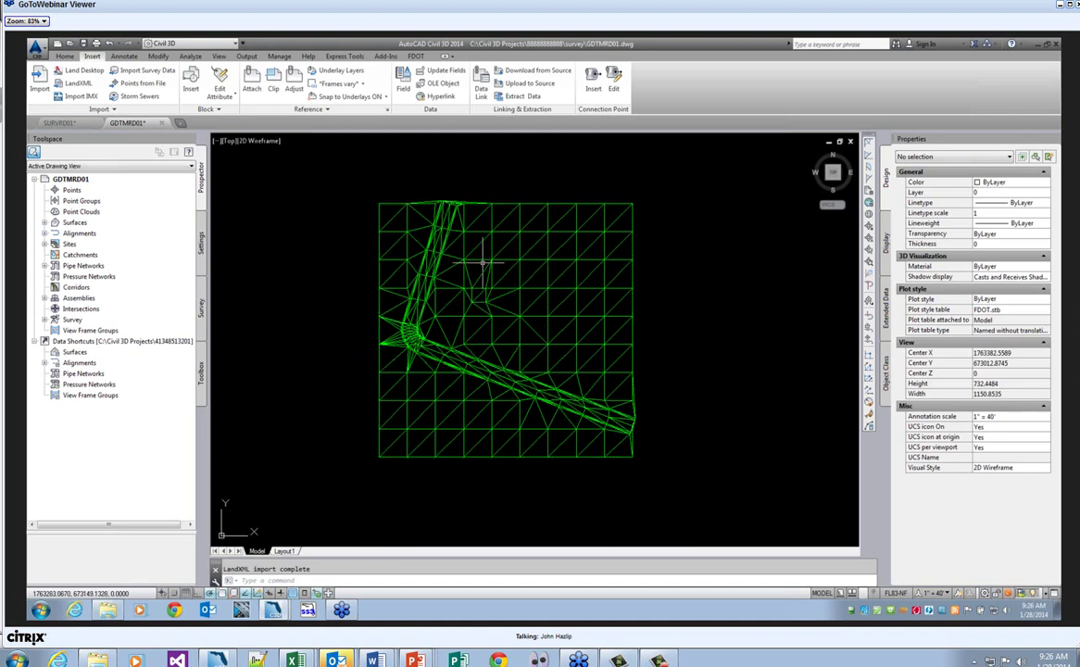
scroll(523, 255, "up", 1)
scroll(526, 248, "down", 1)
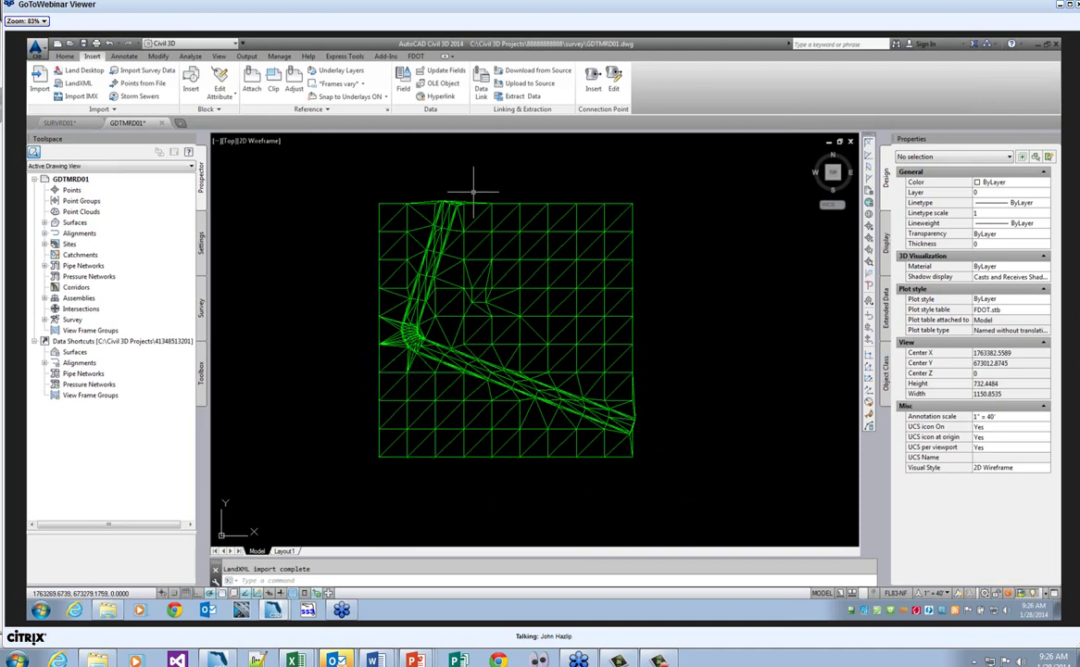
- Save the GDTMRD01 drawing and run the FDOT QC Quick Check on it
left_click(42, 52)
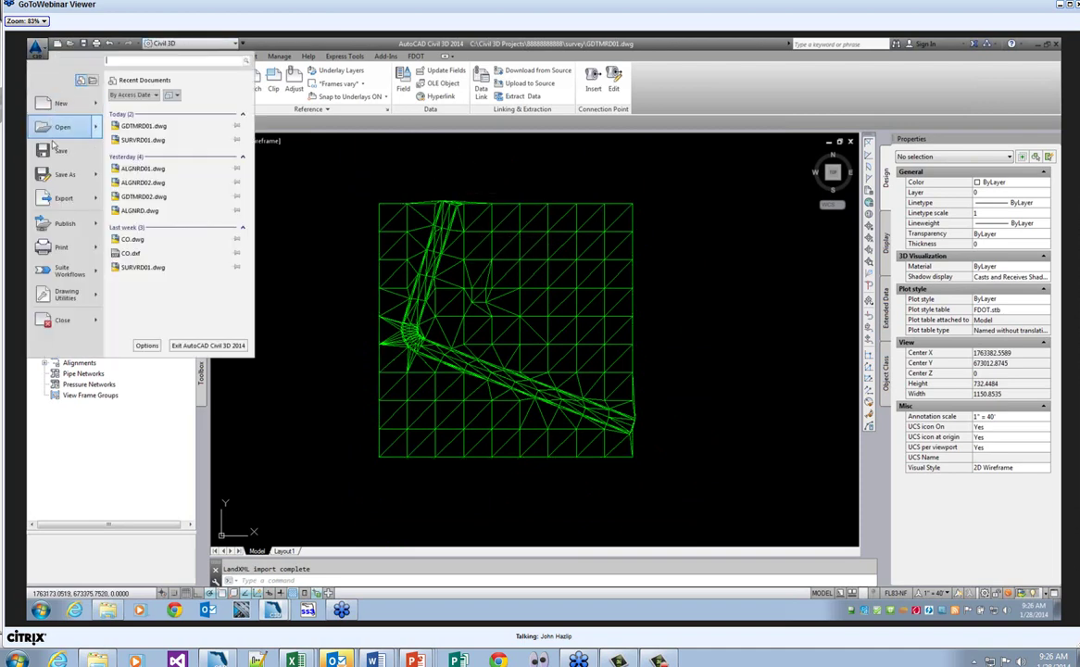
left_click(439, 236)
key("ctrl+s")
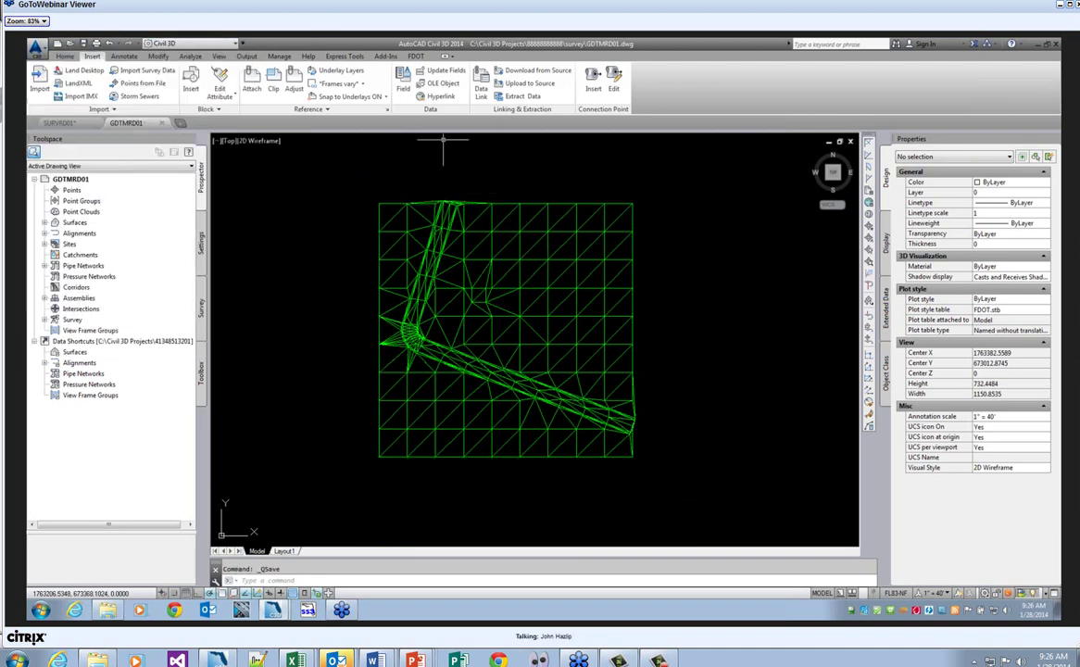
left_click(416, 56)
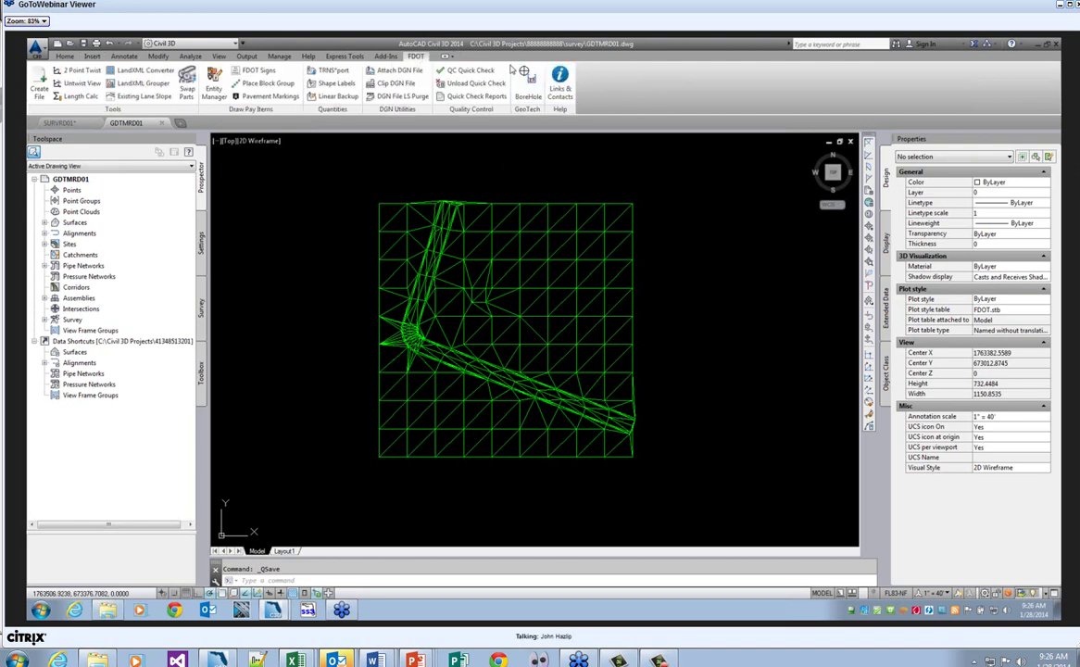
left_click(454, 70)
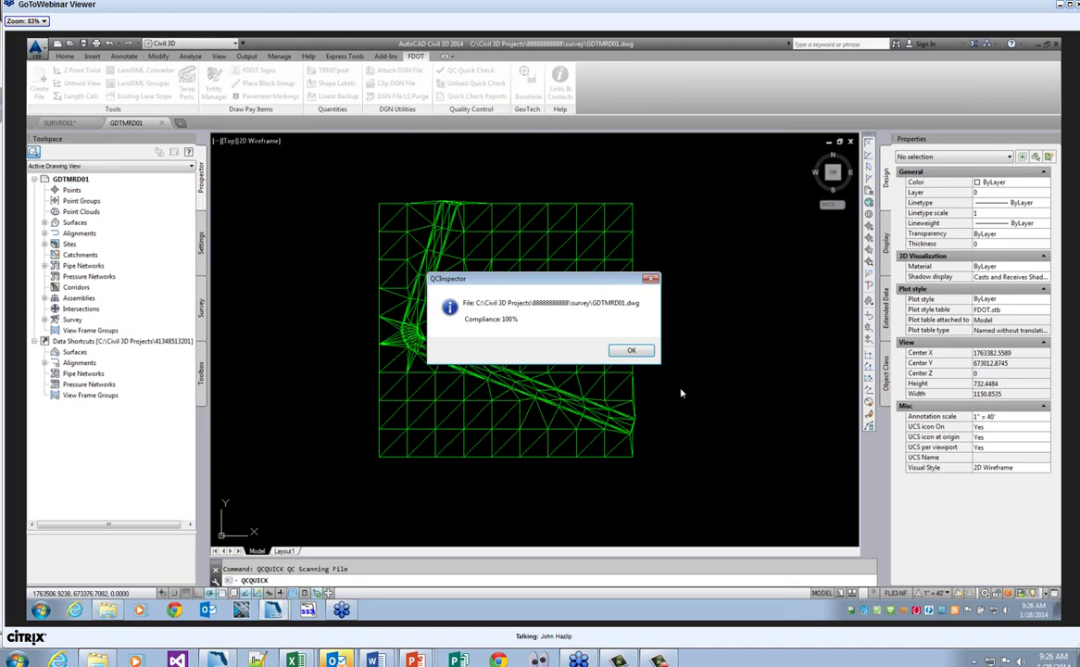
left_click(632, 350)
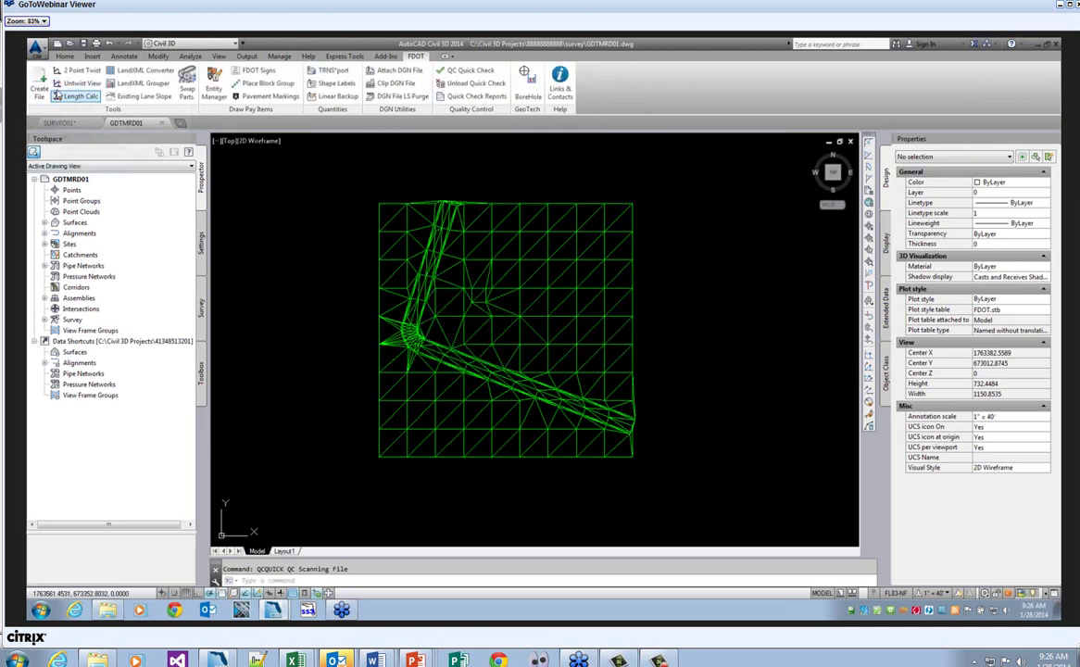
- Open the drawing GDTMRD02 from the project's survey folder
left_click(37, 47)
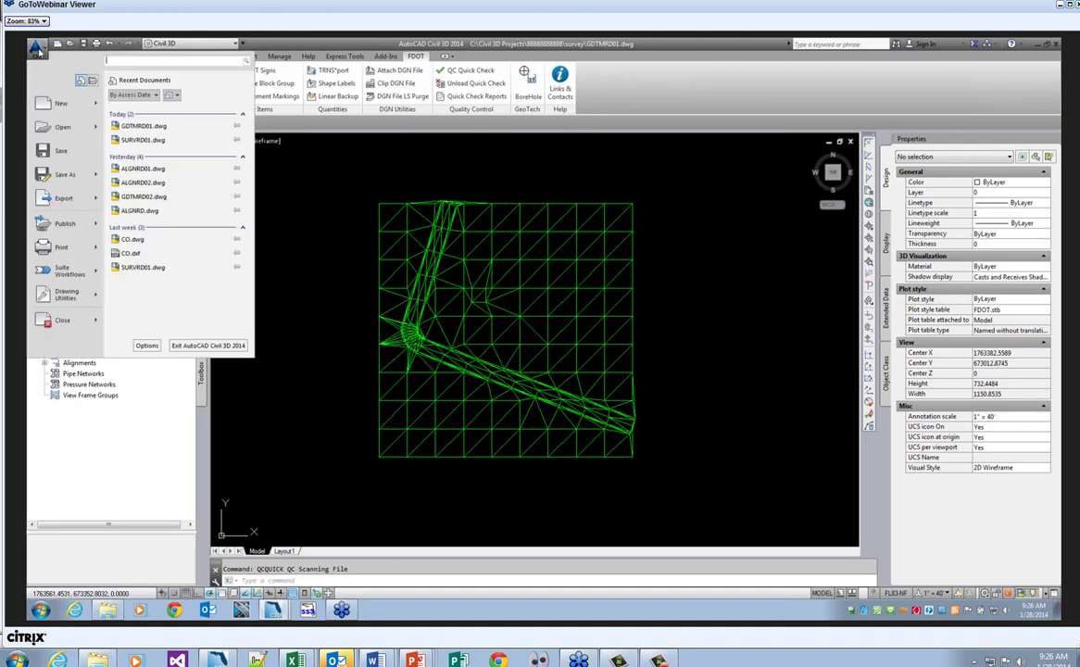
left_click(49, 116)
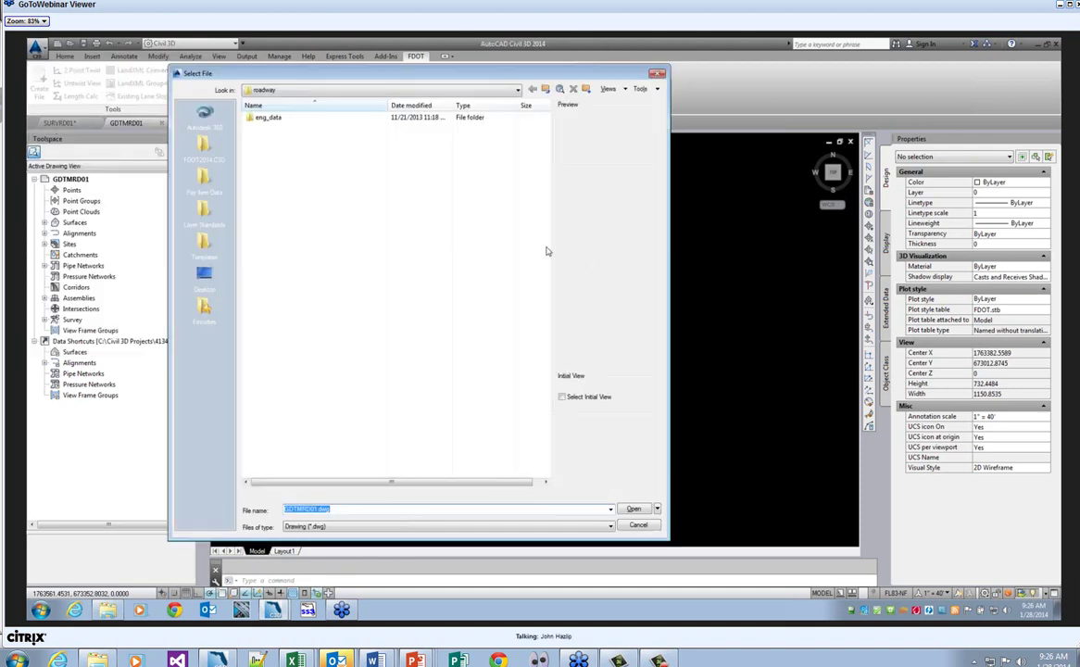
left_click(453, 89)
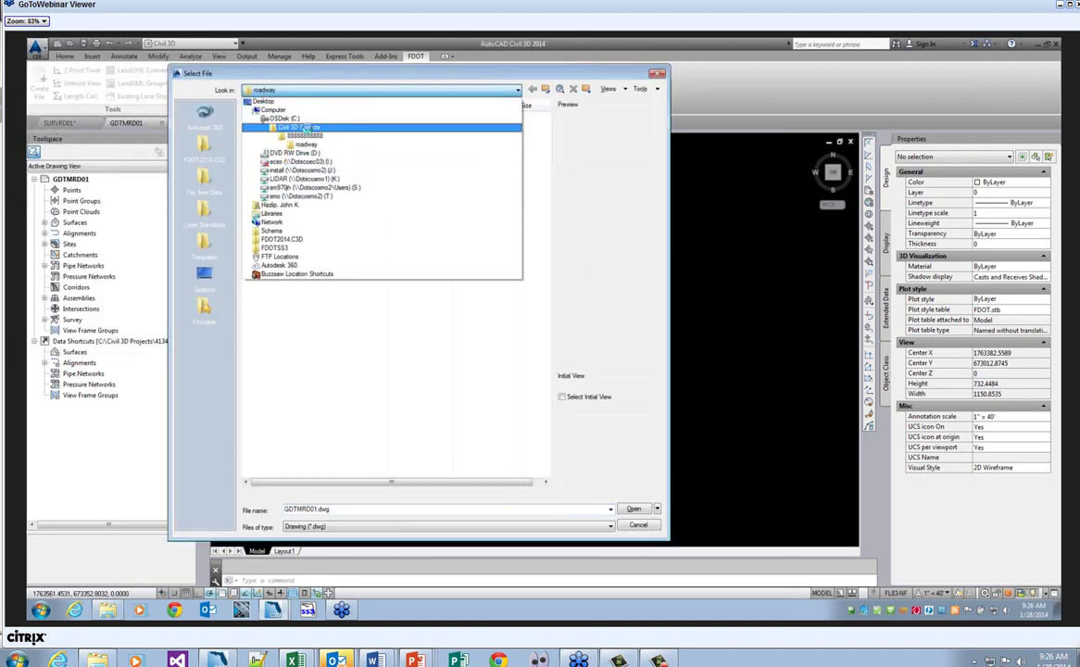
left_click(305, 135)
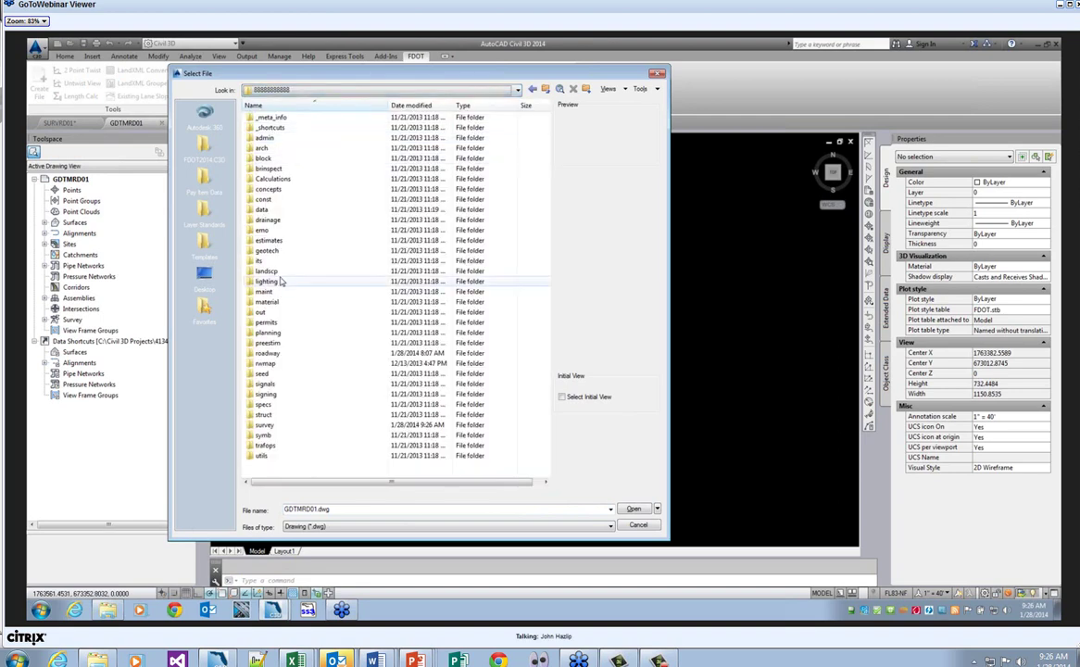
double_click(264, 425)
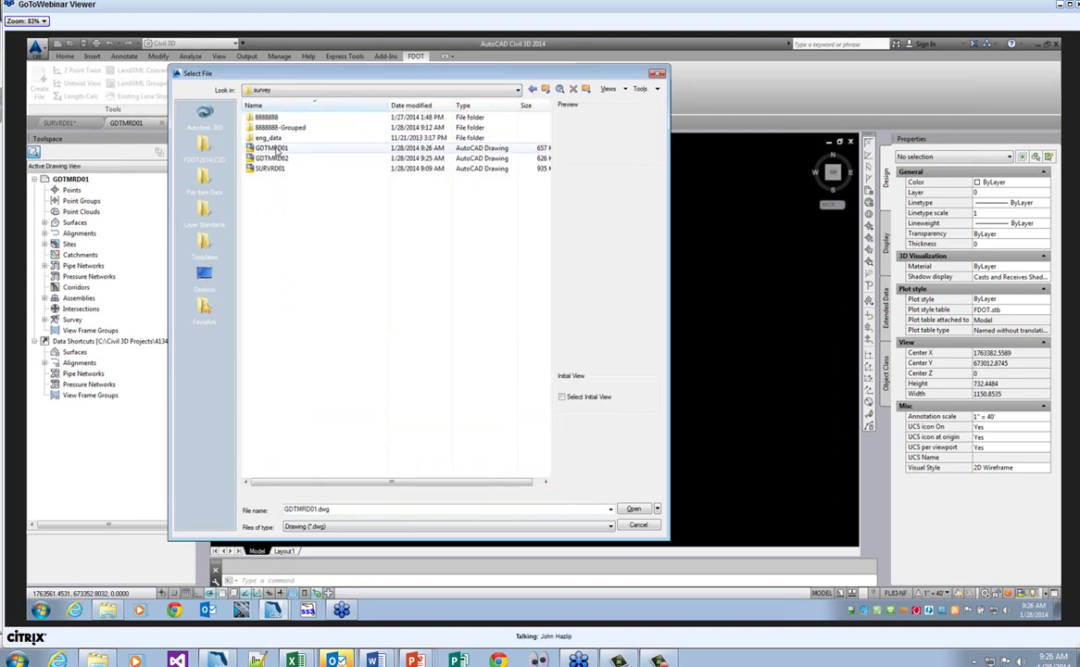
left_click(283, 160)
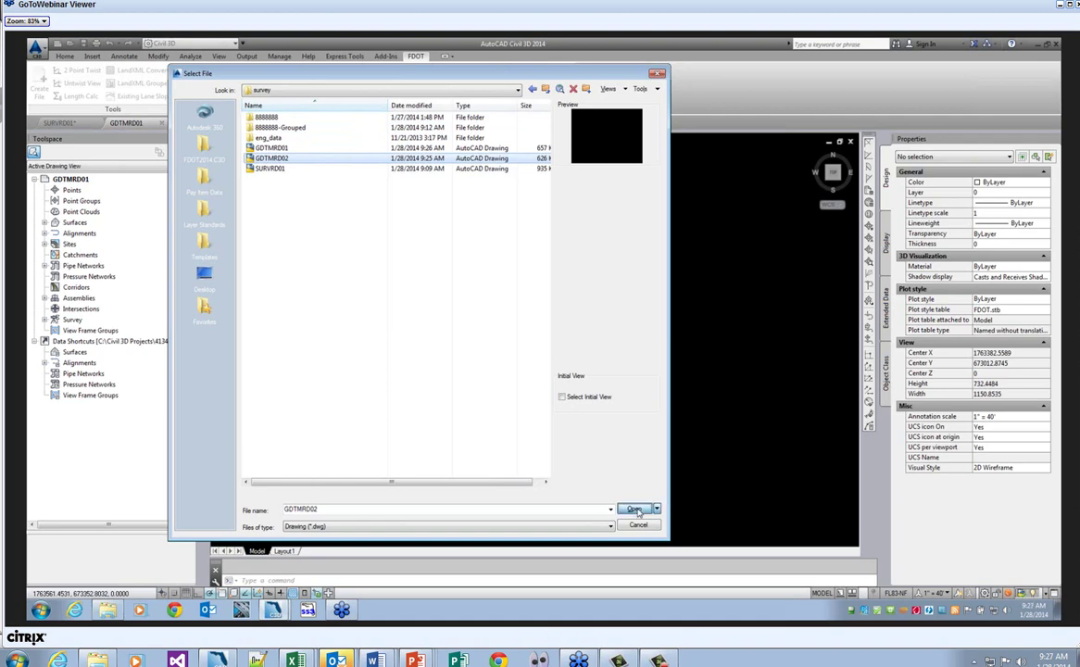
left_click(633, 508)
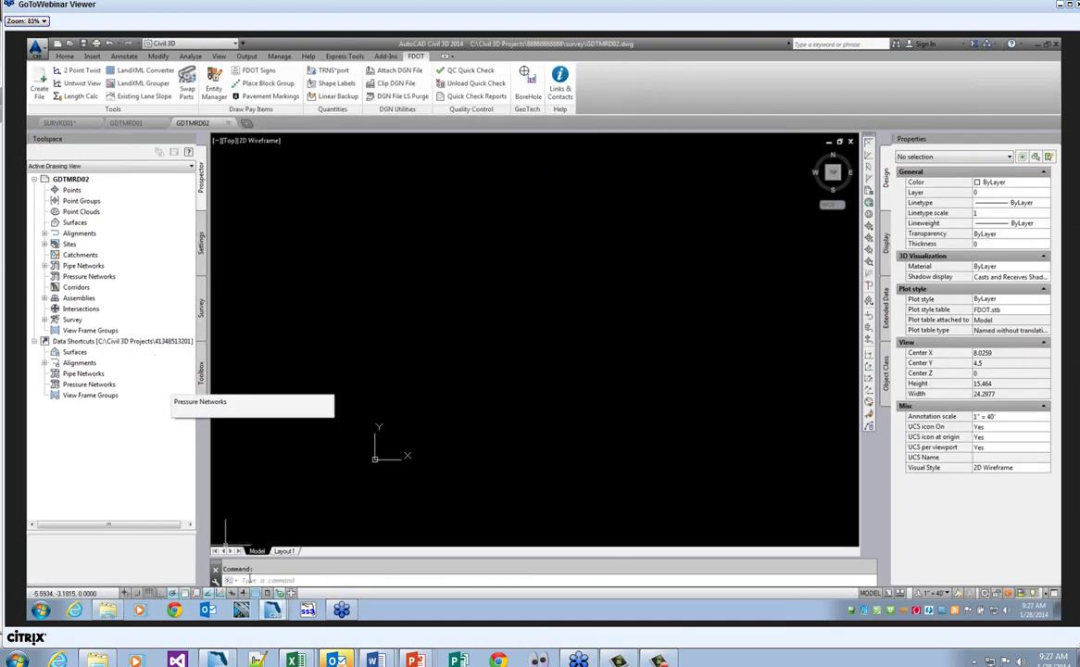
- Assign the Florida North coordinate system to GDTMRD02 with SETFLNORTH, accepting the existing-data warning, and save the drawing
type("s")
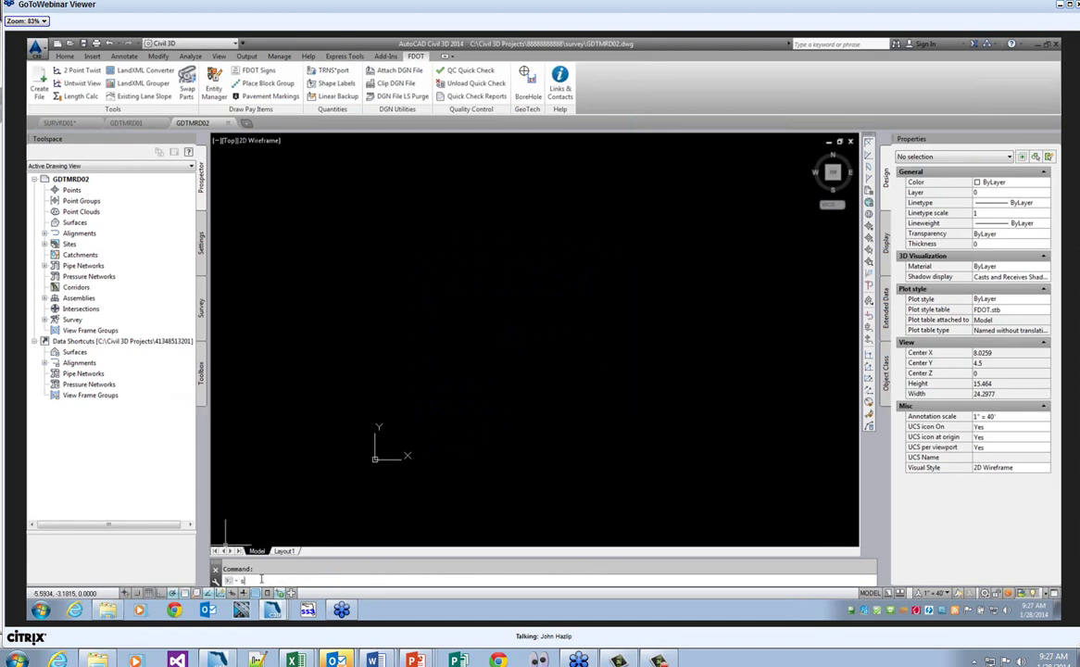
type("etfl")
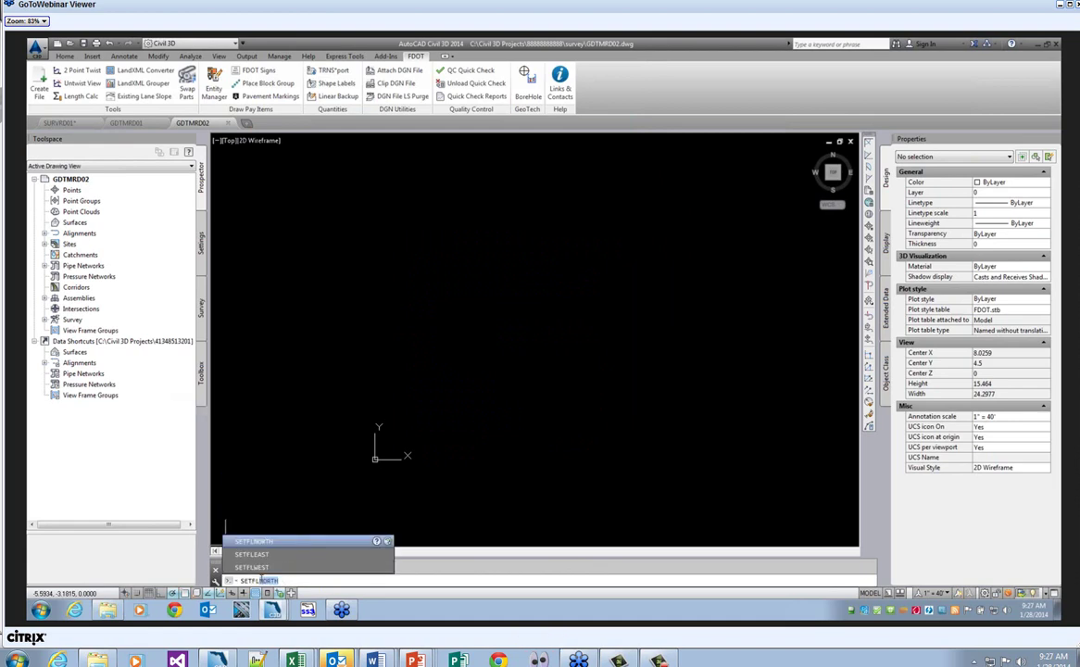
type("th")
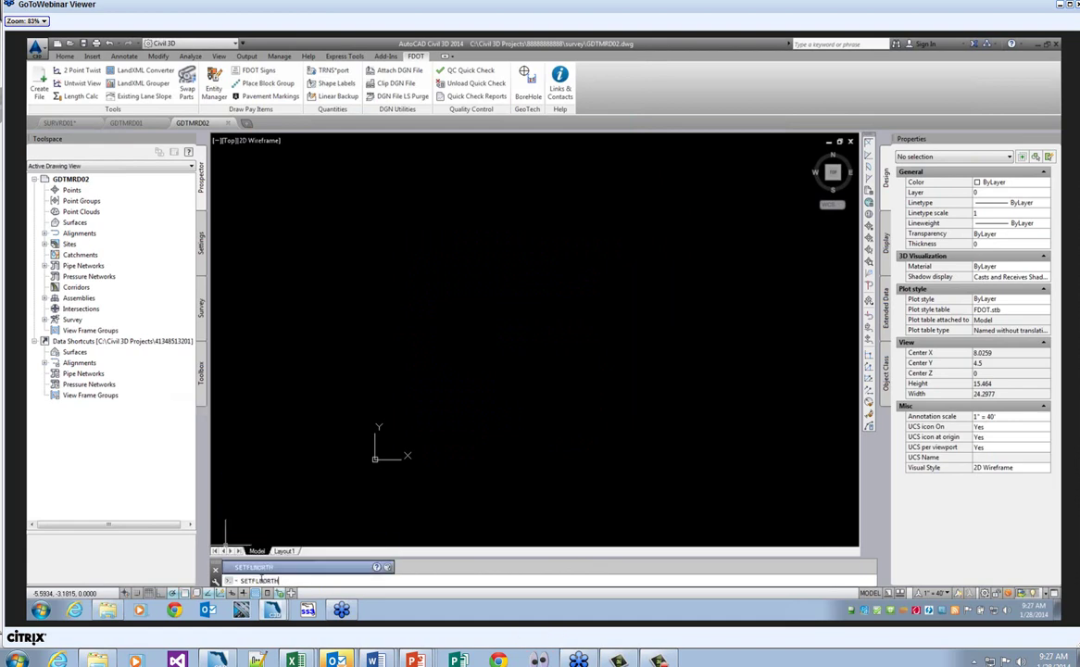
key("Return")
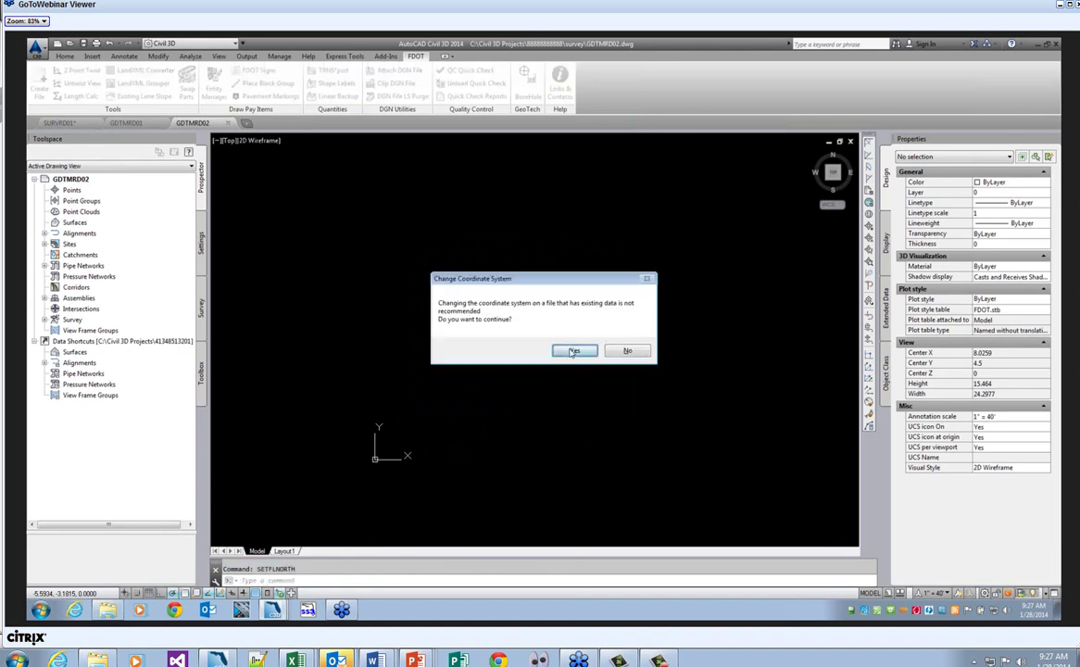
left_click(574, 351)
left_click(36, 46)
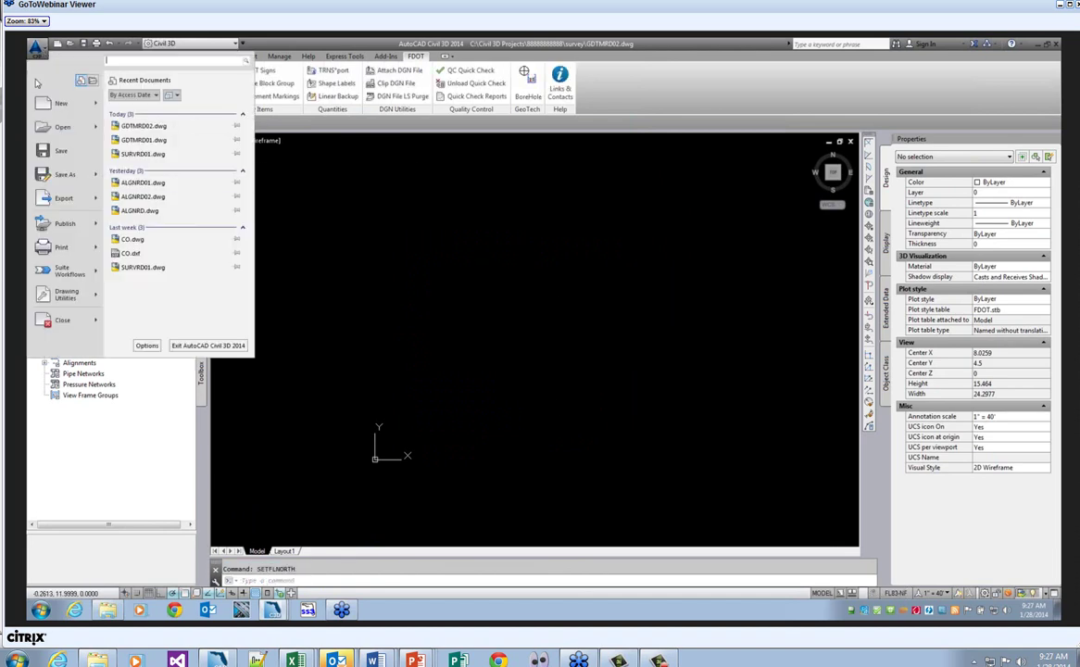
left_click(58, 150)
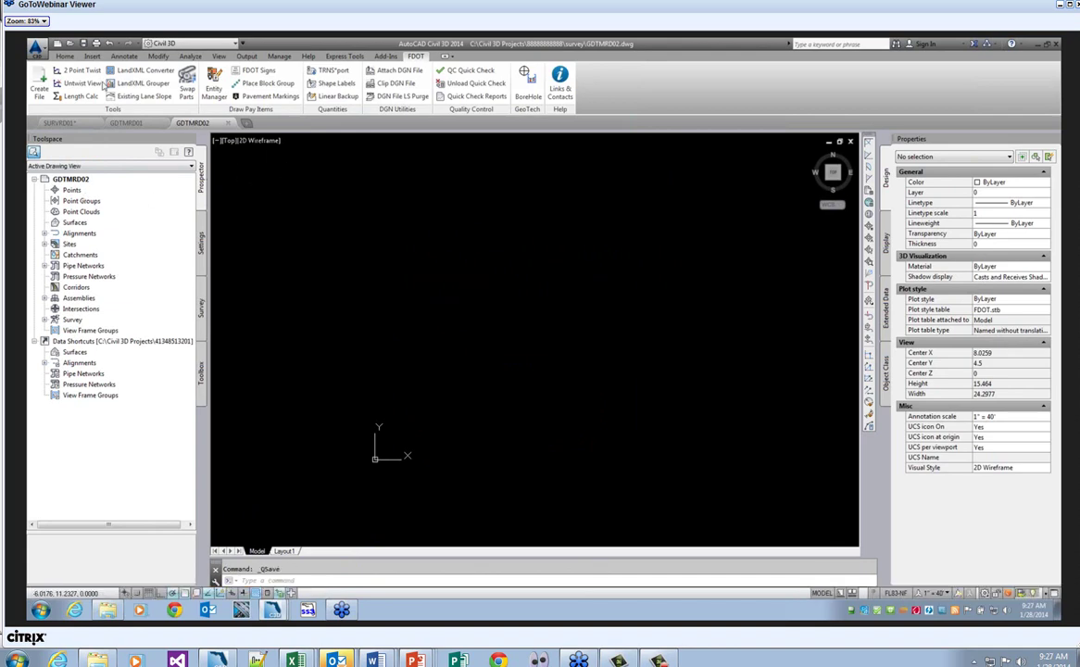
- Import the bridge surface into GDTMRD02 from the LandXML file BridgeDTM01 in the survey folder, keeping all listed data included
left_click(91, 56)
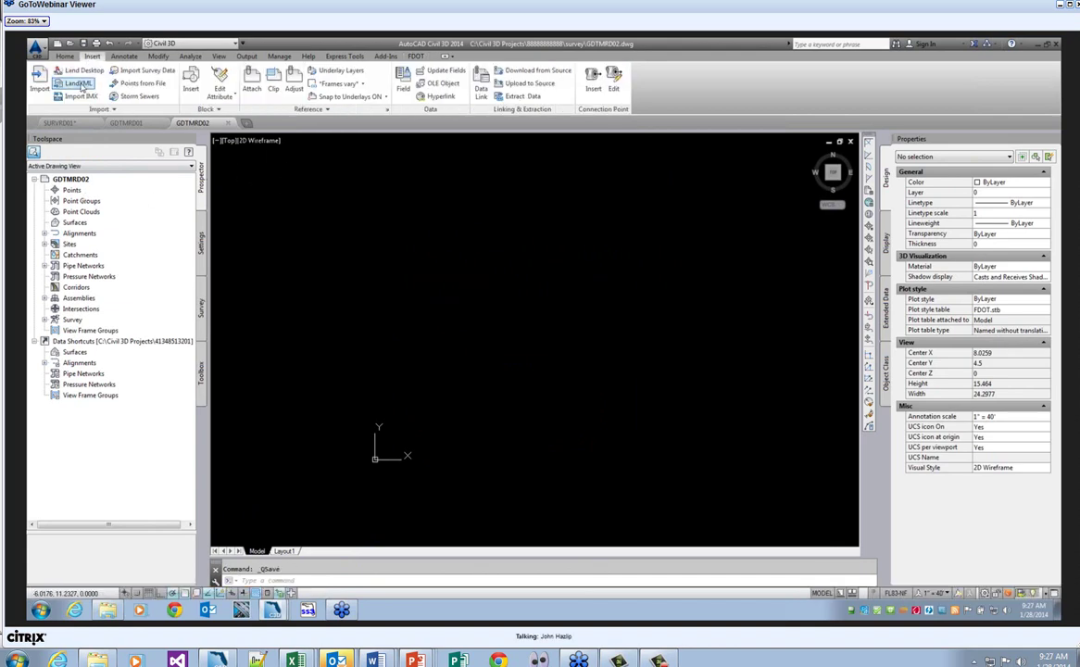
left_click(80, 84)
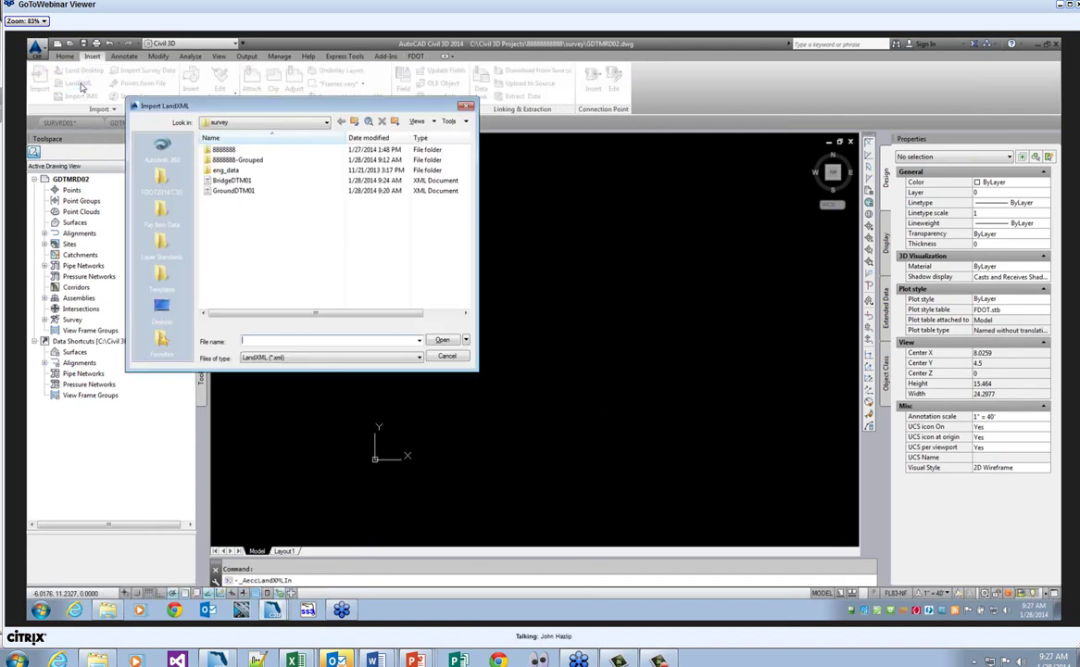
left_click(231, 182)
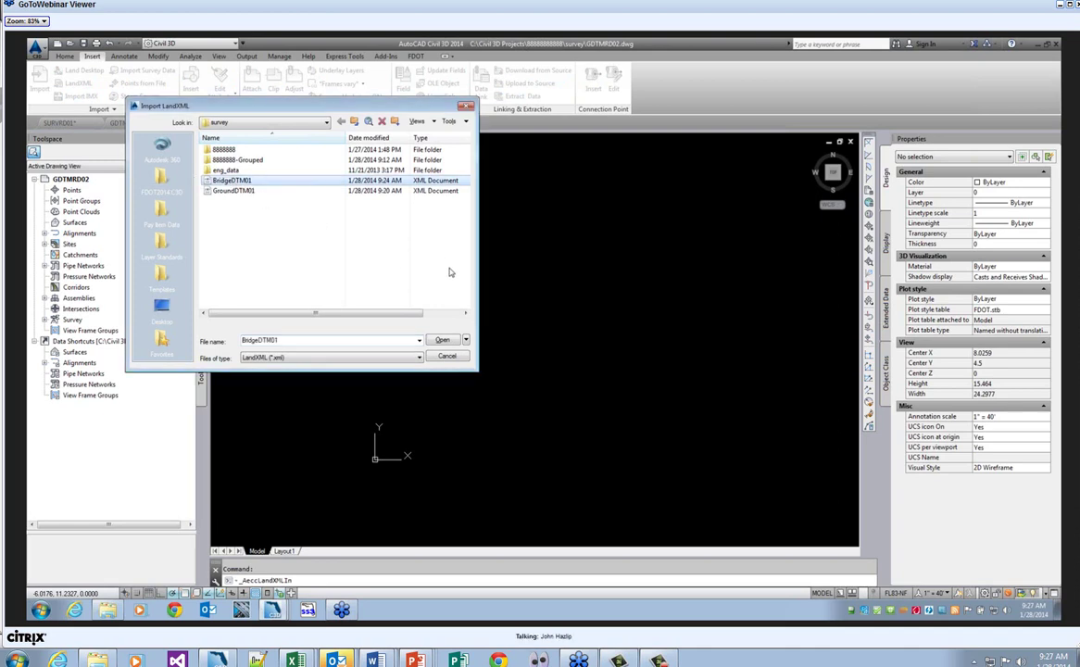
left_click(443, 340)
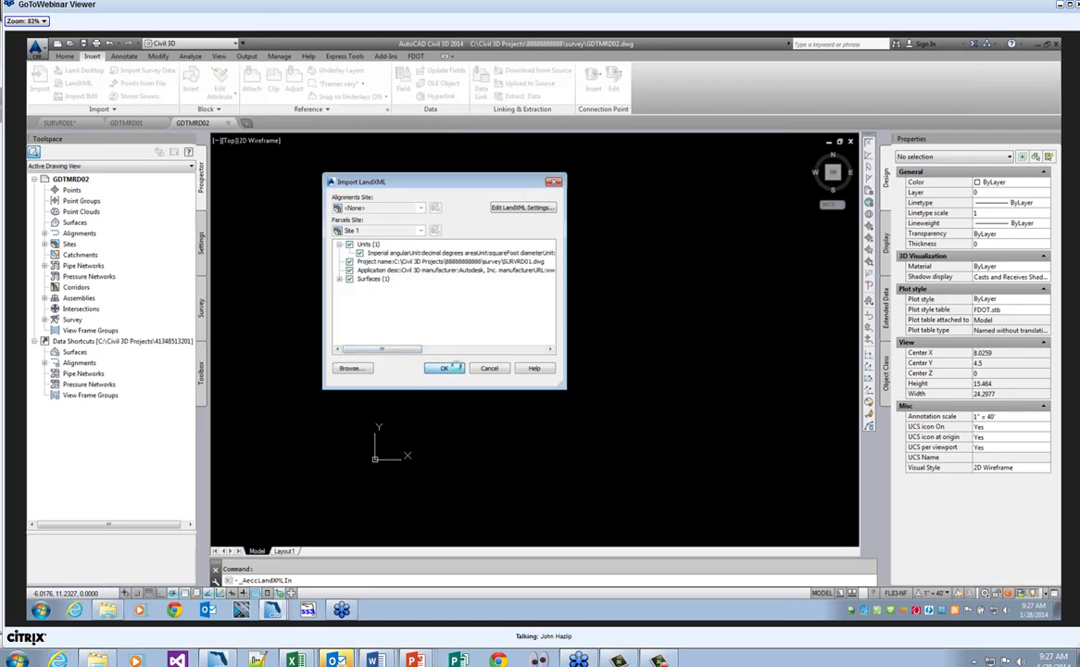
left_click(445, 368)
scroll(460, 302, "down", 2)
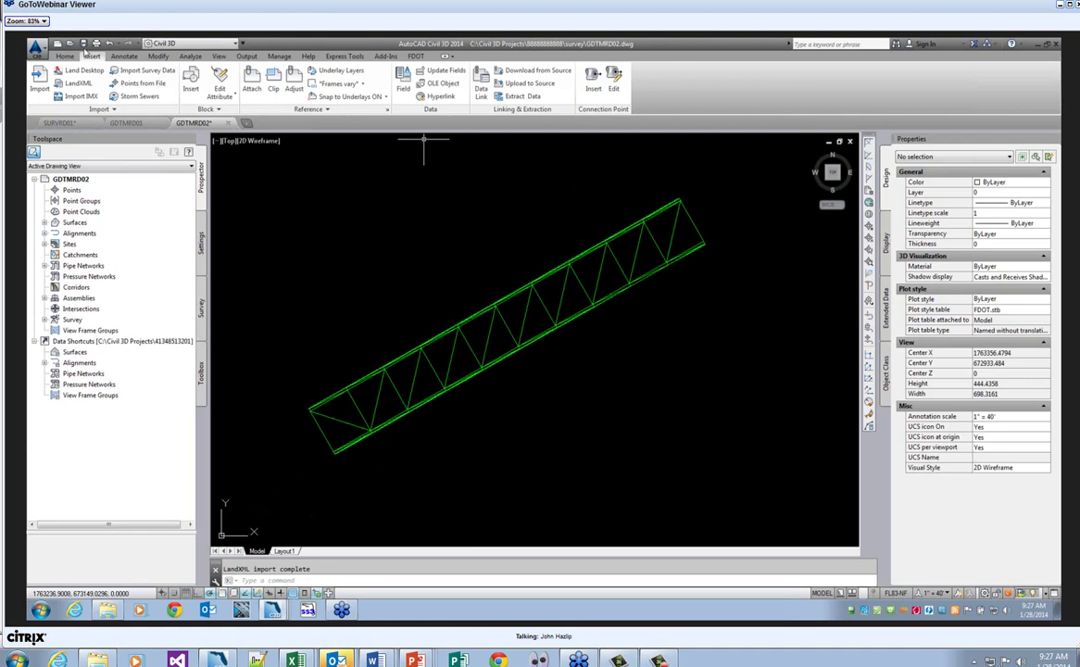
- Save the GDTMRD02 drawing and run the FDOT QC Quick Check on it
left_click(35, 48)
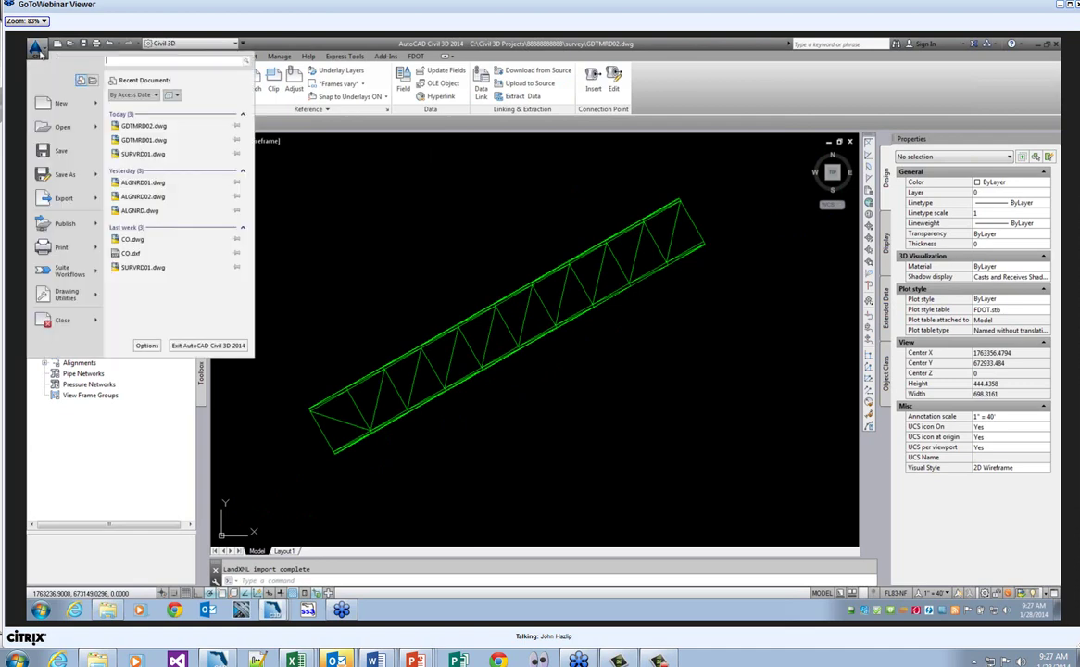
left_click(48, 150)
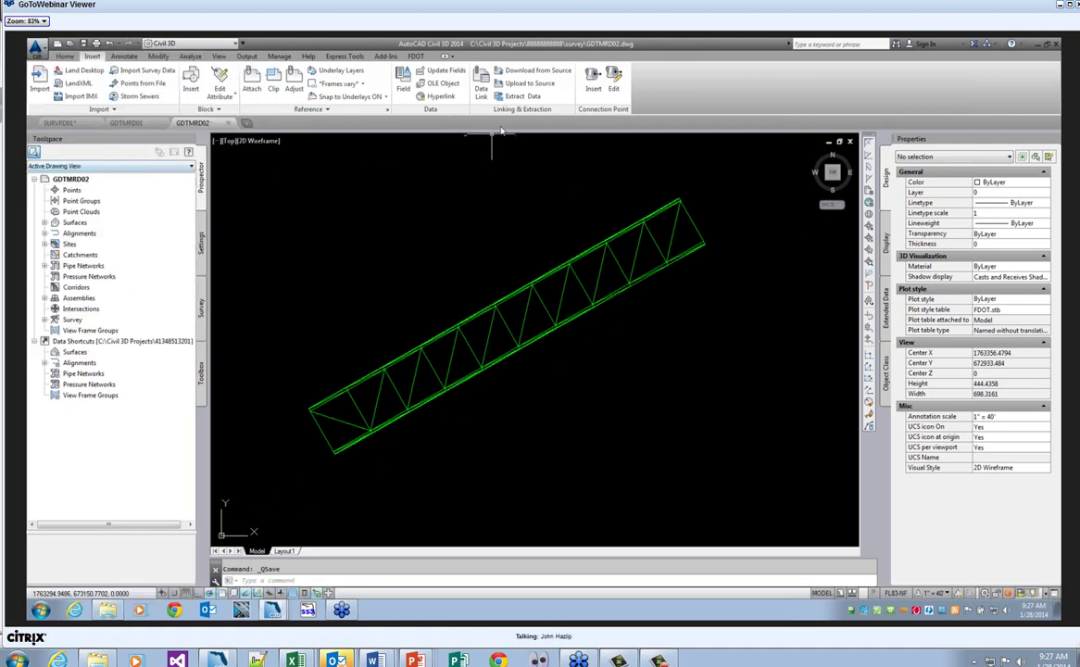
left_click(416, 56)
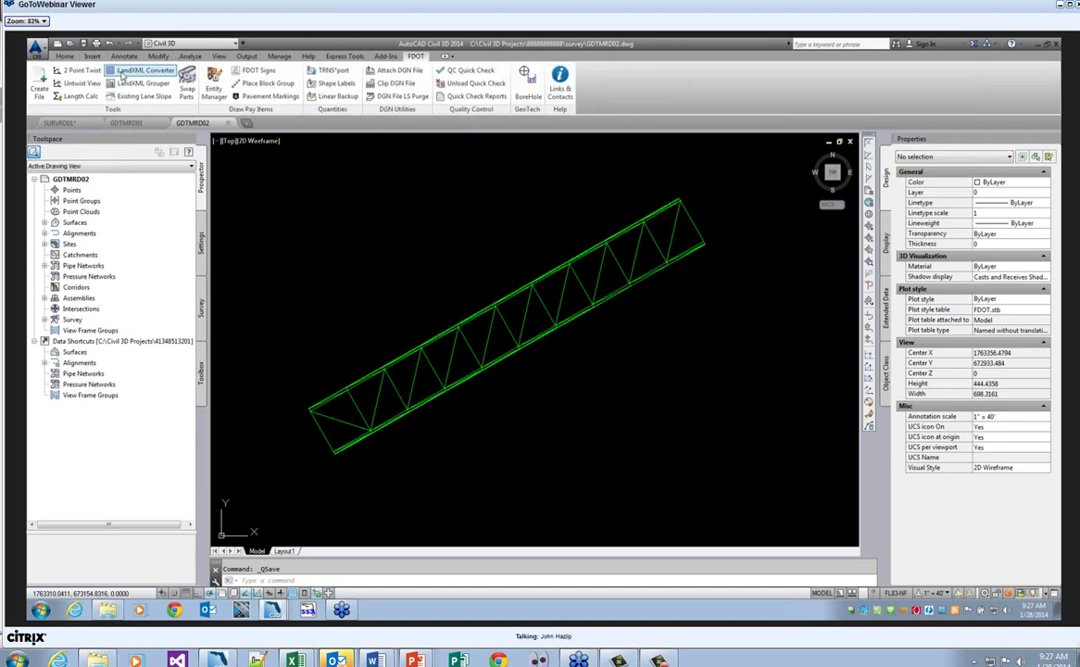
left_click(471, 71)
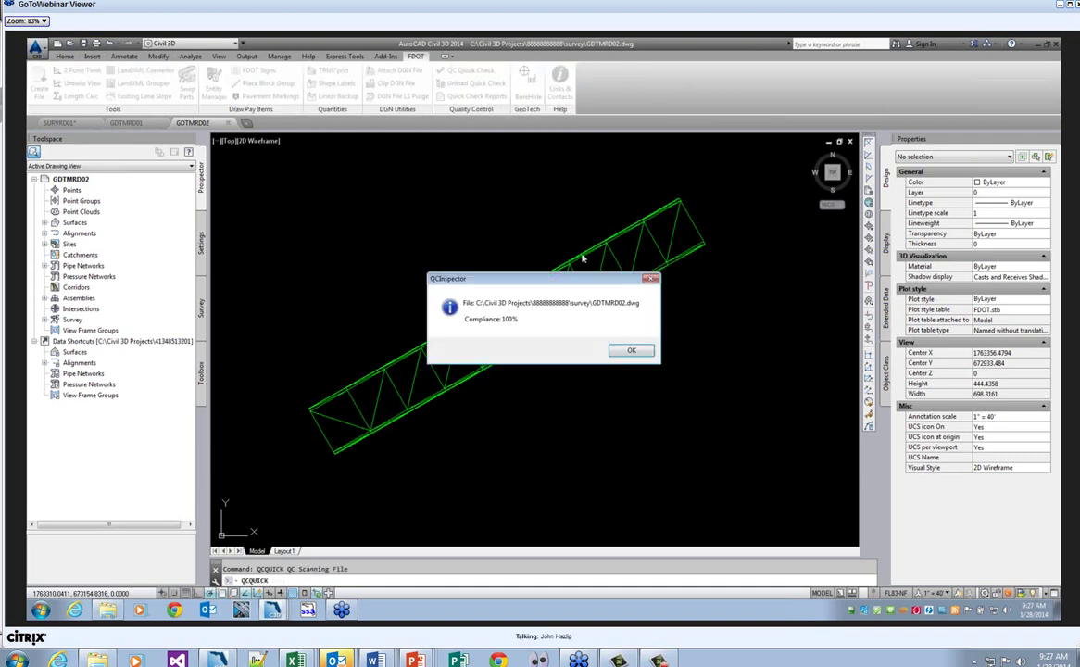
left_click(631, 350)
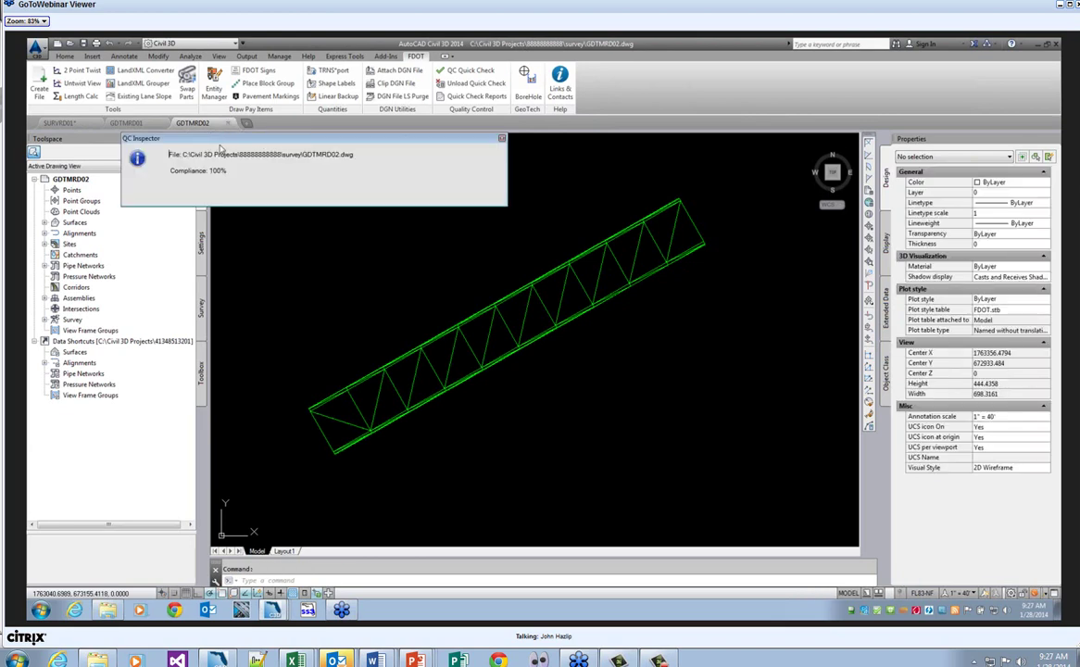
- Close GDTMRD02 and set the surface style of the Bridge surface in SURVRD01 to _No Display
left_click(226, 123)
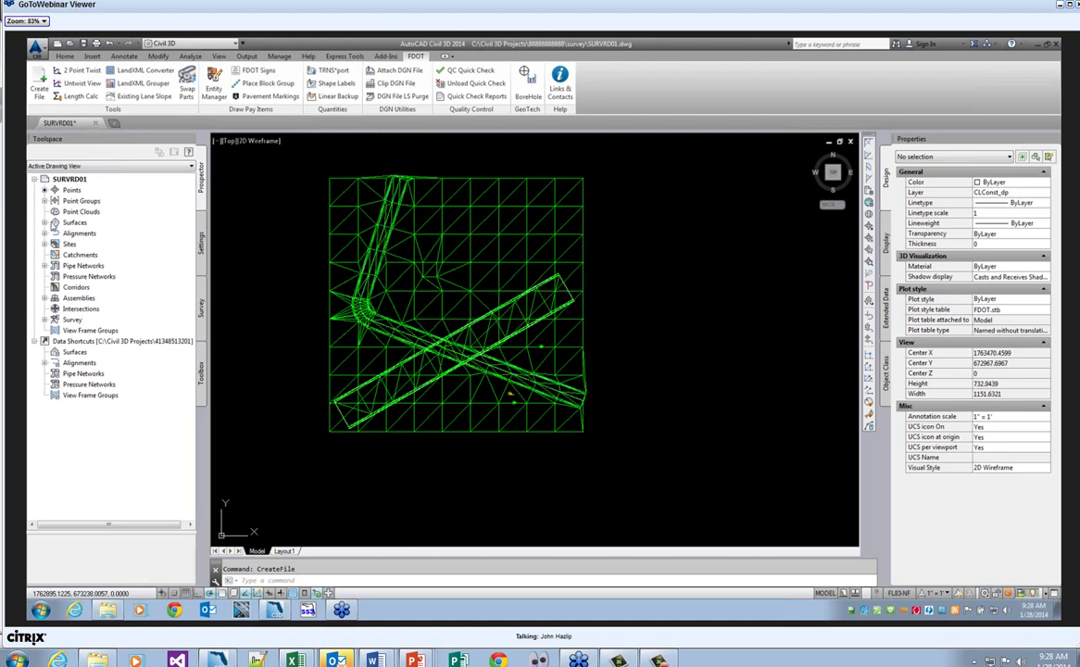
left_click(44, 223)
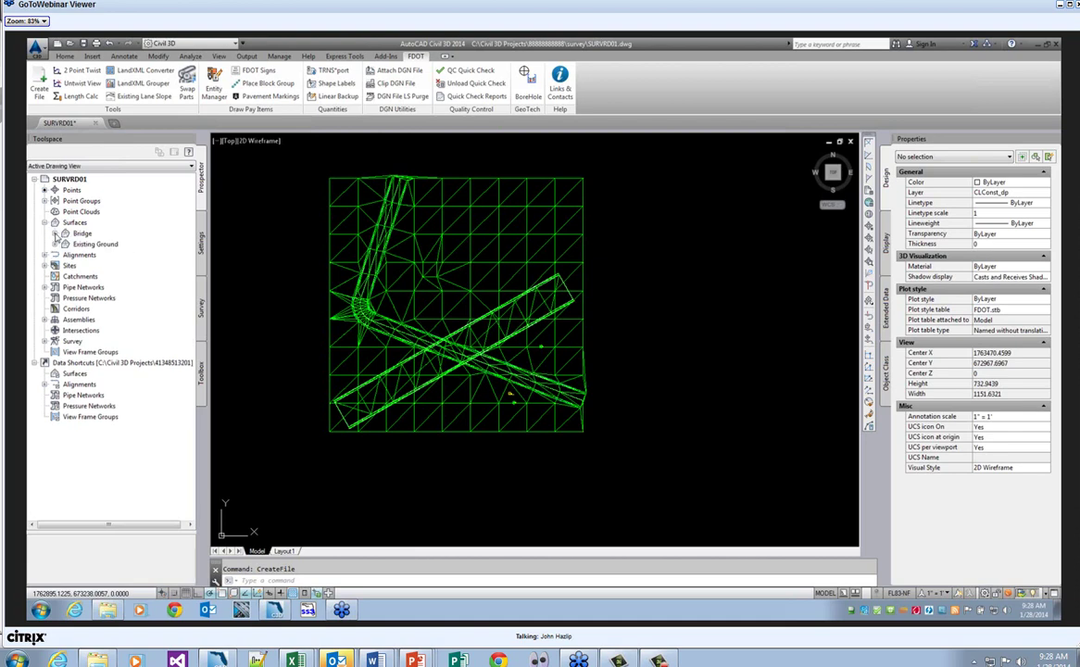
left_click(55, 234)
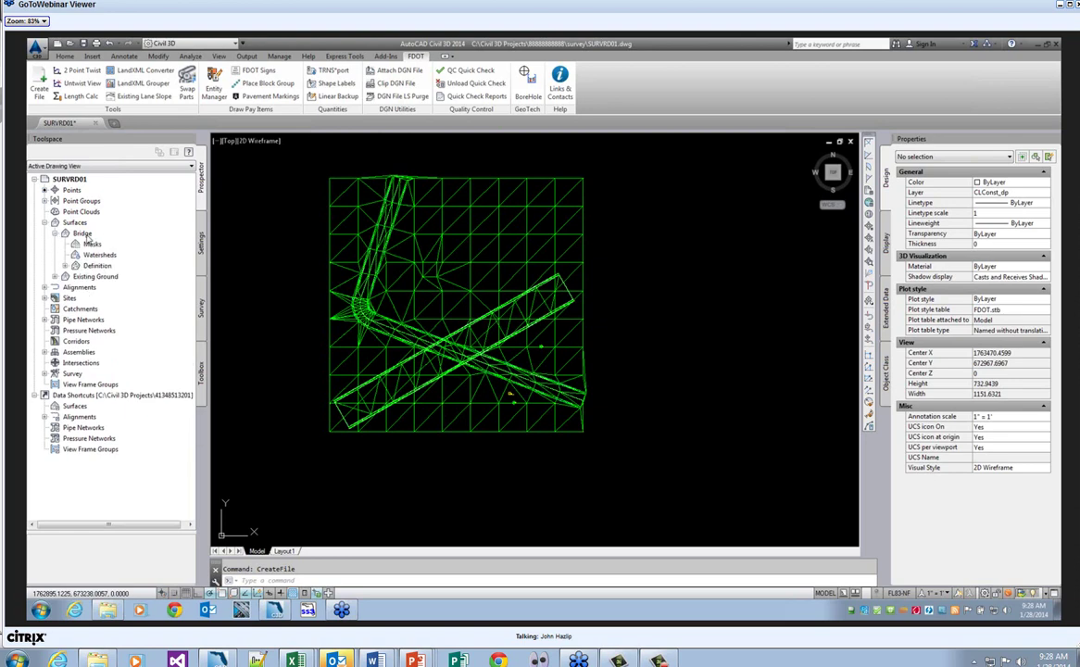
left_click(91, 236)
right_click(87, 235)
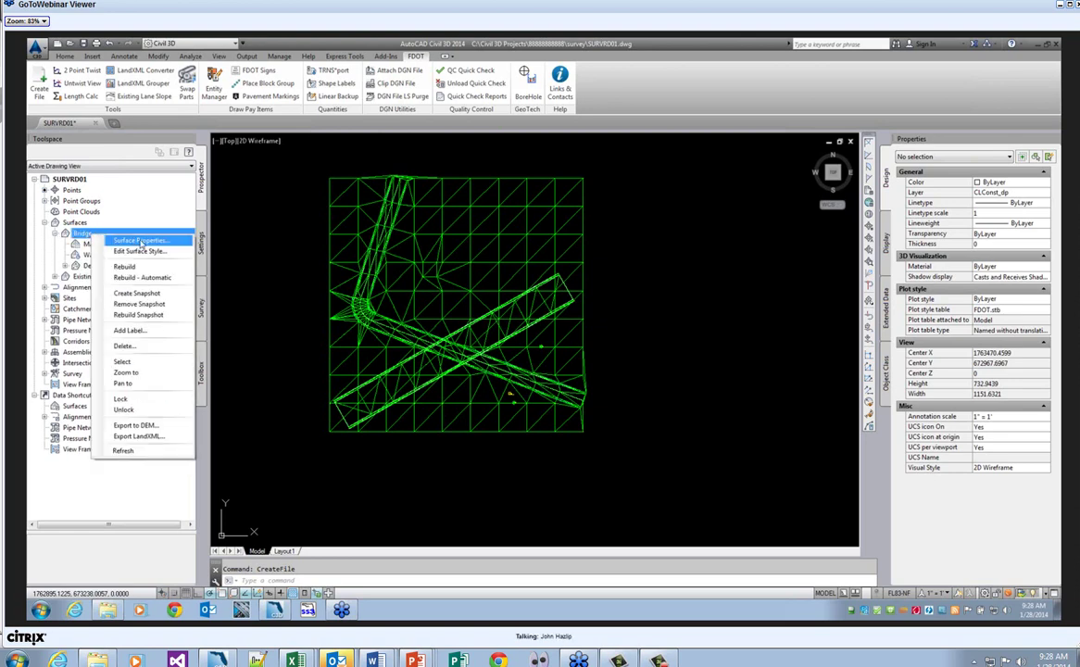
left_click(141, 241)
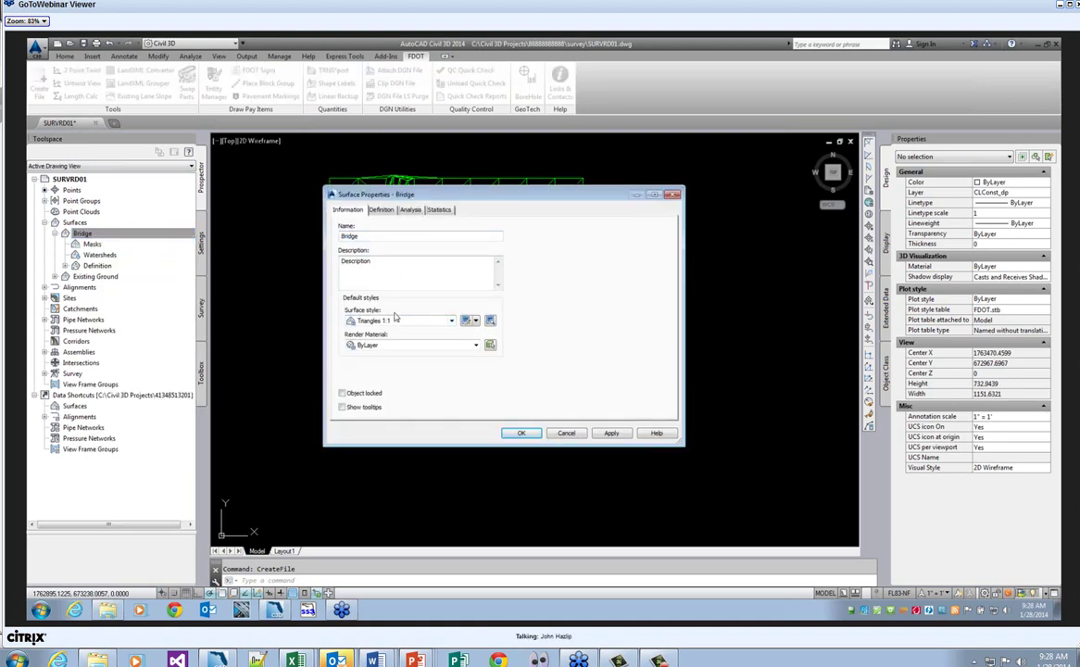
left_click(452, 322)
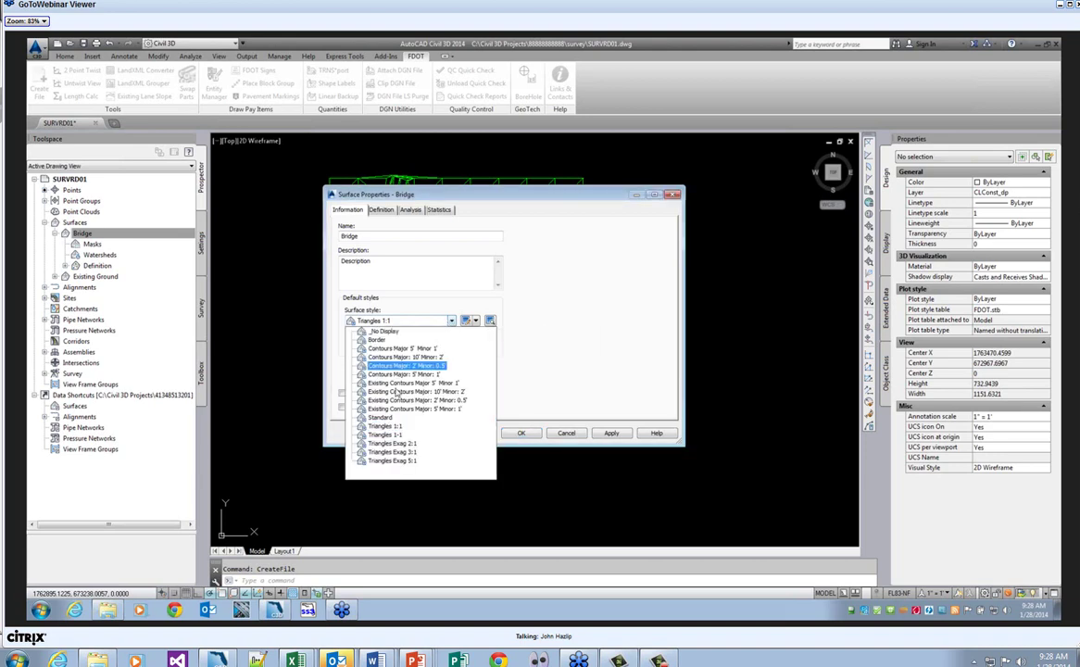
left_click(384, 330)
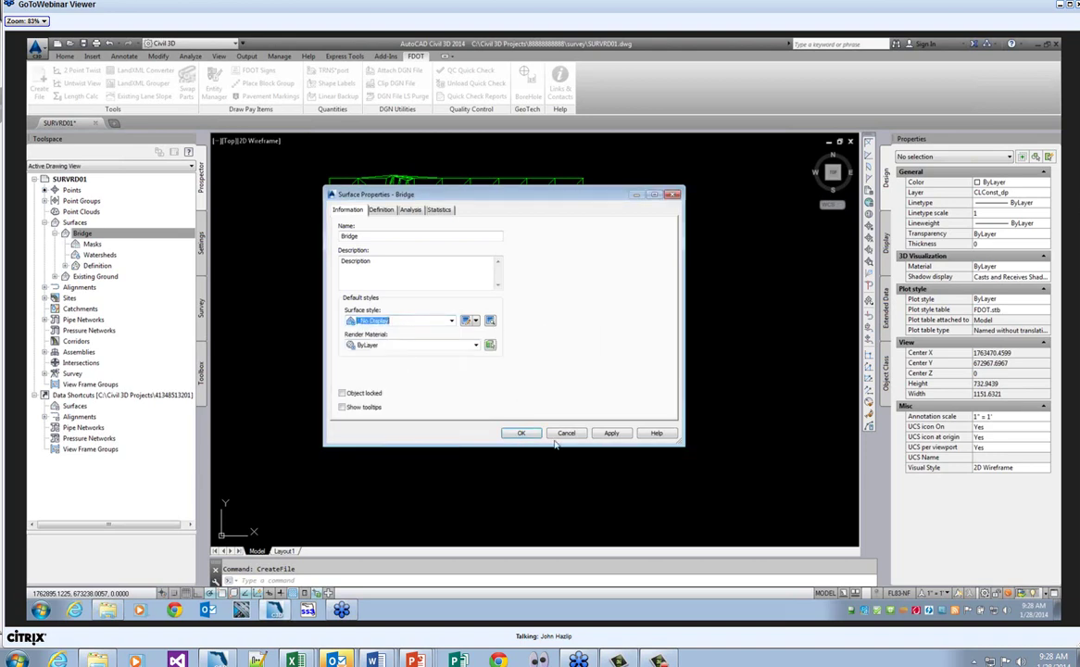
left_click(523, 434)
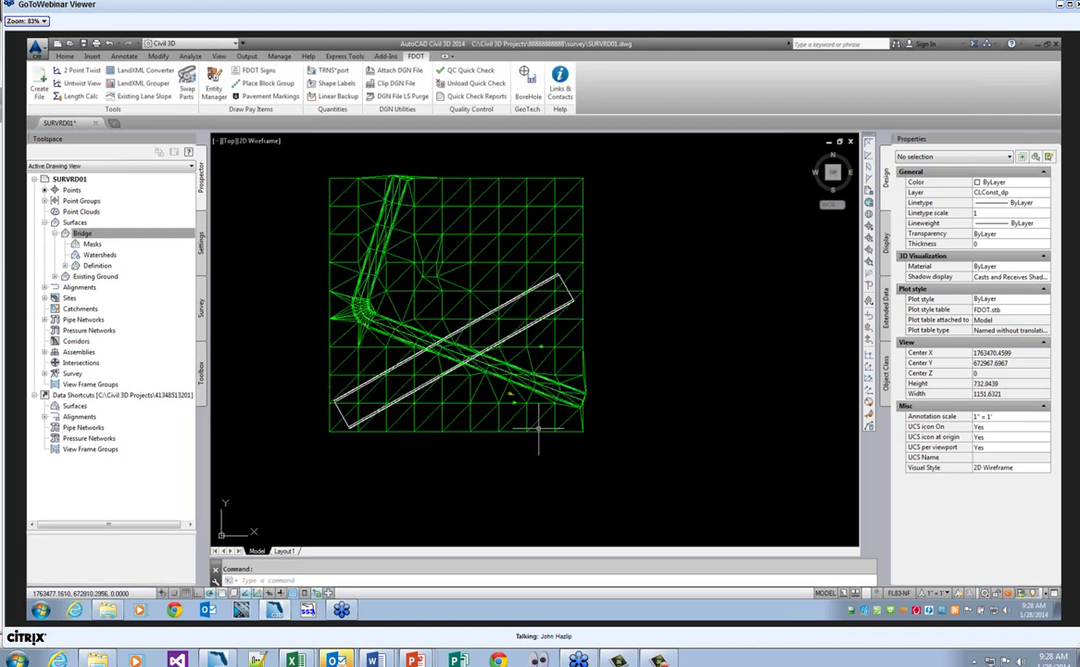
- Set the surface style of the Existing Ground surface in SURVRD01 to _No Display
left_click(128, 237)
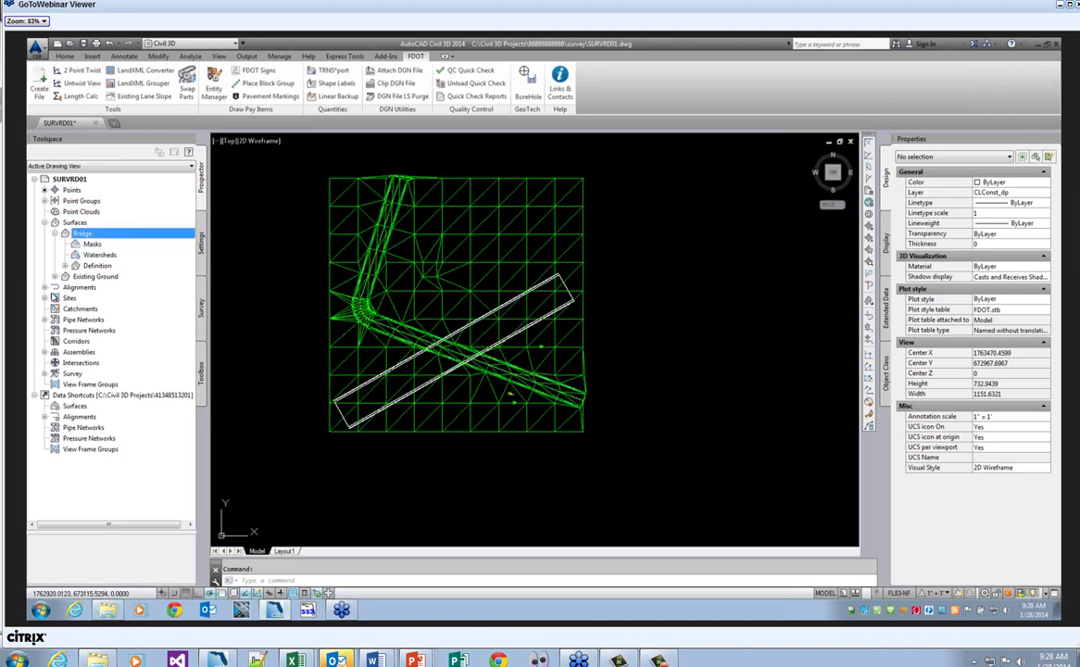
left_click(84, 277)
right_click(91, 277)
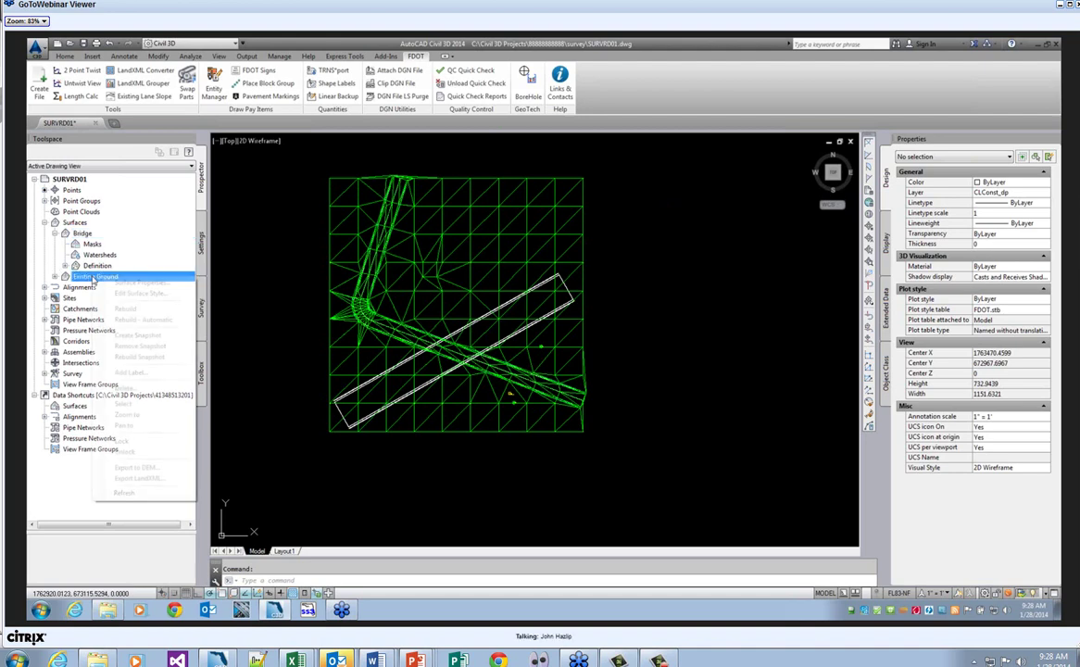
left_click(140, 284)
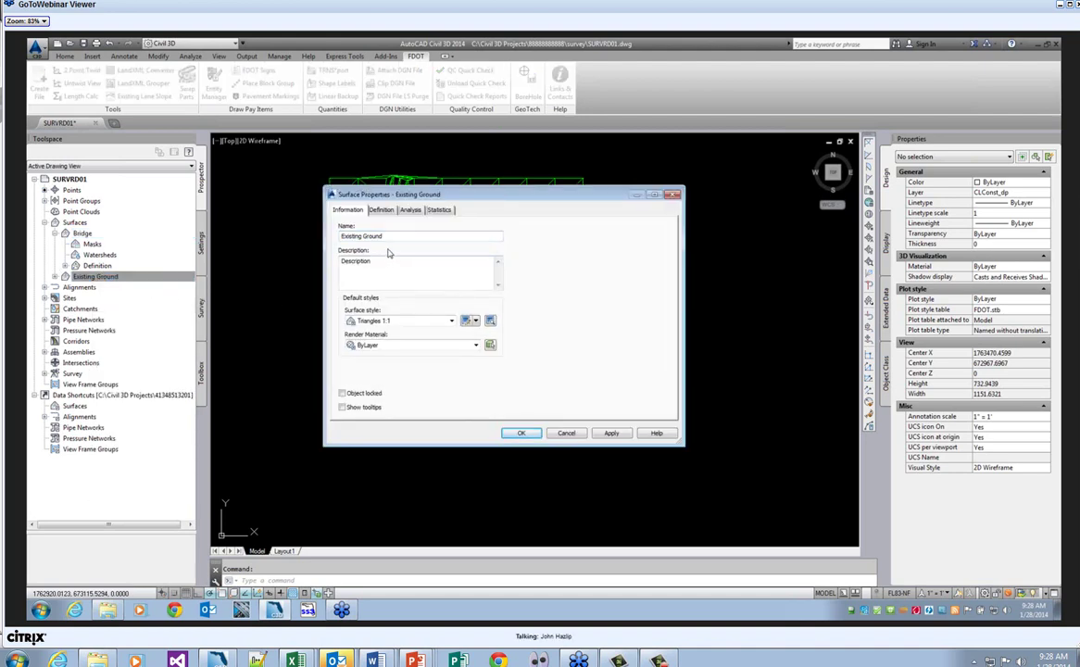
left_click(452, 321)
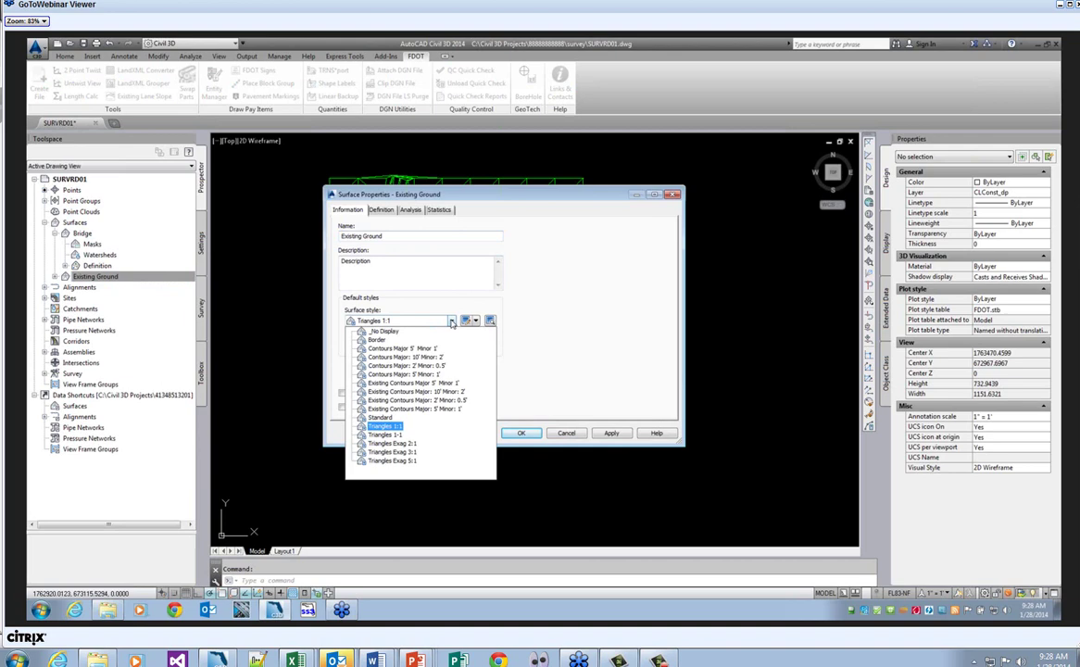
left_click(375, 331)
left_click(521, 433)
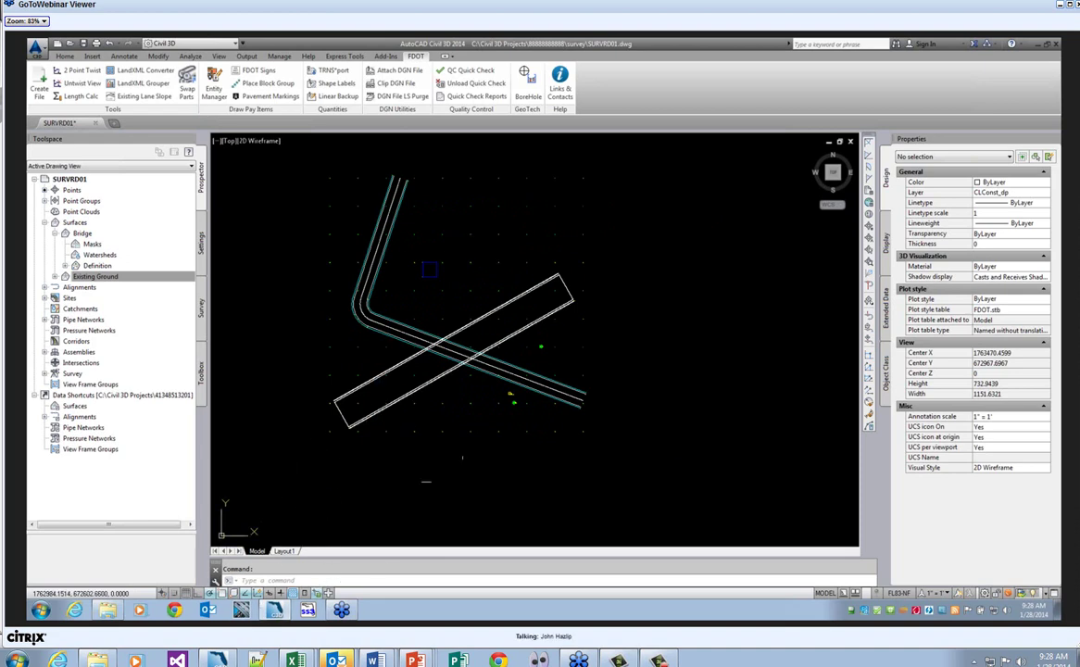
- Run the Import CAiCE Alignments (*.HA) utility of the CAiCE Translator in SURVRD01
mouse_move(501, 369)
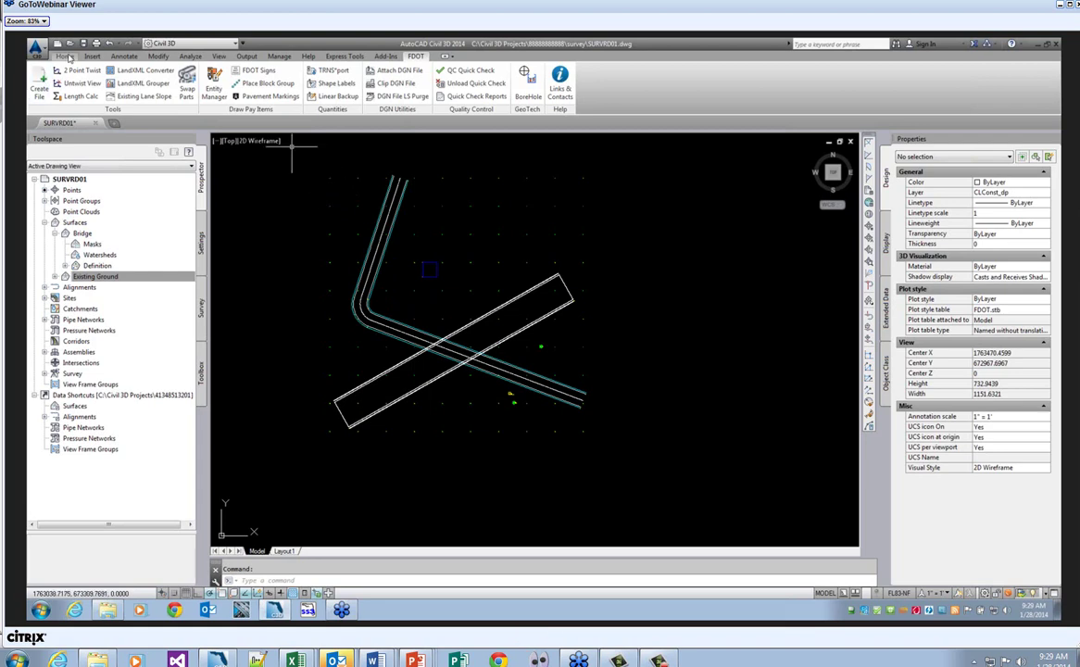
left_click(64, 55)
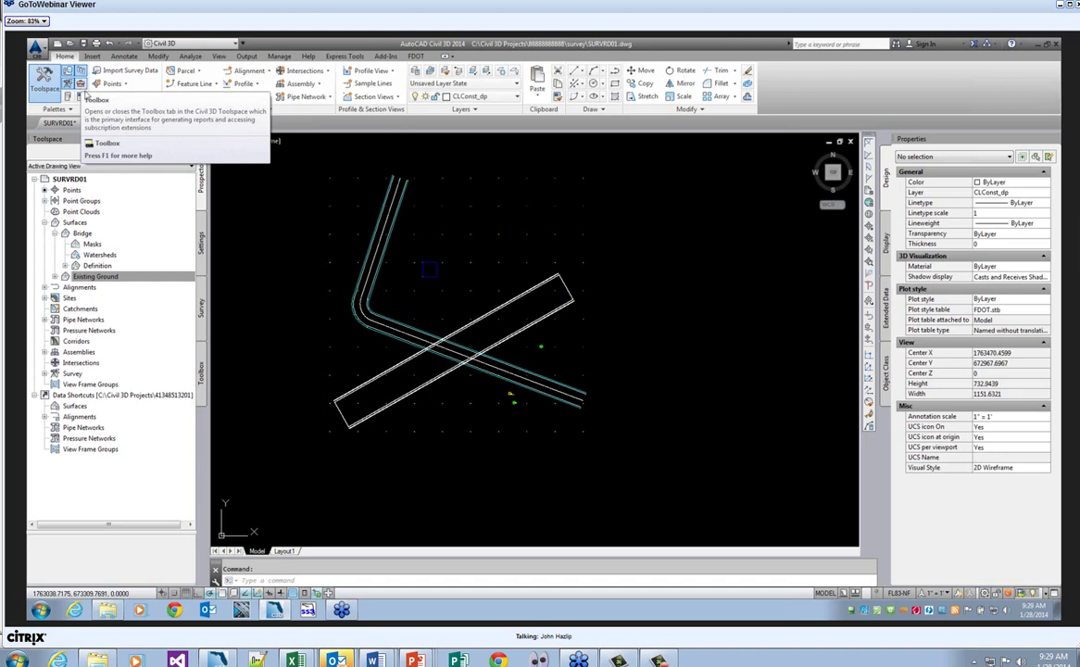
left_click(202, 371)
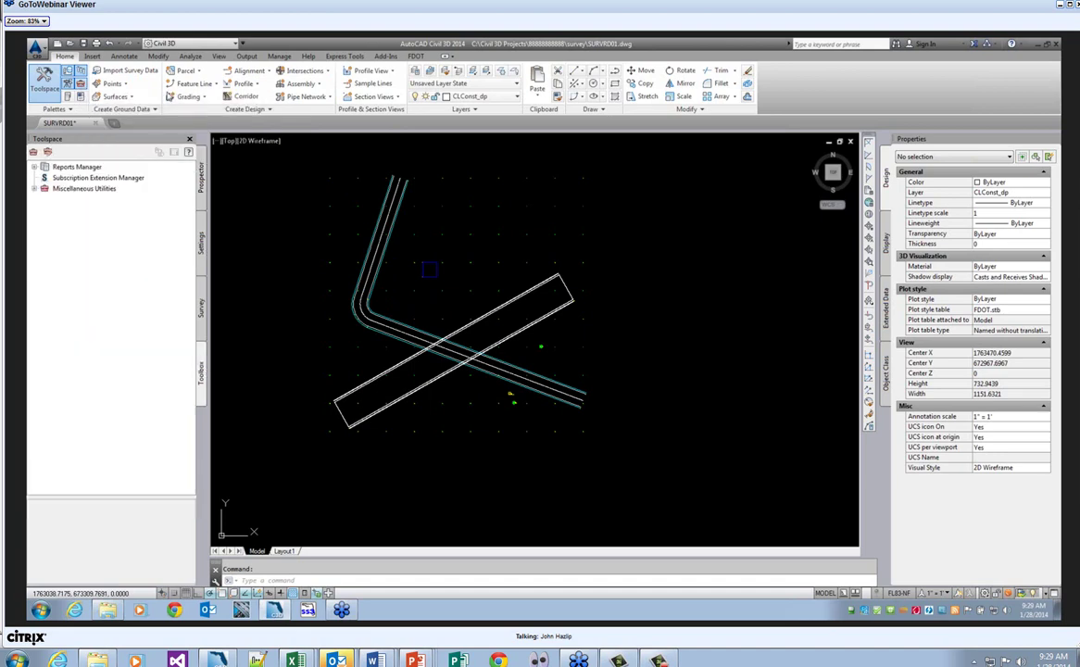
left_click(34, 189)
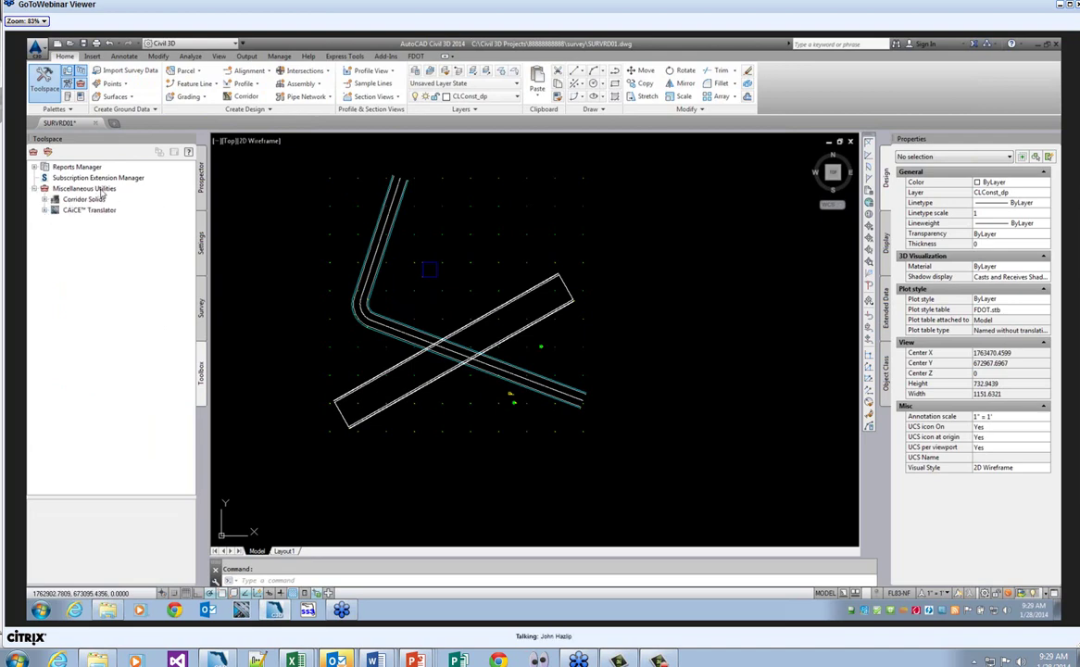
left_click(44, 210)
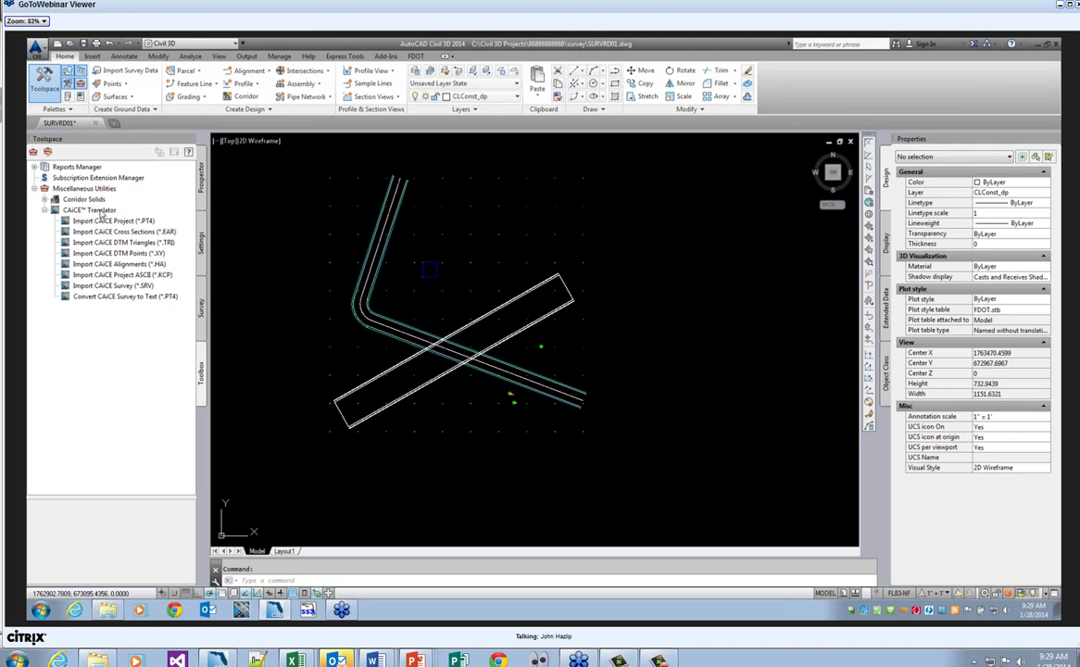
left_click(123, 265)
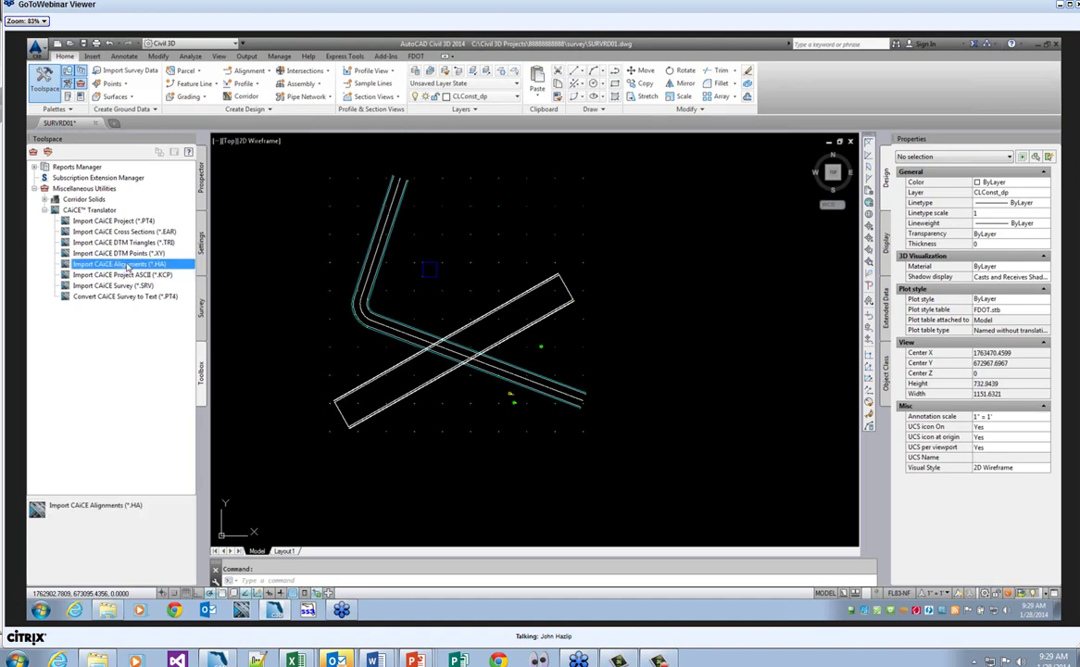
right_click(127, 265)
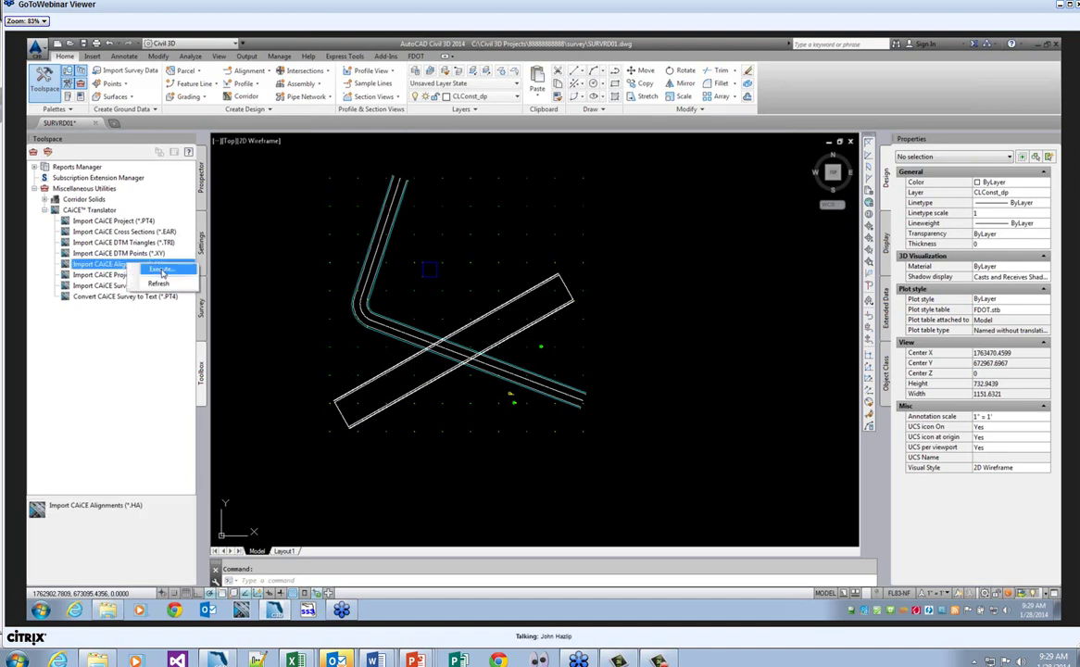
left_click(160, 270)
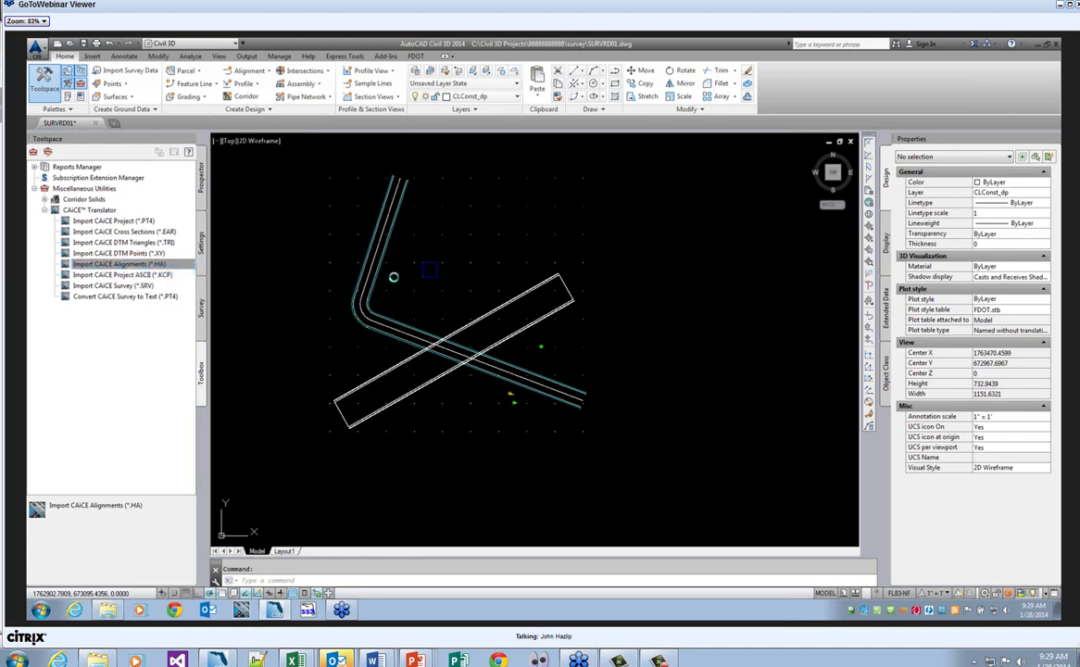
- Choose the CAiCE alignment file BL1.HA# from the 8888888 project folder and open it for import
left_click_drag(275, 111, 339, 123)
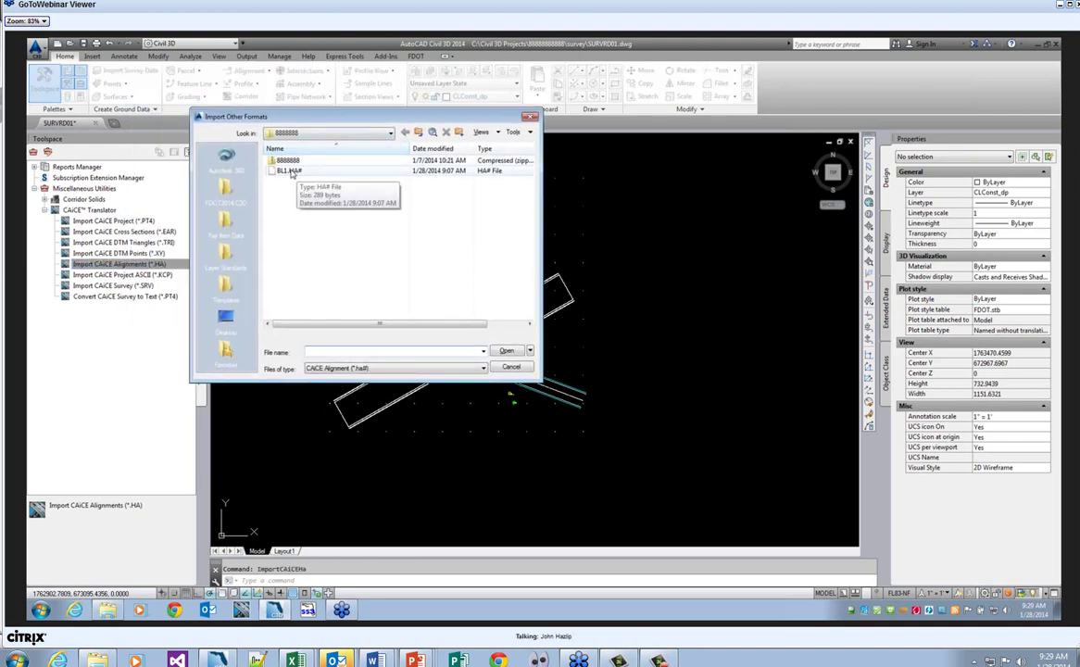
left_click(387, 133)
left_click(379, 133)
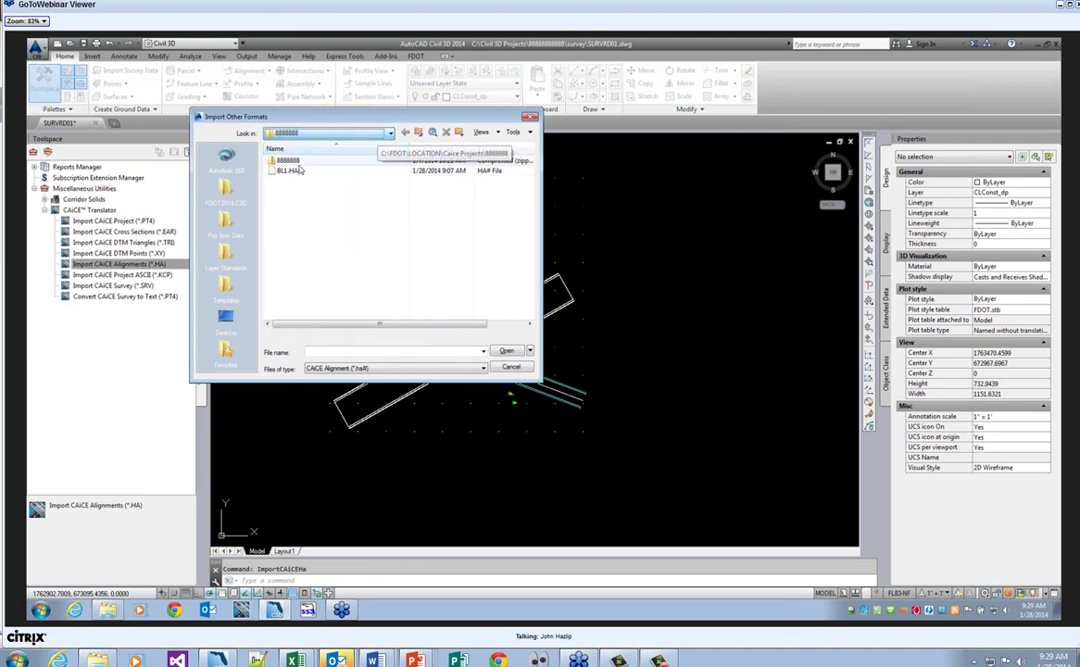
left_click(289, 170)
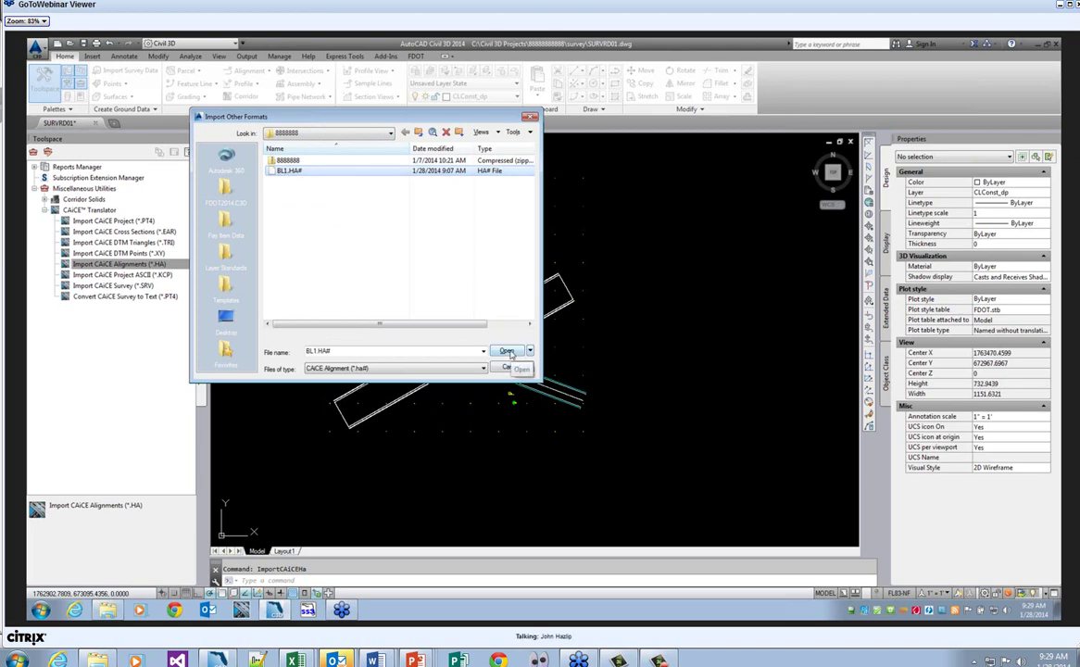
left_click(508, 352)
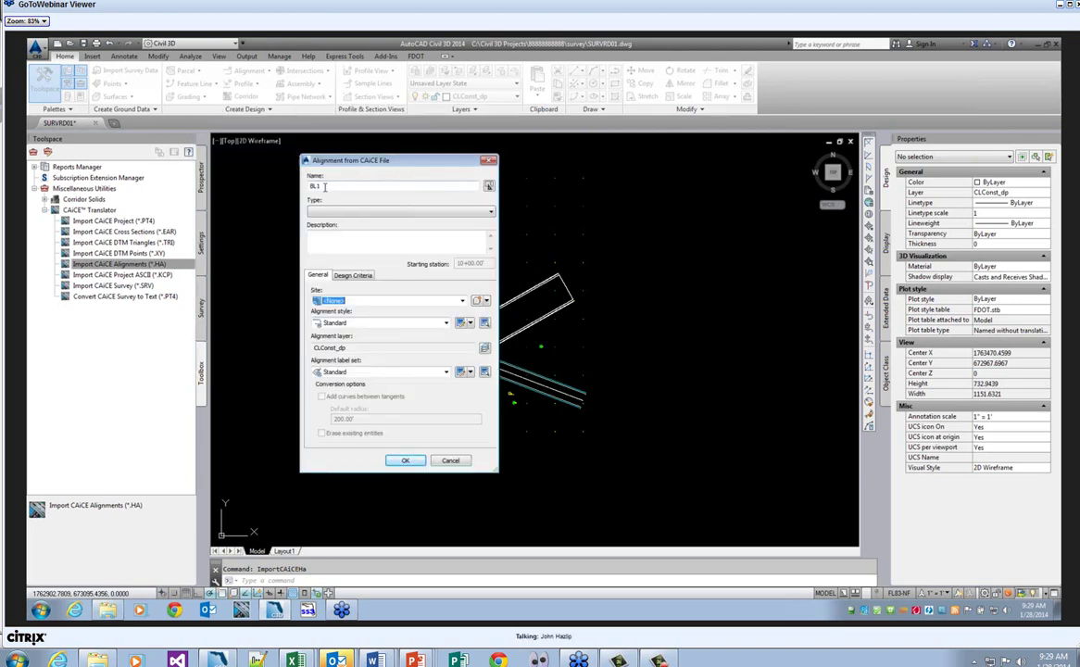
- Set the BL1 alignment's type to Centerline and enter the description "Baseline Survey"
left_click(489, 213)
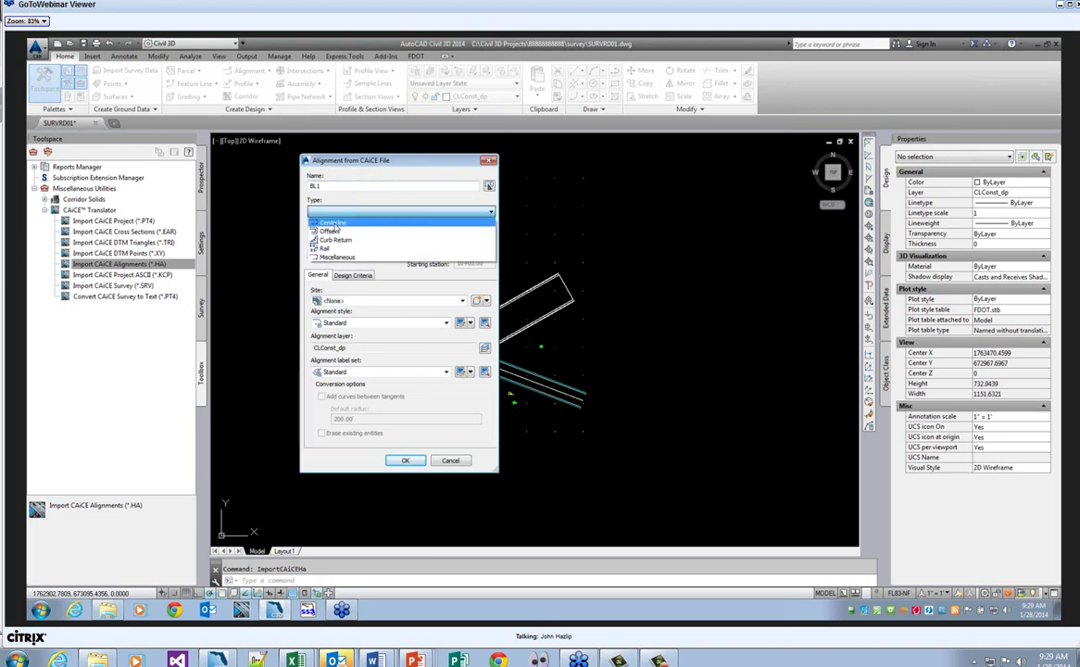
left_click(333, 225)
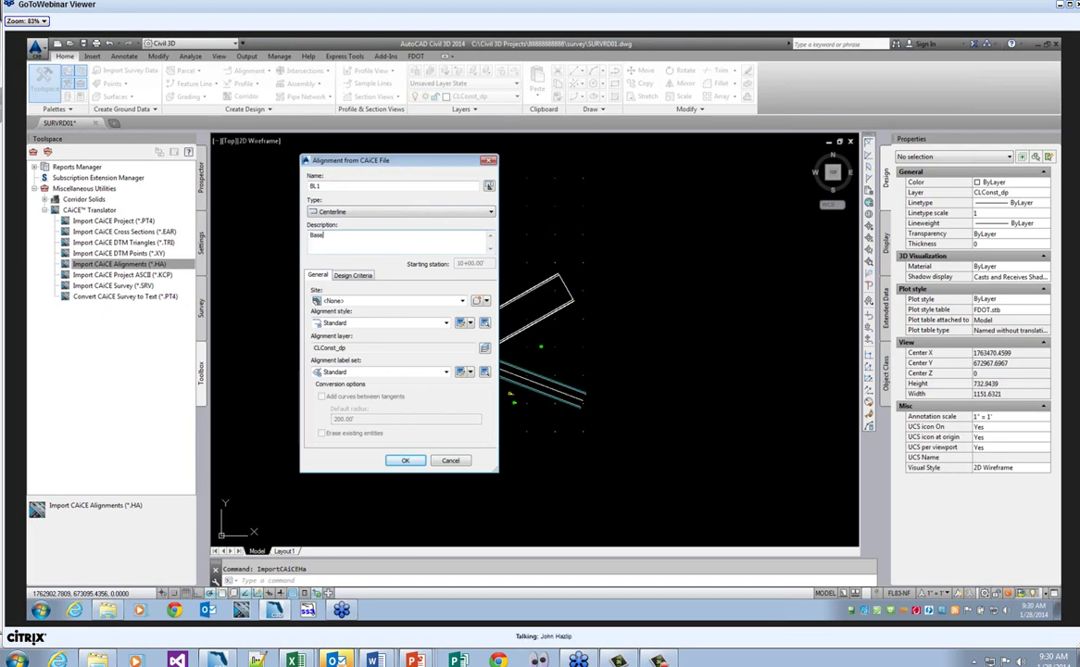
type("Baseline Survey")
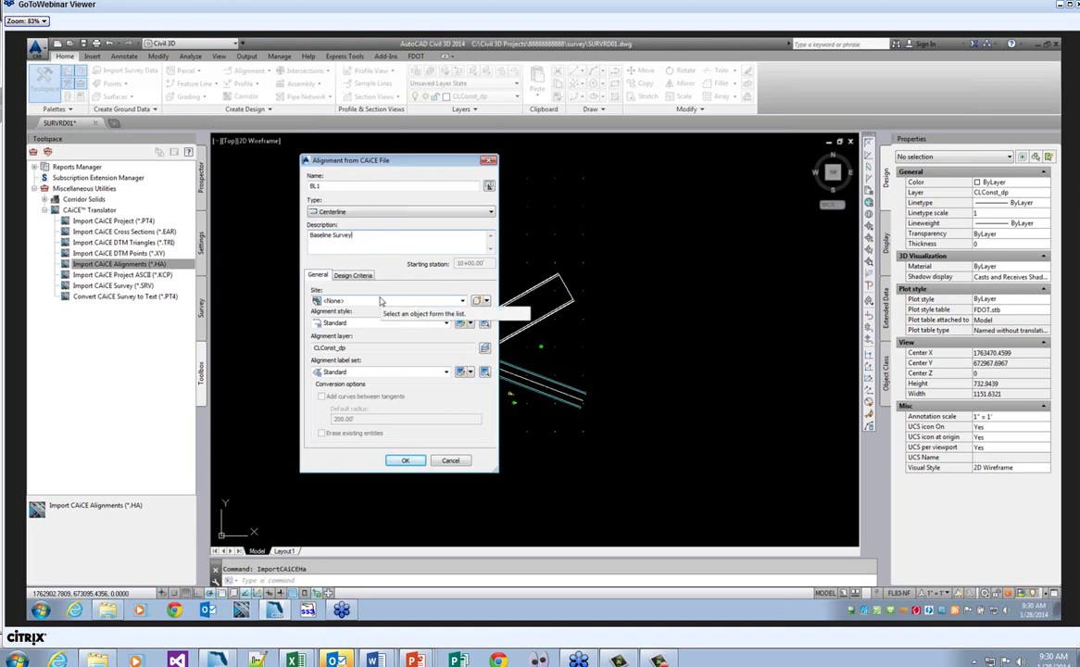
- Assign the FDOT Existing alignment style to the BL1 alignment being imported
left_click(445, 322)
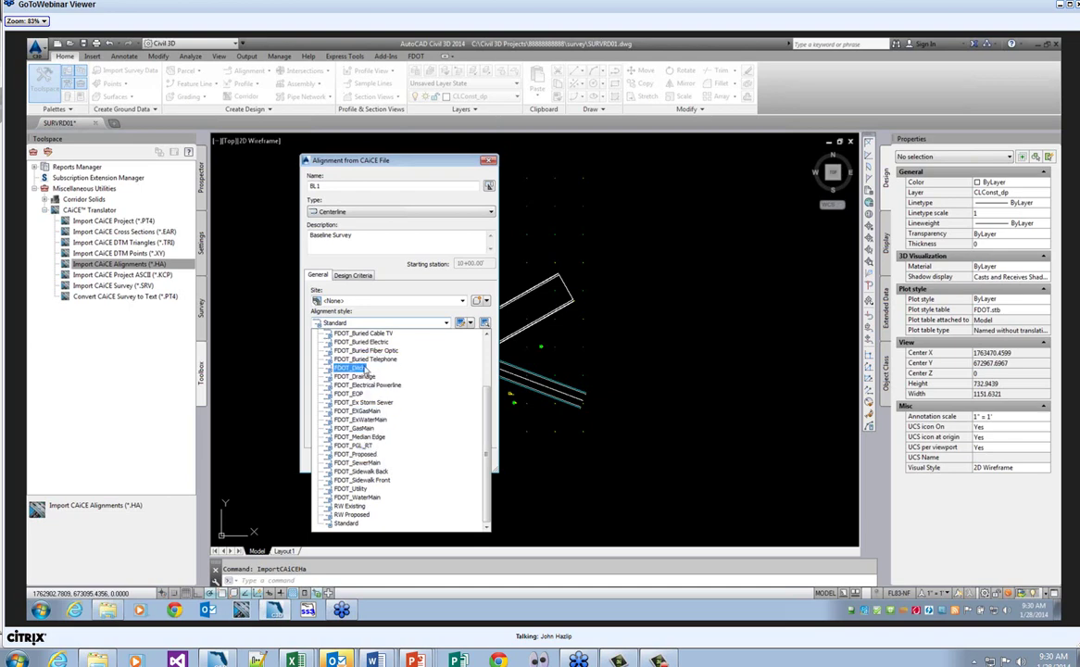
scroll(358, 361, "up", 2)
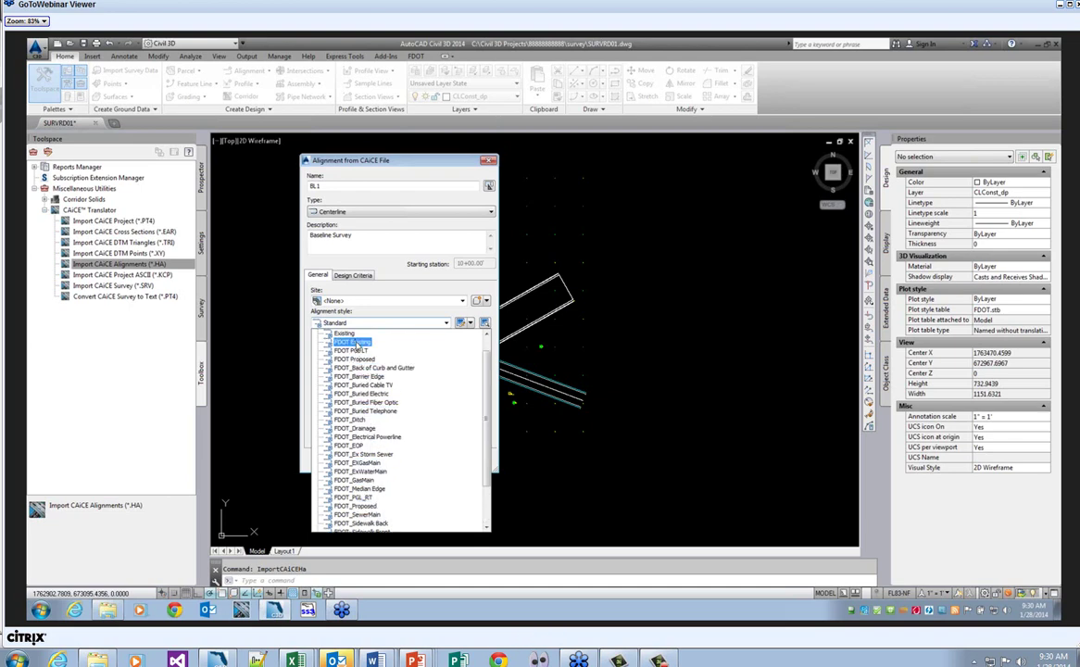
left_click(357, 342)
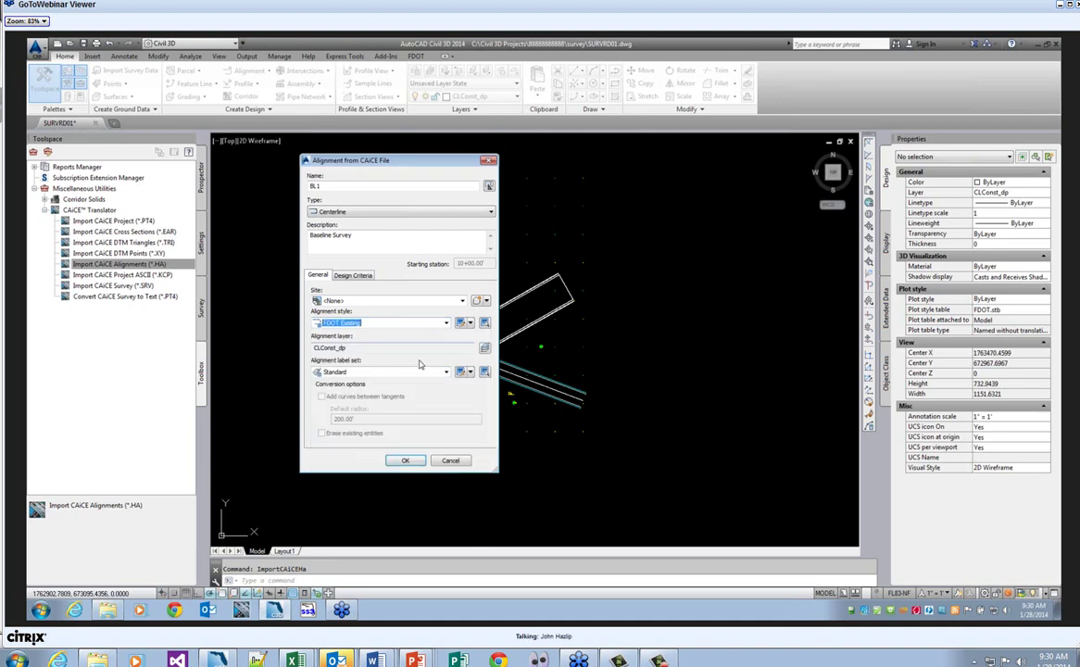
- Choose BaselineSurvey as the base layer for the BL1 alignment and accept the object layer settings
left_click(485, 348)
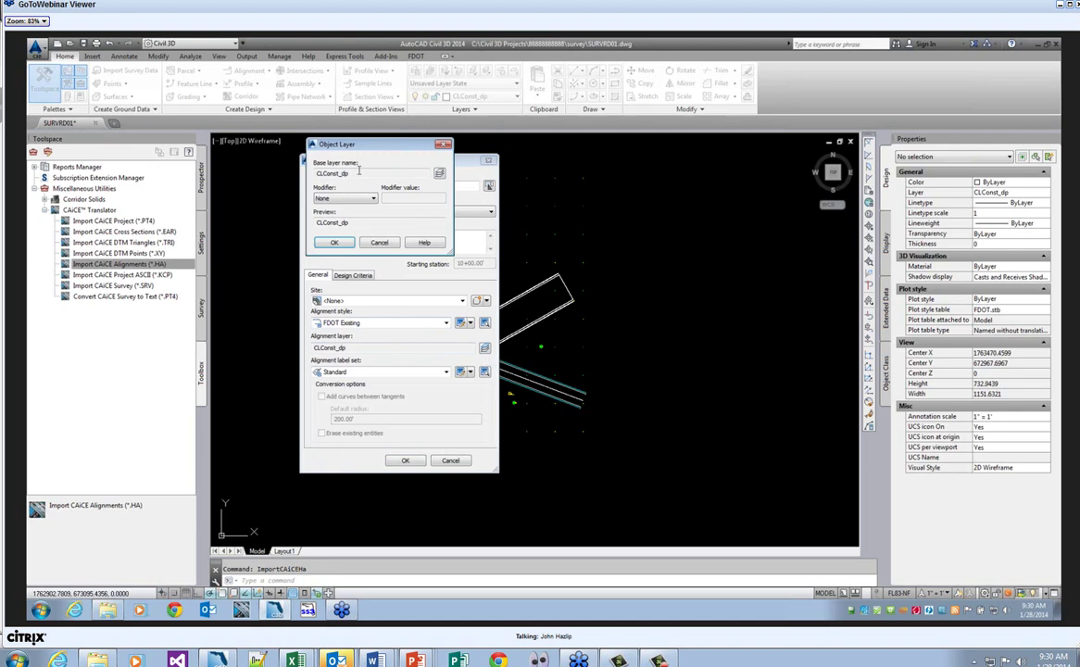
left_click(439, 174)
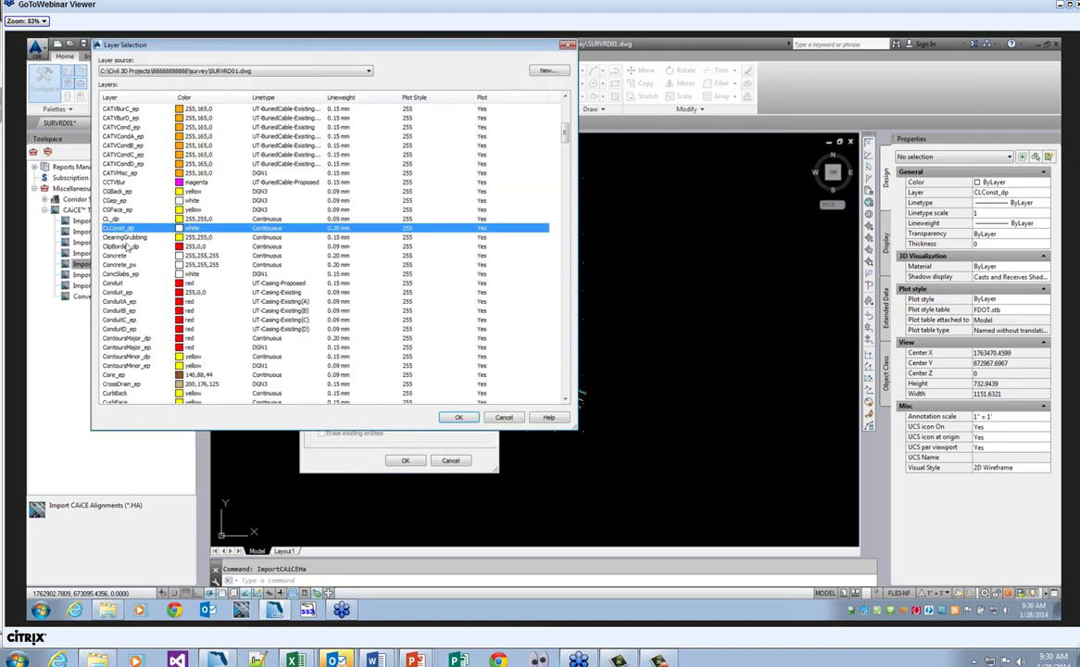
scroll(124, 246, "up", 8)
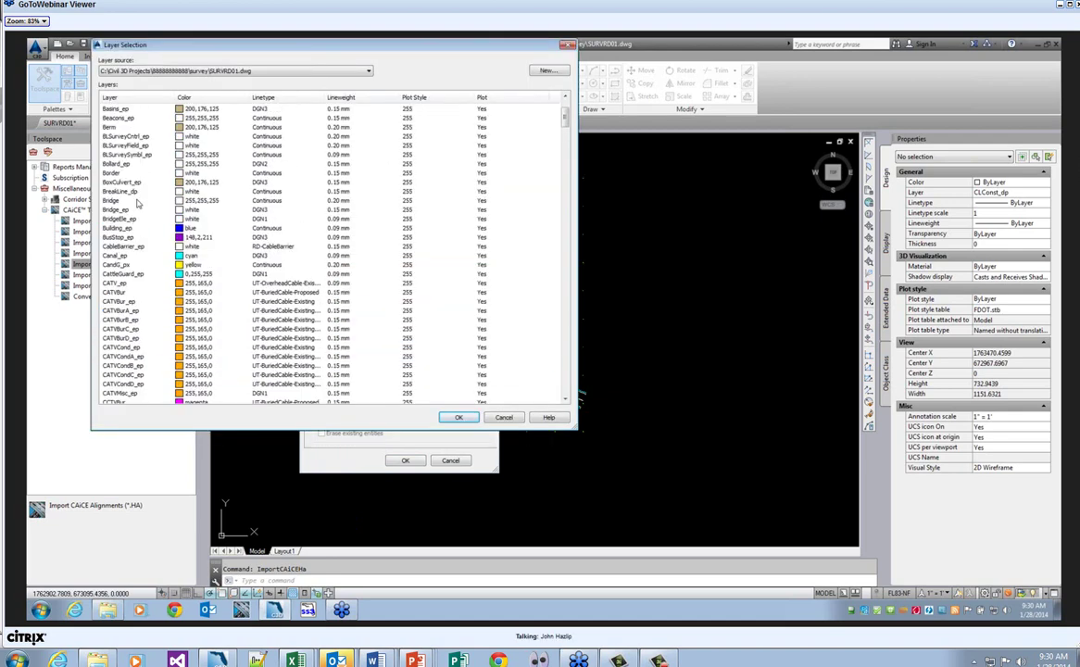
scroll(137, 203, "up", 2)
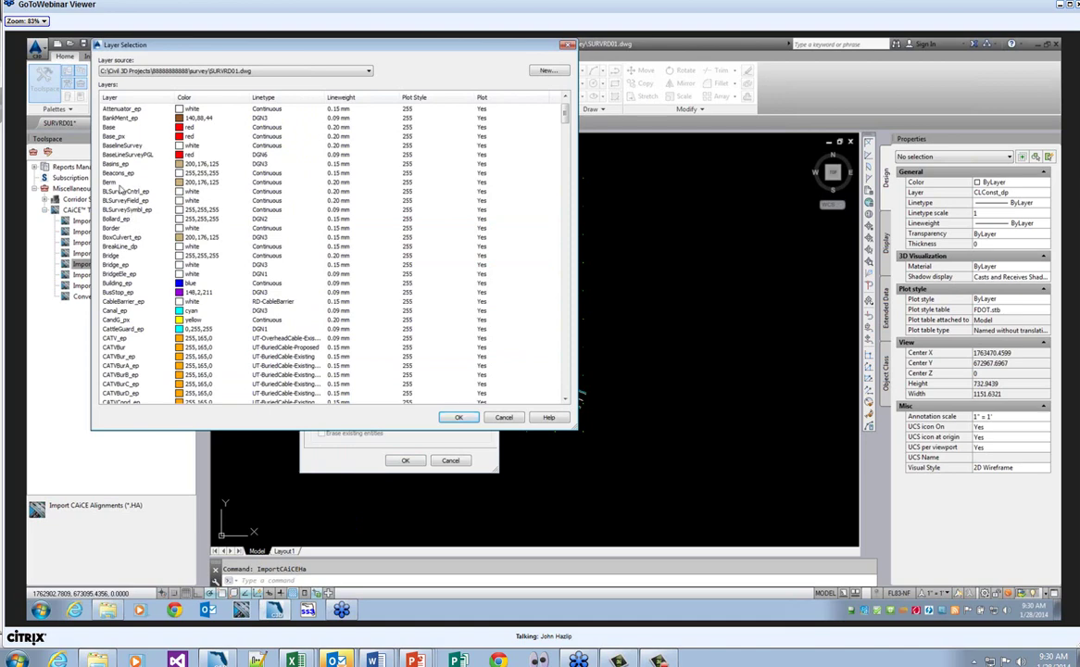
left_click(124, 145)
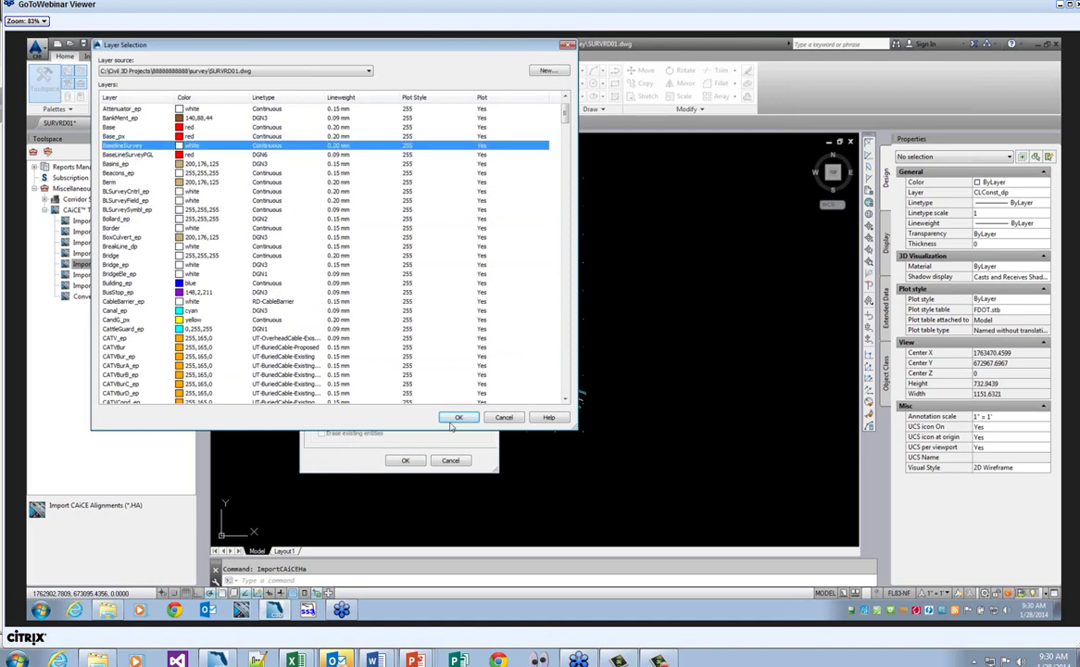
left_click(456, 417)
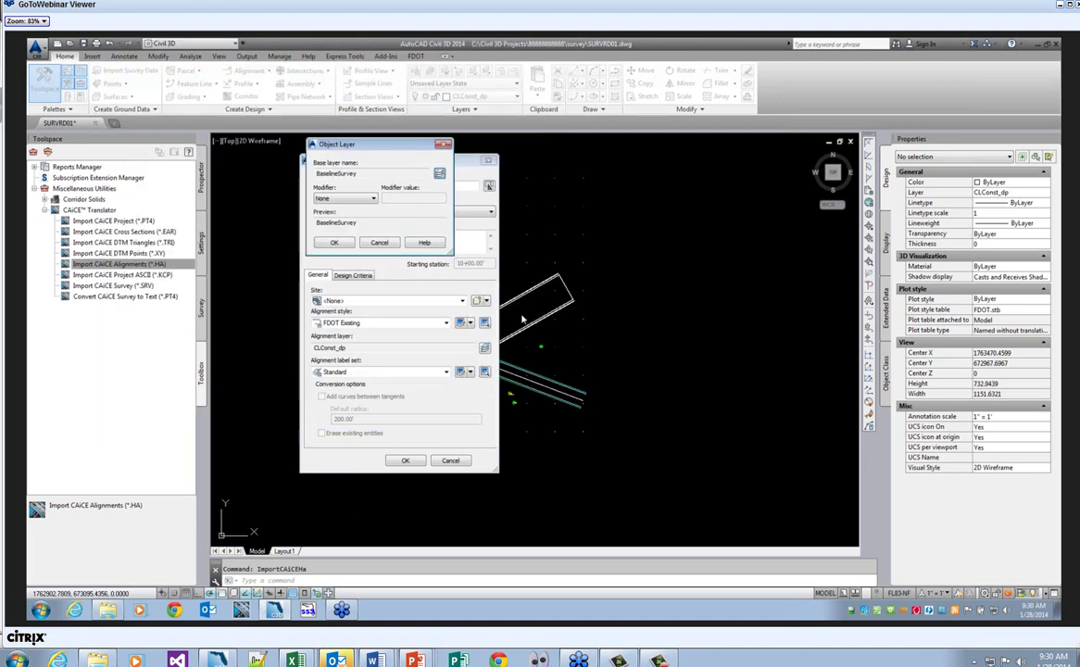
left_click(335, 243)
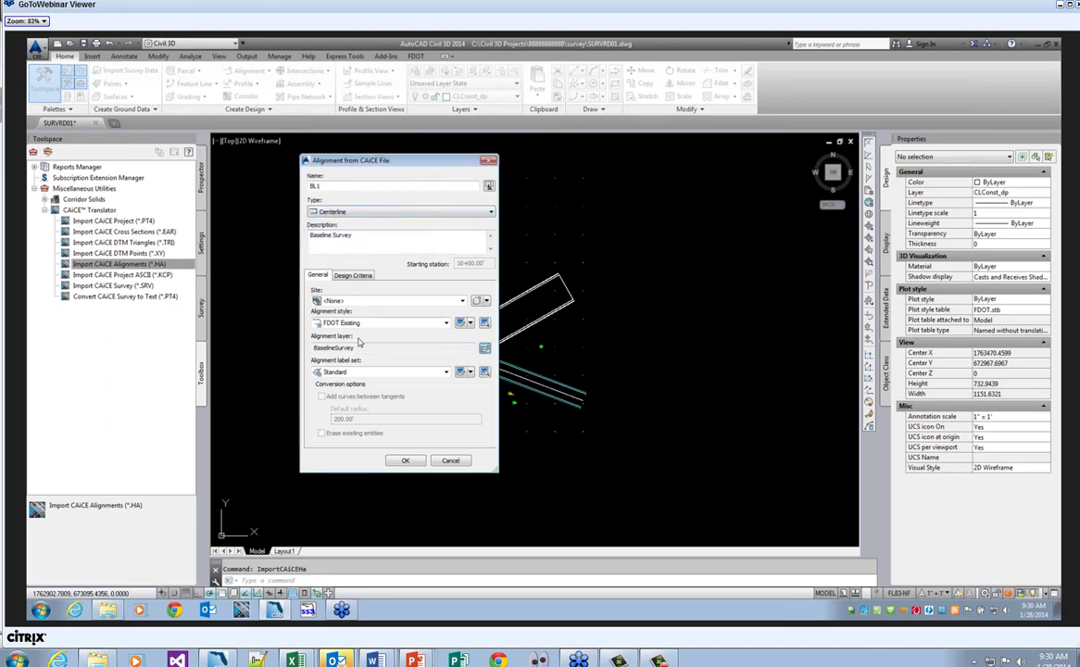
- Set the alignment label set to Full Station Major 100' Minor 20' and complete the import of BL1
left_click(414, 372)
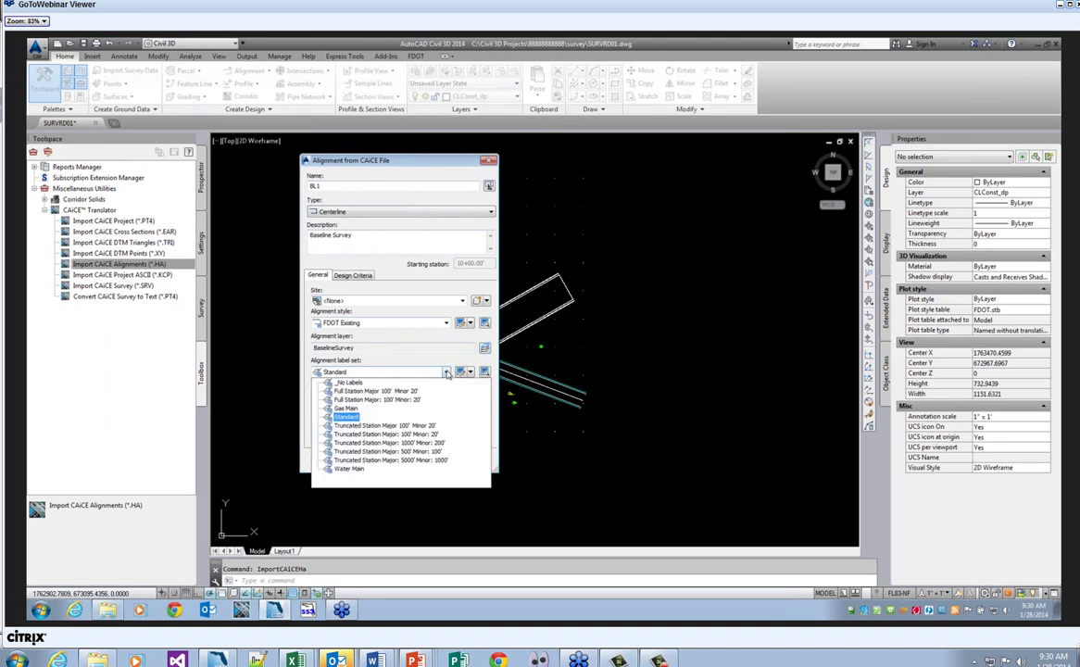
left_click(384, 392)
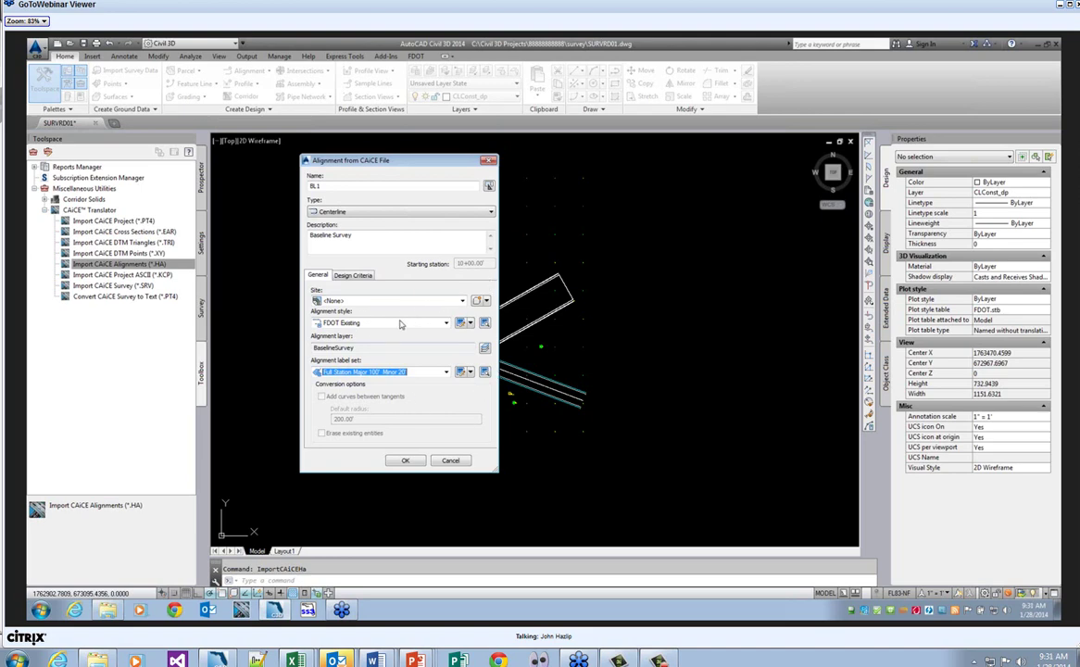
left_click(407, 461)
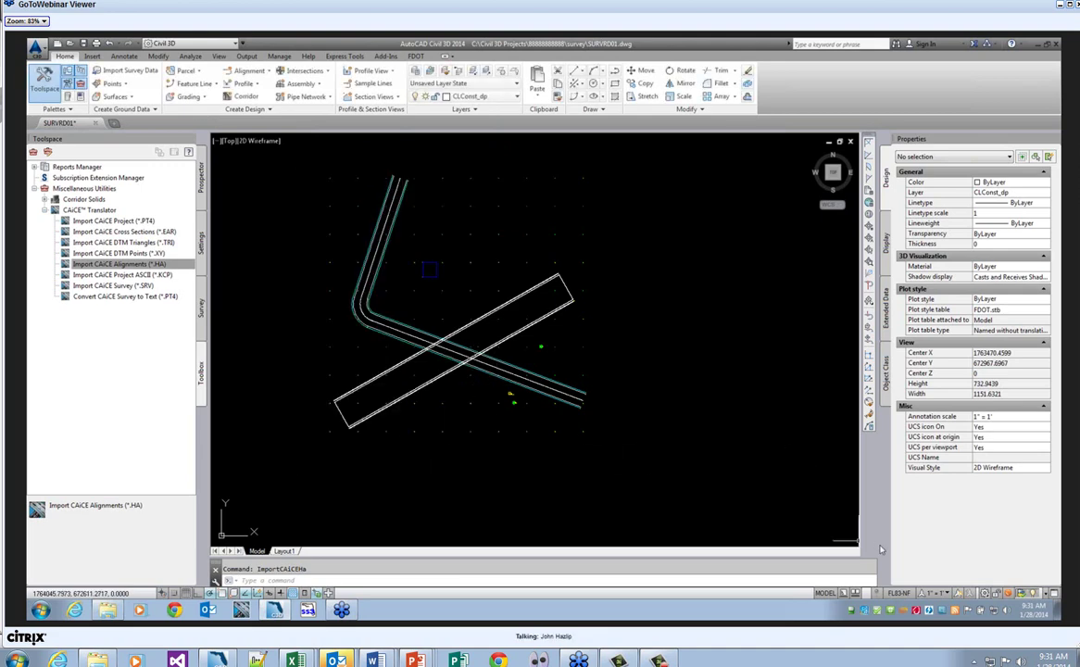
- Set the drawing's annotation scale to 1" = 50'
scroll(405, 393, "up", 15)
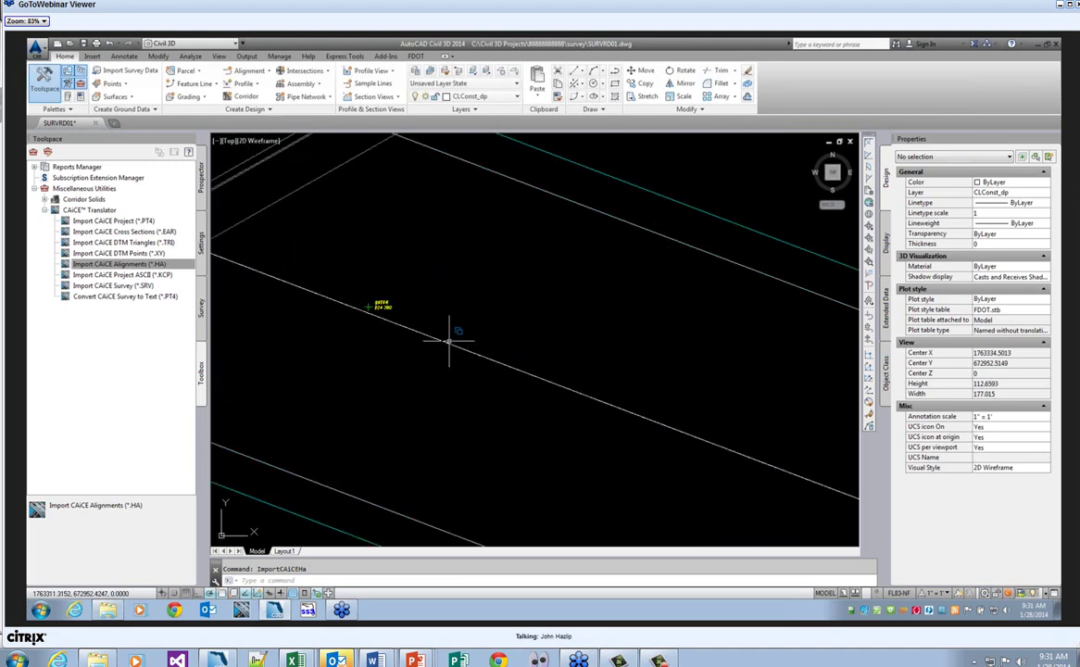
scroll(407, 320, "down", 10)
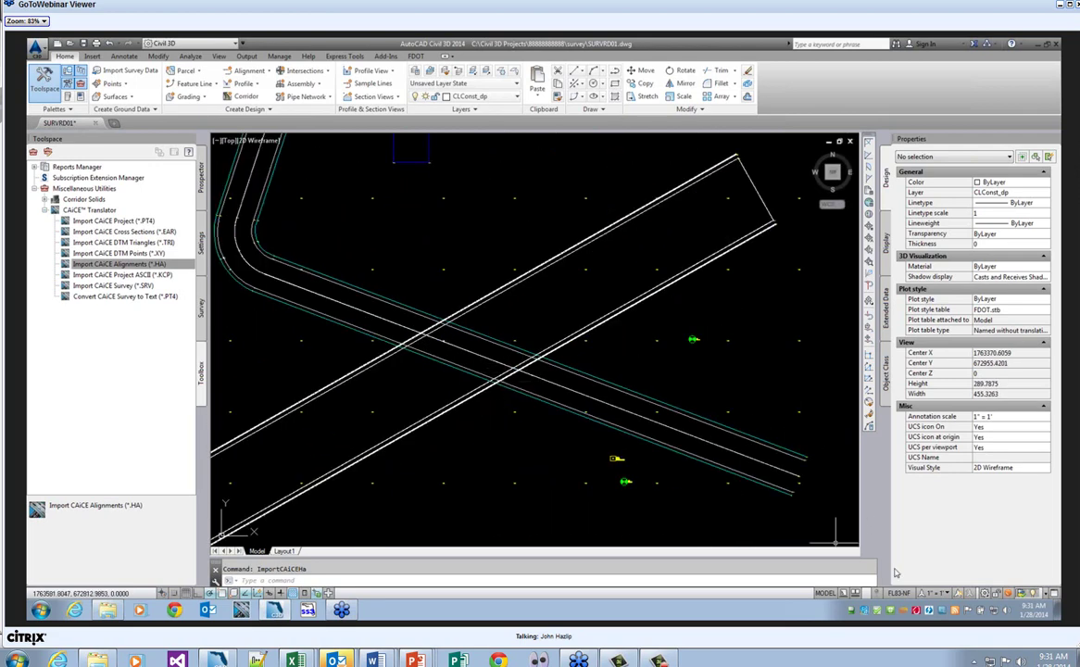
left_click(944, 592)
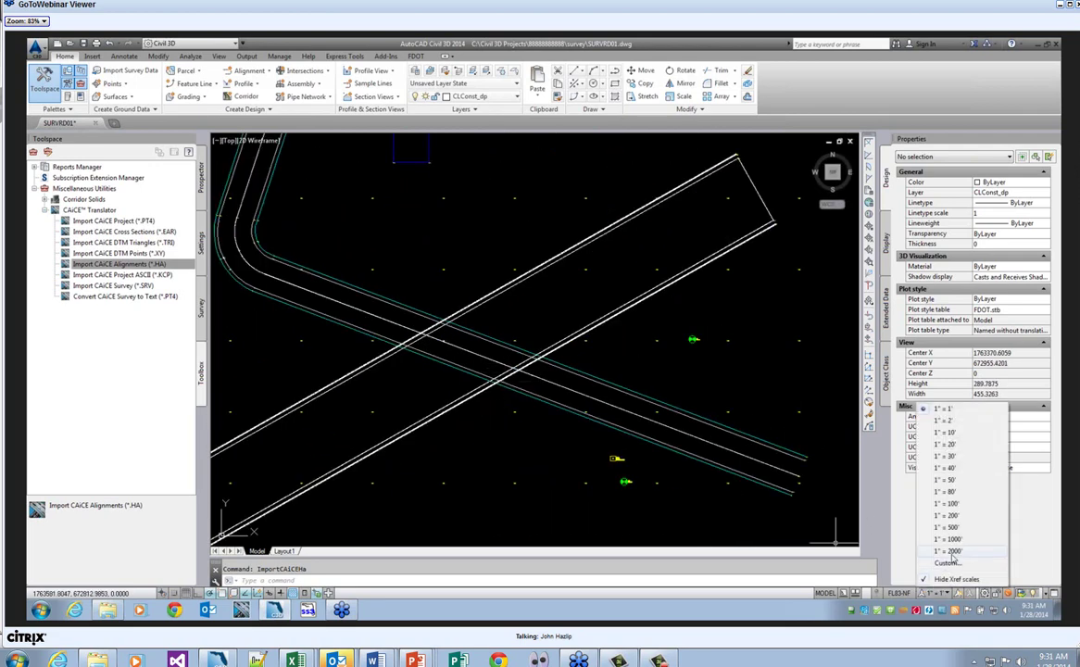
left_click(949, 481)
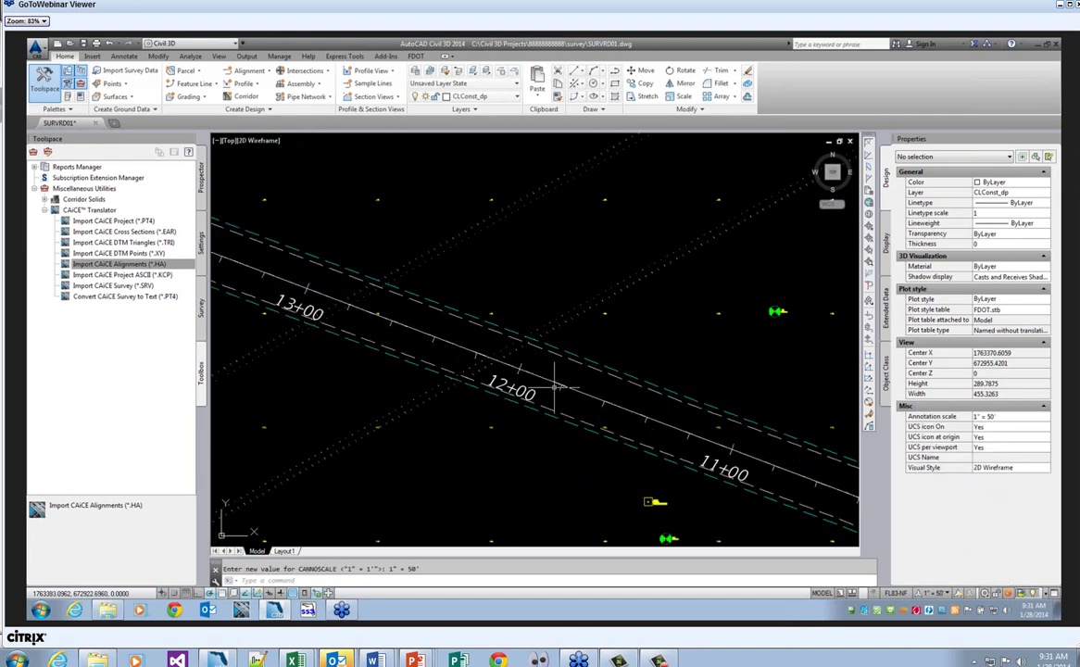
- Examine the BL1 alignment's properties, including object style, station control, masking, points of intersection, constraint editing and design criteria, and deselect it
scroll(554, 387, "down", 3)
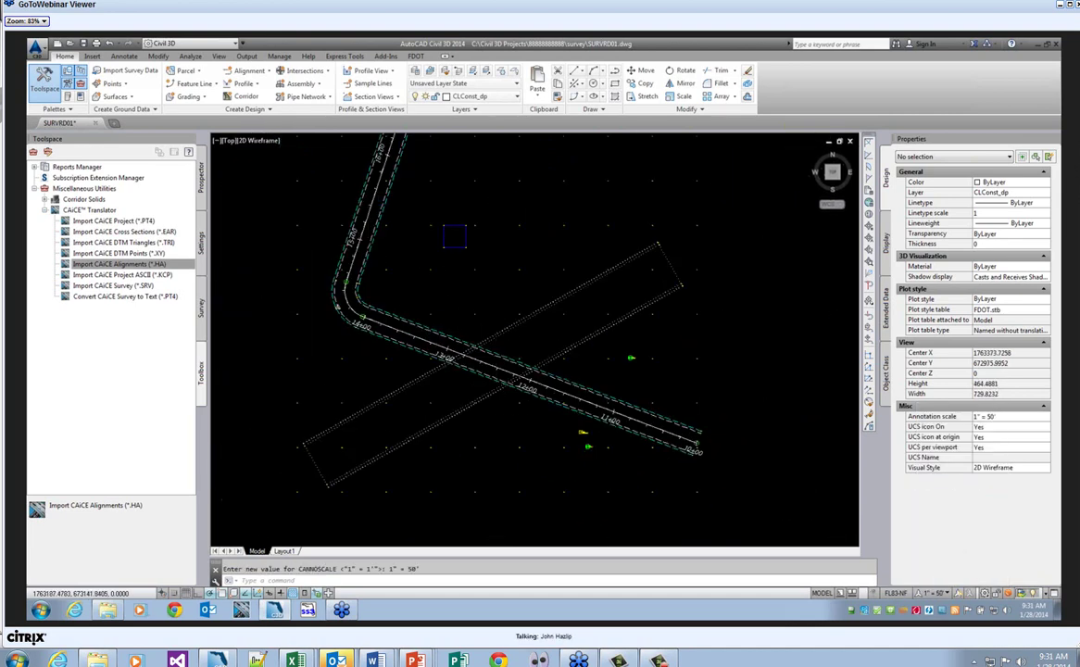
scroll(375, 208, "up", 9)
scroll(377, 215, "down", 3)
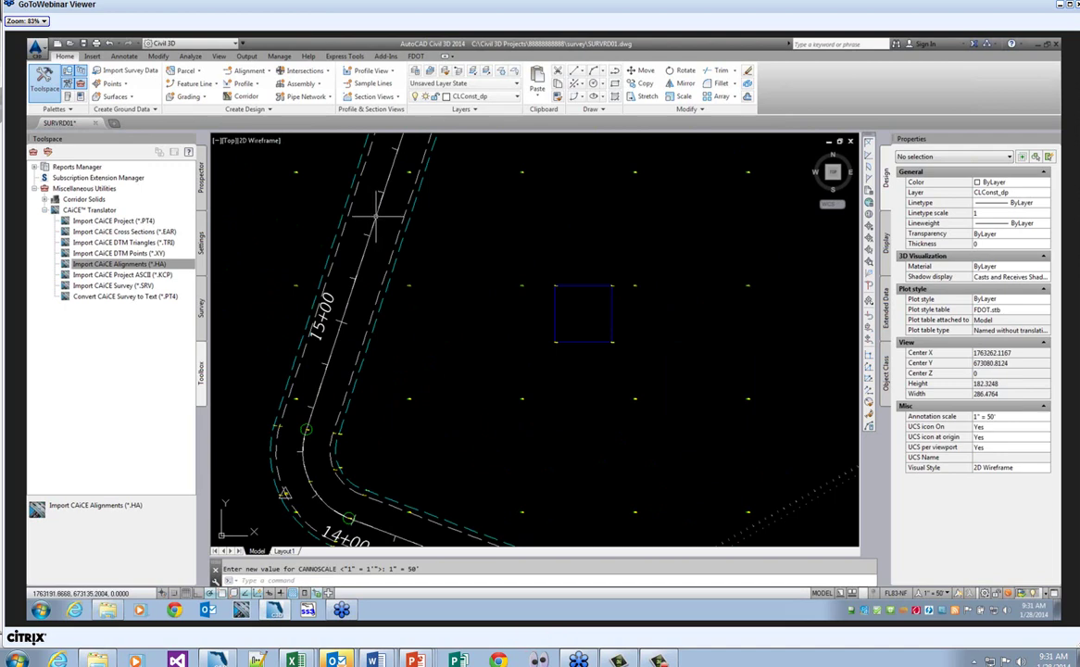
left_click(376, 214)
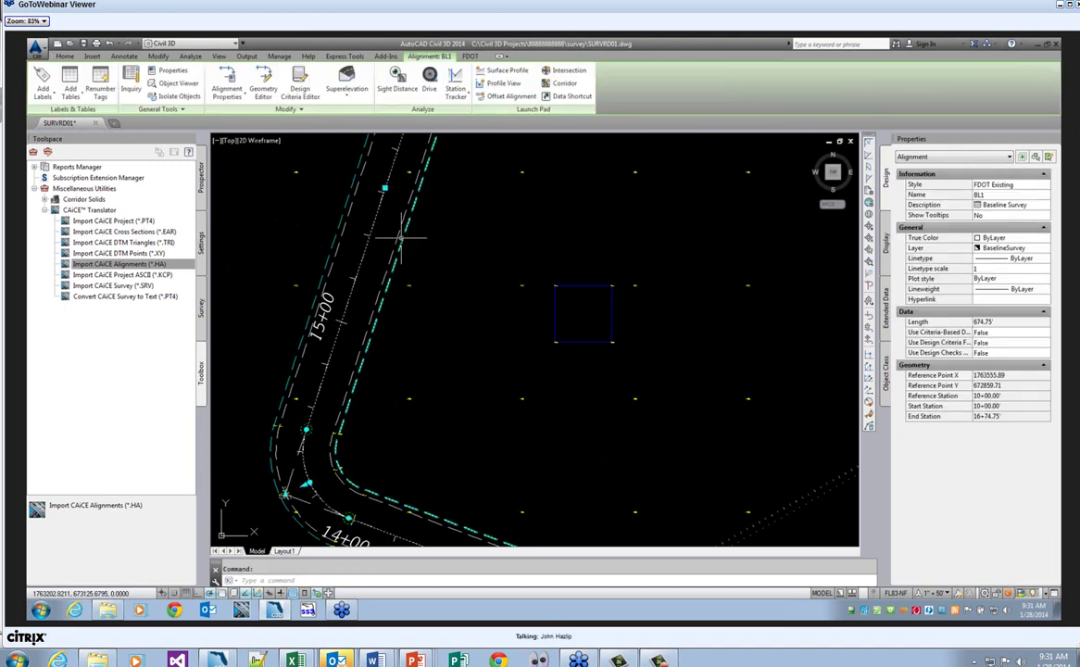
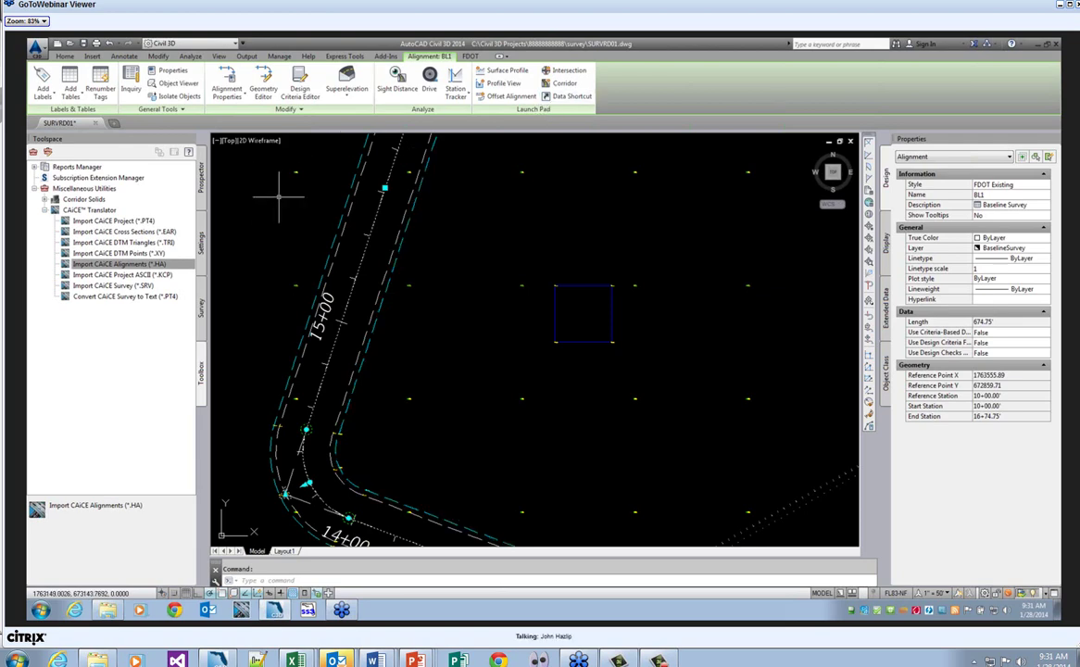
right_click(367, 248)
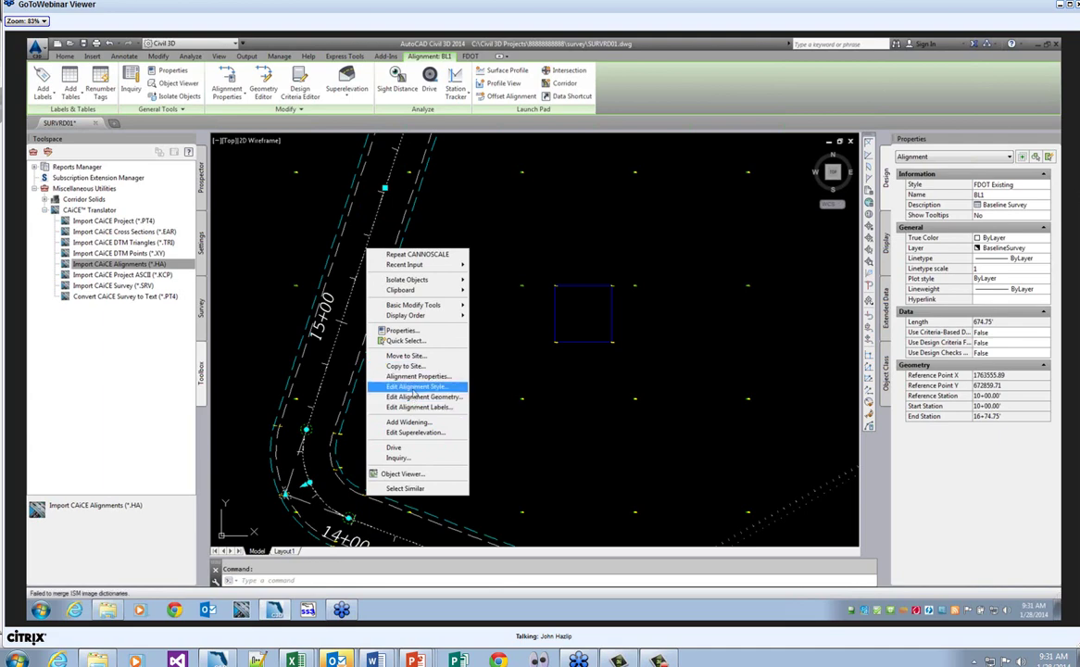
left_click(416, 376)
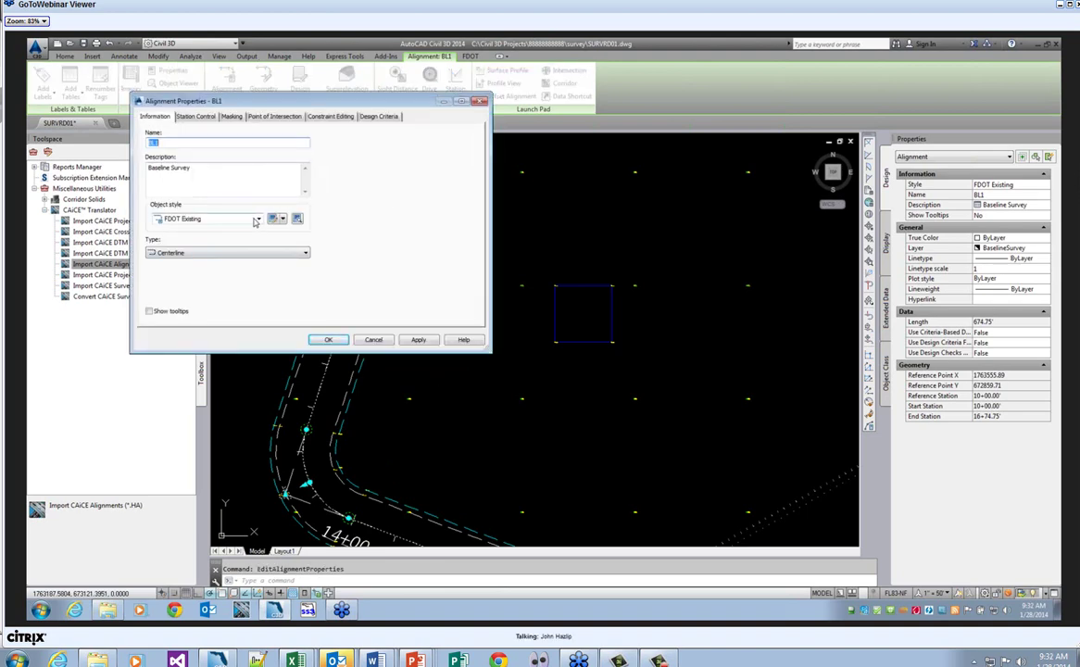
left_click(256, 222)
left_click(256, 221)
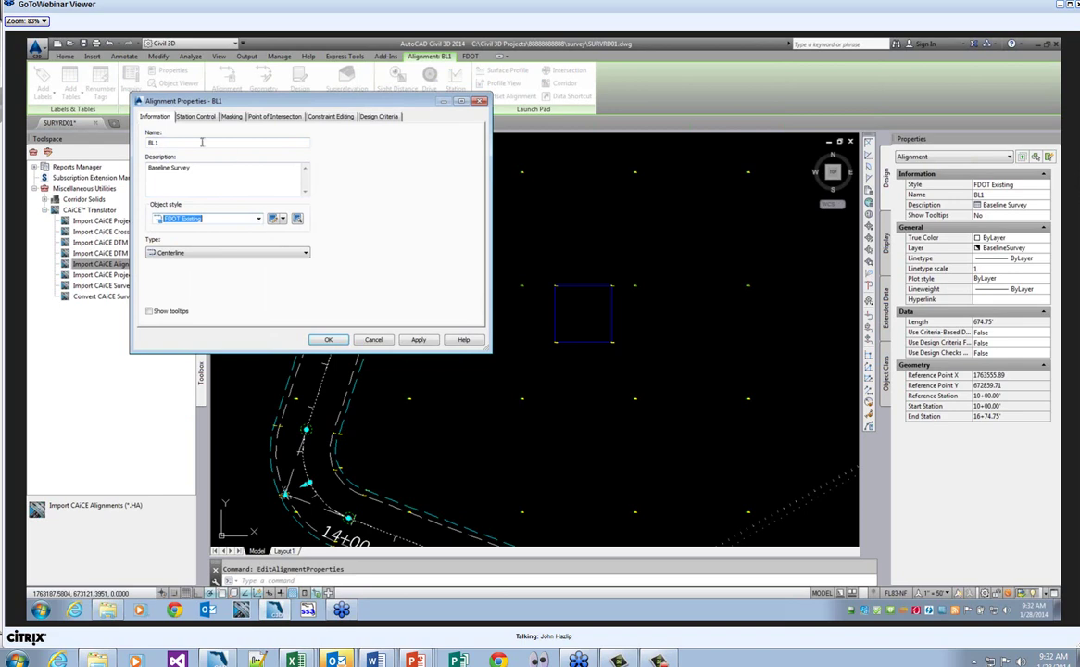
left_click(190, 116)
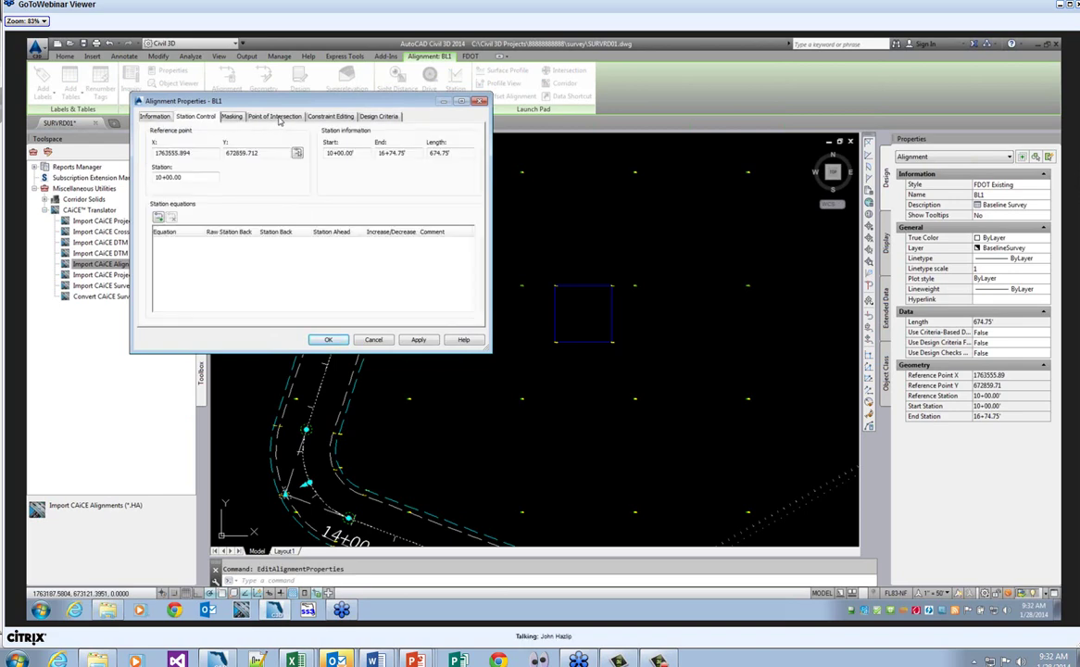
left_click(234, 117)
left_click(274, 116)
left_click(332, 116)
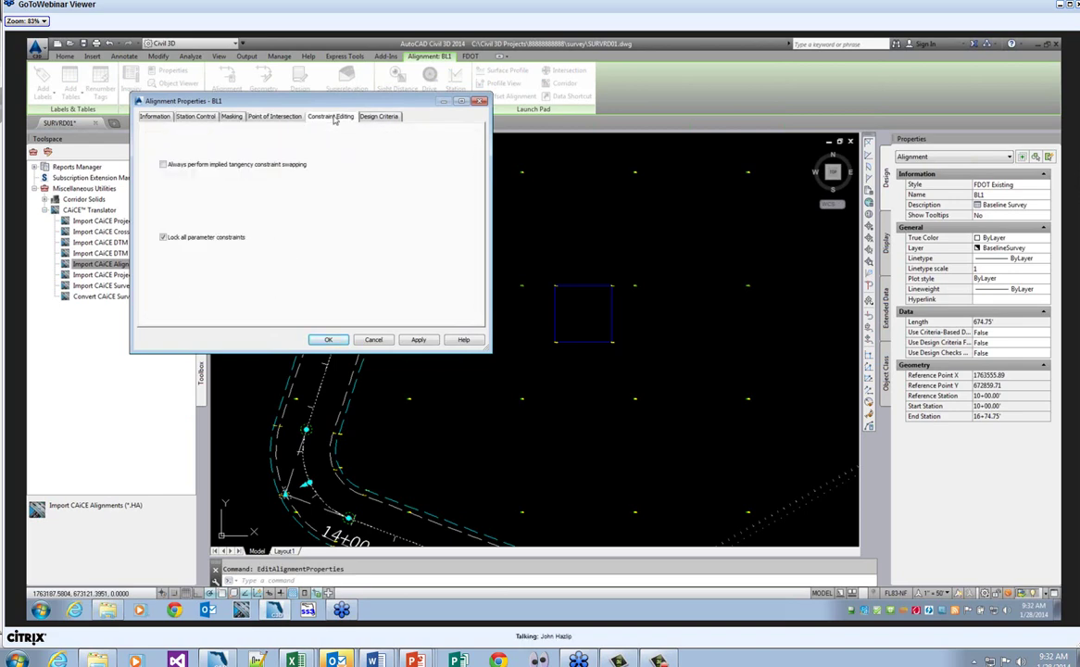
left_click(380, 117)
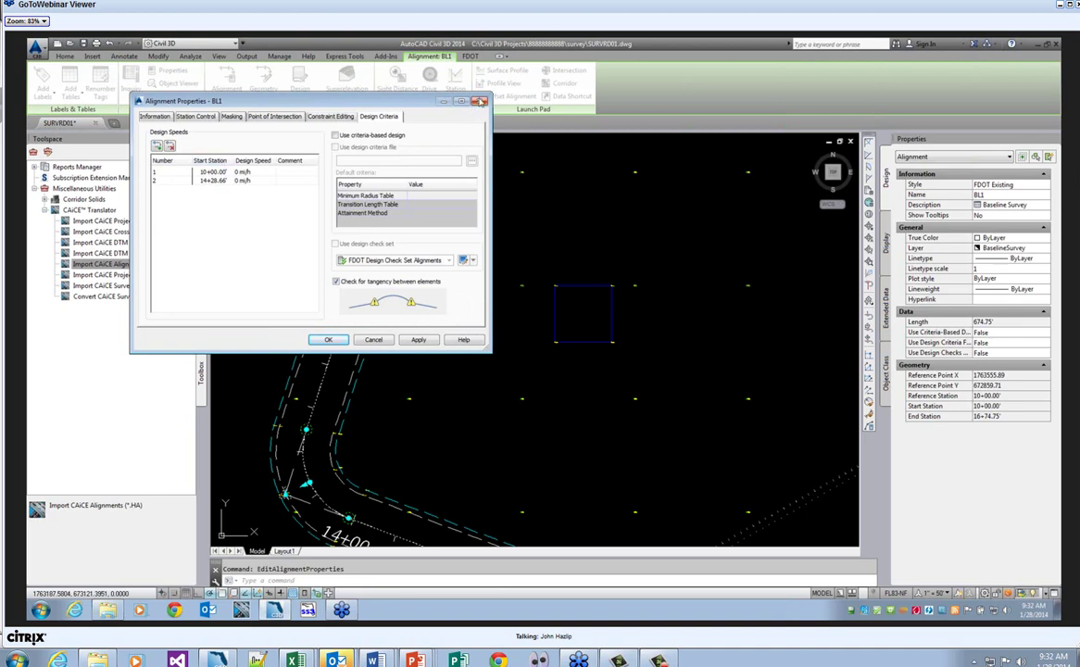
left_click(481, 101)
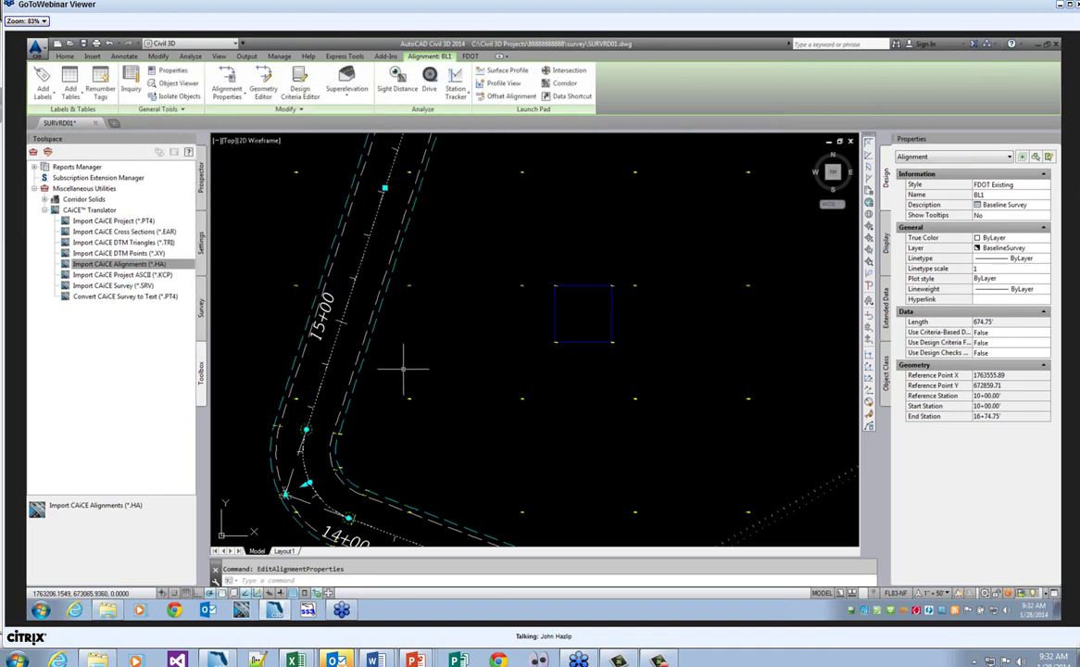
scroll(402, 368, "down", 2)
scroll(443, 443, "up", 2)
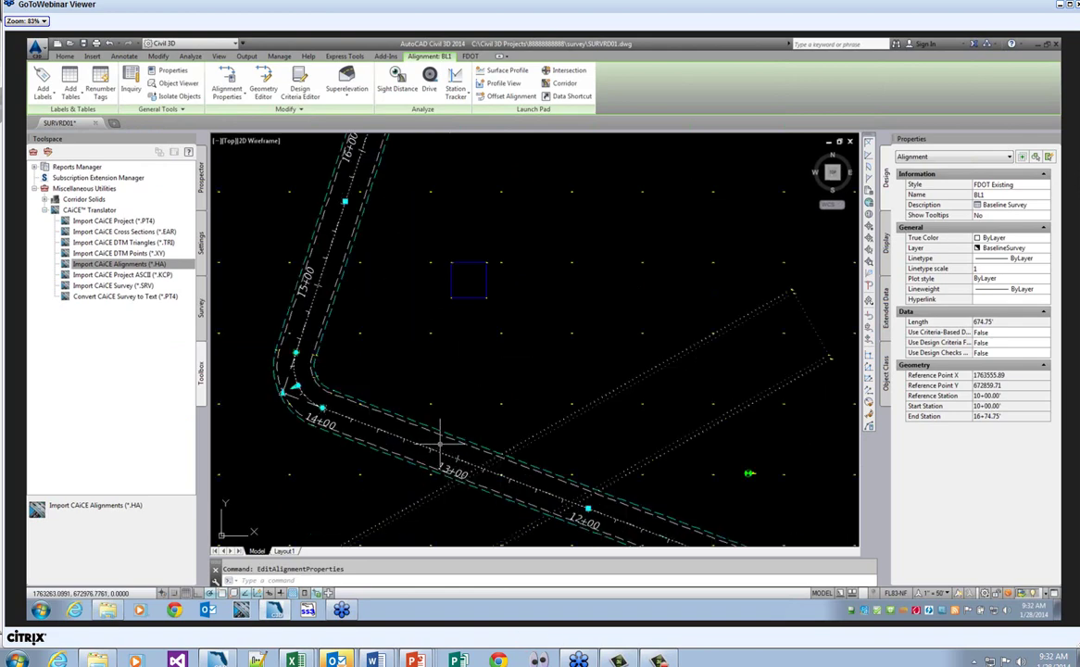
key("Escape")
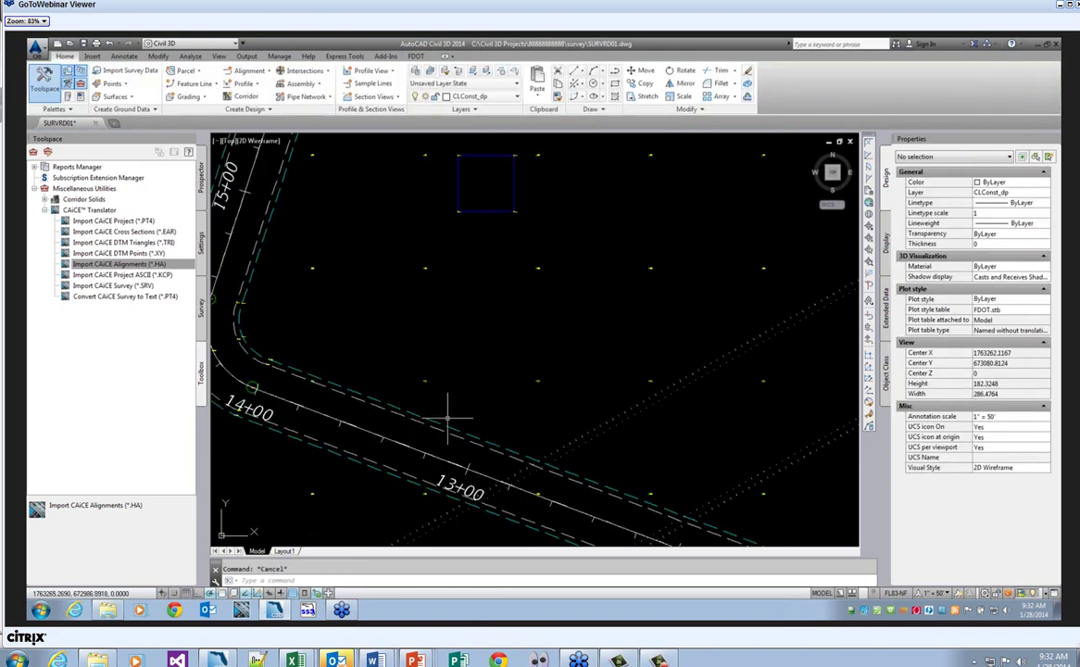
- Locate and select the BL1 centerline alignment in the SURVRD01 drawing's object tree, expanding its contents
scroll(435, 352, "down", 2)
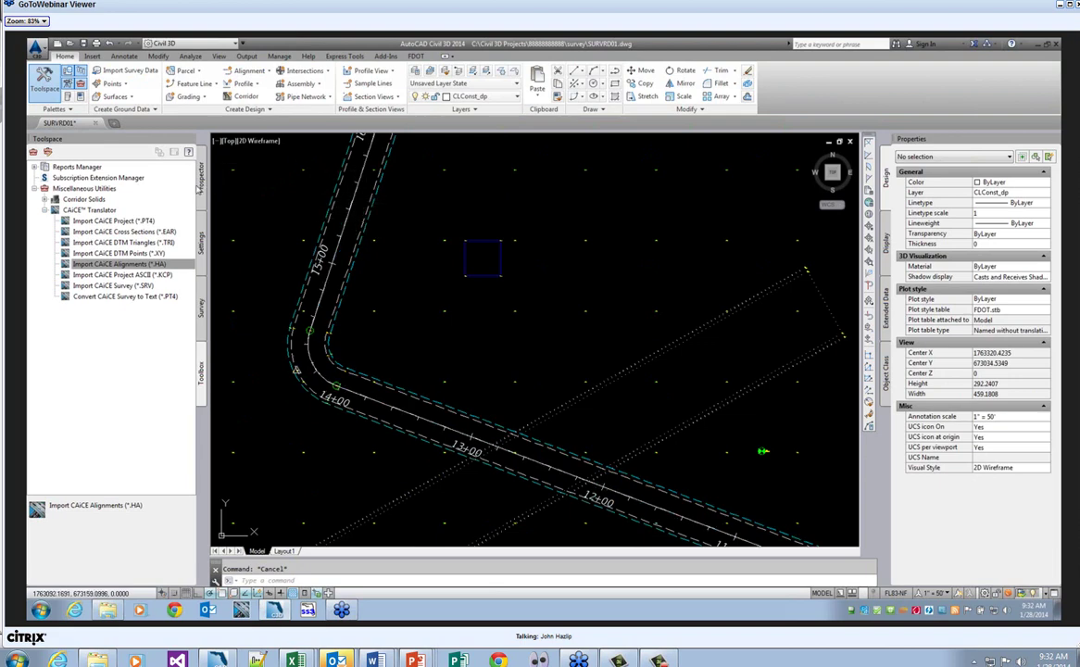
left_click(202, 181)
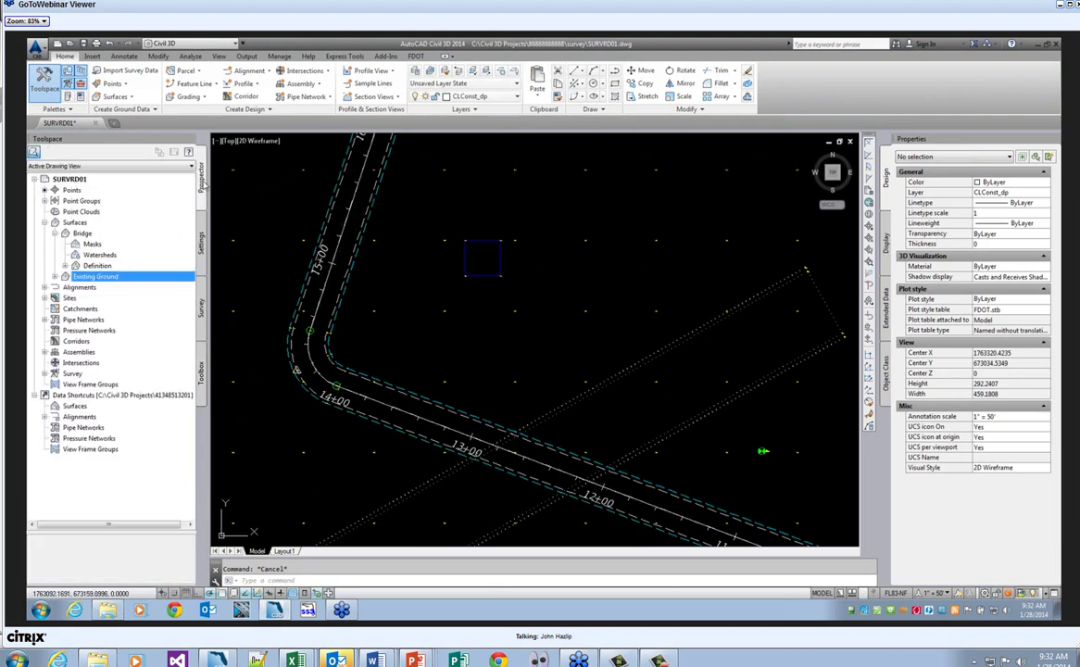
left_click(44, 223)
left_click(44, 233)
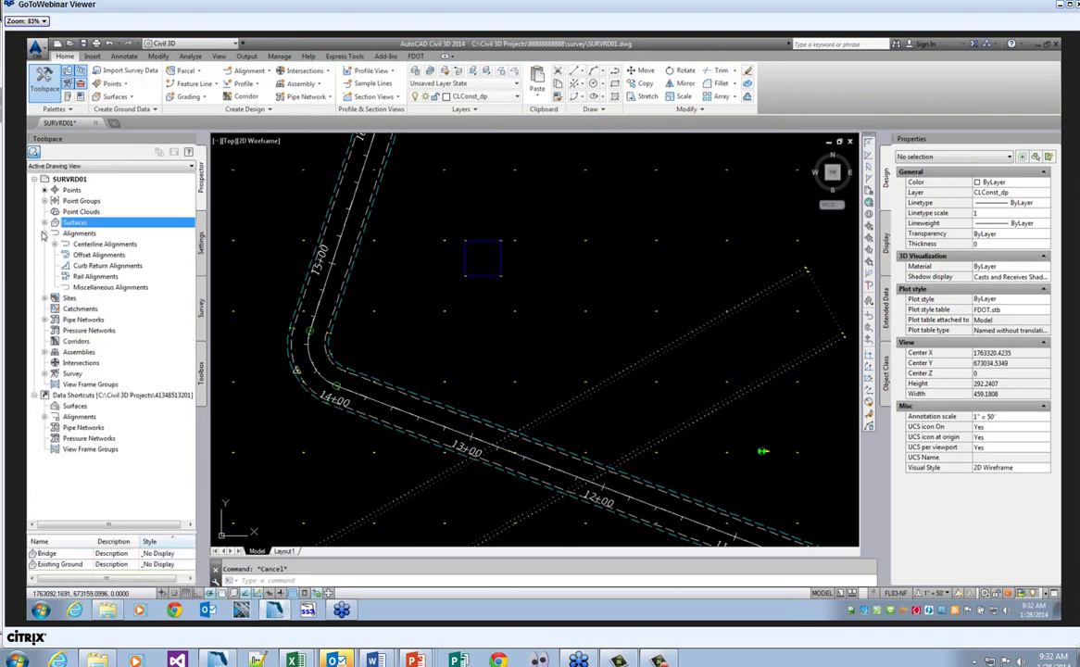
left_click(56, 244)
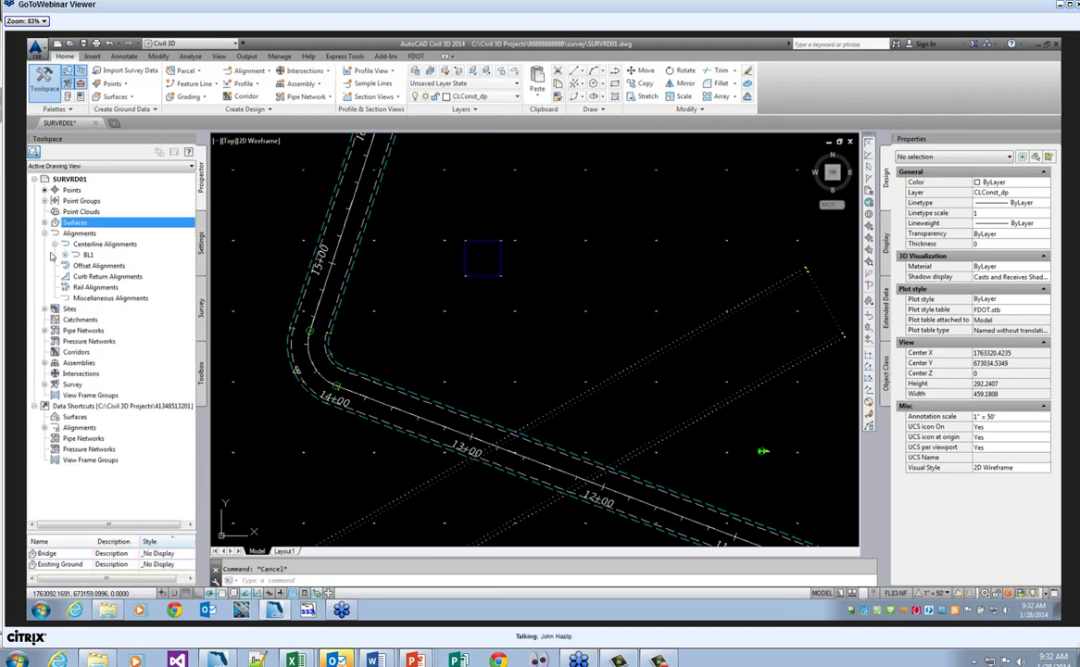
left_click(104, 244)
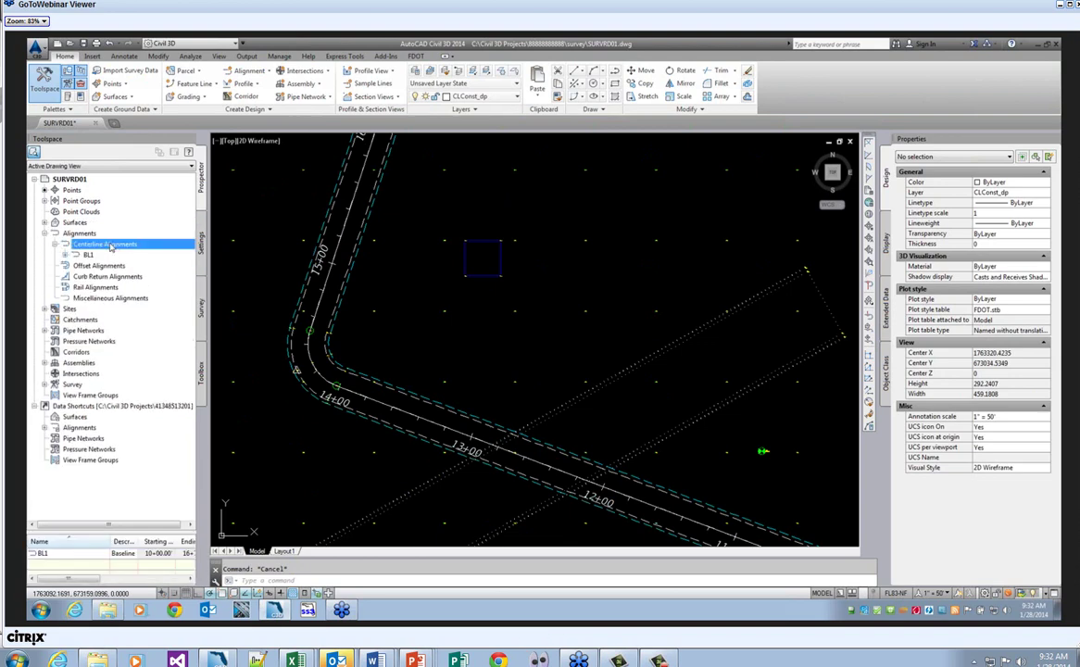
left_click(65, 255)
left_click(88, 255)
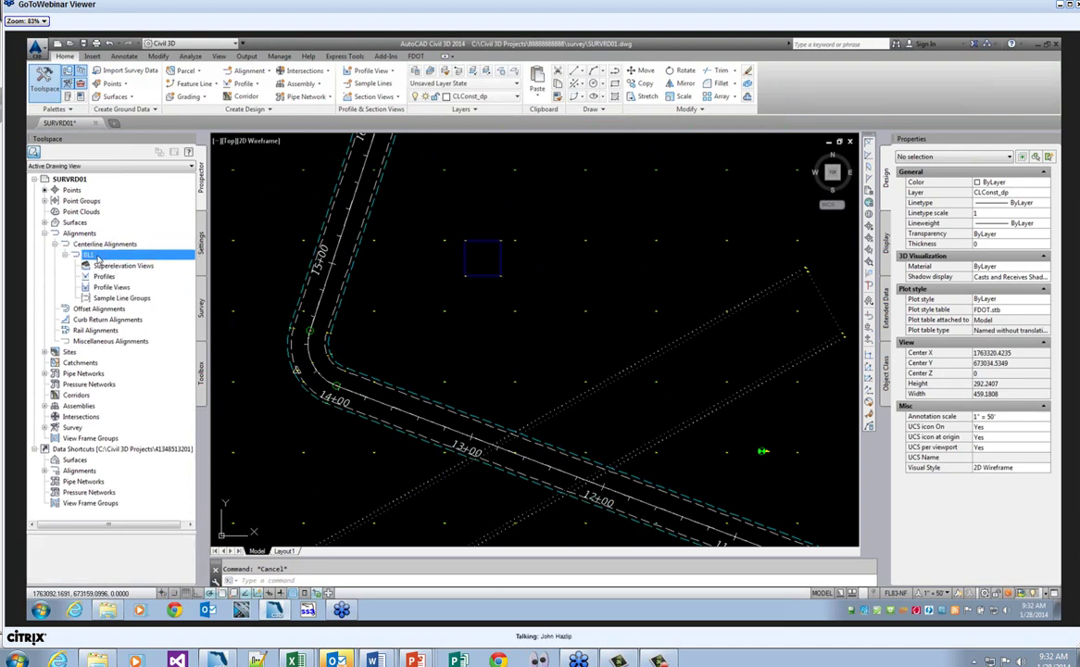
- Export the BL1 alignment to a LandXML file named BL1Alignment in the project's survey folder
right_click(96, 260)
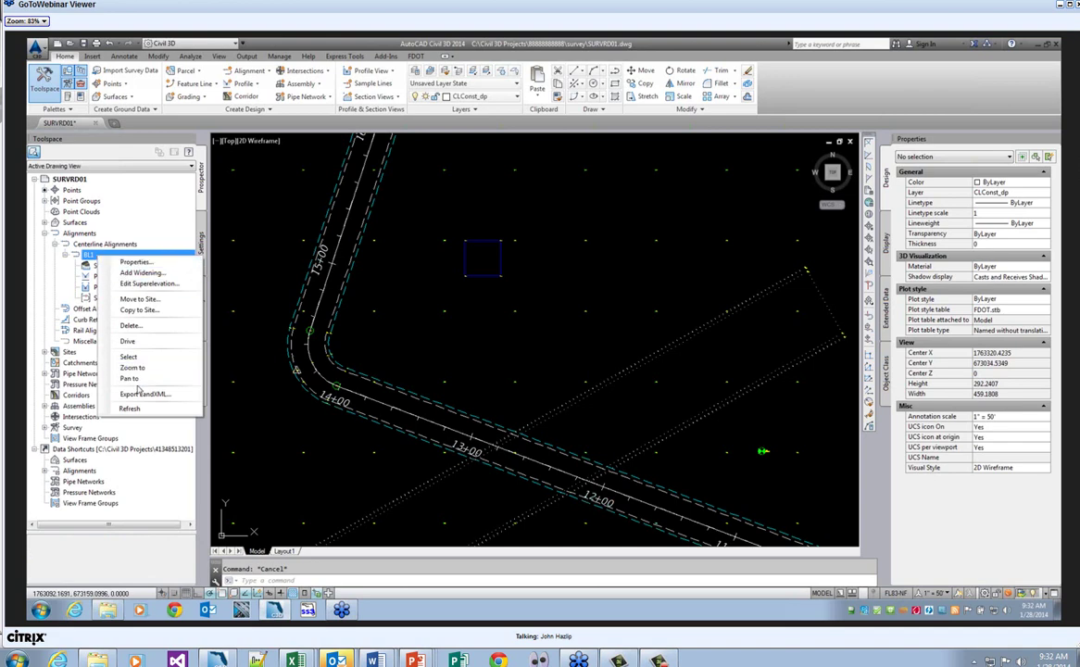
left_click(142, 395)
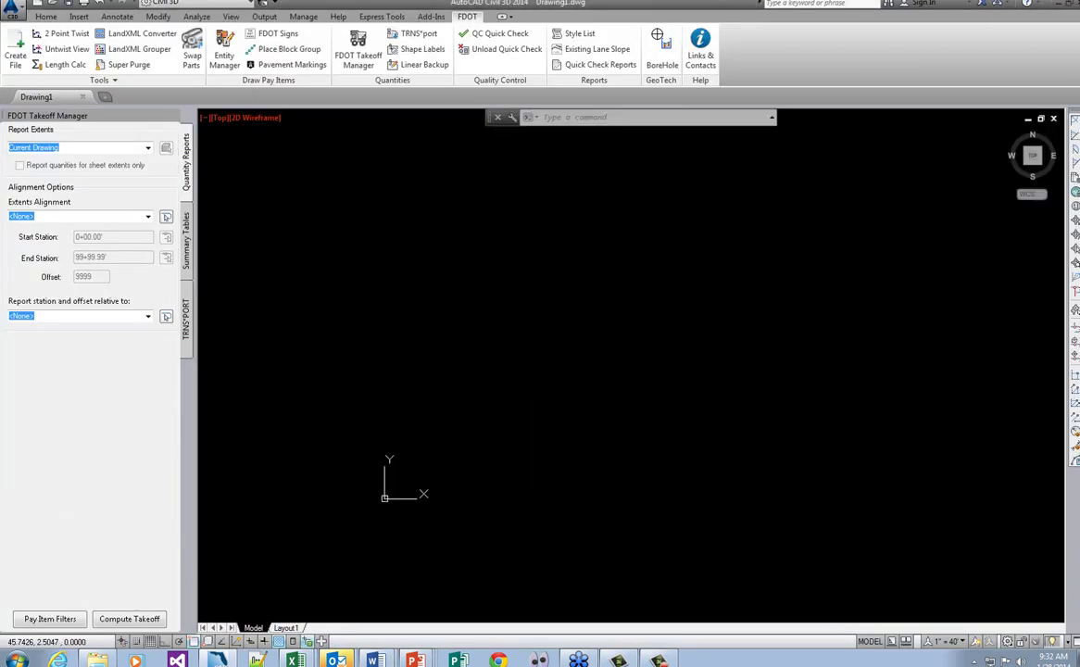
left_click(1056, 7)
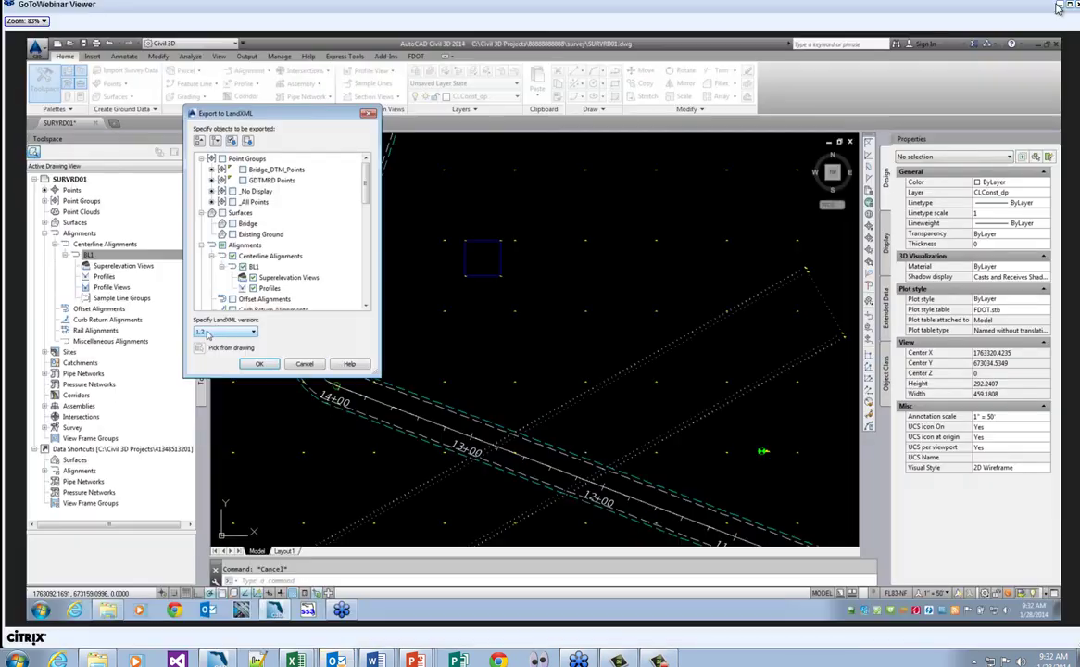
left_click(260, 364)
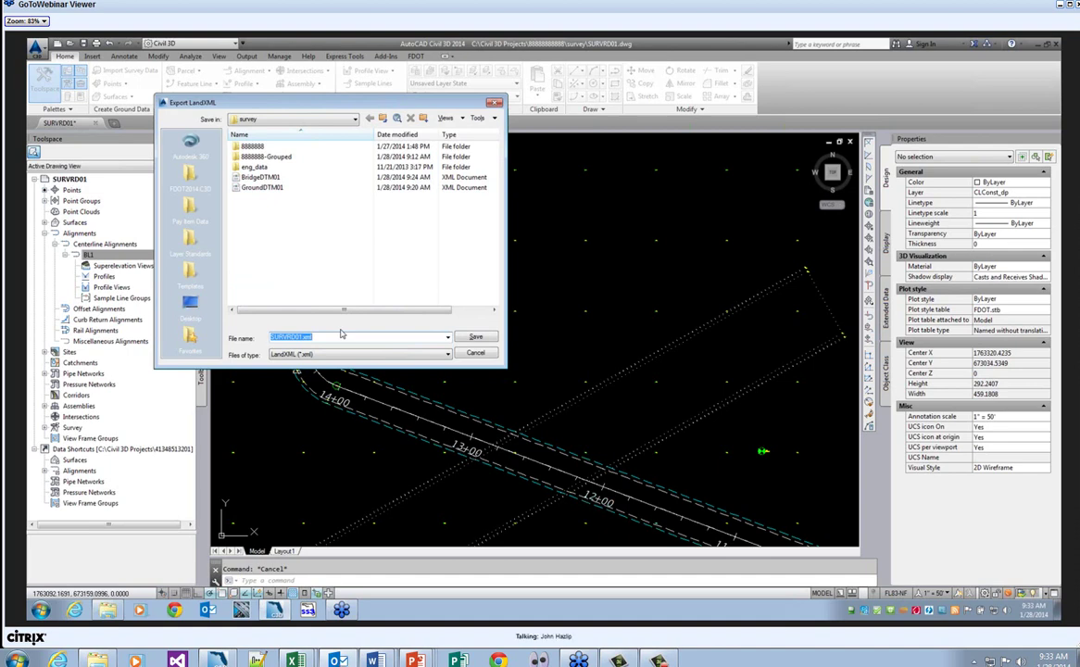
type("BL1Alignment")
left_click(478, 339)
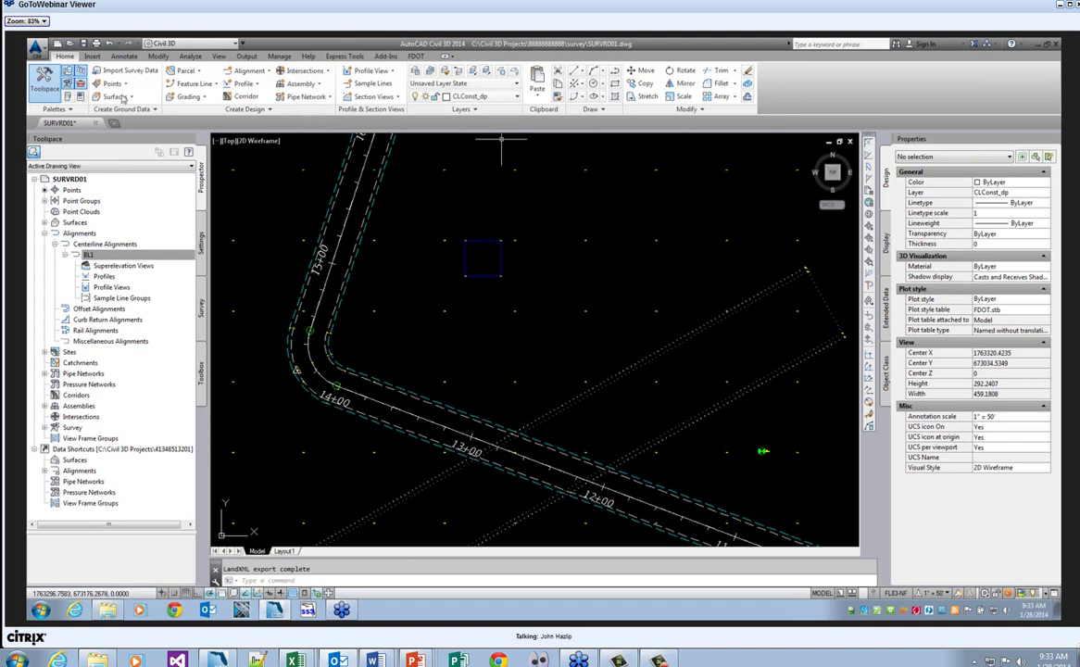
- Create the Alignment Layout drawing ALGNRD01.dwg from the Roadway Design Files group and open it
left_click(415, 57)
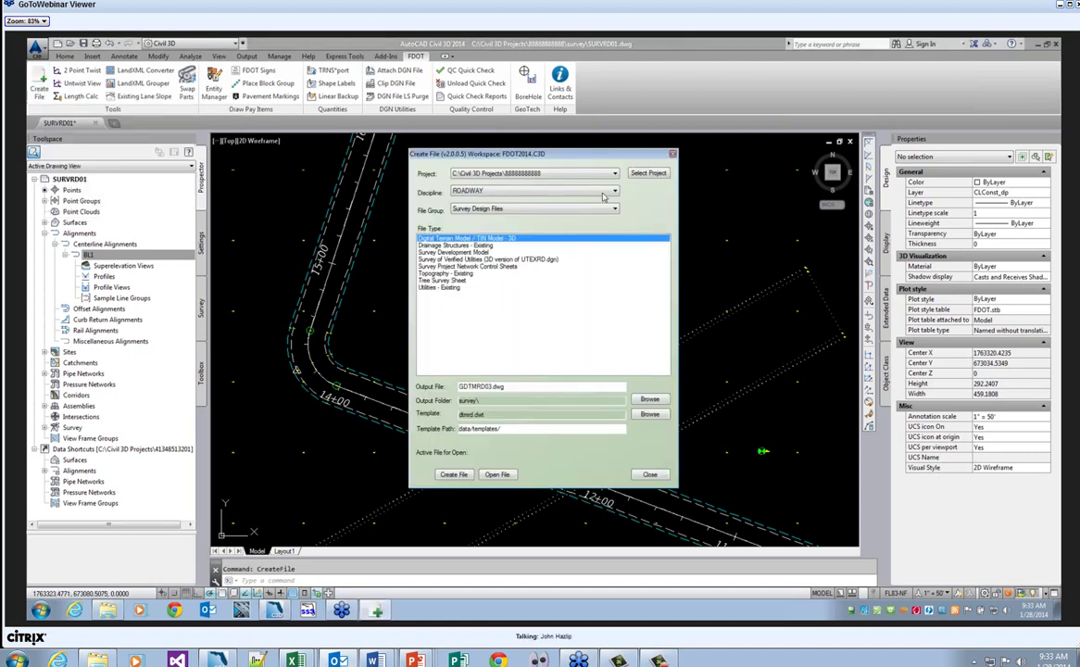
left_click(451, 245)
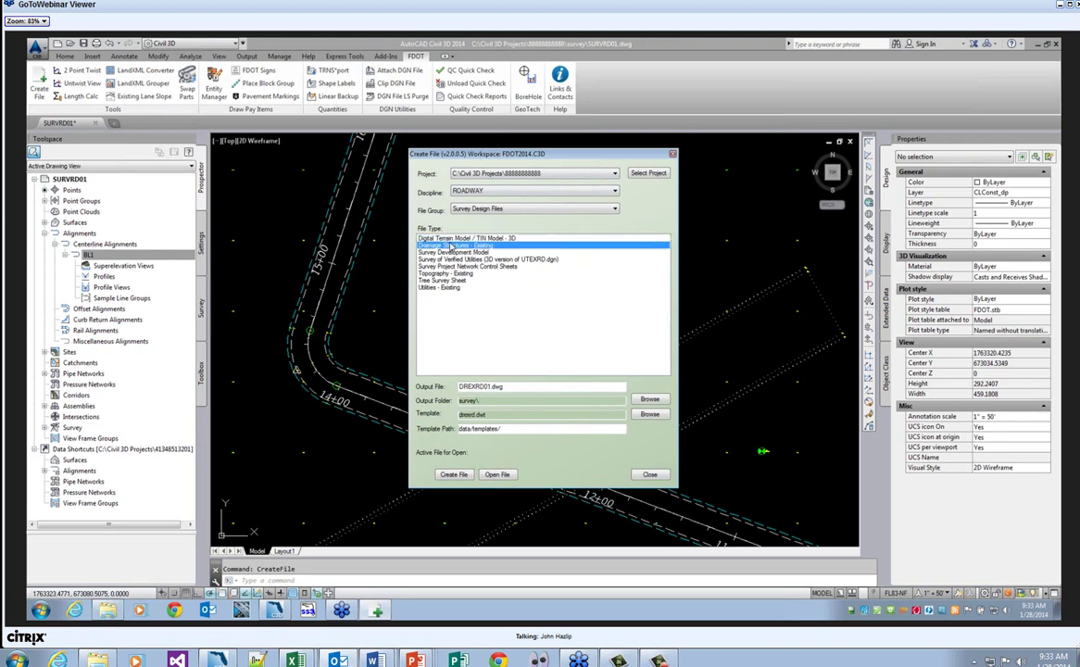
left_click(451, 252)
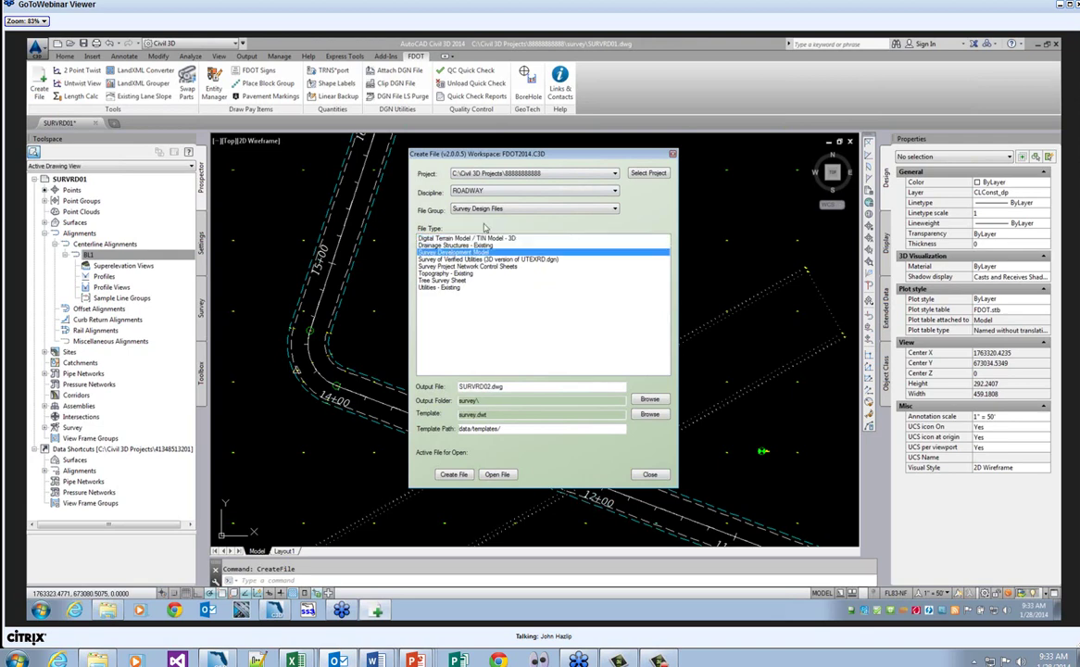
left_click(446, 259)
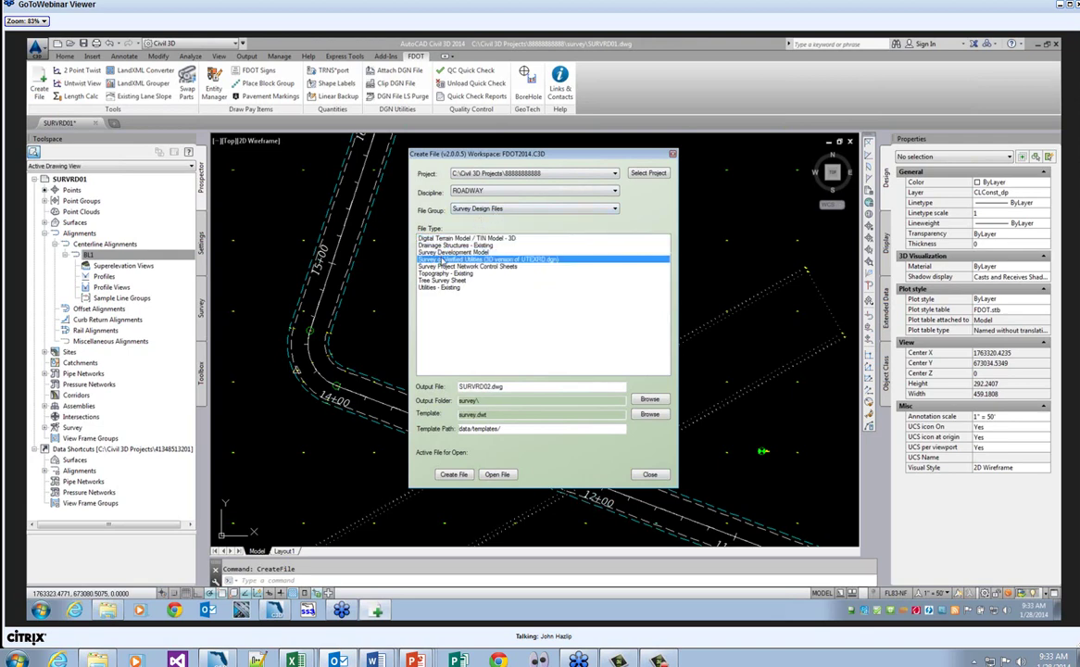
left_click(589, 210)
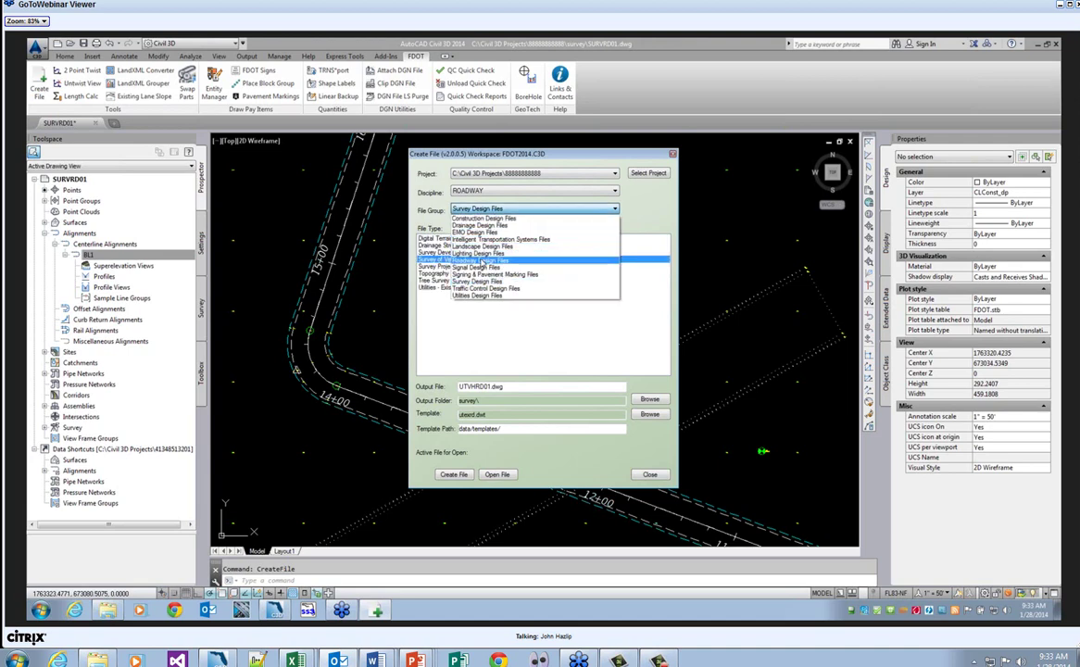
left_click(479, 262)
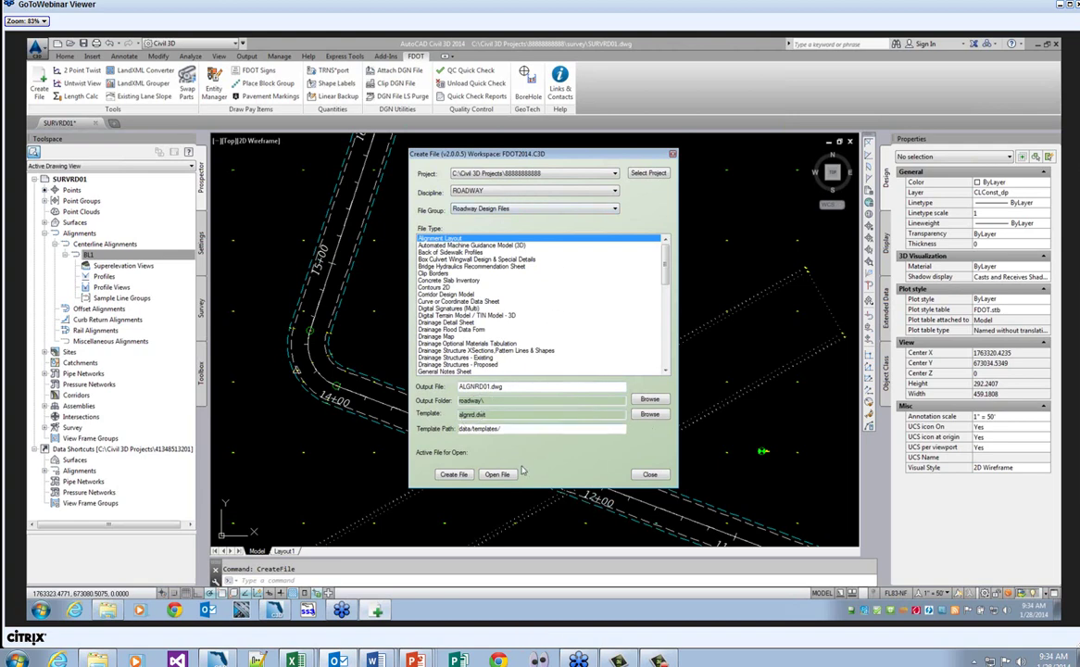
left_click(455, 474)
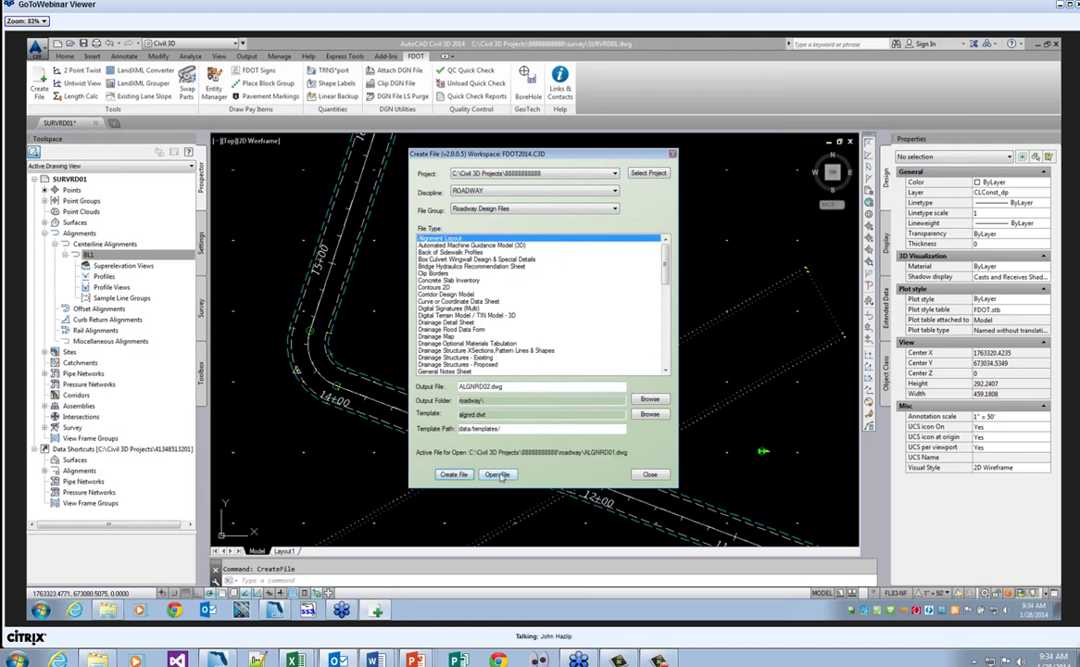
left_click(498, 474)
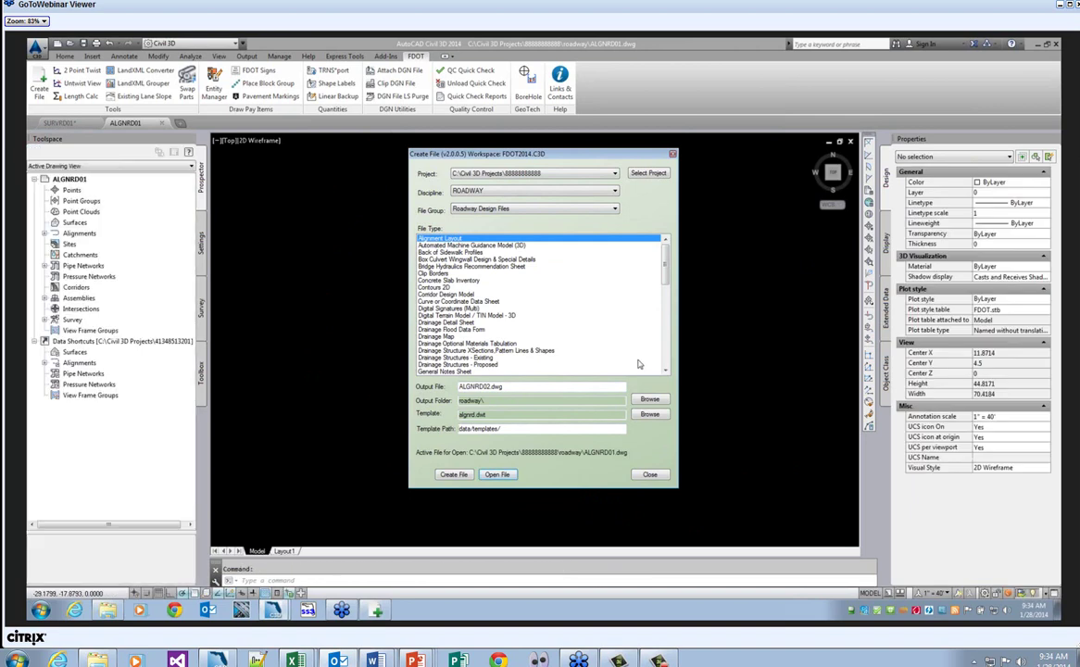
left_click(660, 476)
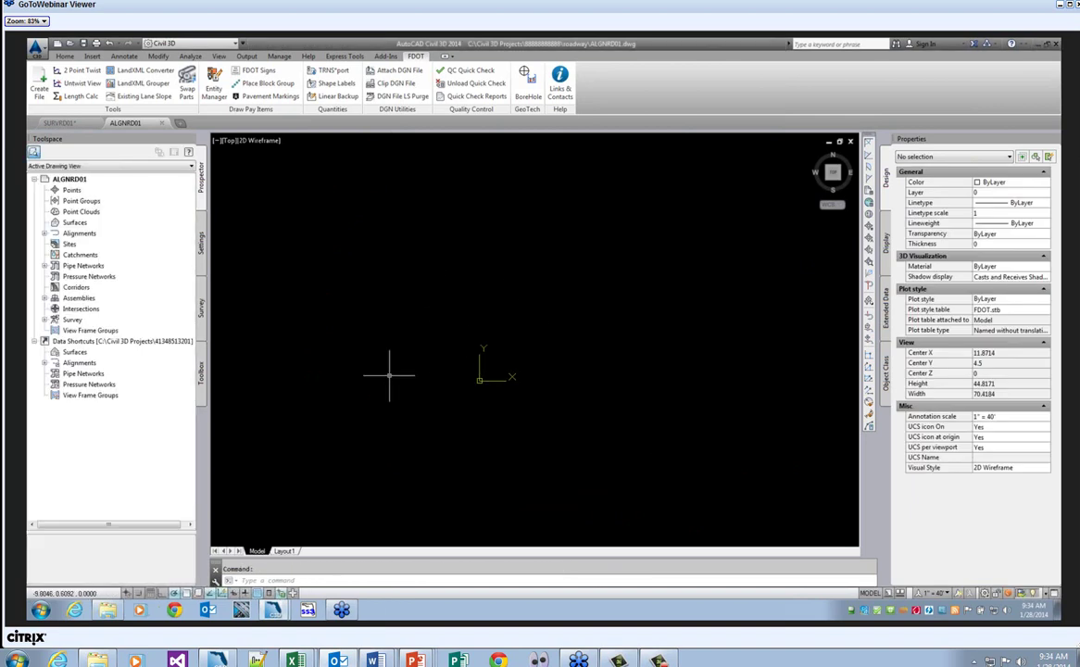
- Set ALGNRD01's coordinate system to Florida North with SETFLNORTH, accept the change, and save the drawing
left_click(268, 579)
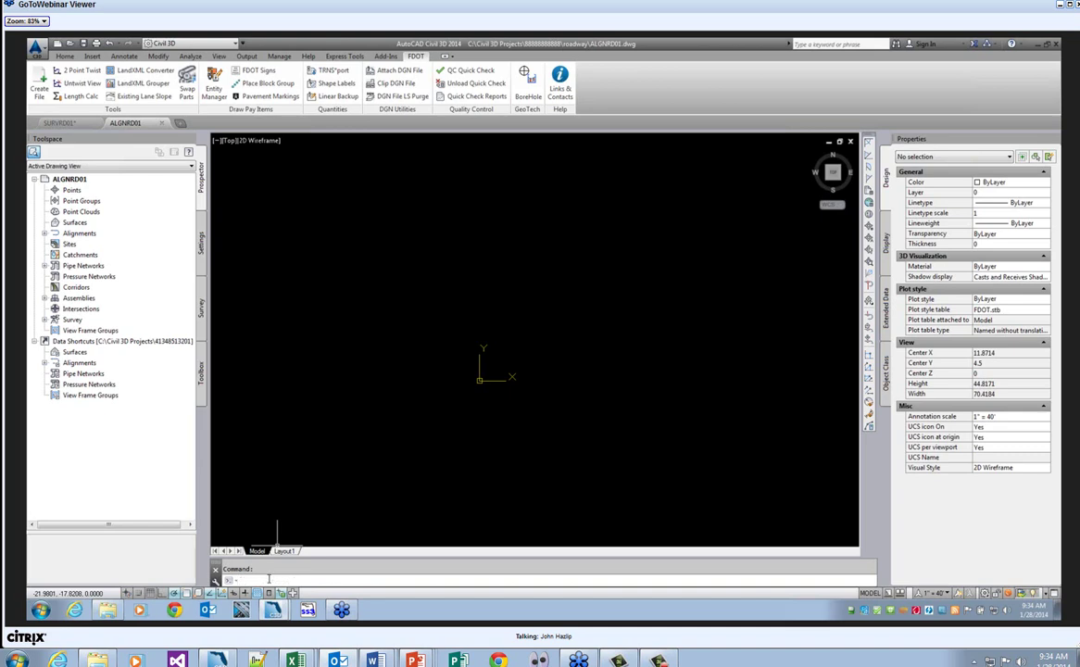
type("set")
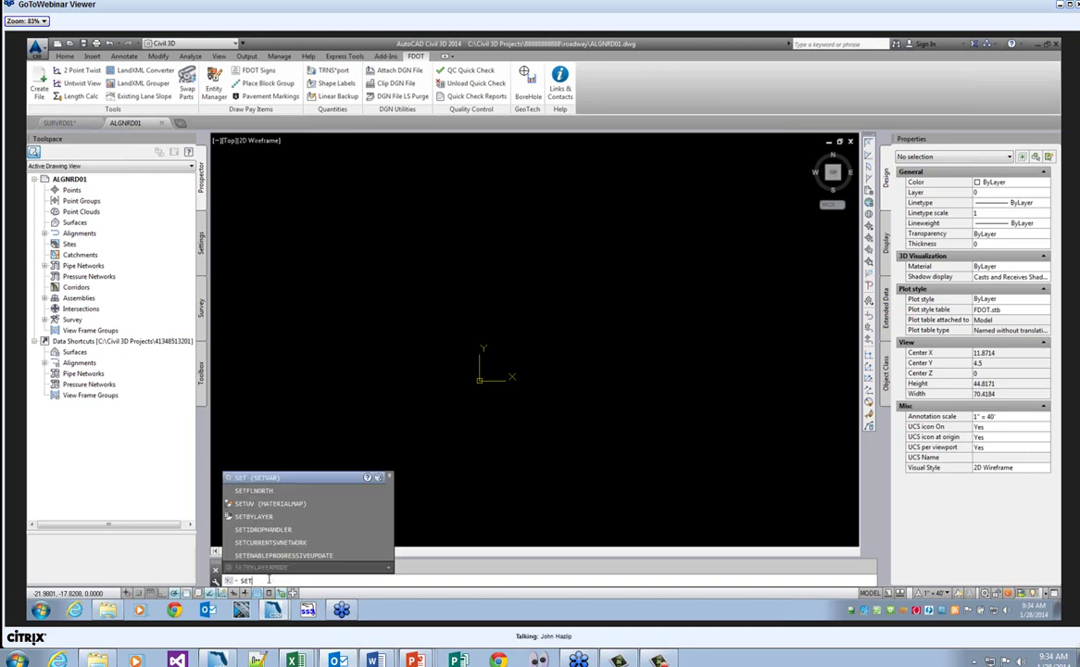
type("Lnorth")
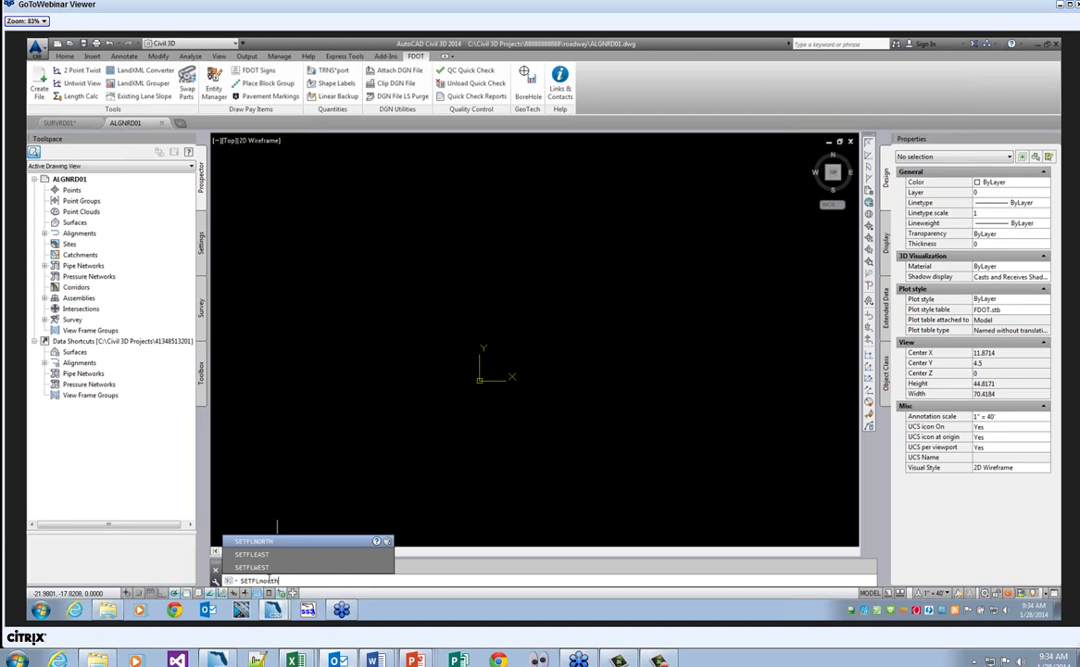
key("Return")
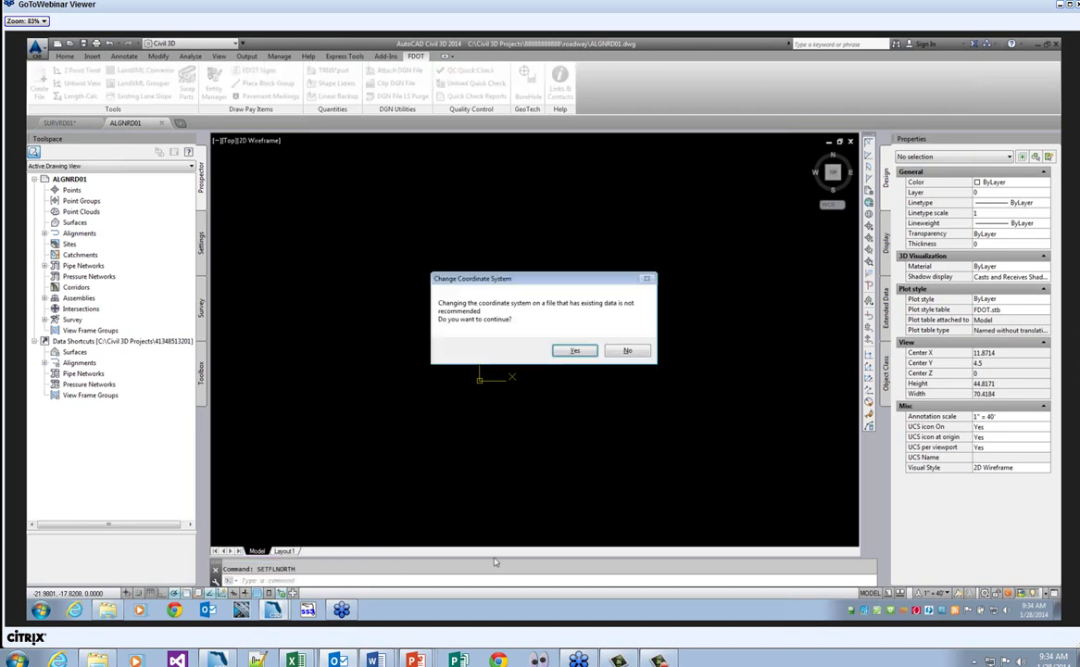
left_click(574, 349)
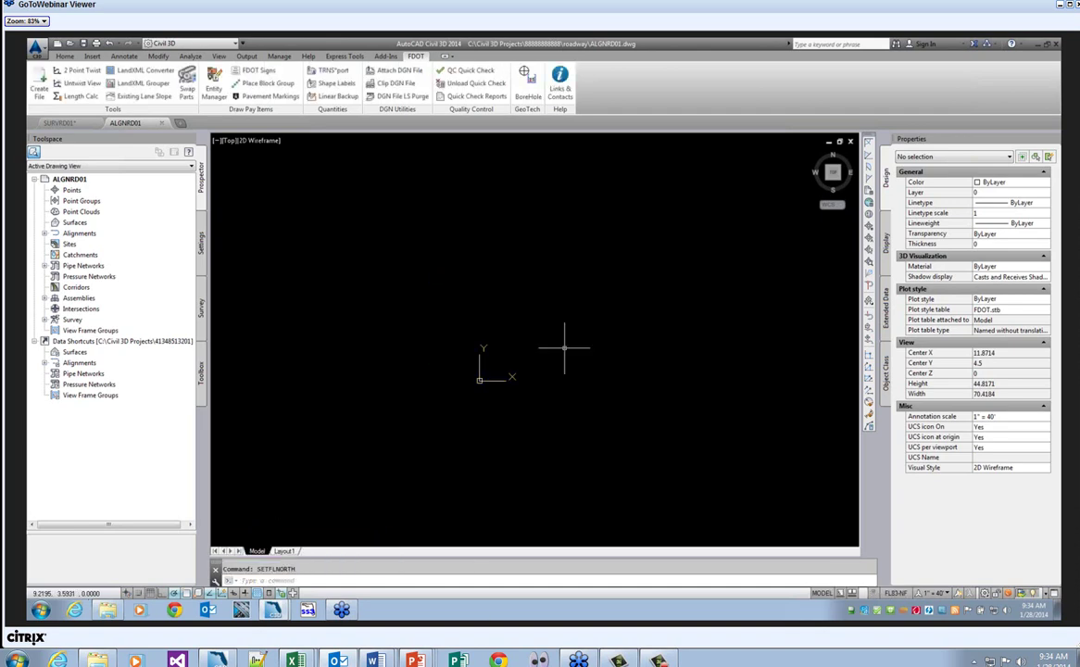
key("ctrl+s")
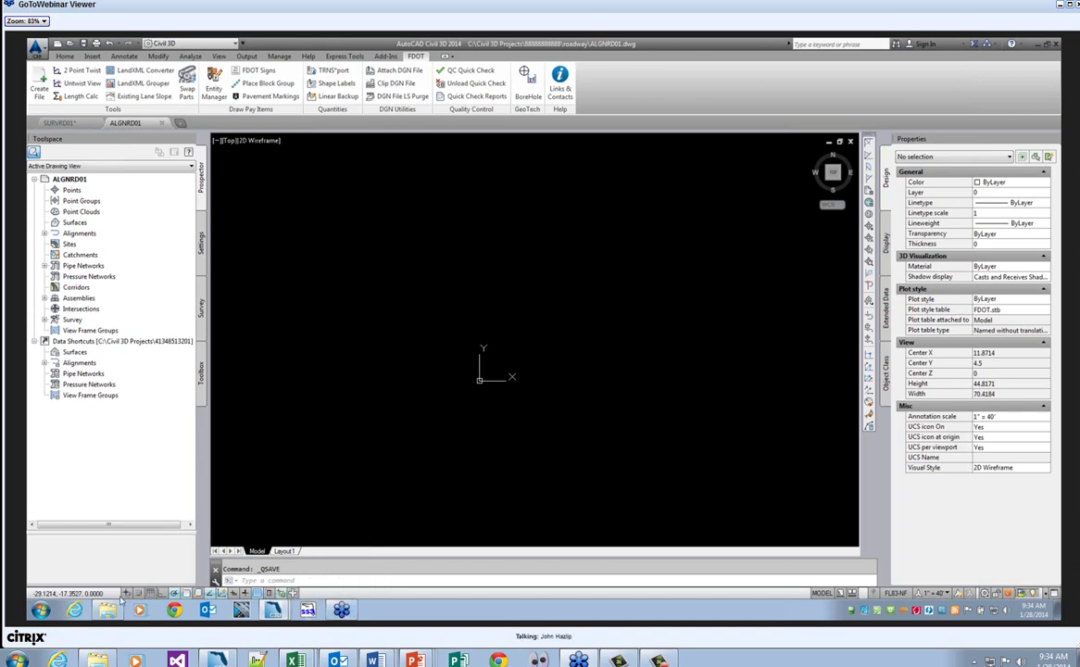
- Try to attach ALGNRD01 from the SS3_Projects survey folder as an overlay external reference with a relative path
mouse_move(107, 613)
left_click(243, 580)
type("xr")
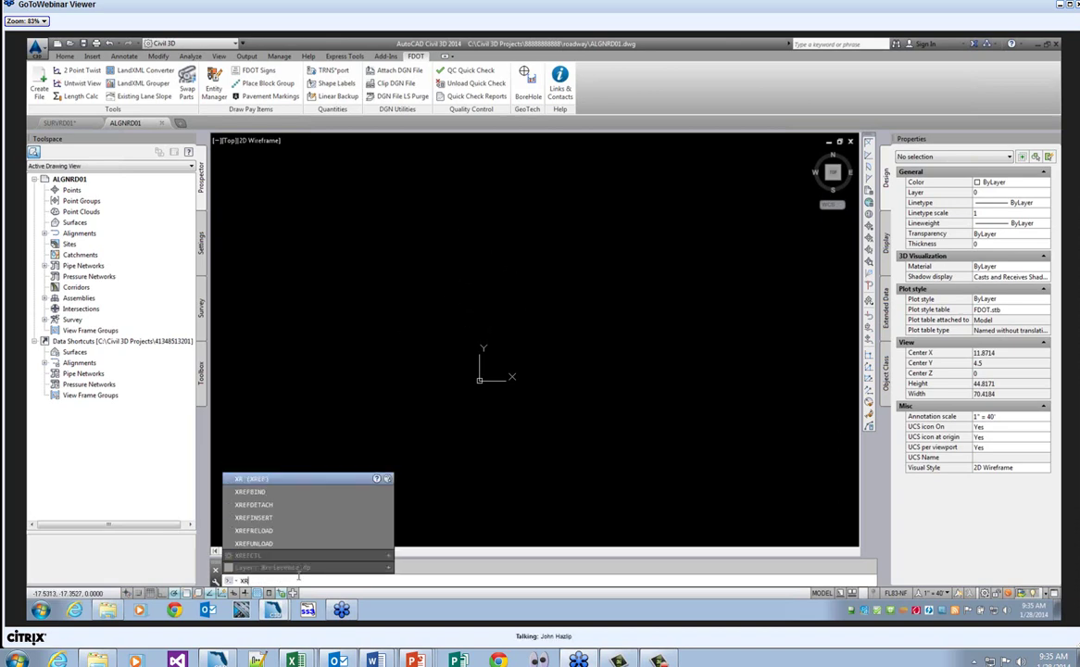
type("ef")
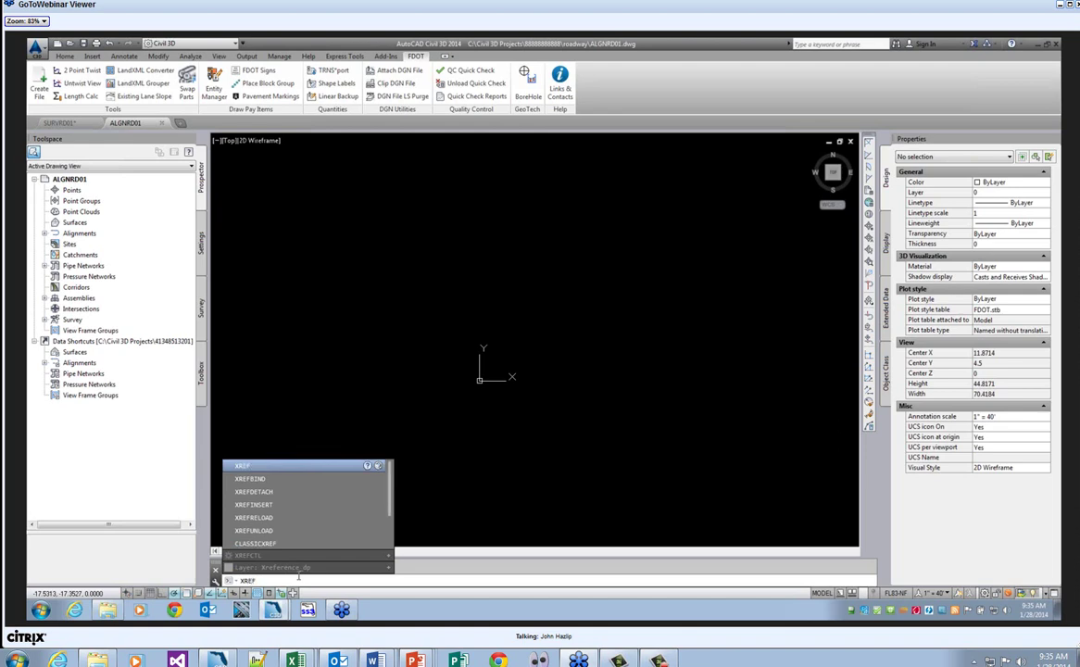
key("Return")
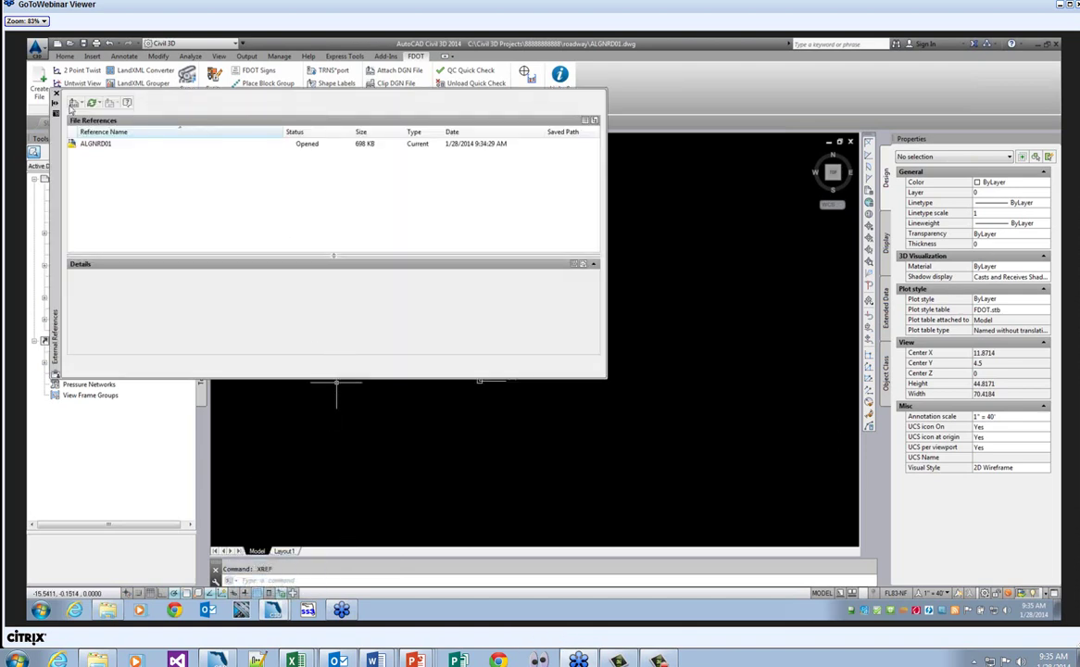
left_click(73, 102)
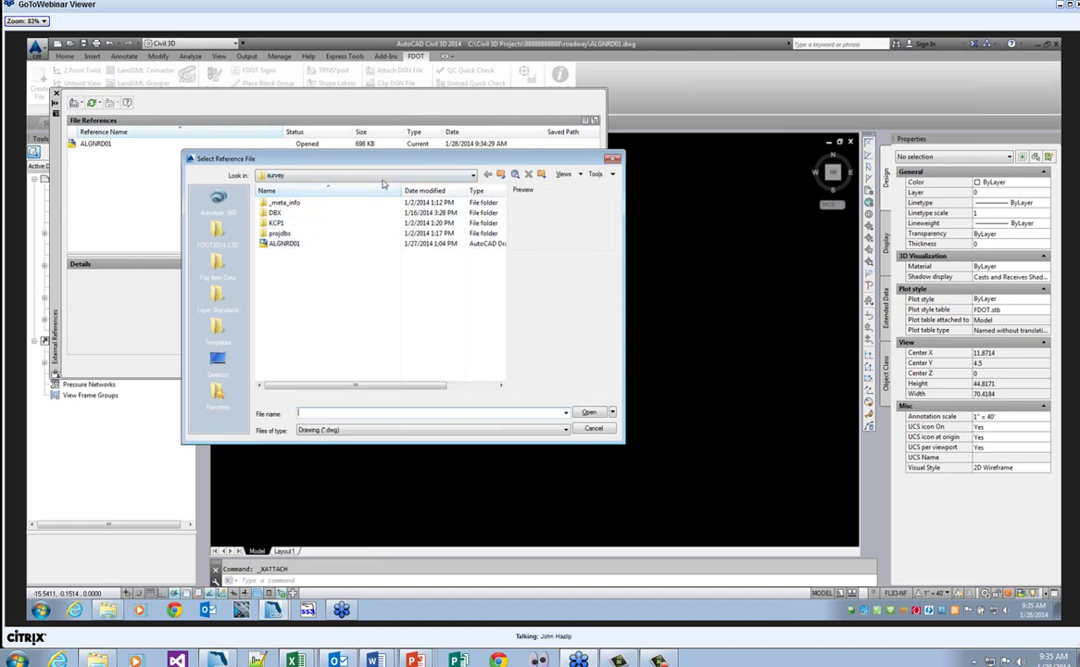
left_click(285, 244)
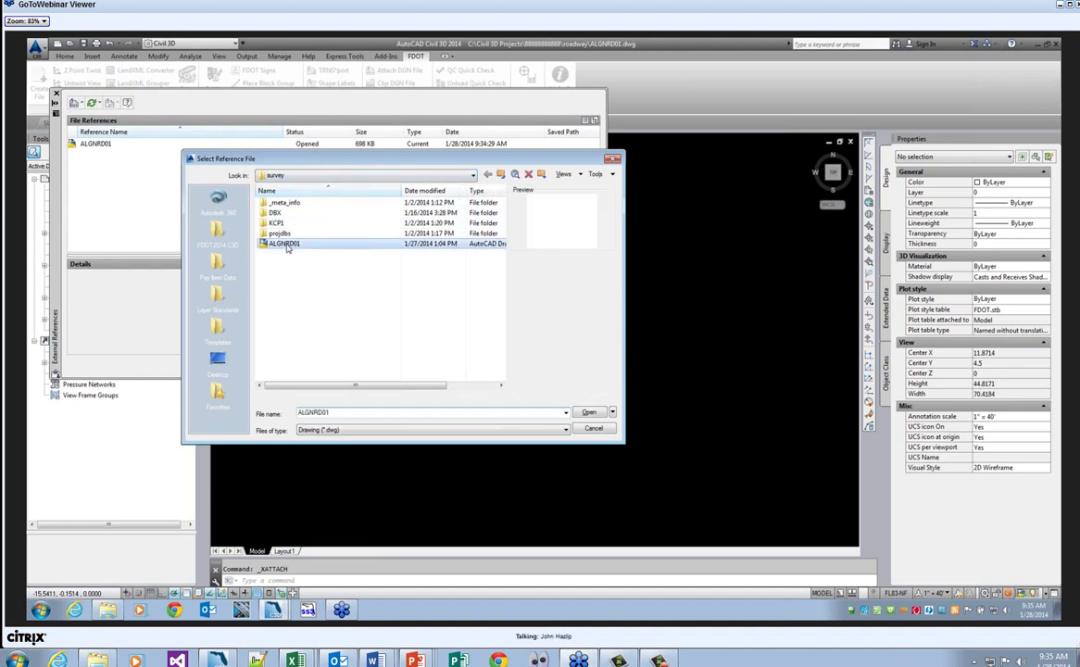
left_click(470, 174)
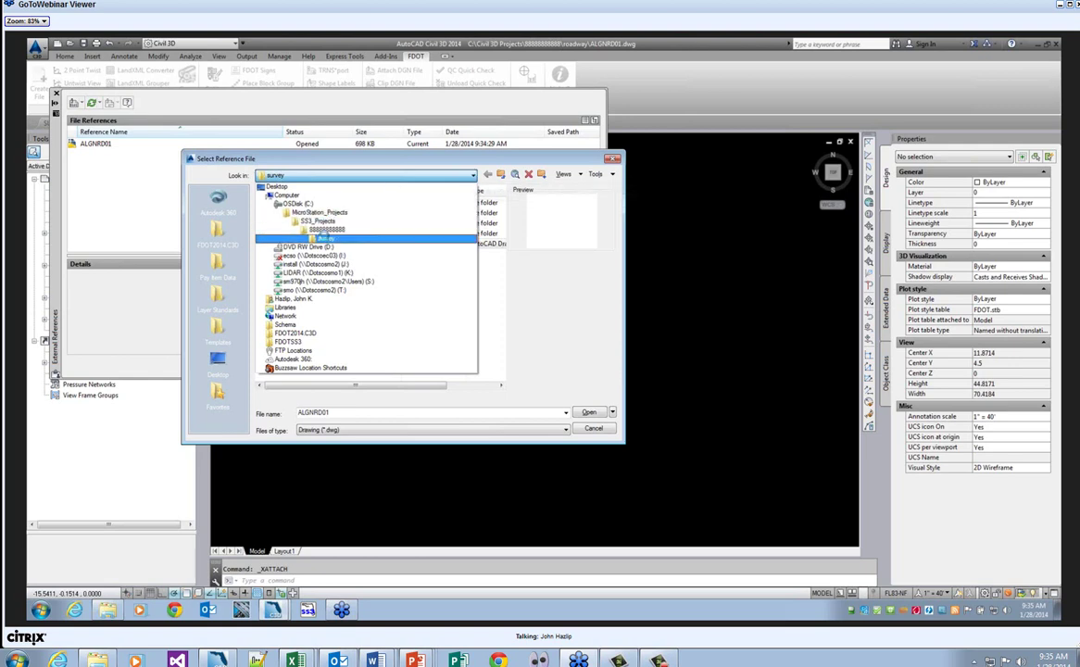
left_click(323, 238)
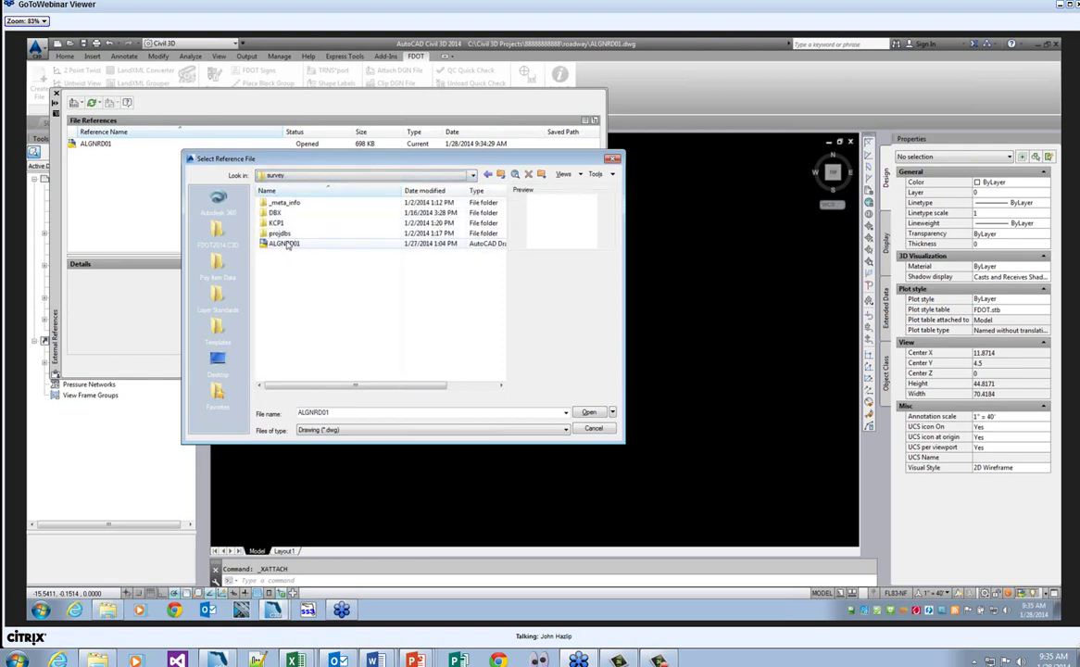
left_click(589, 414)
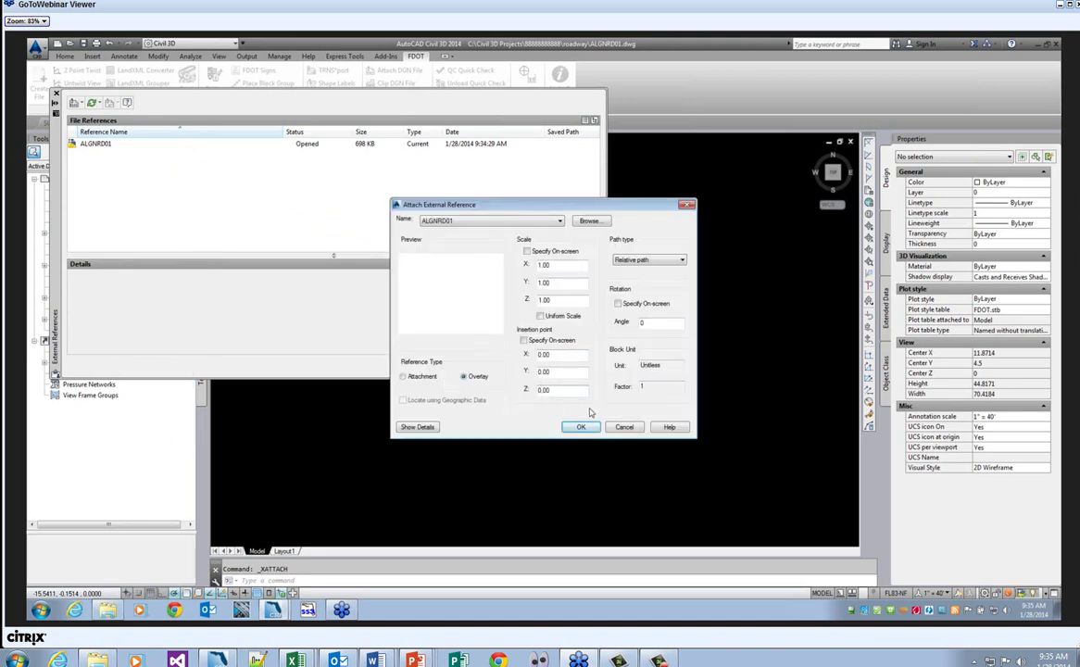
left_click(580, 428)
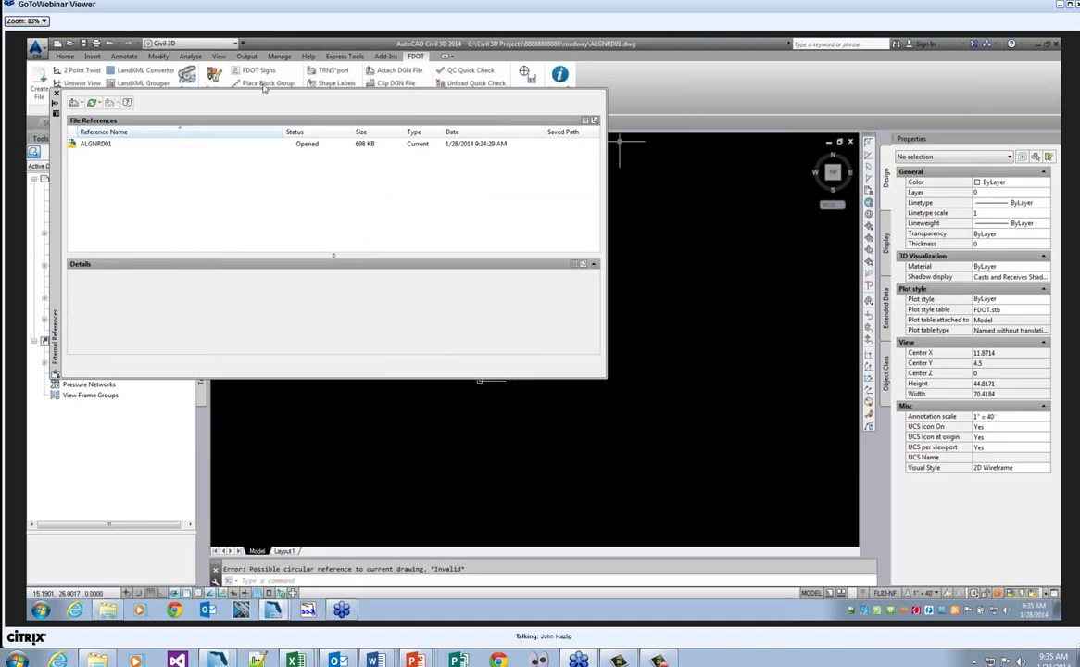
- Close the external references list and switch to the SURVRD01 drawing at the baseline curve near station 14+00
left_click(56, 95)
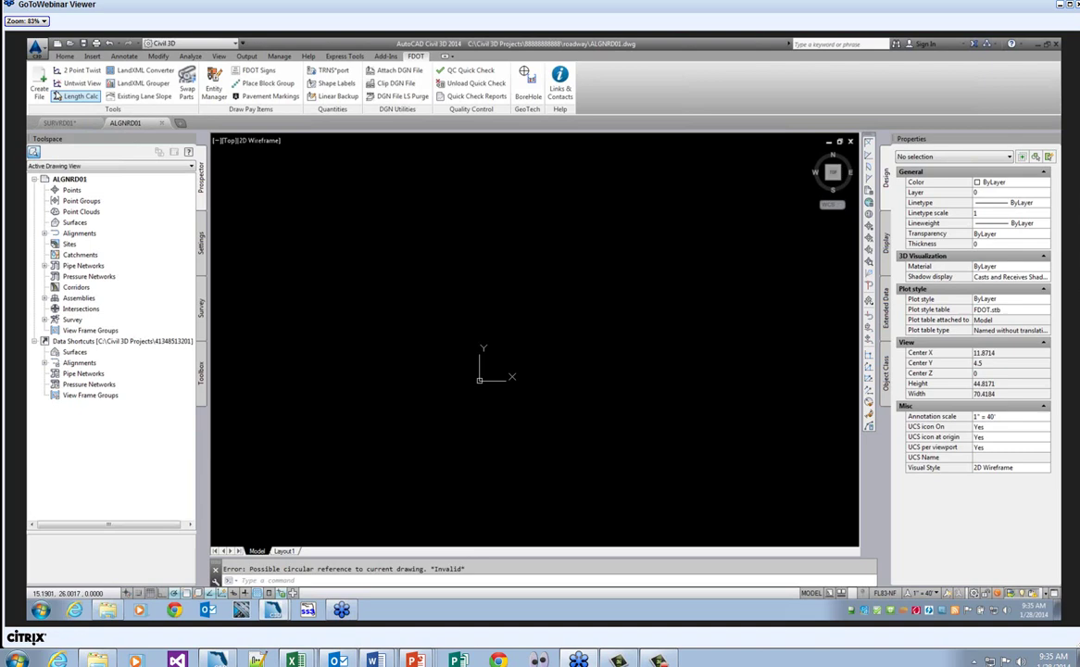
middle_click(516, 298)
middle_click(516, 298)
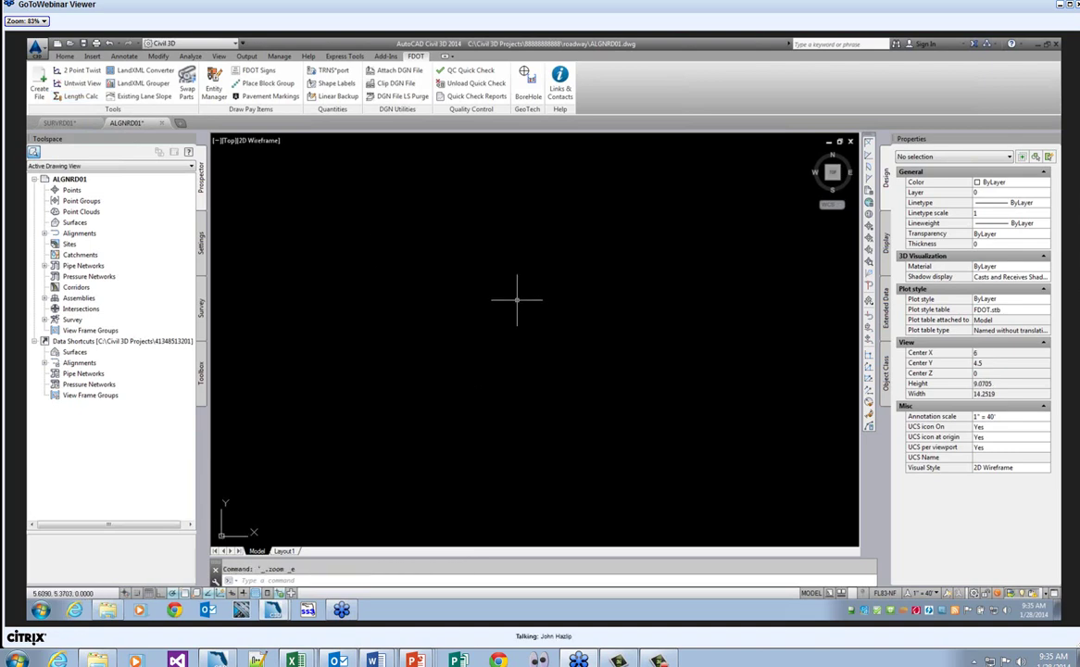
key("ctrl+Tab")
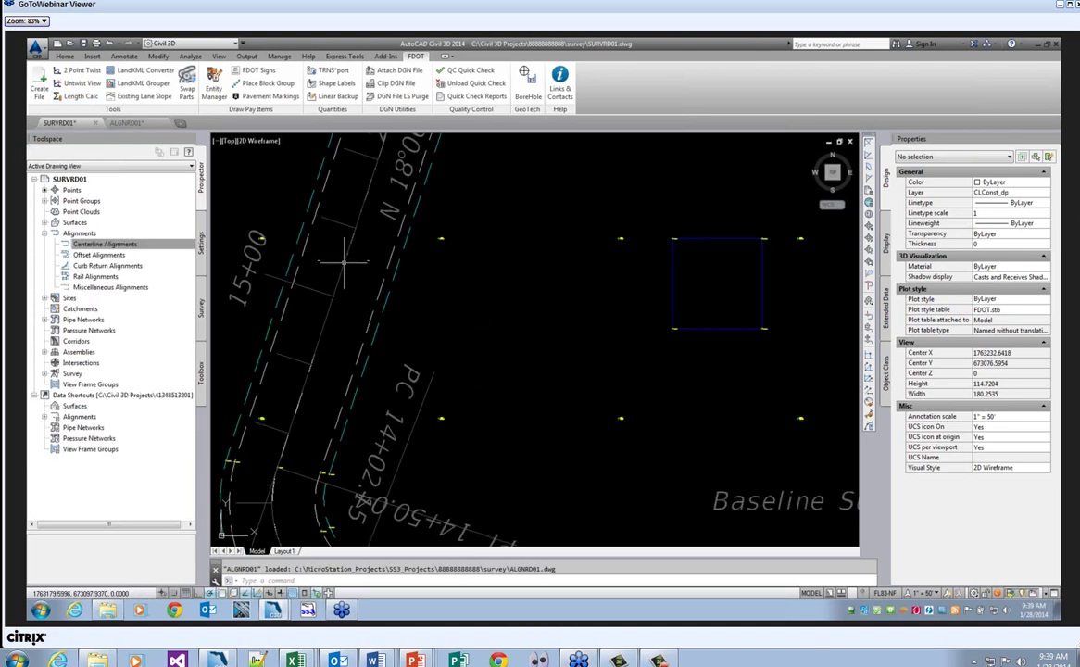
scroll(390, 271, "down", 4)
scroll(394, 412, "up", 2)
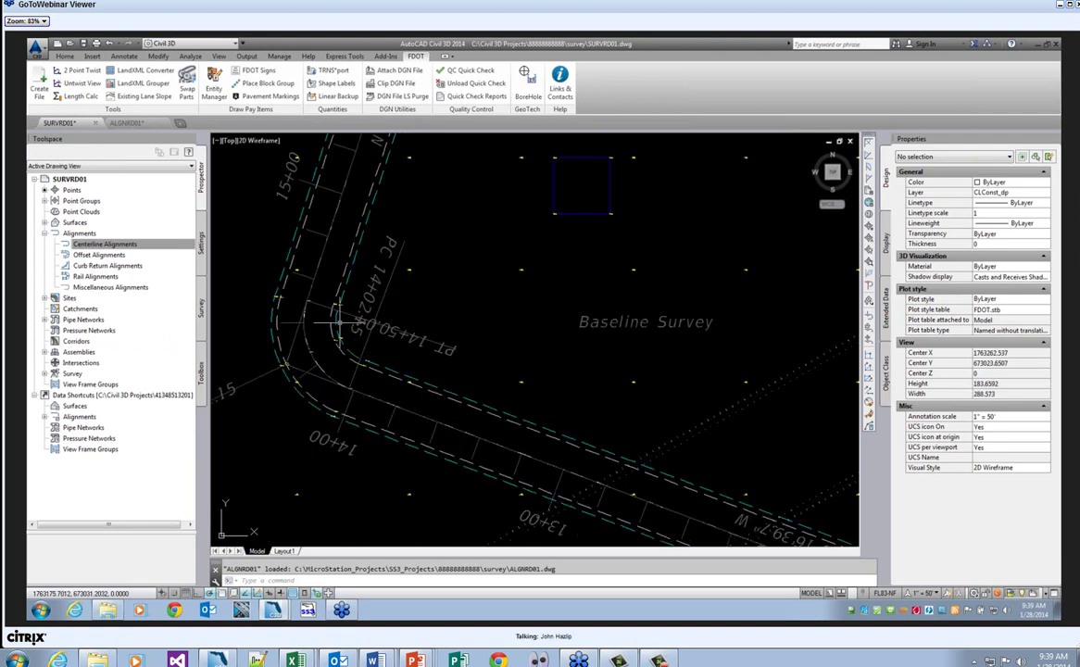
scroll(341, 319, "down", 2)
scroll(407, 393, "up", 5)
scroll(428, 378, "down", 3)
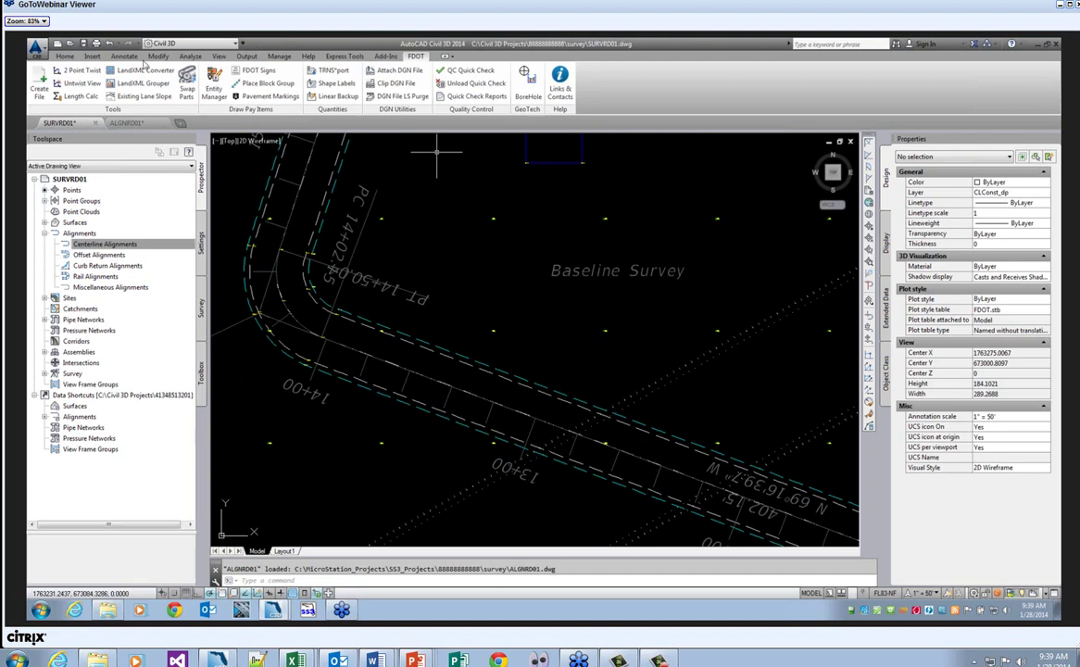
- Start Create Alignment from Objects and try to pick the baseline centerline directly in the drawing
left_click(65, 57)
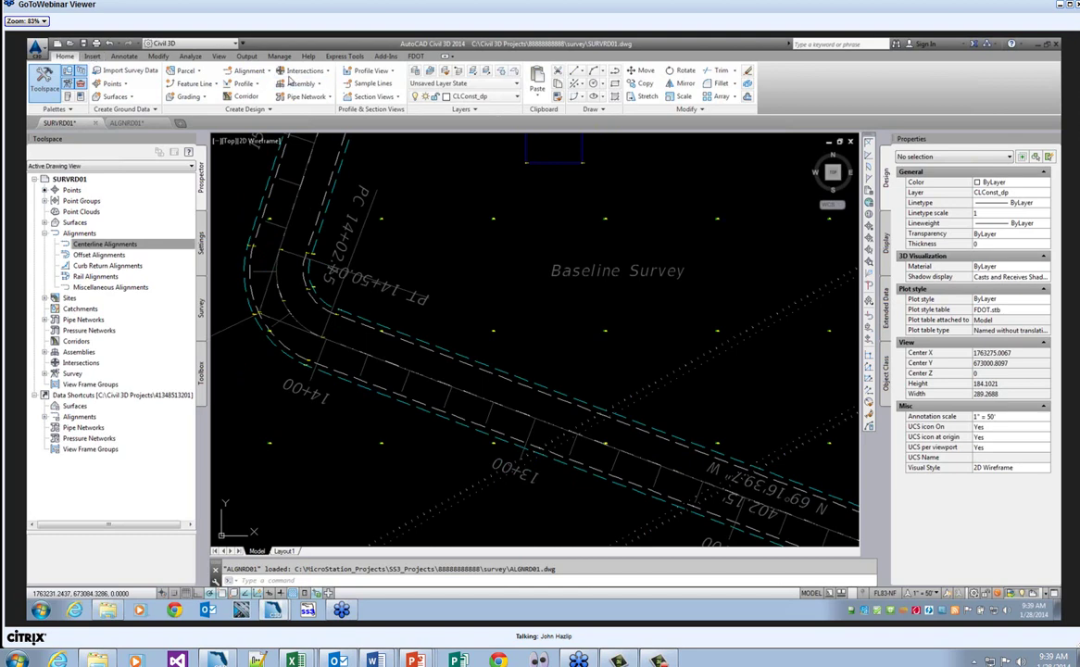
left_click(268, 72)
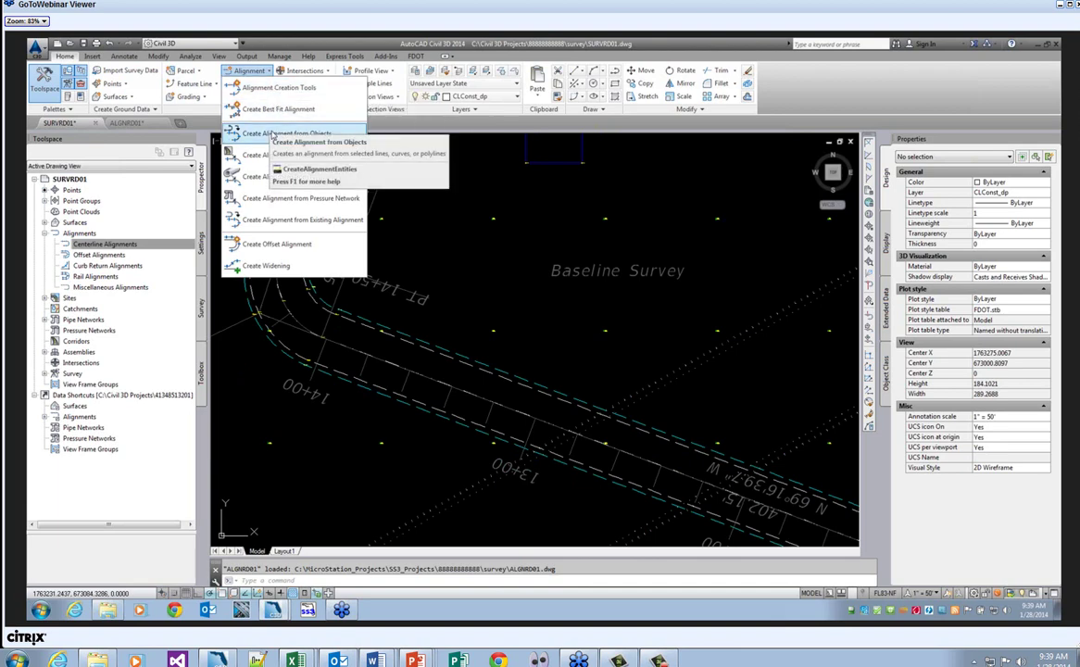
left_click(259, 133)
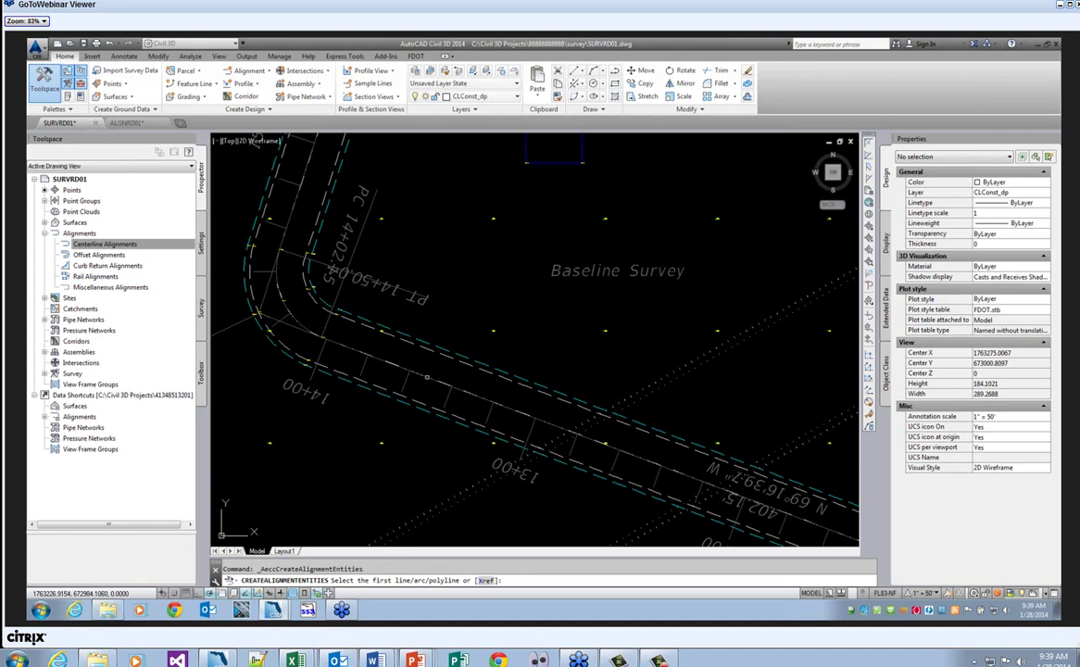
left_click(439, 367)
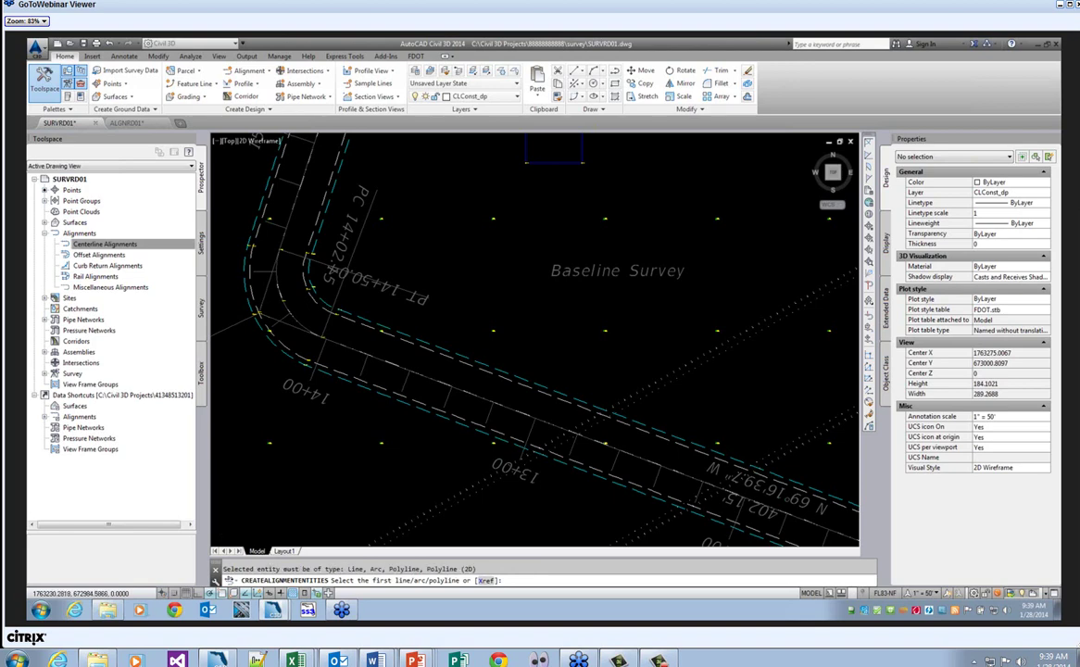
scroll(437, 369, "down", 2)
left_click(411, 369)
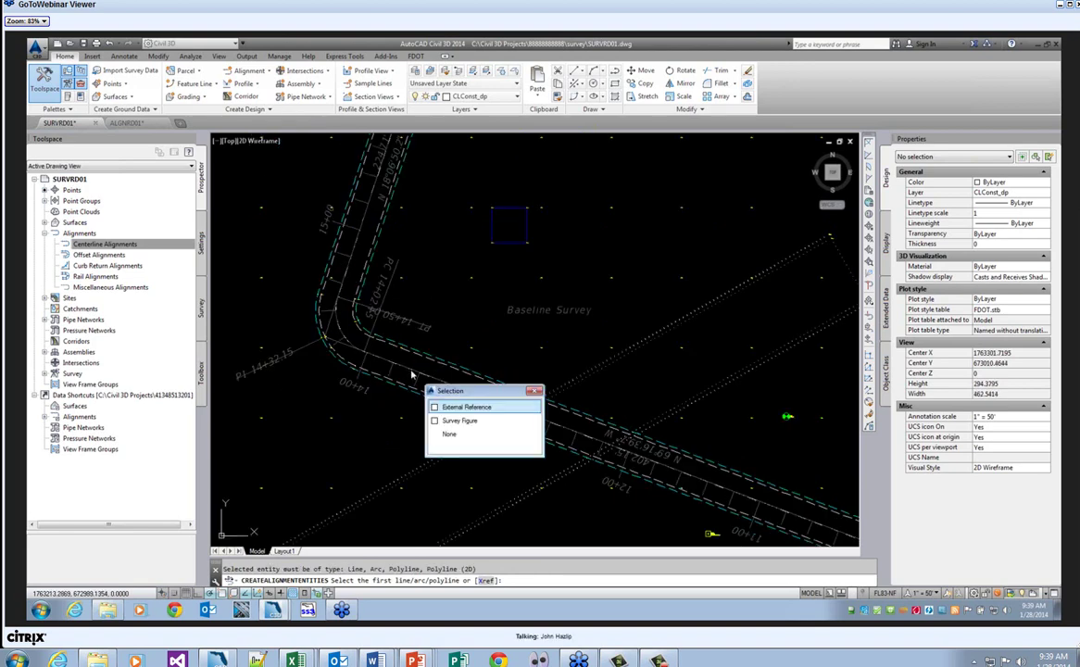
key("Escape")
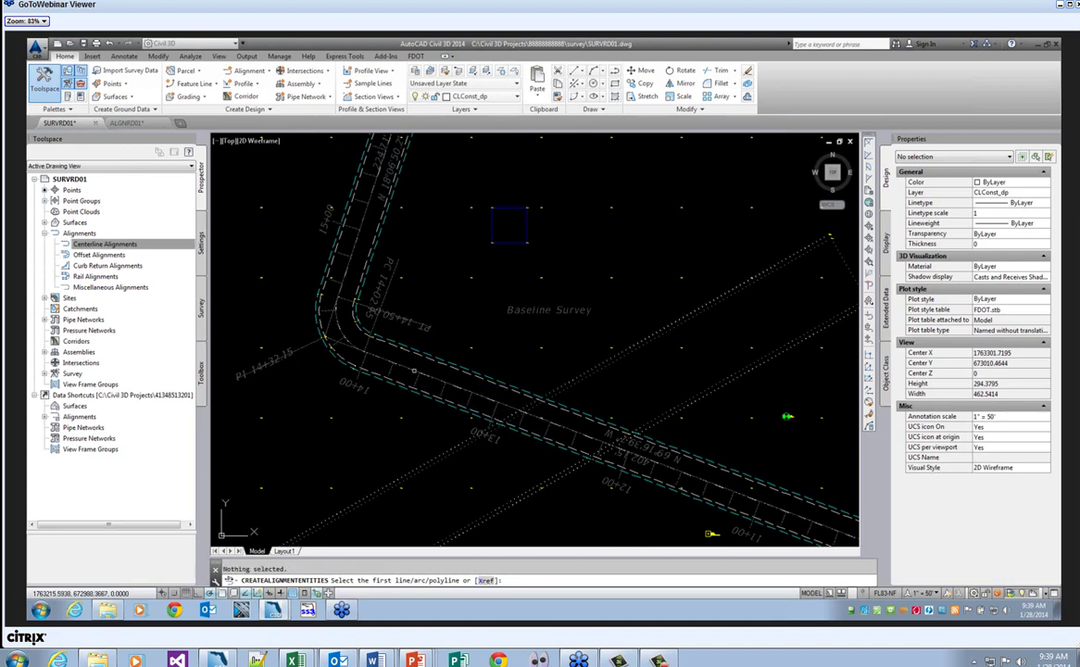
left_click(413, 369)
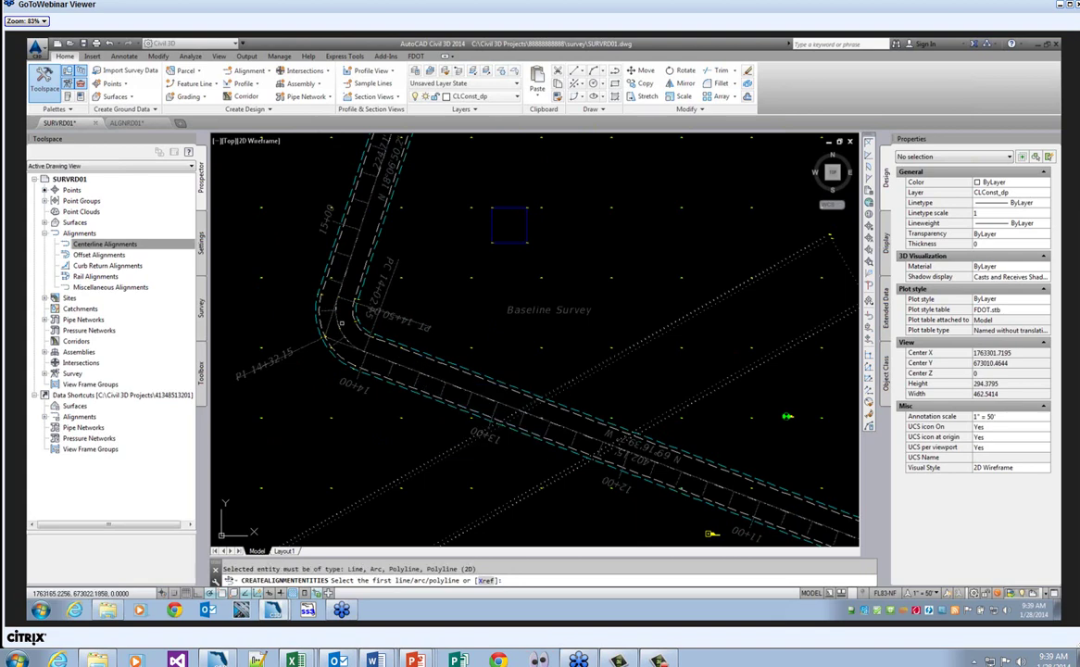
left_click(349, 313)
key("Escape")
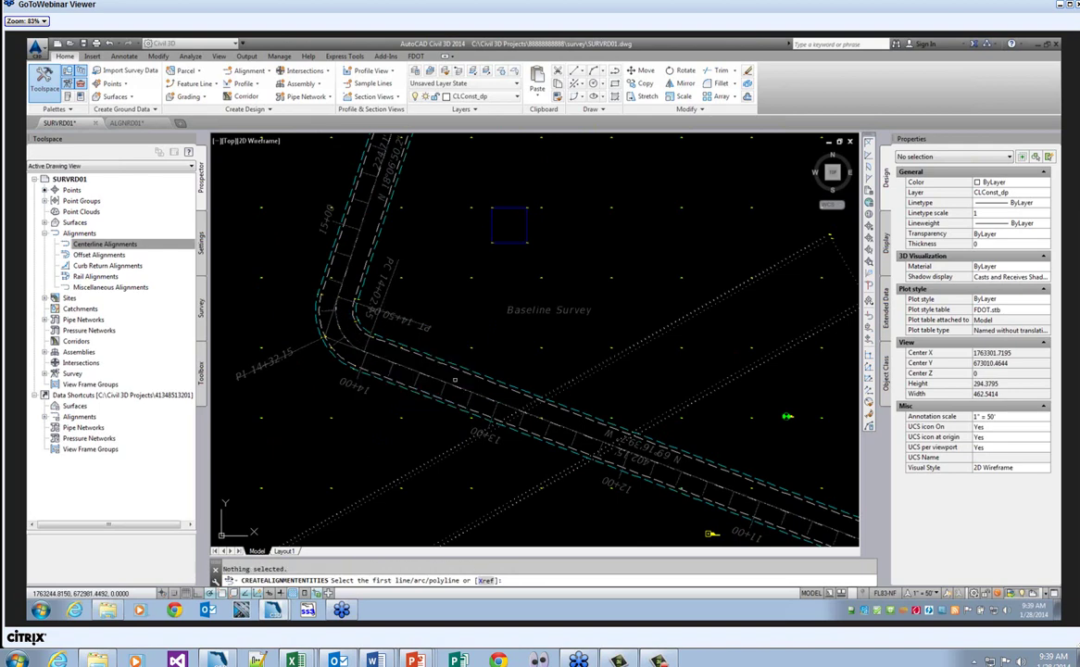
scroll(457, 382, "up", 4)
left_click(482, 390)
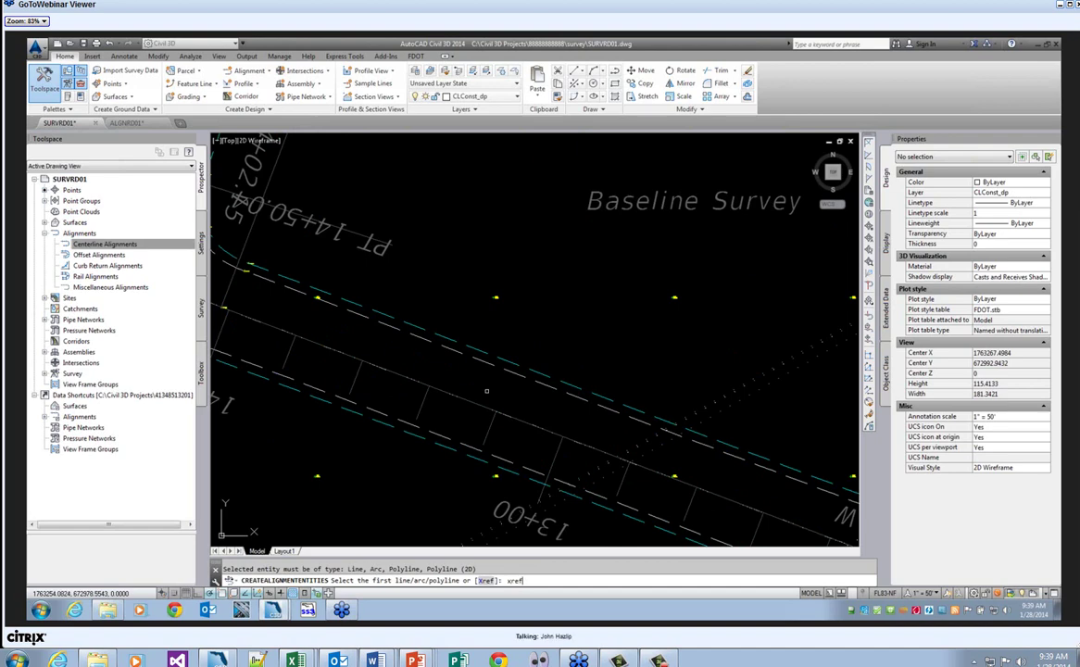
- Use the Xref option to select the baseline's two tangents and connecting curve, and accept the alignment direction
key("Return")
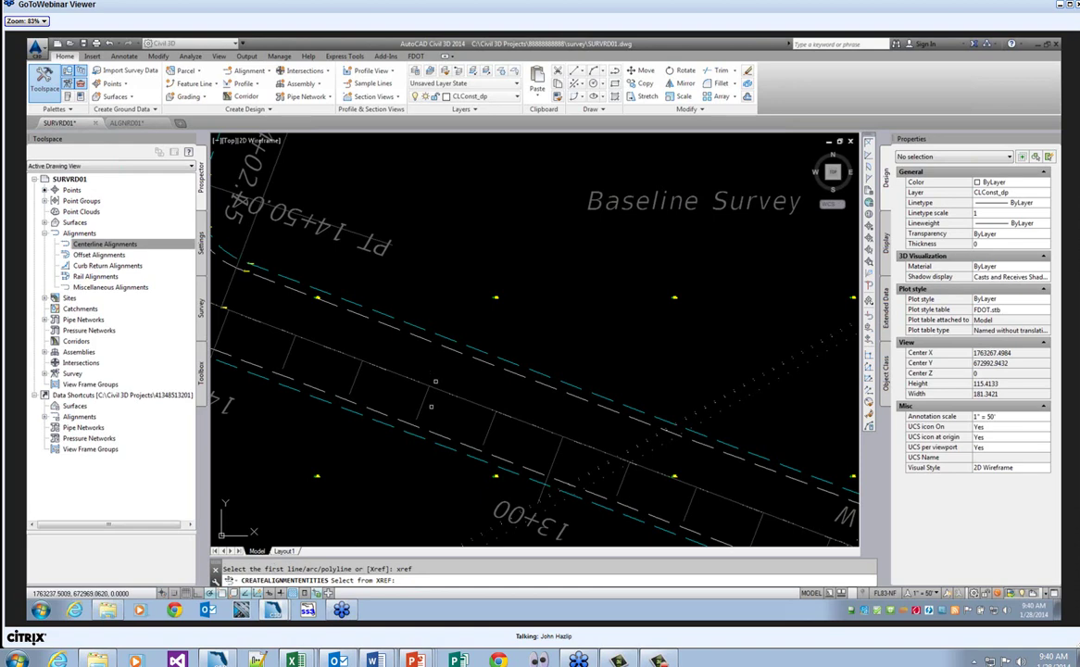
left_click(421, 354)
left_click(459, 382)
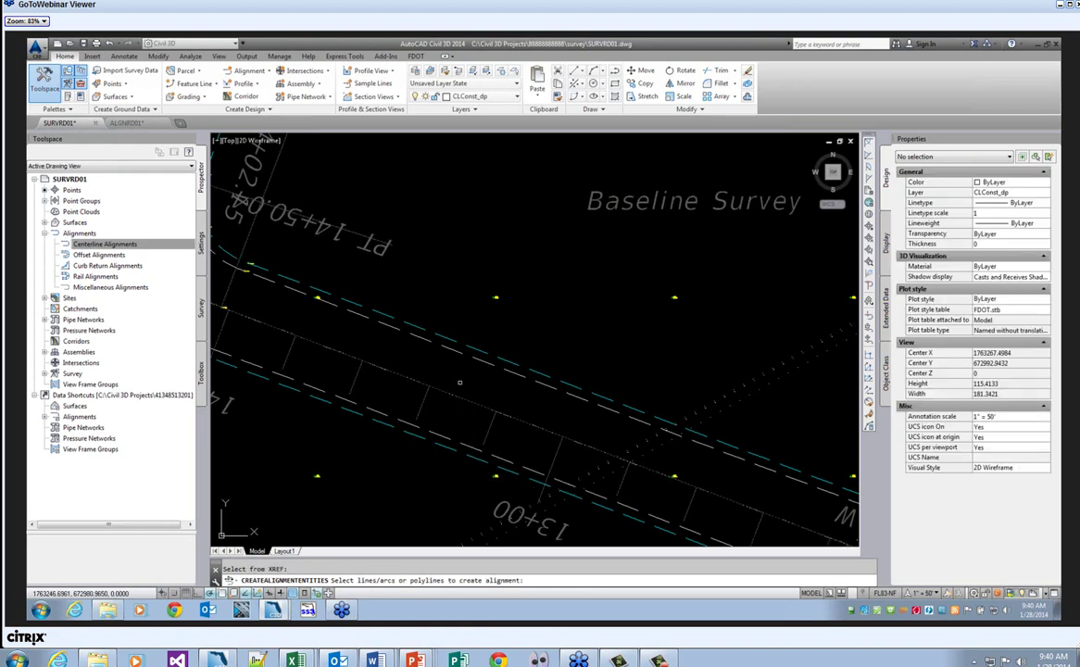
scroll(459, 381, "down", 3)
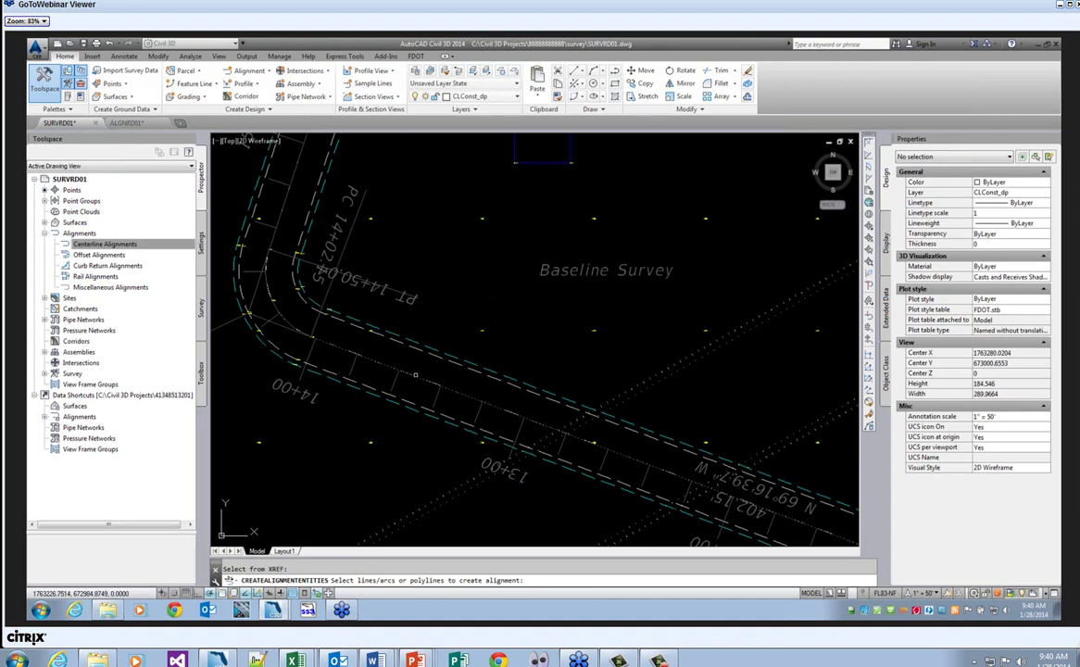
left_click(414, 374)
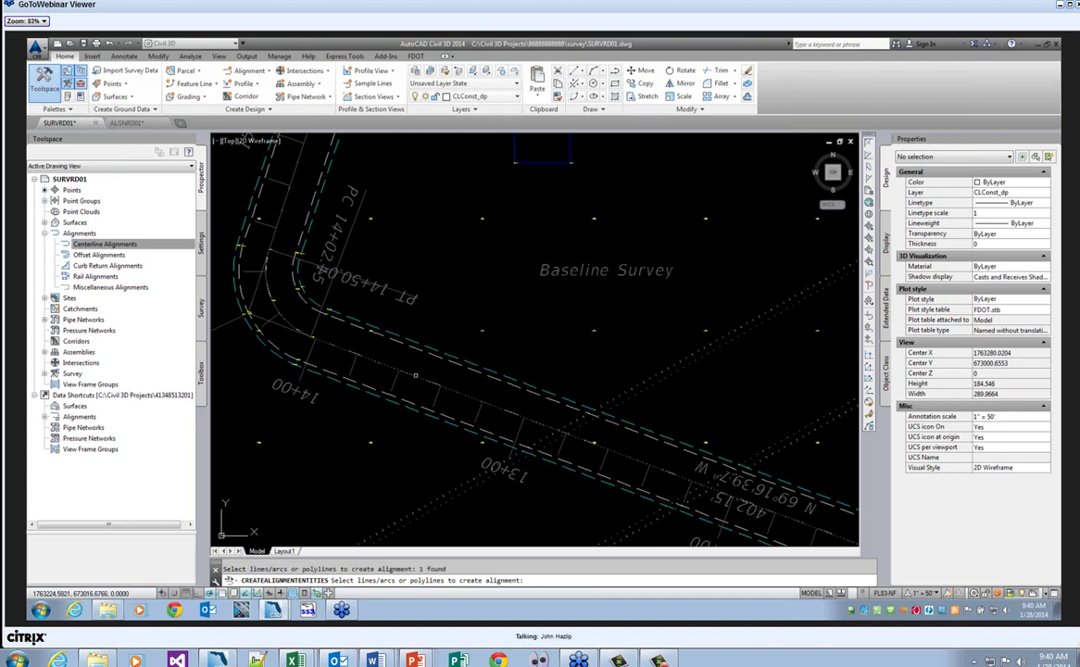
left_click(275, 307)
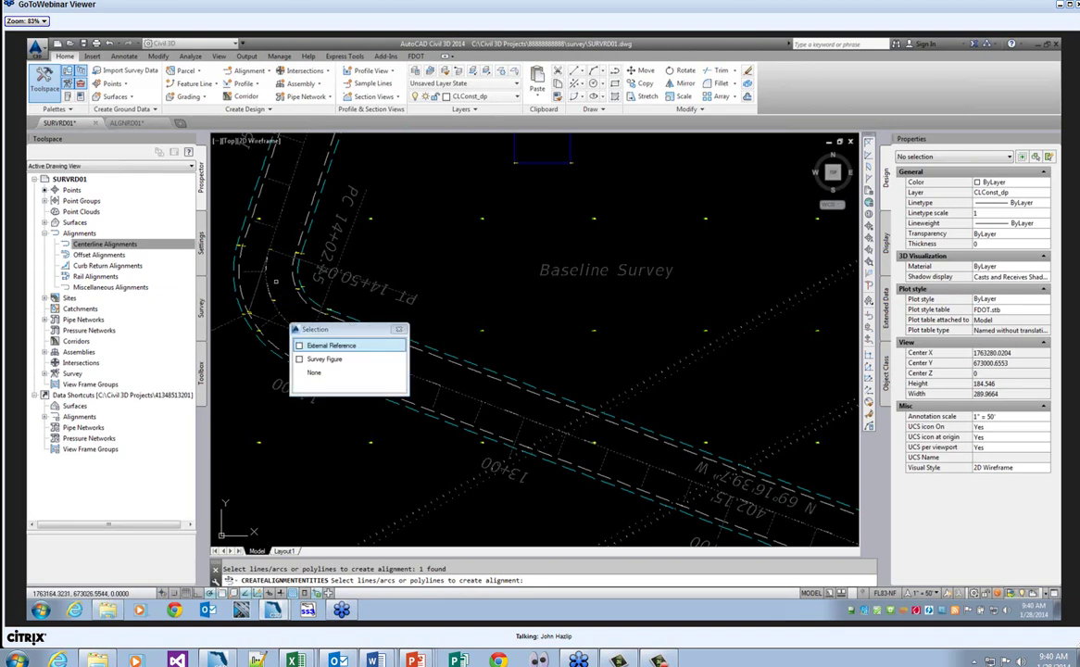
left_click(276, 282)
left_click(280, 216)
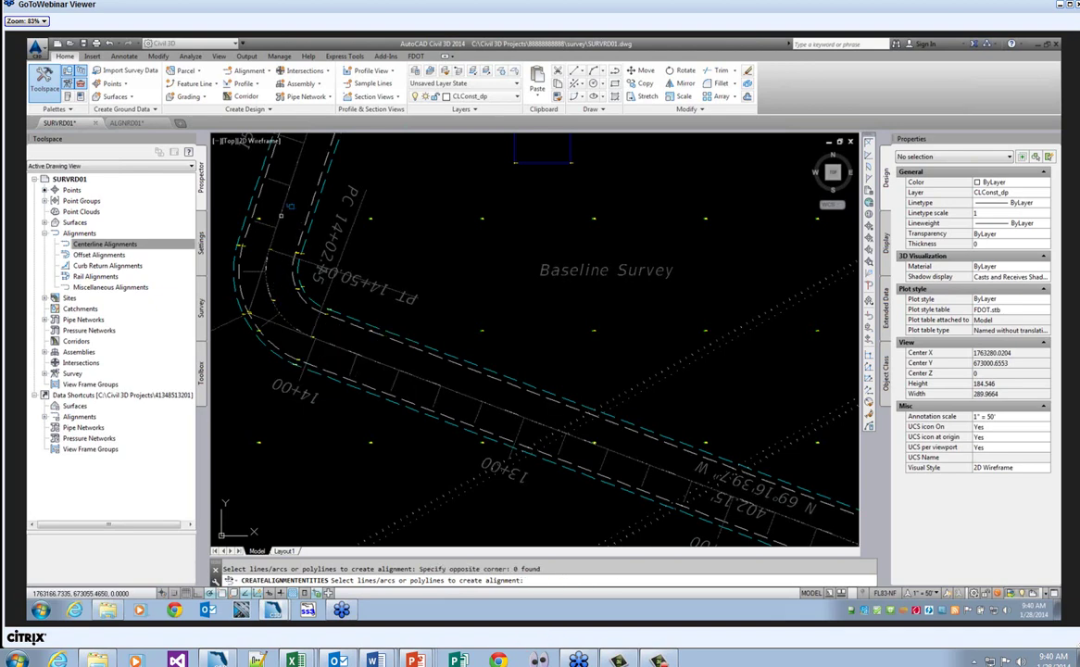
left_click(262, 190)
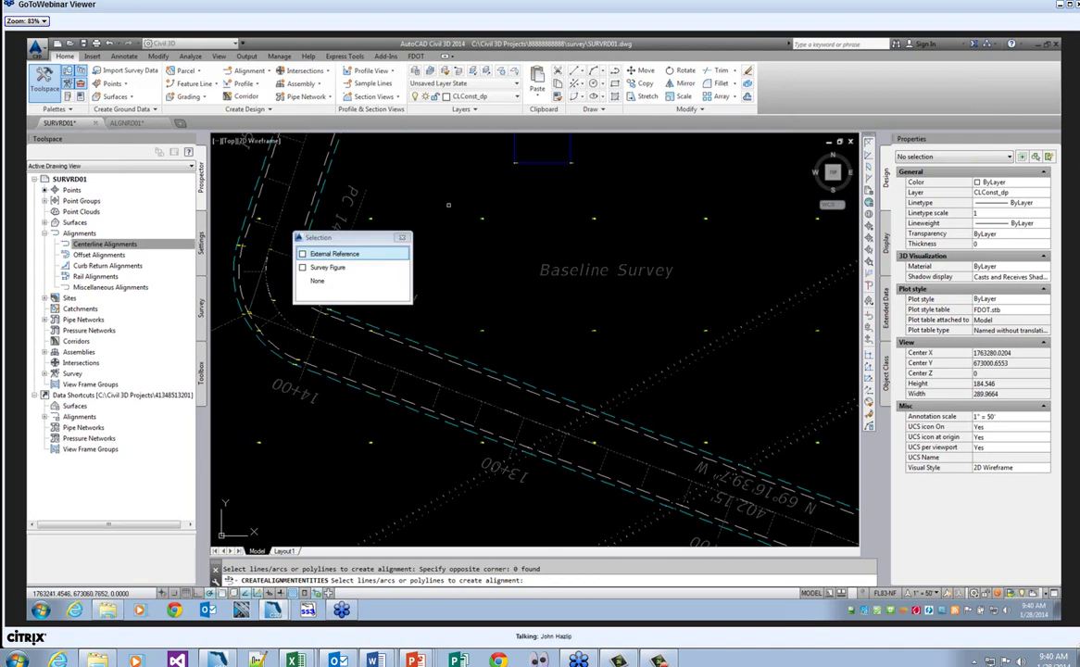
left_click(333, 252)
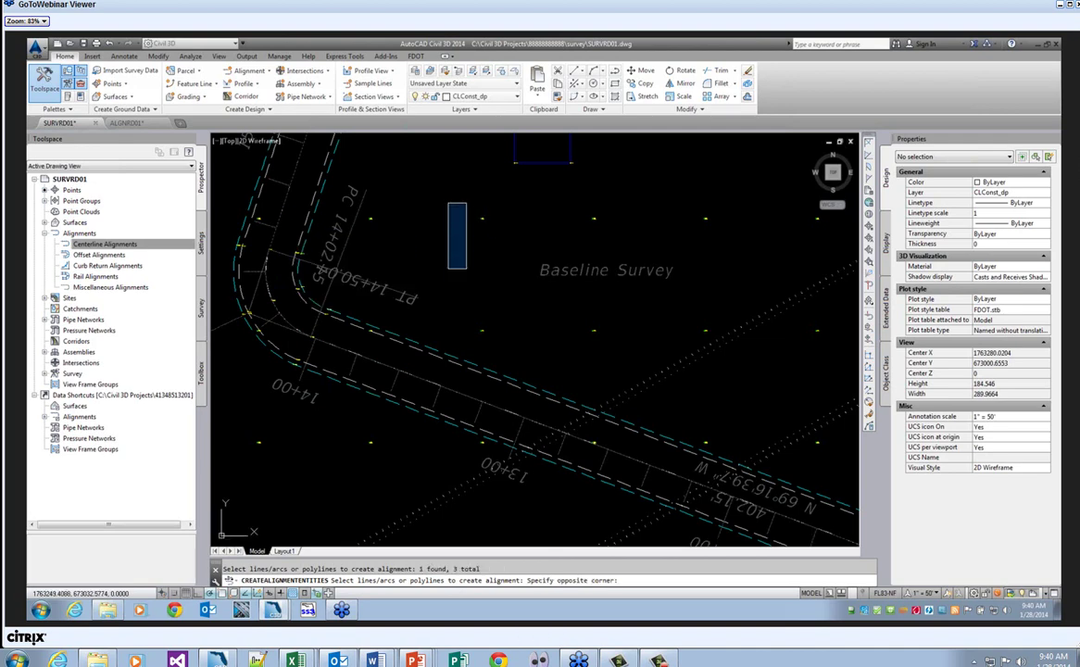
left_click(459, 264)
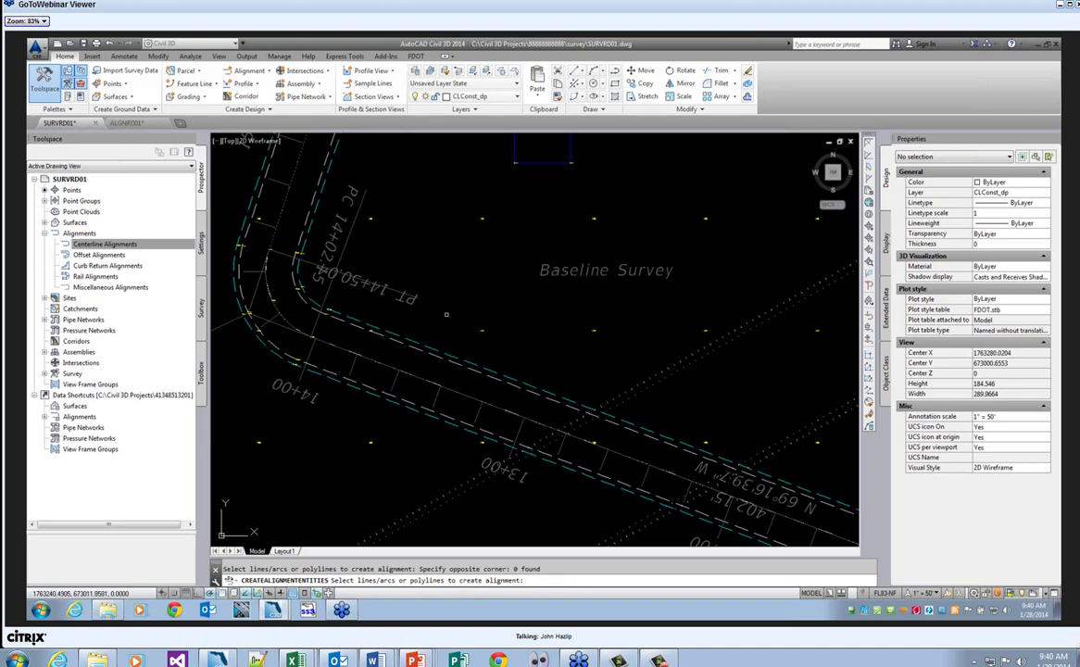
key("Return")
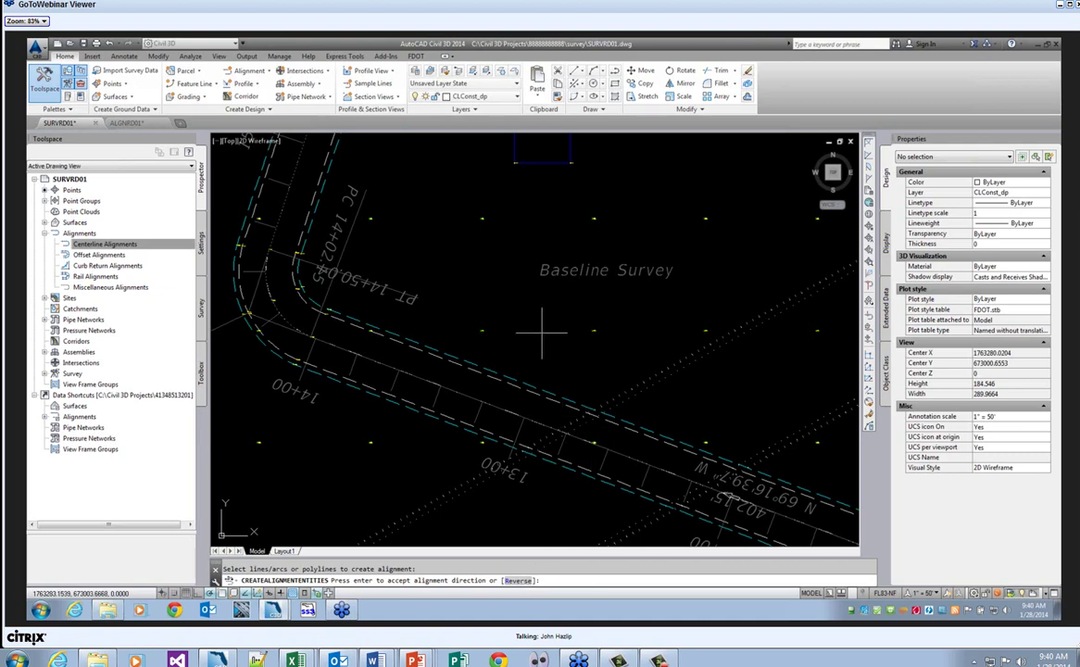
key("Return")
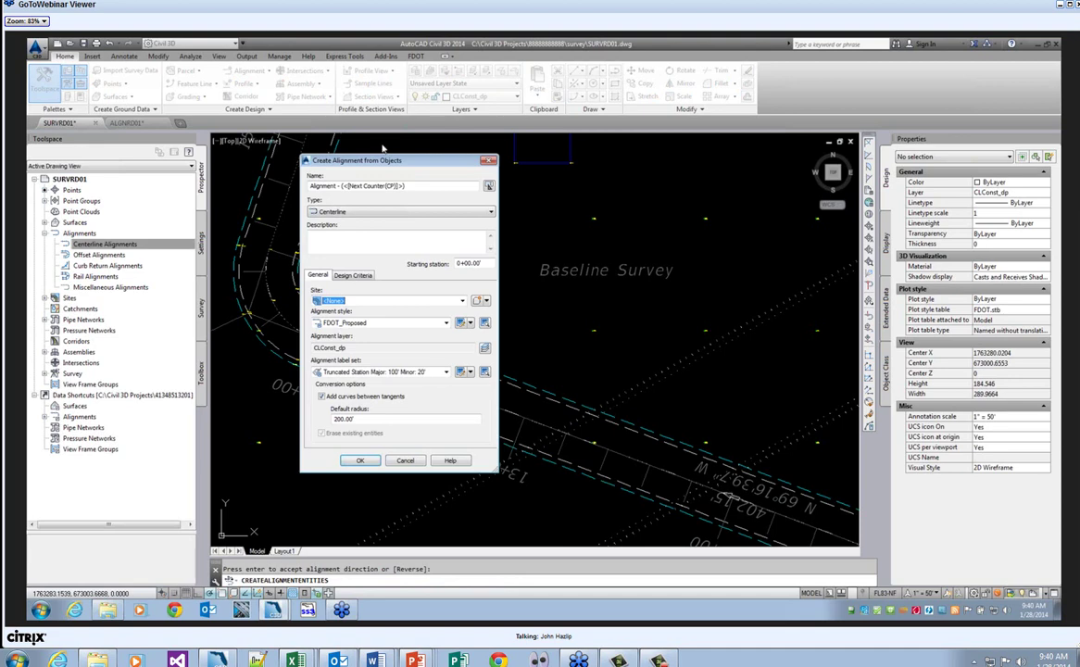
- Name the new alignment BL2, describe it as Baseline Survey, and set its starting station to 10+00
left_click(415, 188)
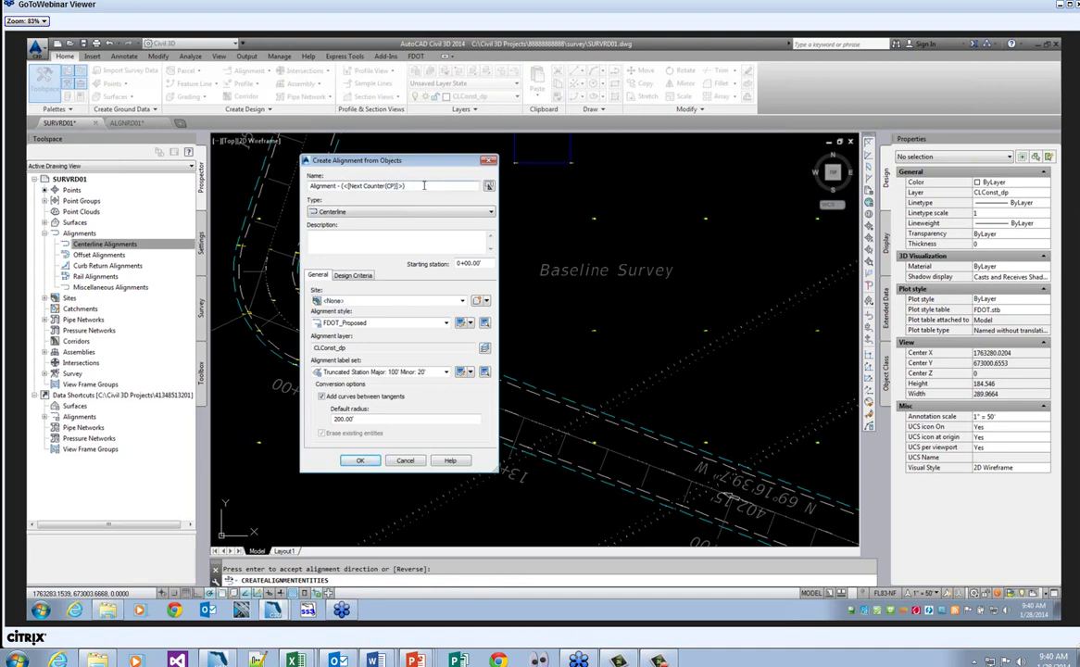
left_click_drag(376, 186, 310, 186)
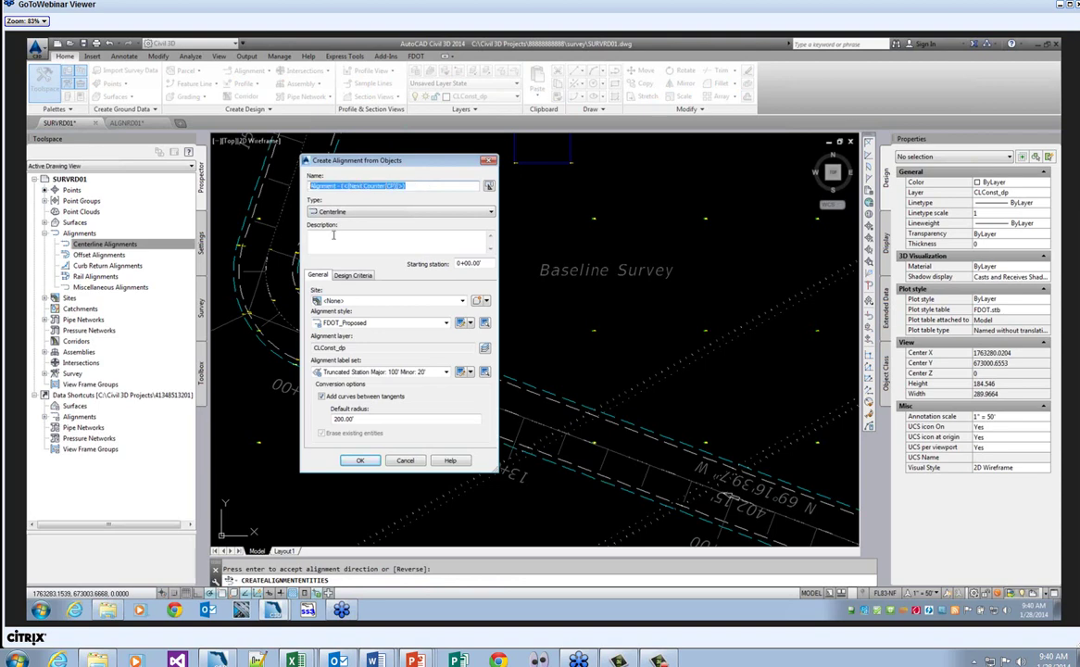
type("BL2")
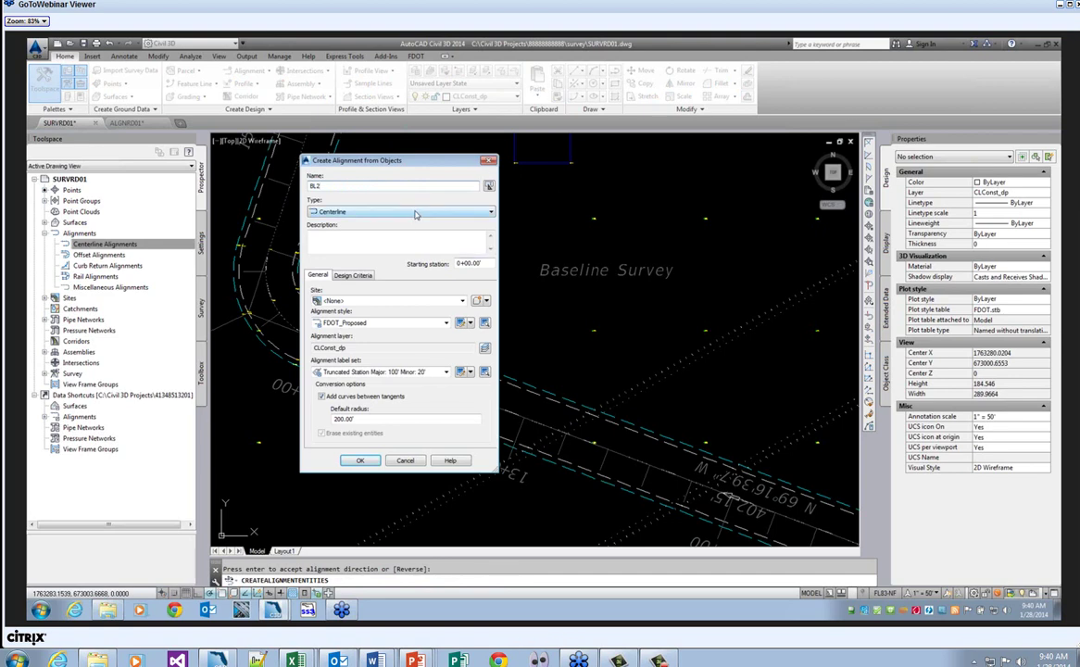
left_click(328, 239)
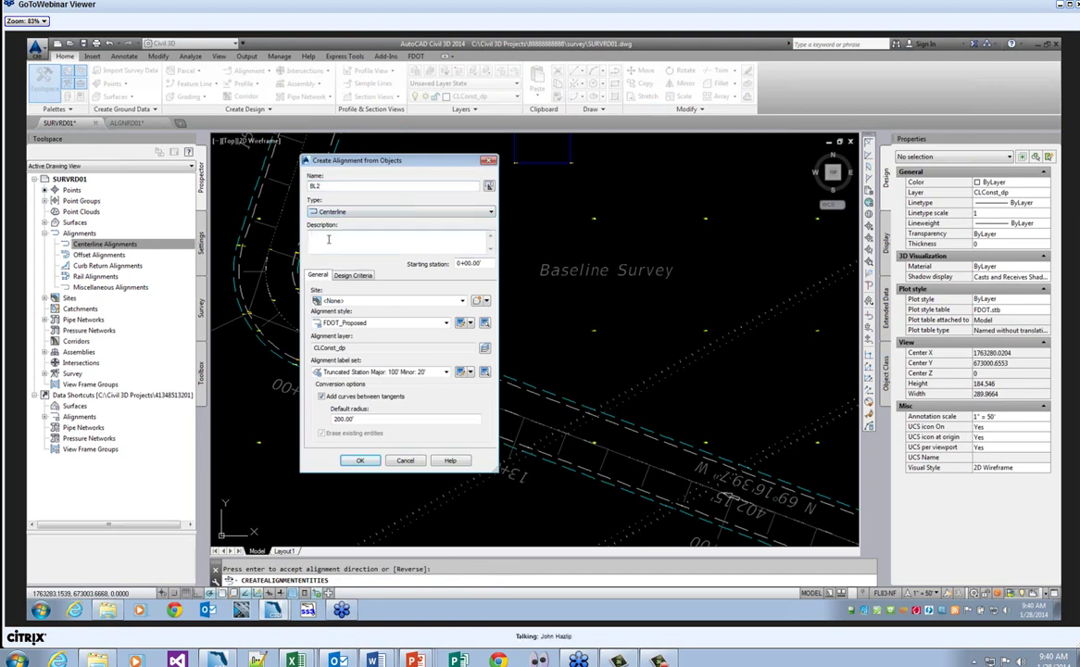
type("Base")
type("su")
key("BackSpace")
double_click(482, 263)
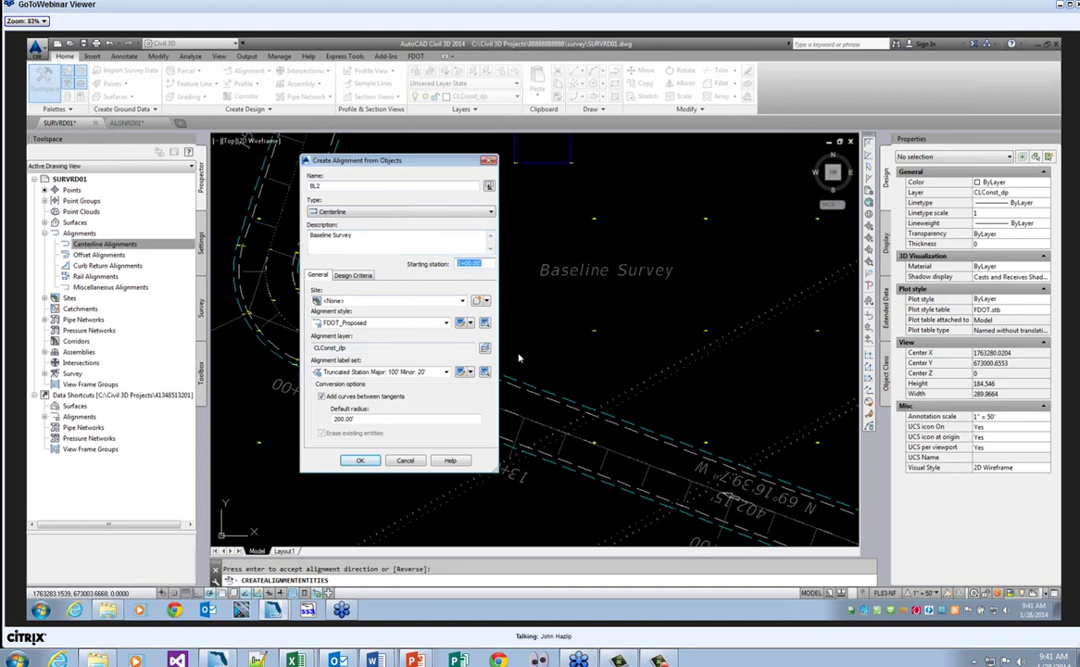
type("1")
- Set the BL2 alignment style to FDOT Existing
left_click(446, 322)
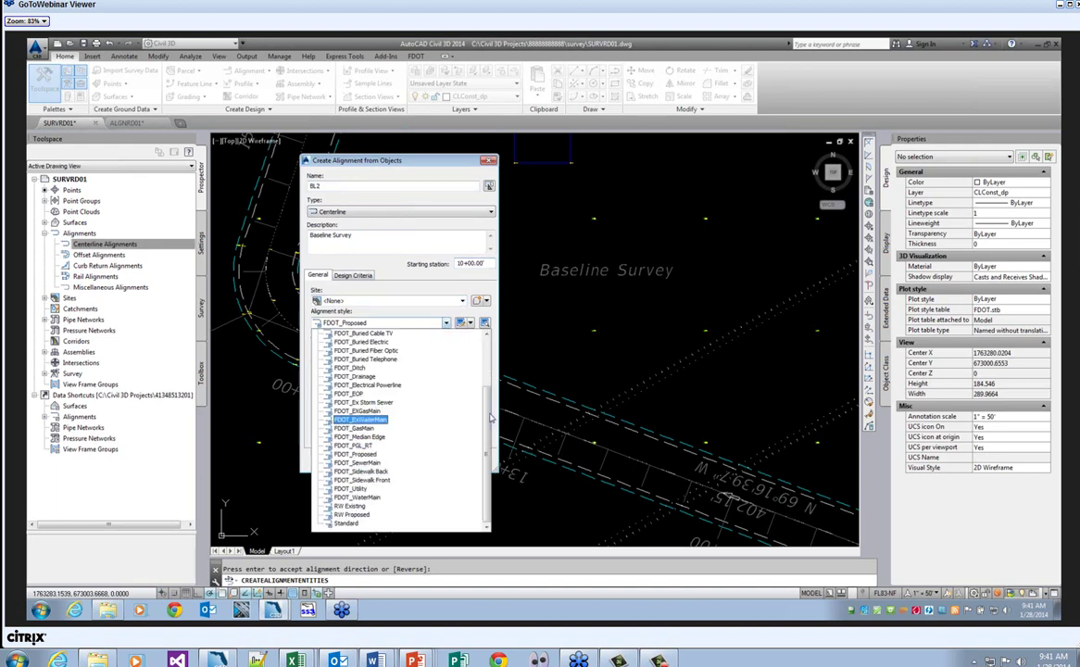
scroll(481, 417, "up", 5)
left_click(352, 332)
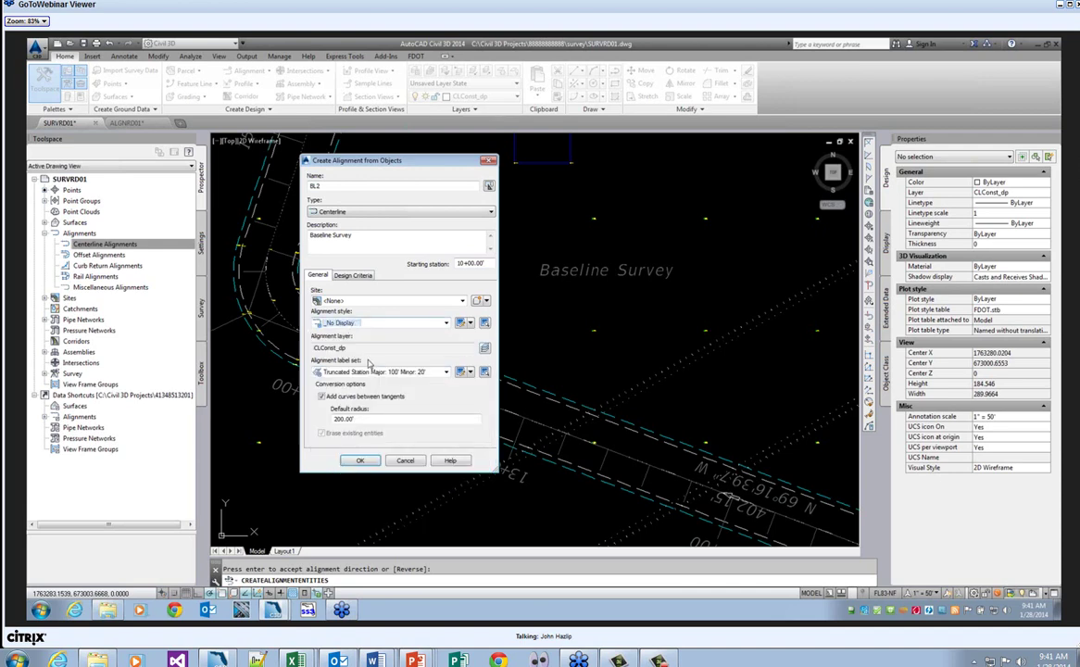
key("Down")
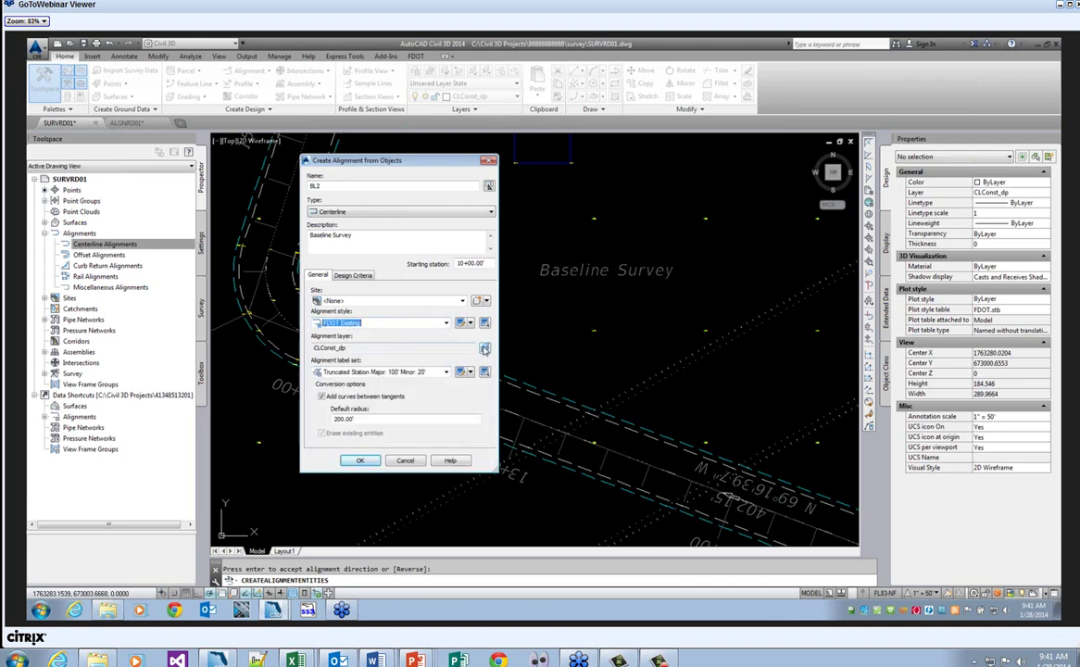
- Set the BL2 alignment's layer to BaselineSurvey
left_click(483, 349)
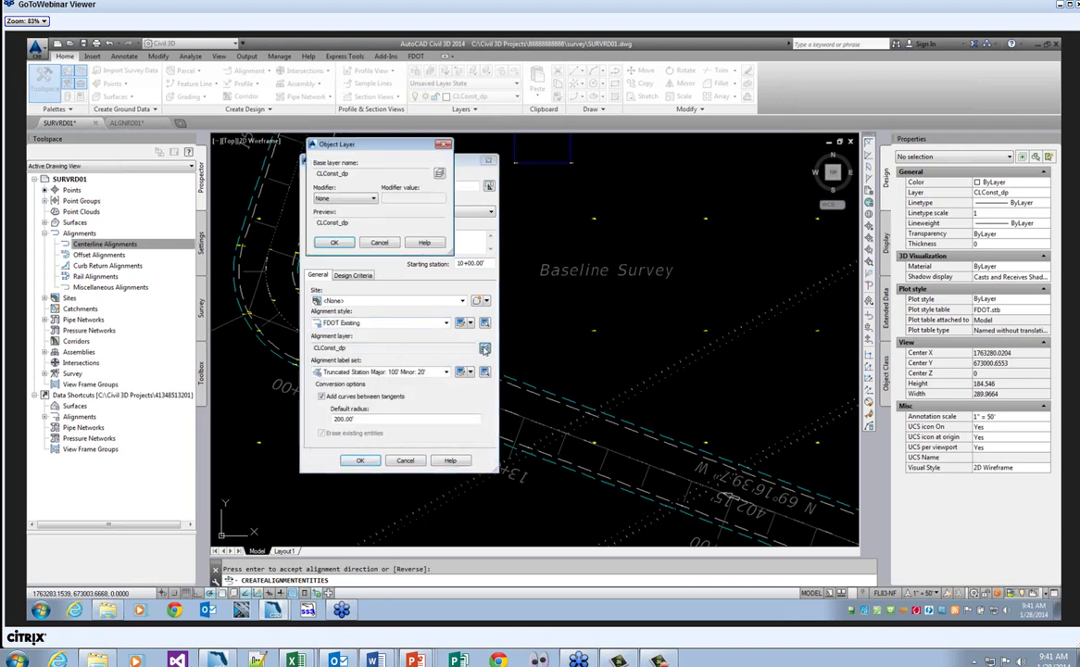
left_click(439, 174)
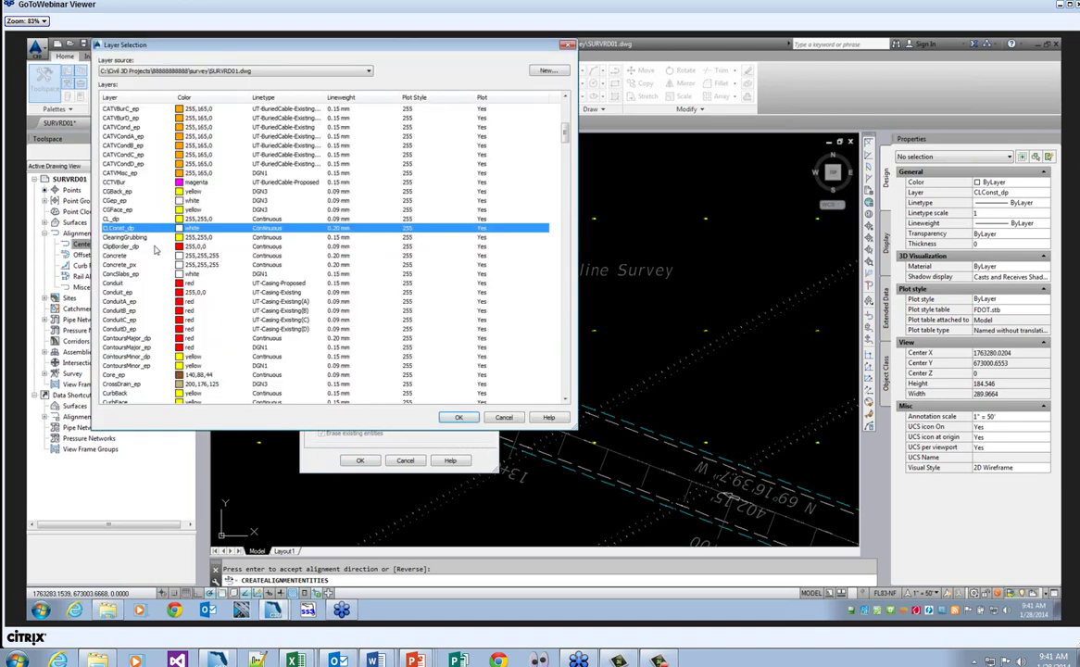
scroll(156, 249, "up", 10)
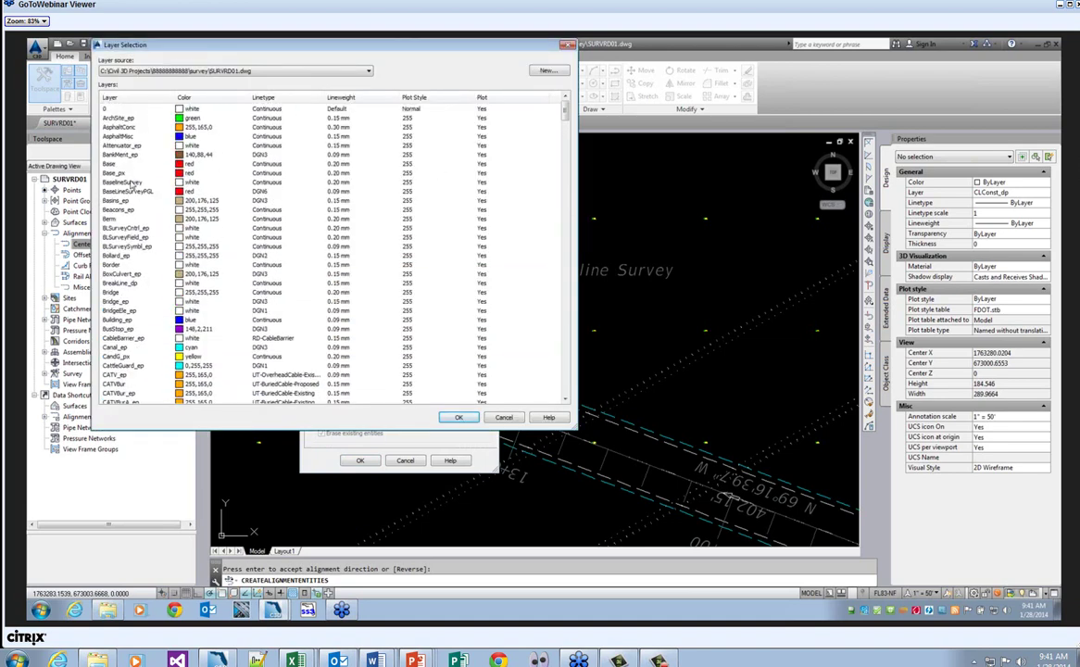
left_click(134, 182)
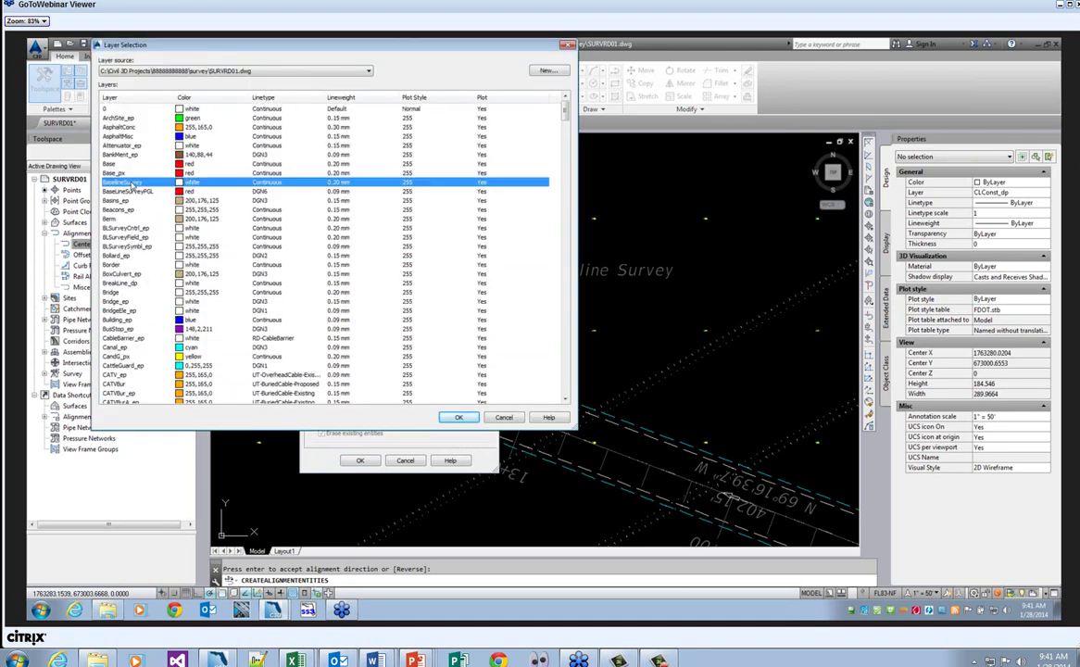
left_click(459, 417)
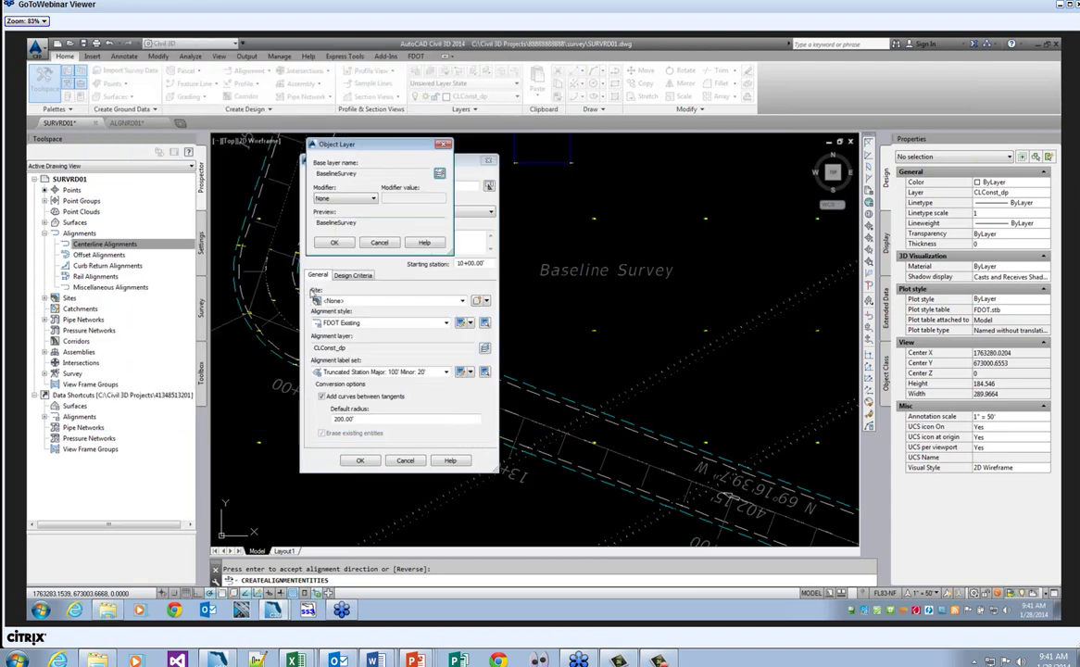
left_click(335, 243)
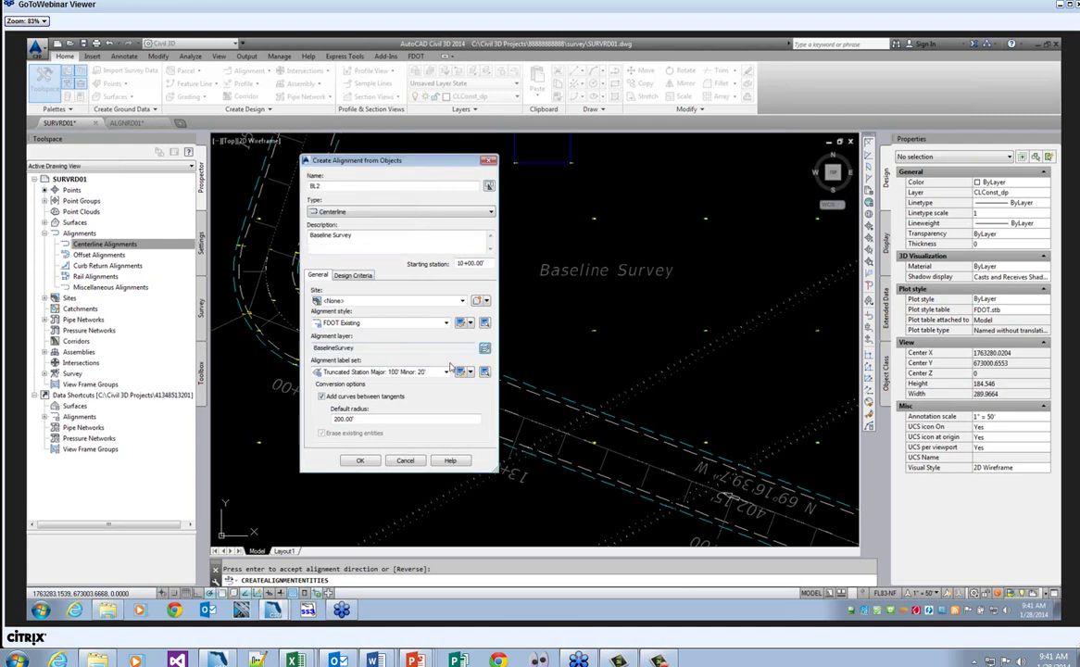
- Choose the Full Station Major 100' Minor 20' label set, disable adding curves between tangents, and create the BL2 alignment
left_click(443, 372)
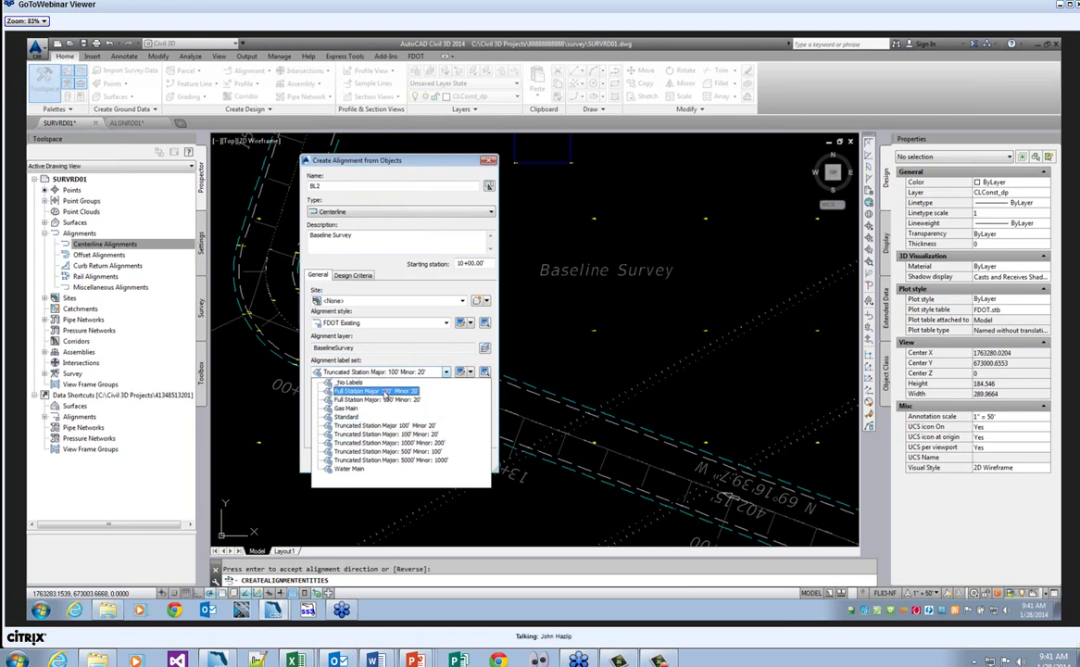
left_click(380, 392)
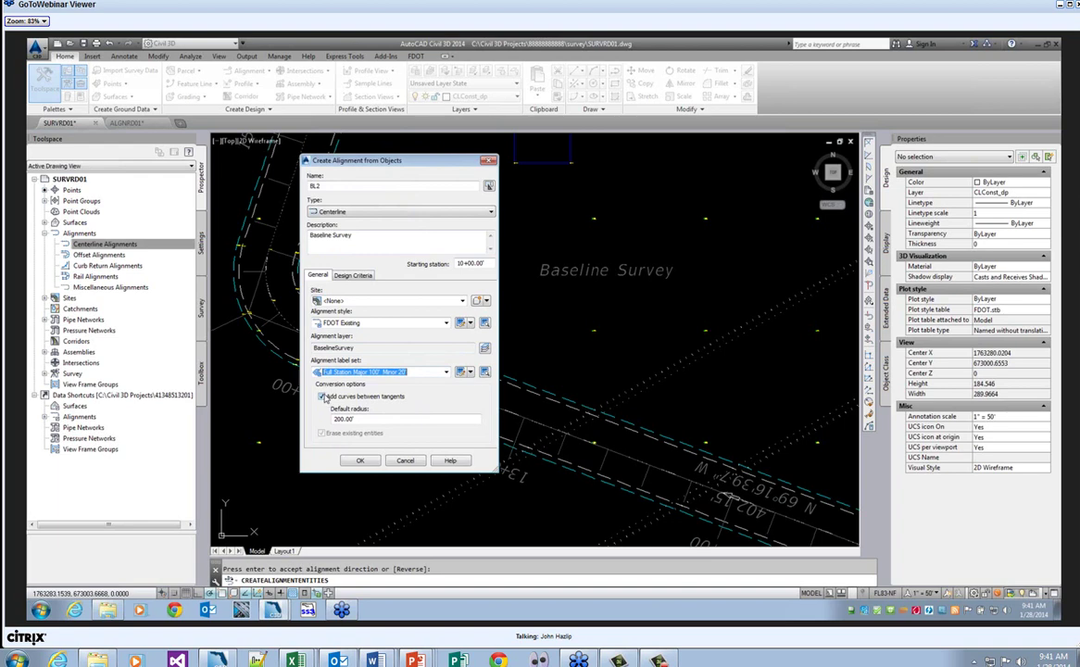
left_click(323, 397)
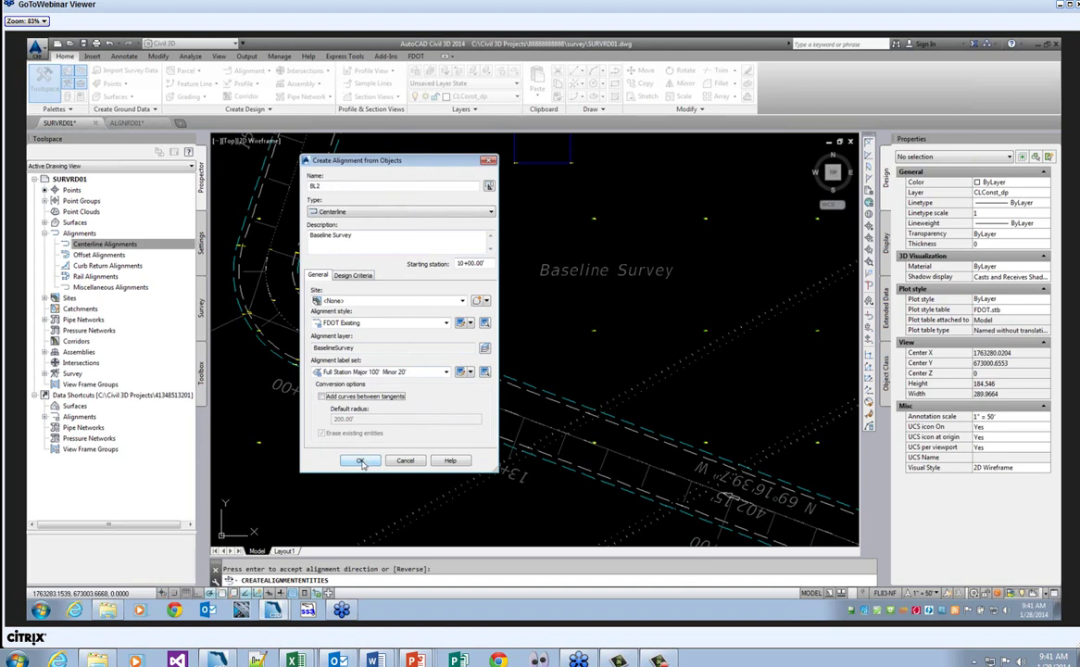
left_click(361, 462)
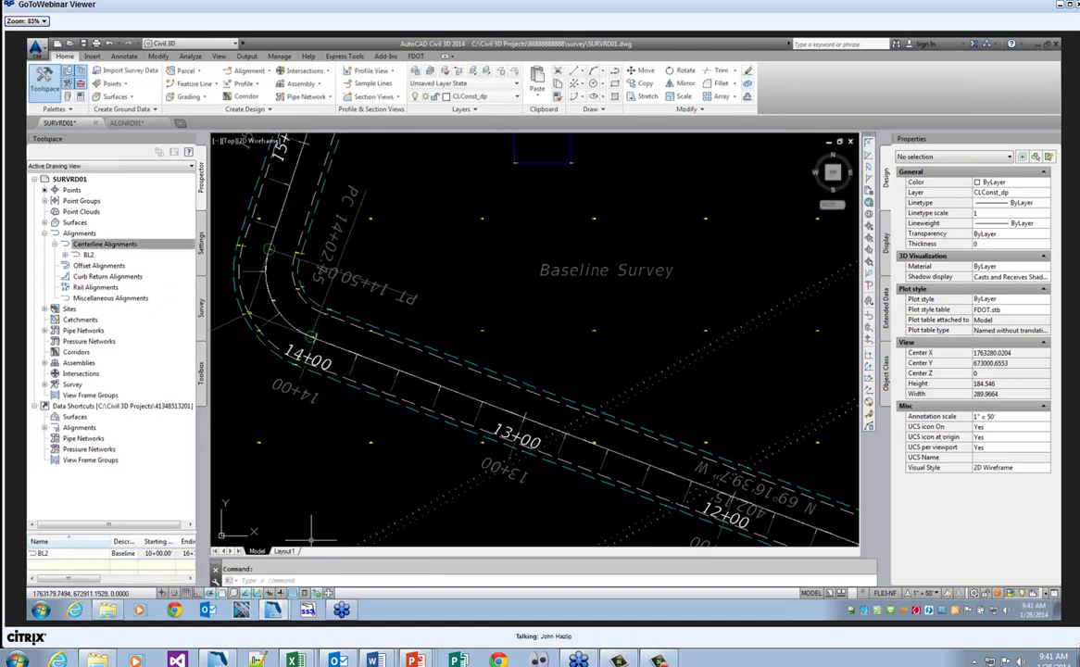
- Use XREF to detach the ALGNRD01 reference from SURVRD01
type("XREF")
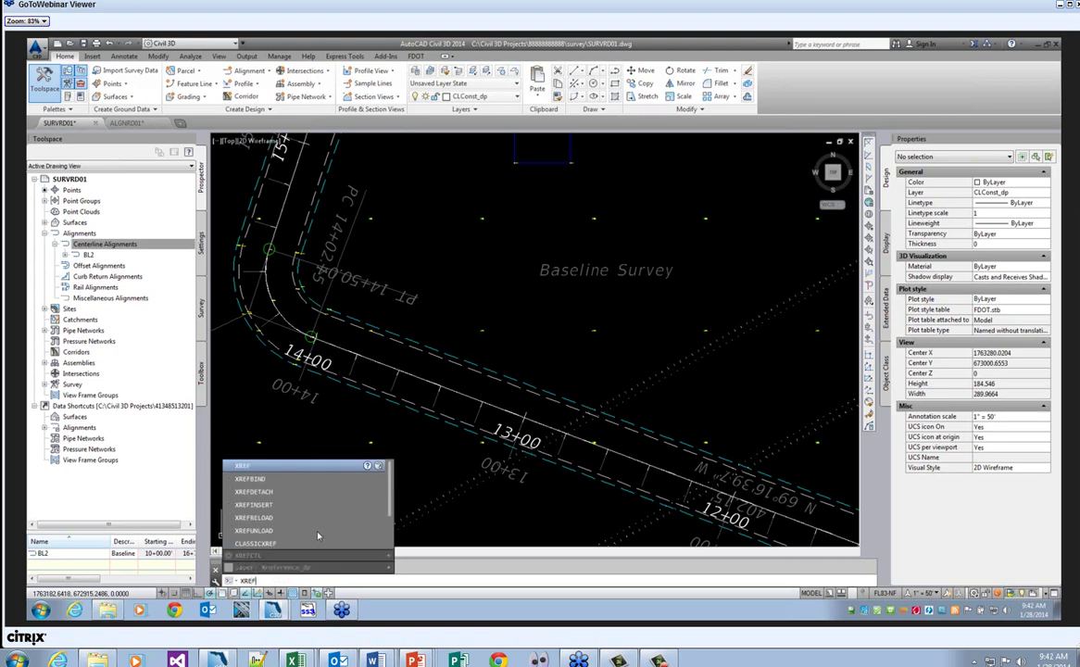
key("Return")
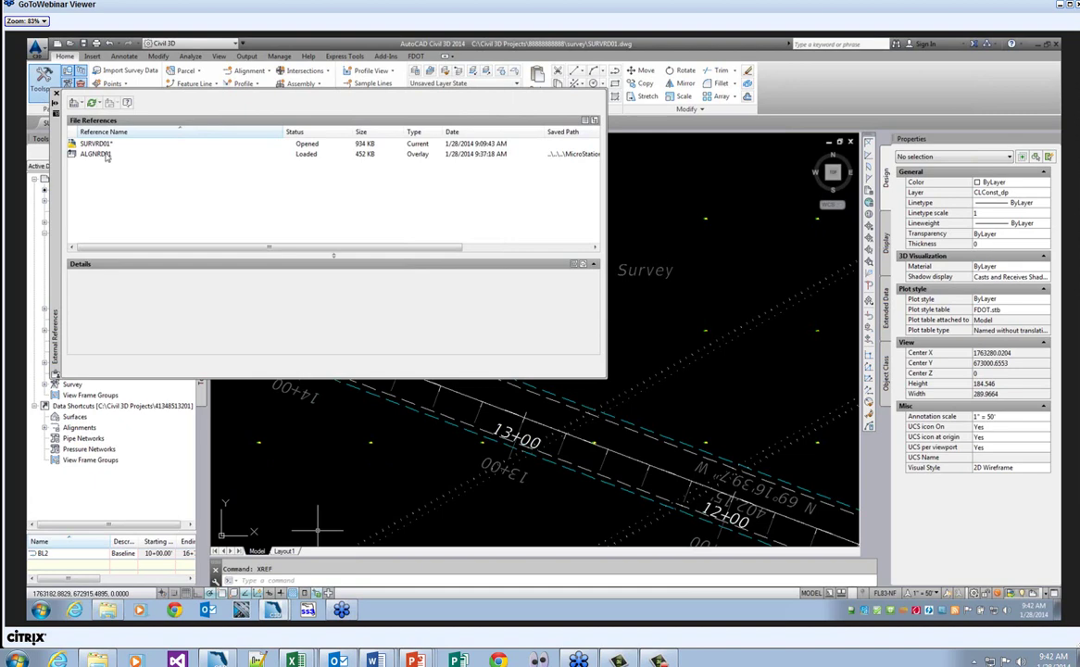
left_click(102, 154)
right_click(98, 158)
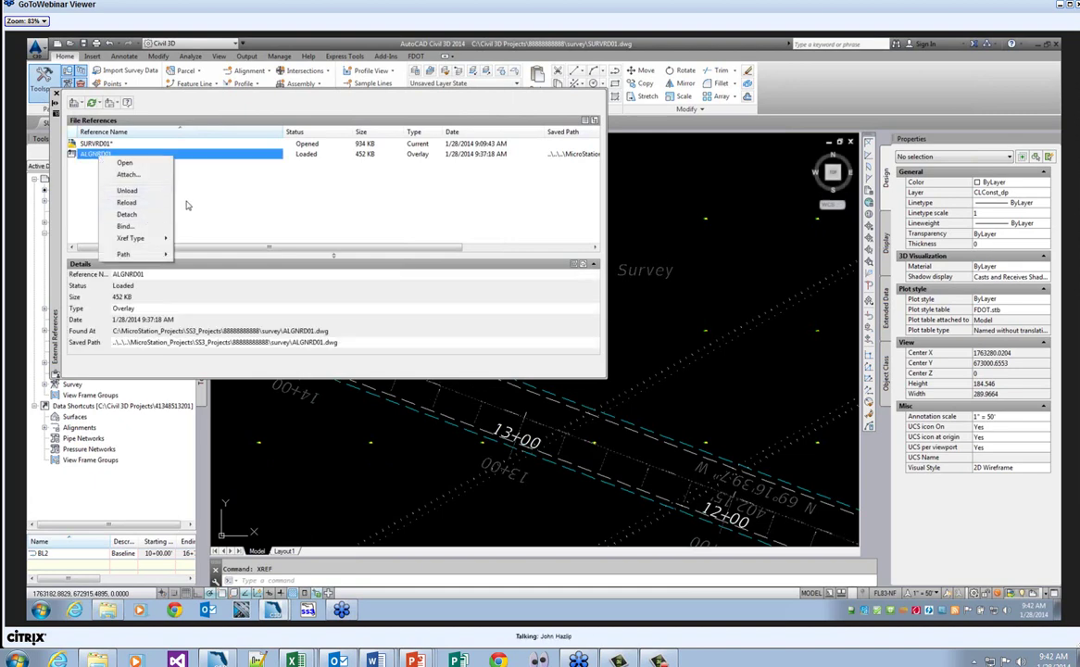
left_click(135, 215)
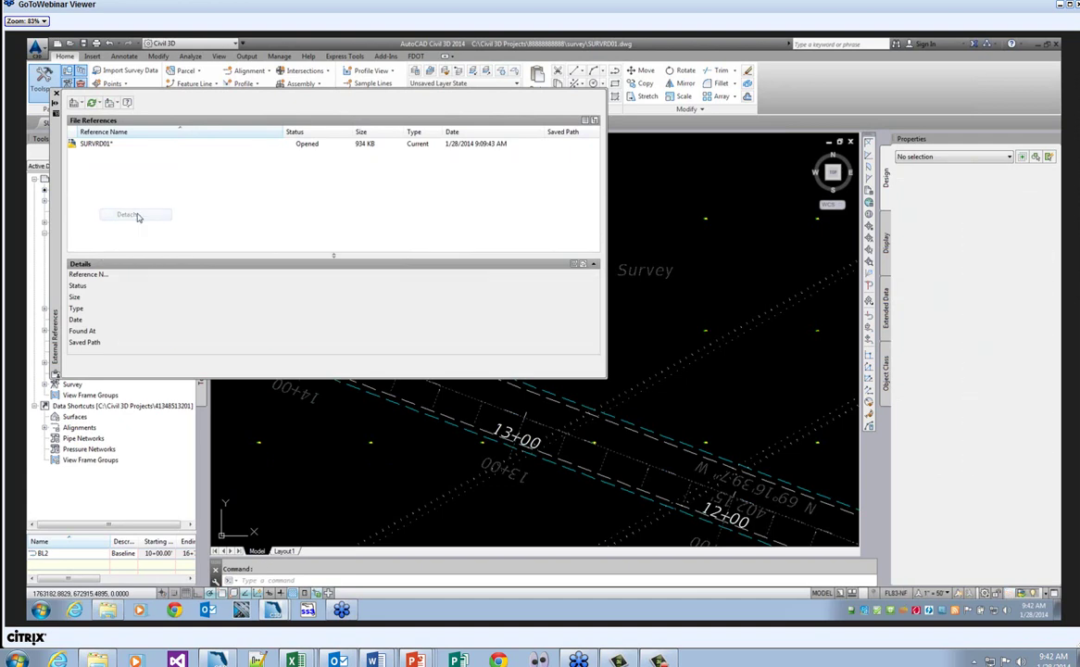
left_click(55, 95)
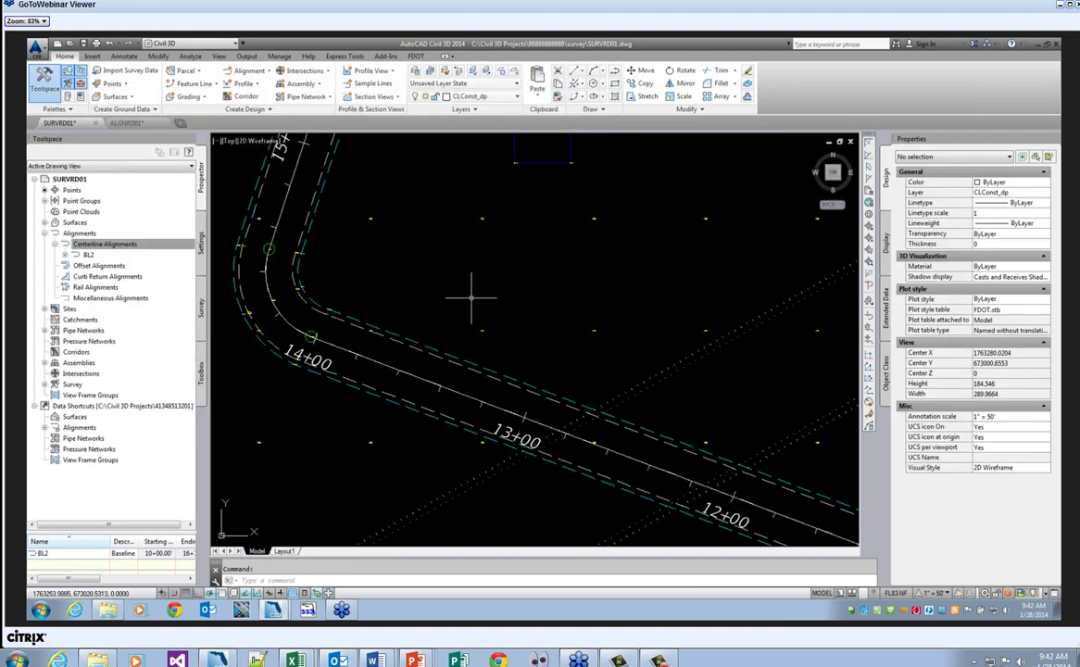
scroll(398, 306, "down", 2)
scroll(366, 277, "down", 1)
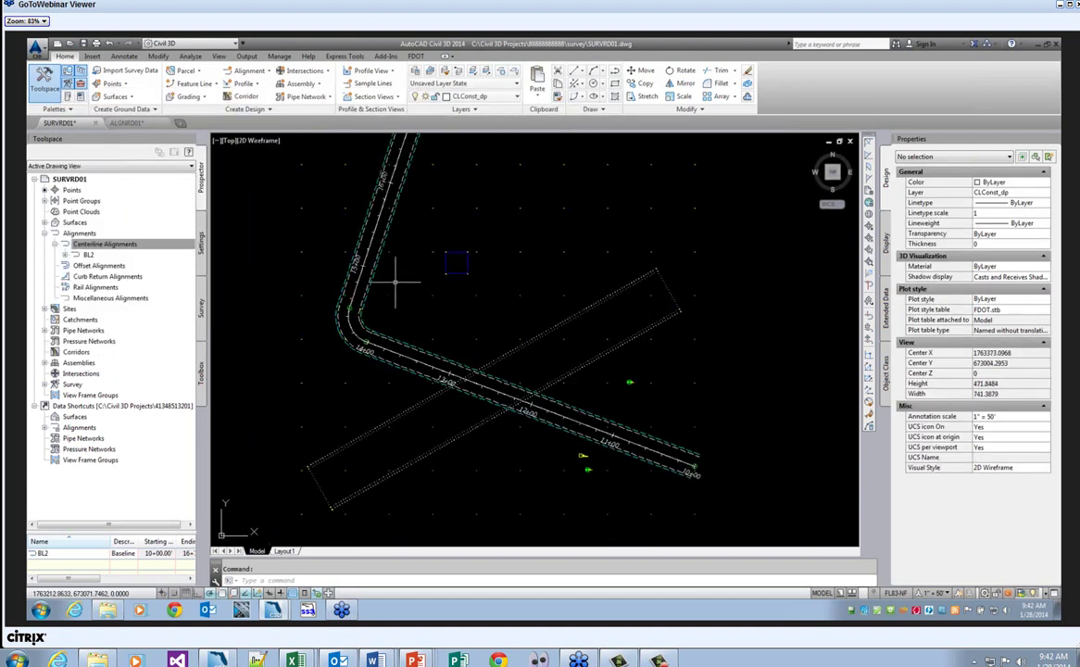
scroll(359, 334, "up", 3)
scroll(385, 351, "down", 5)
scroll(396, 305, "up", 3)
- Export alignment BL2 to LandXML in the survey folder as BL2Alignment, and save SURVRD01
left_click(88, 244)
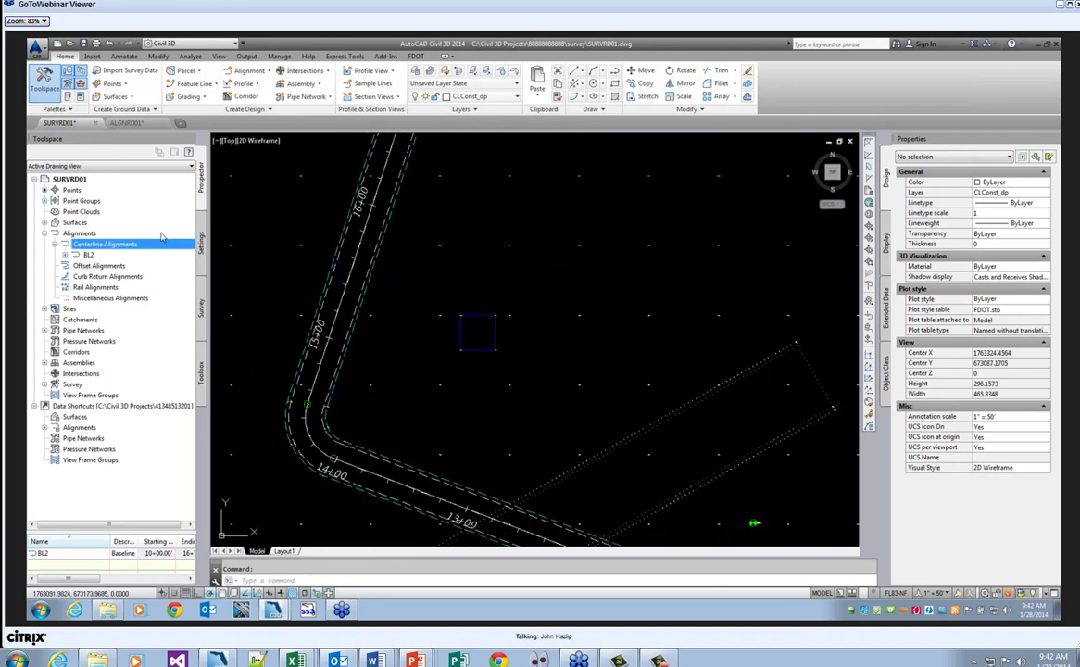
left_click(89, 255)
right_click(88, 254)
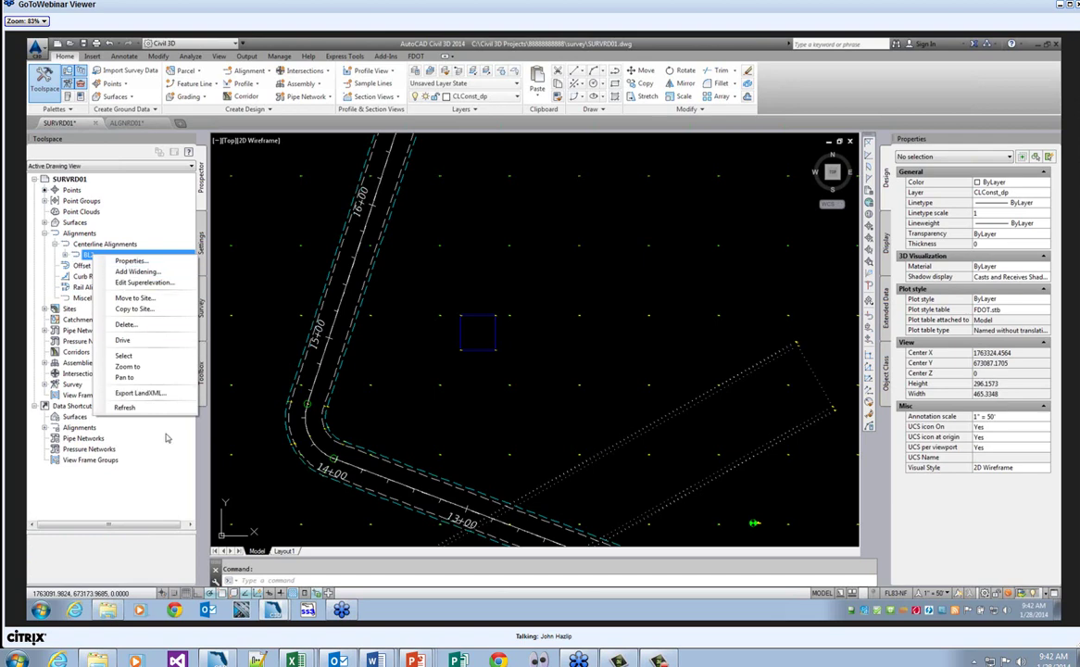
left_click(139, 393)
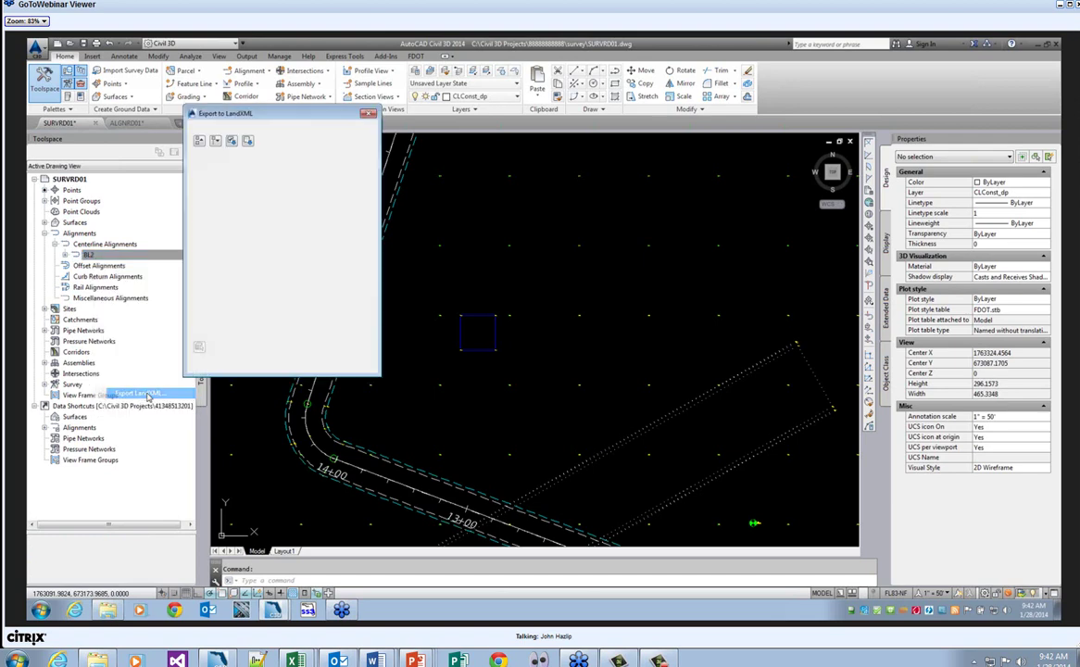
left_click(259, 363)
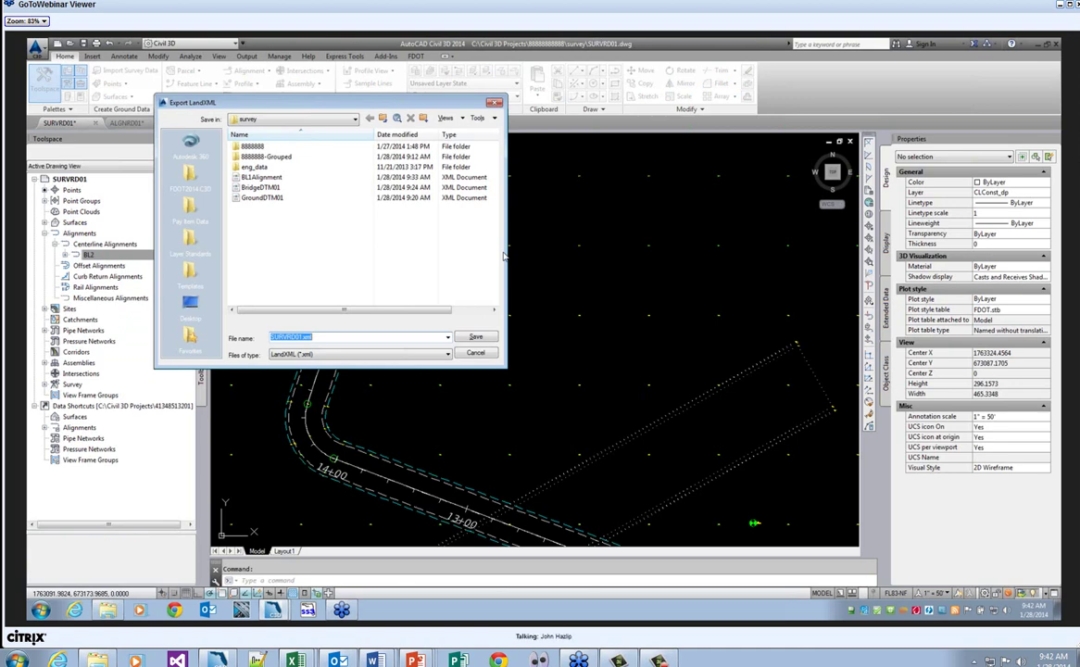
type("BL2Alignment")
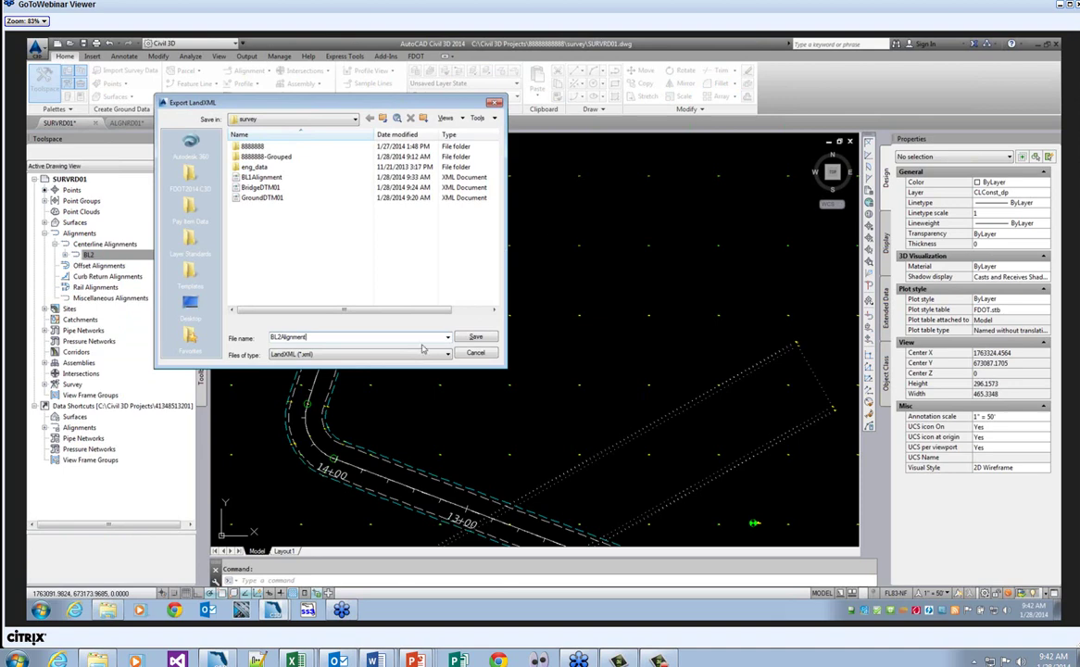
left_click(468, 337)
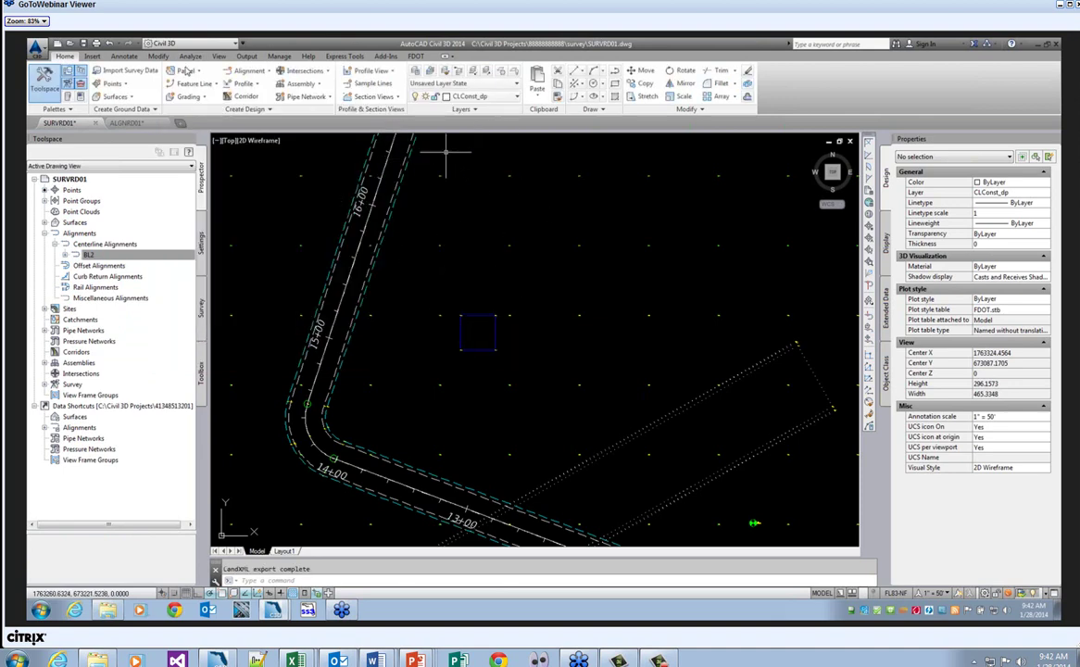
left_click(38, 49)
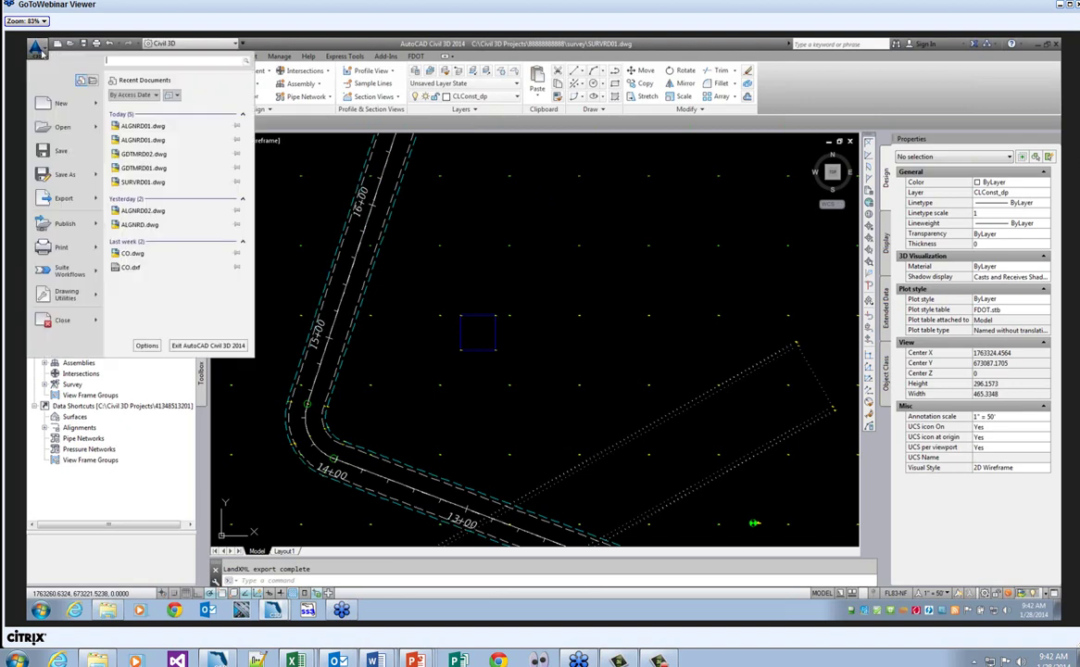
left_click(43, 151)
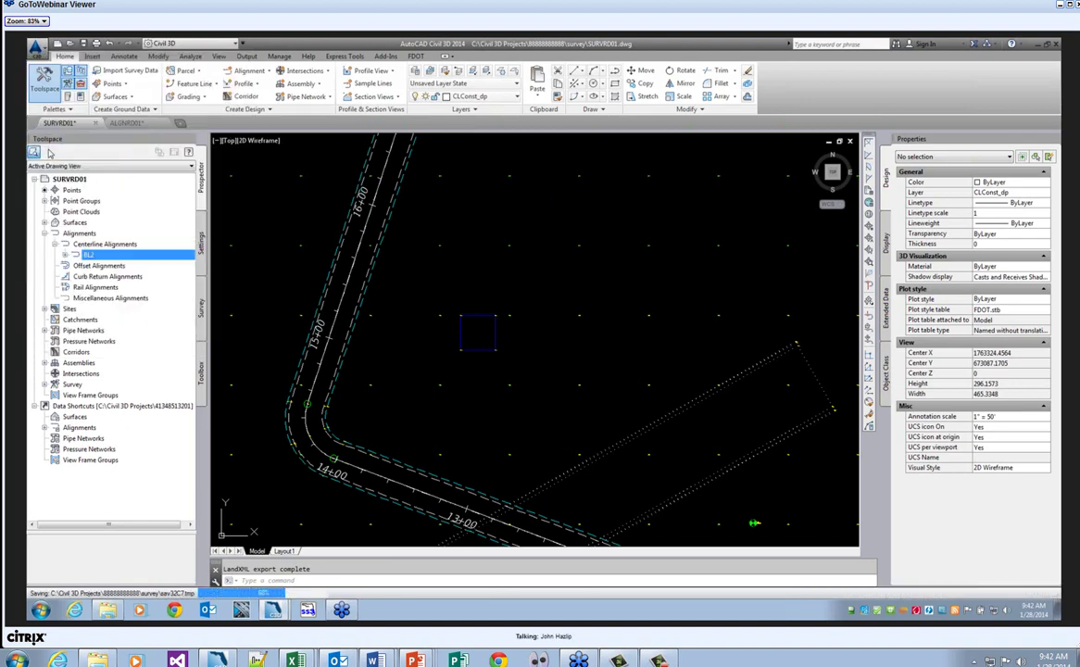
- Import the BL2Alignment LandXML file into the ALGNRD01 drawing and save that drawing
left_click(126, 123)
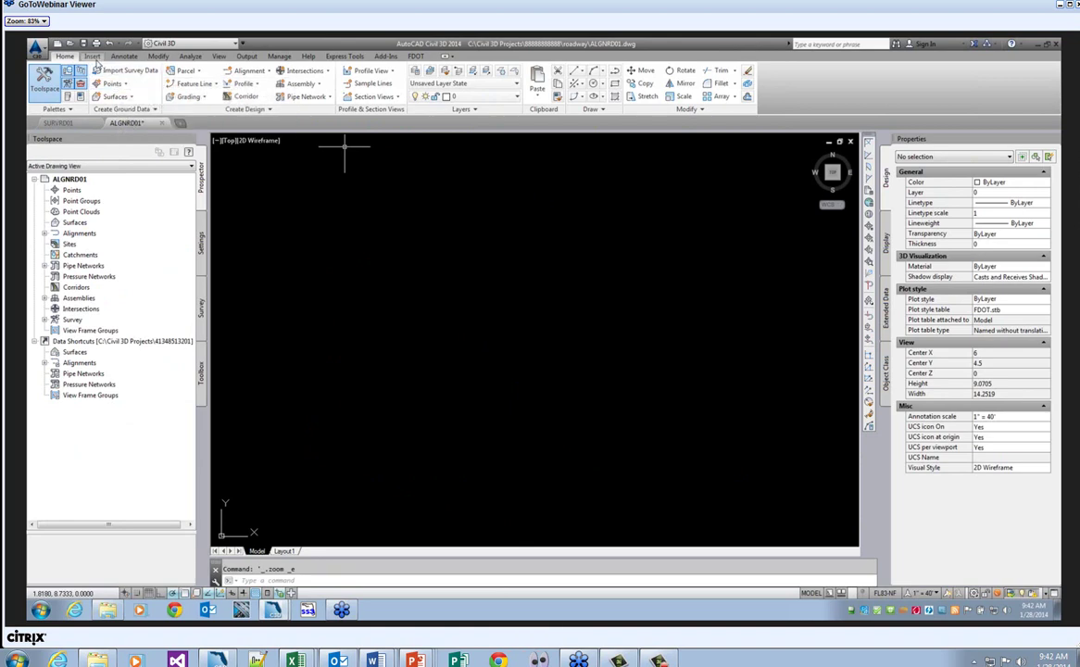
left_click(92, 57)
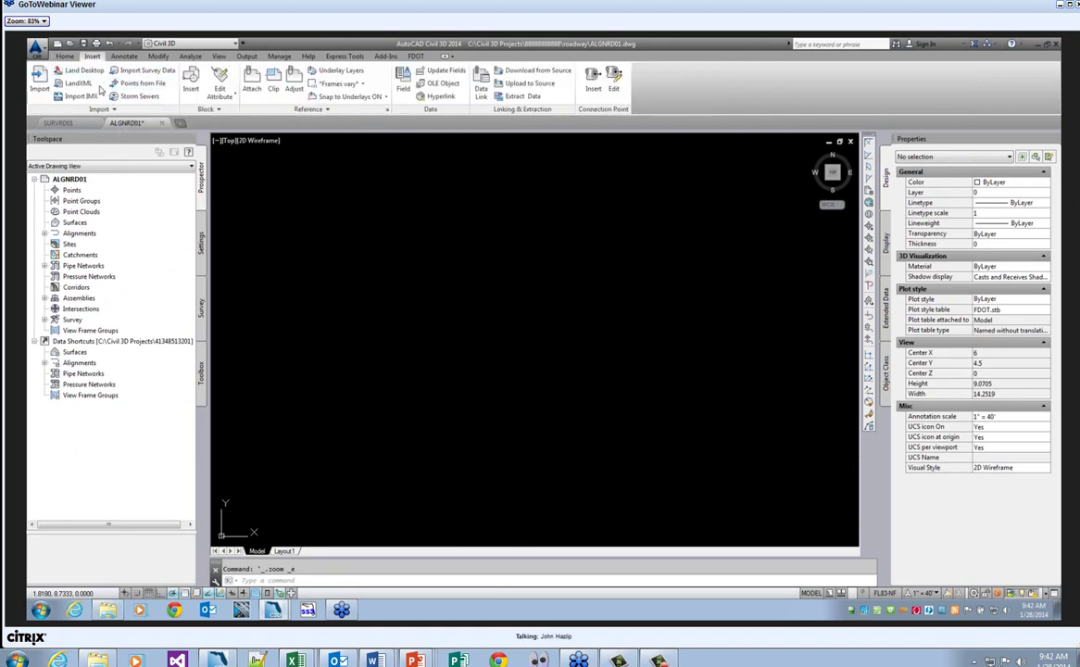
left_click(78, 84)
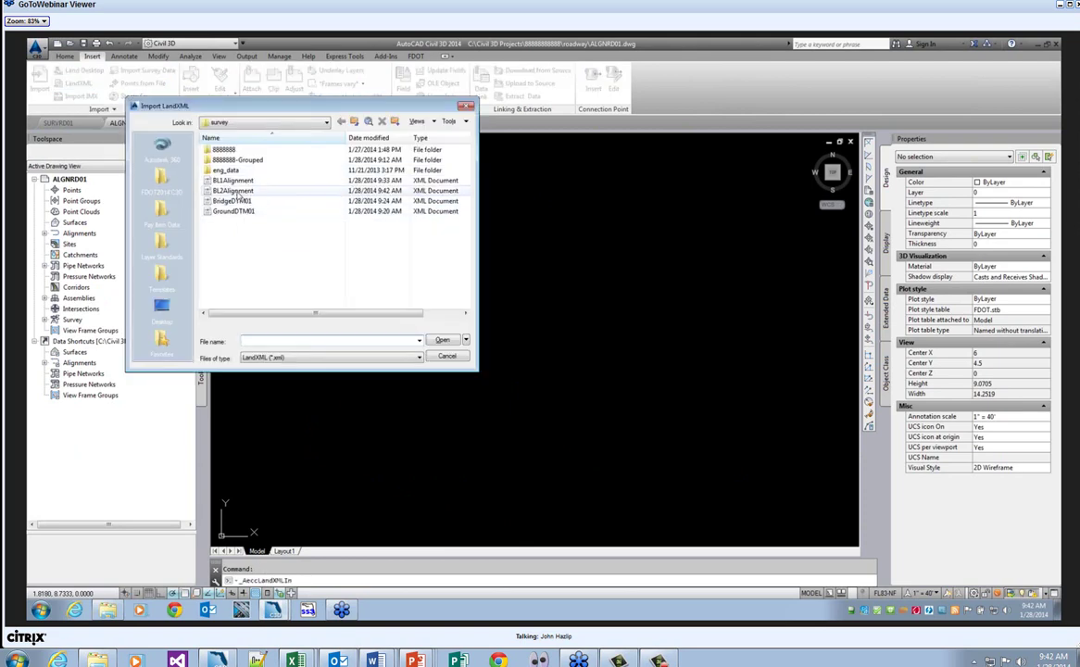
left_click(233, 190)
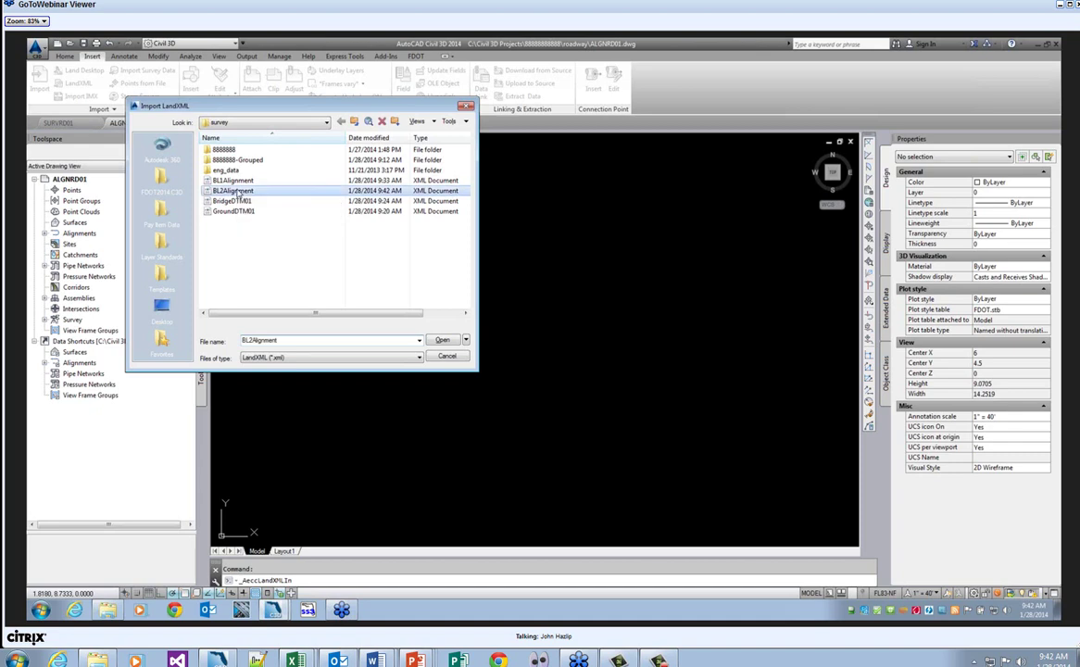
left_click(443, 341)
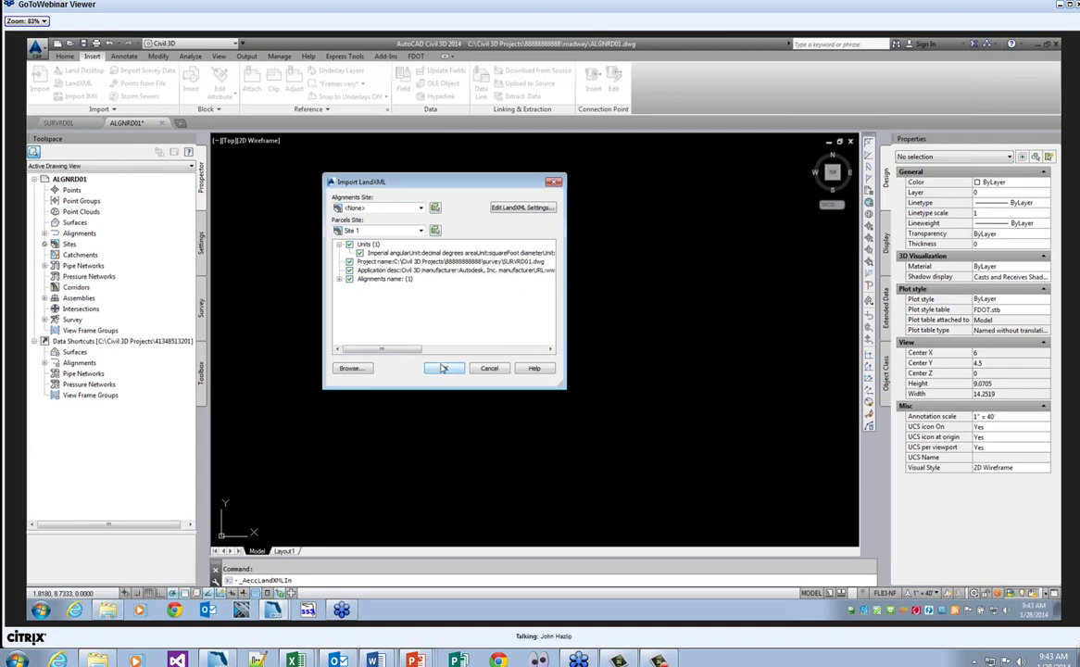
left_click(444, 370)
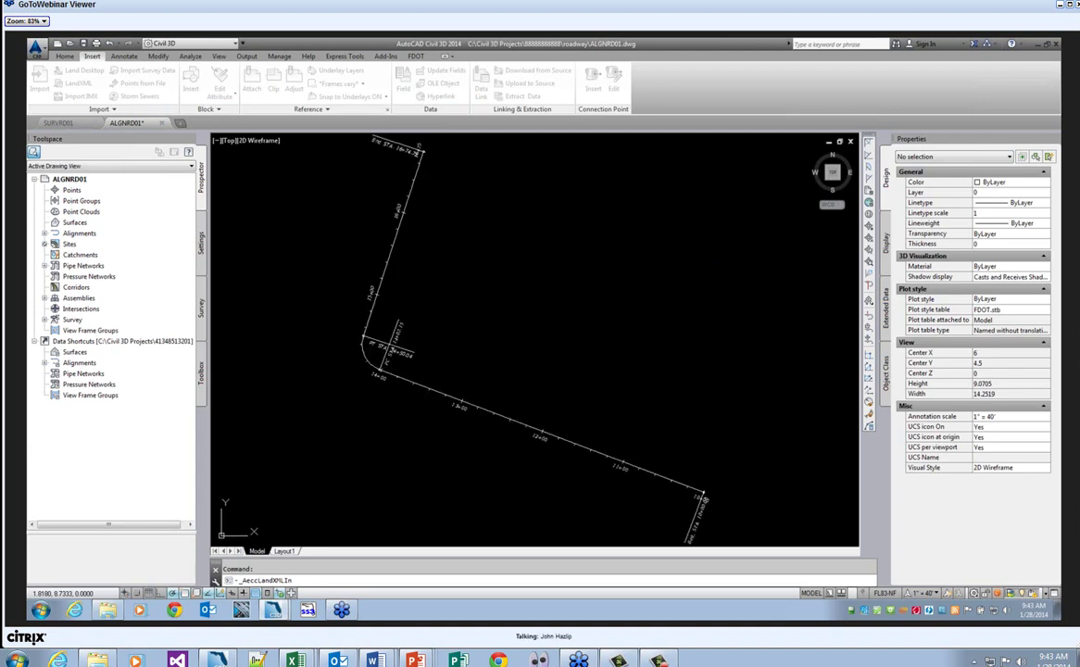
left_click(37, 51)
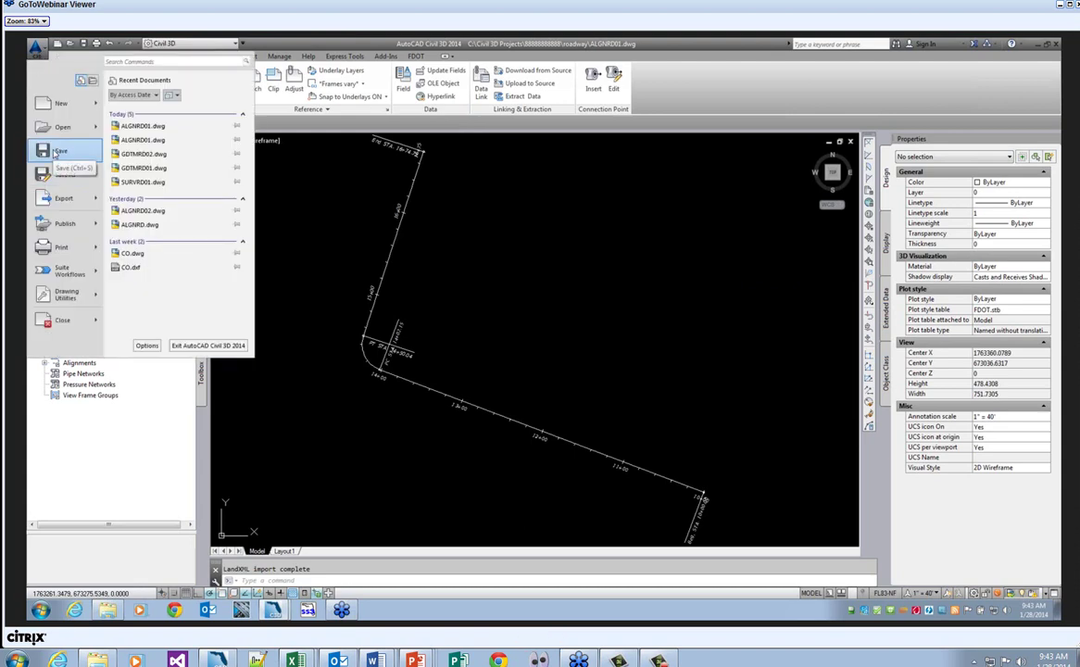
left_click(58, 152)
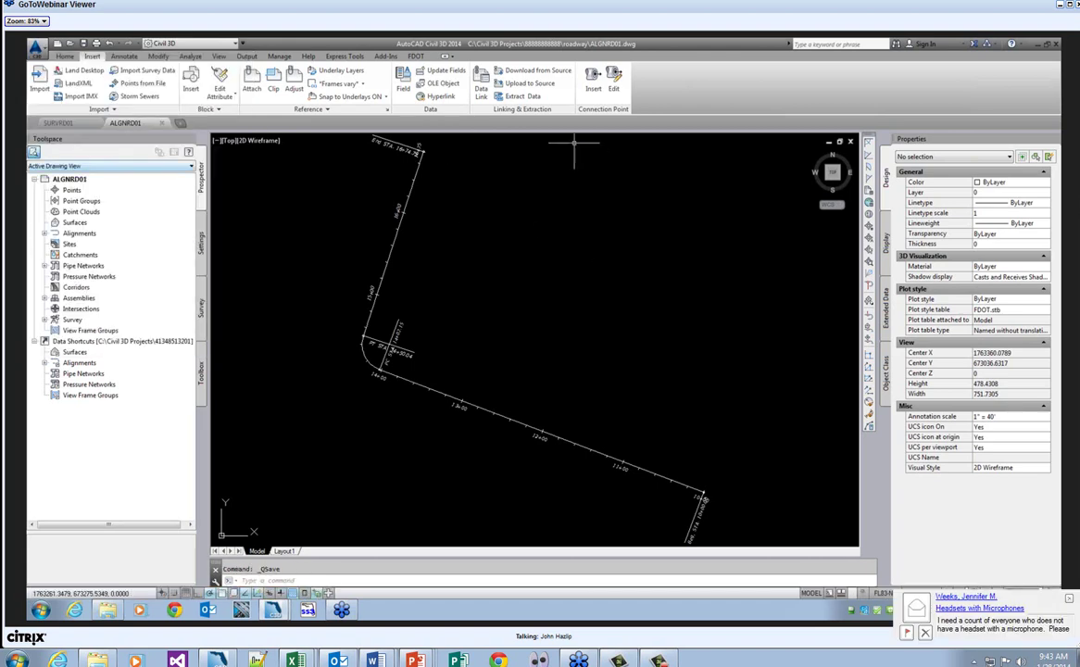
- Run the FDOT QC Quick Check on ALGNRD01 and dismiss its result
left_click(416, 56)
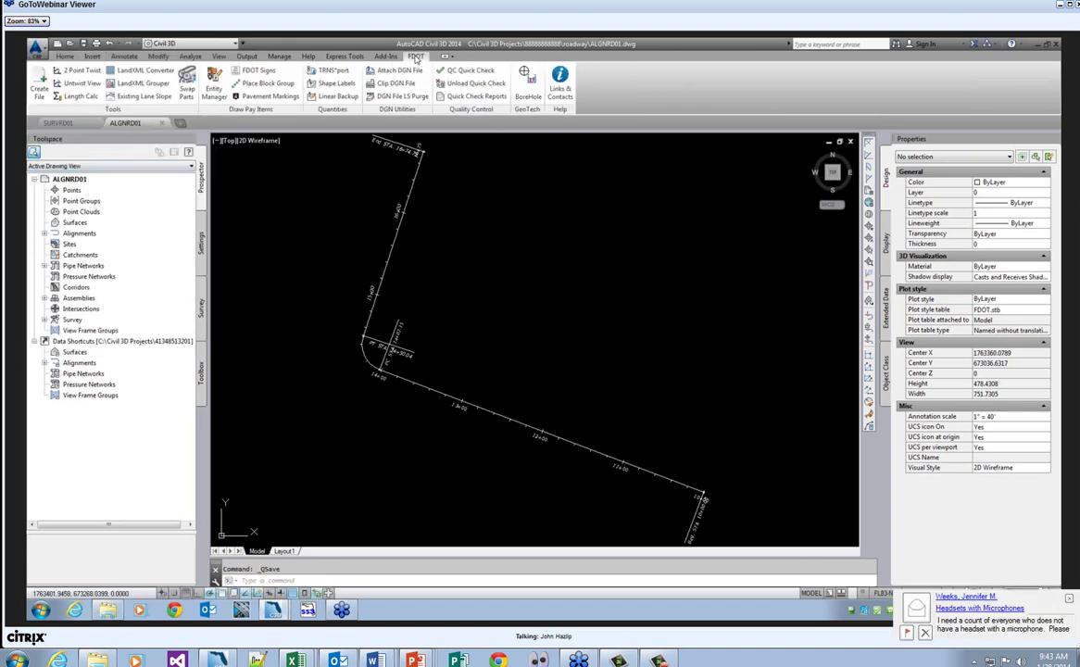
left_click(473, 71)
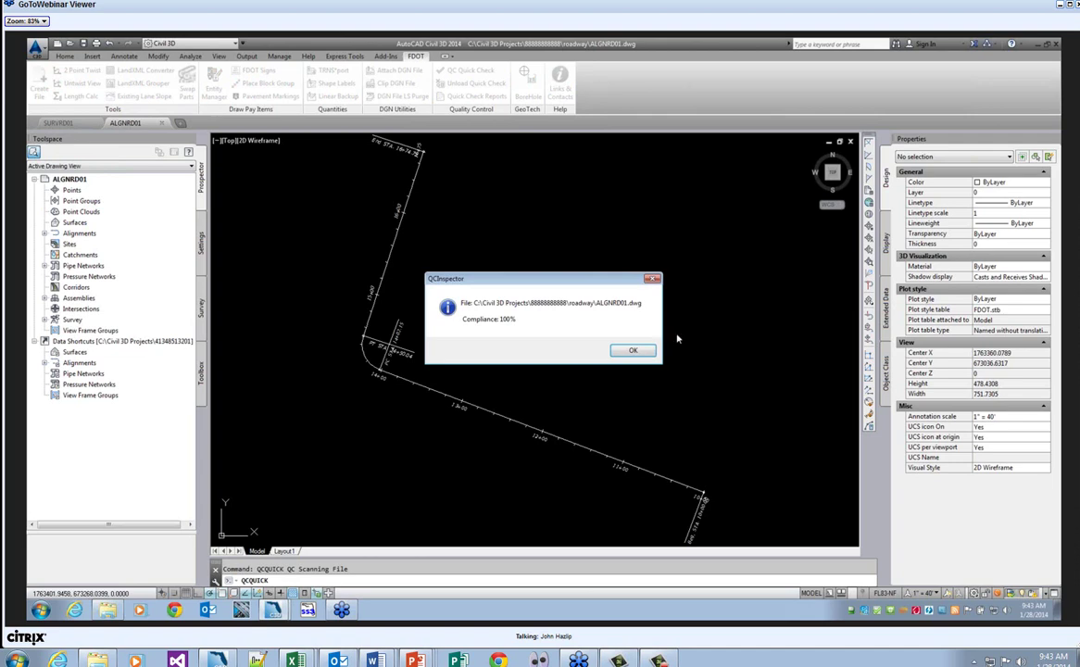
left_click(633, 352)
scroll(584, 323, "down", 4)
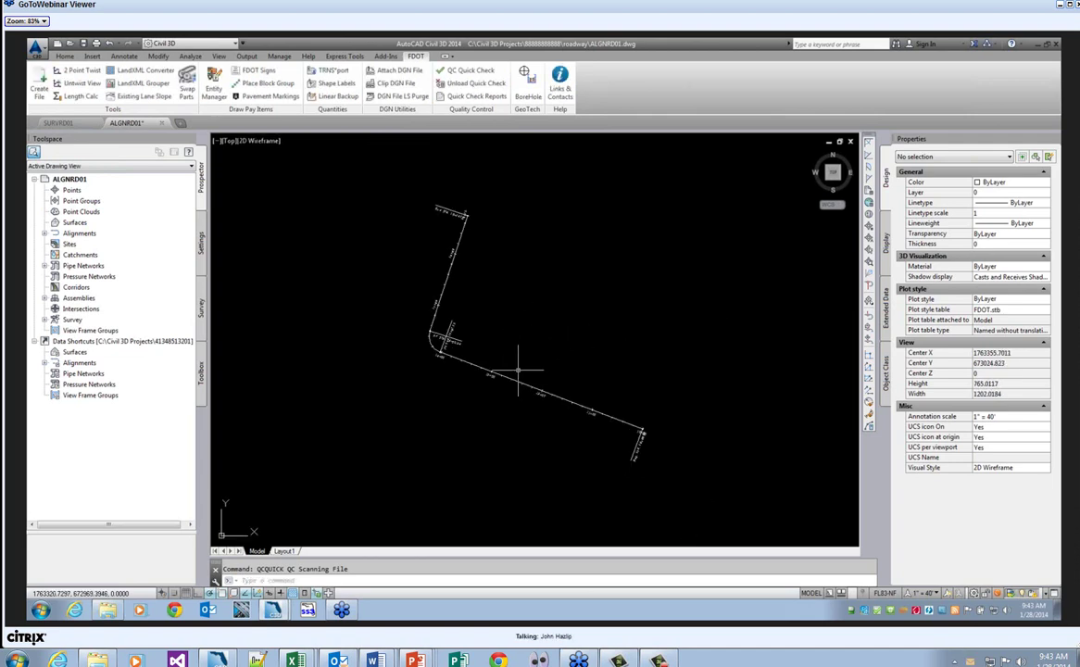
- Review the marker, display and information settings of alignment BL2's style, and close the style without changing it
left_click(476, 363)
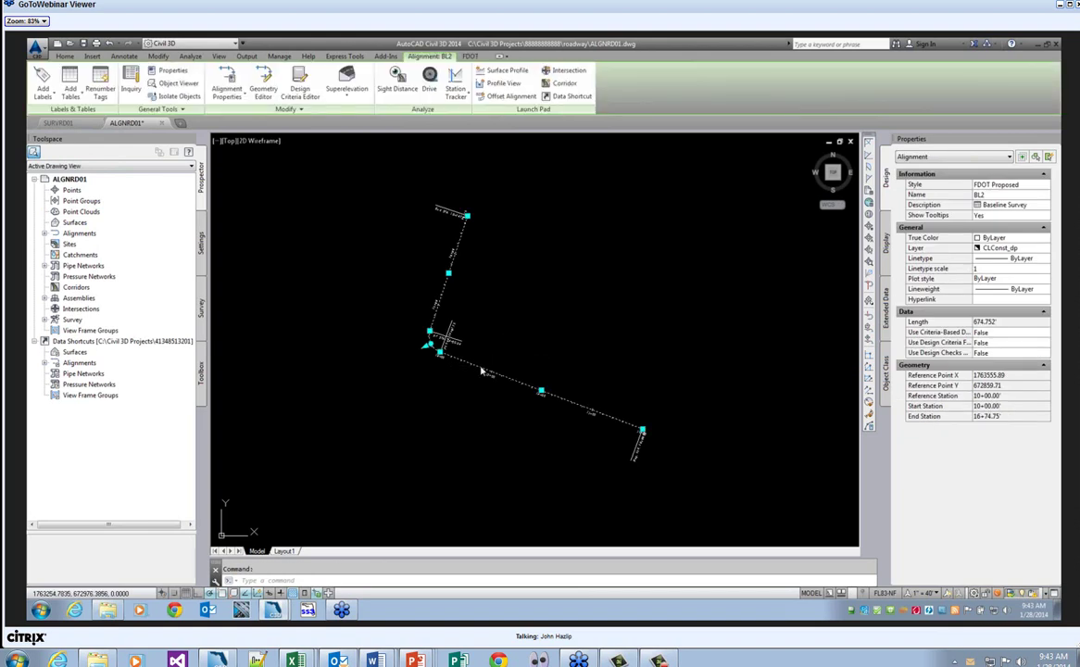
right_click(477, 364)
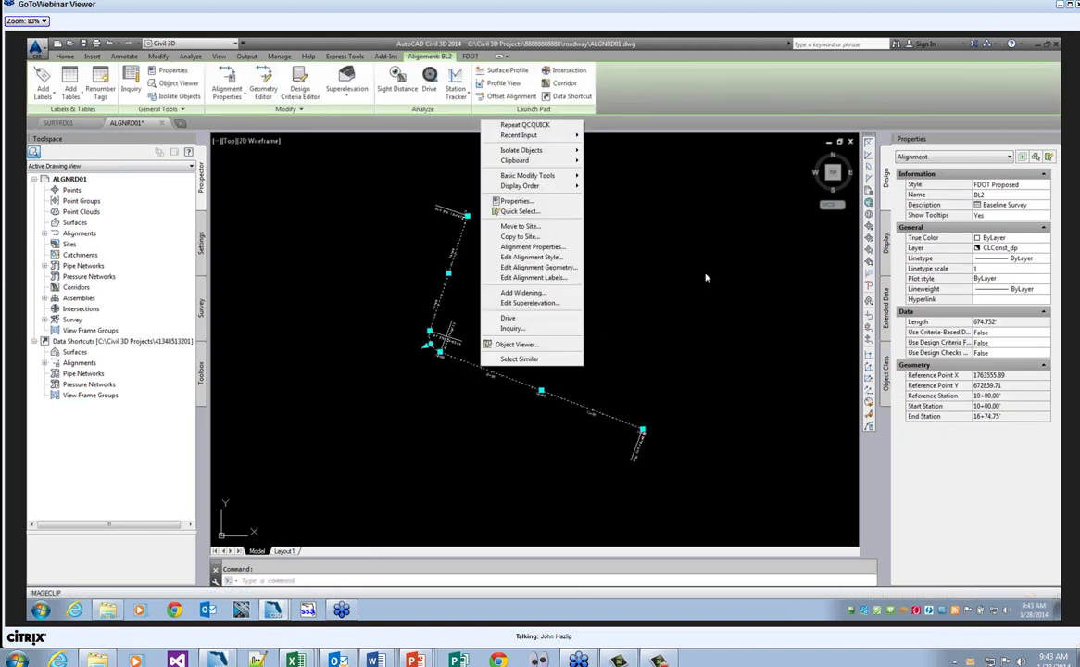
left_click(531, 260)
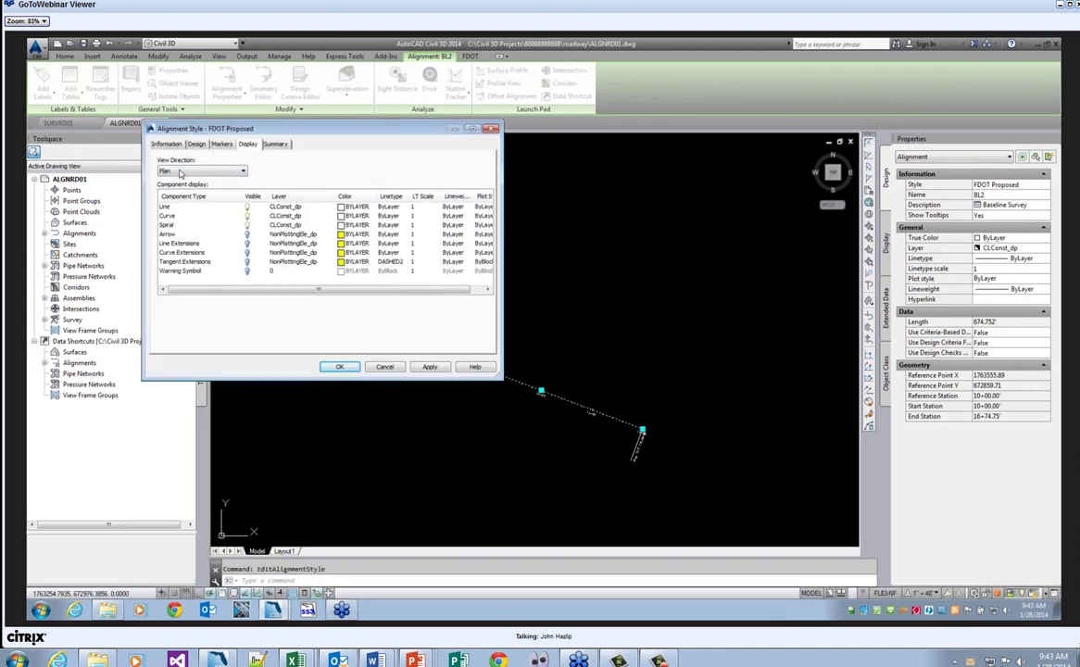
left_click(193, 145)
left_click(222, 143)
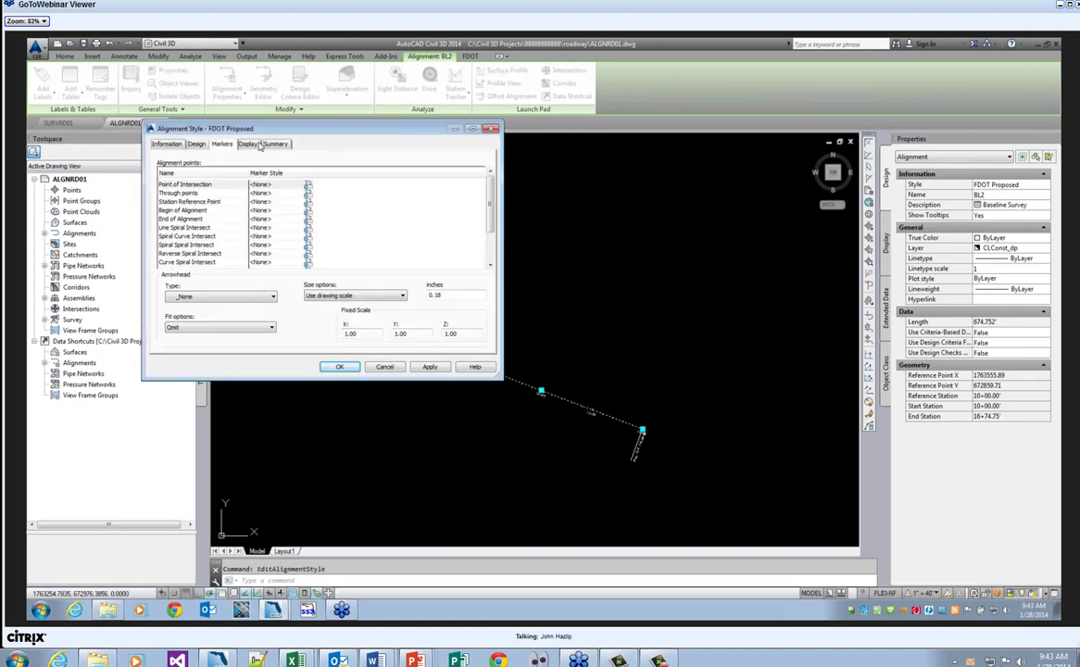
left_click(247, 143)
left_click(167, 144)
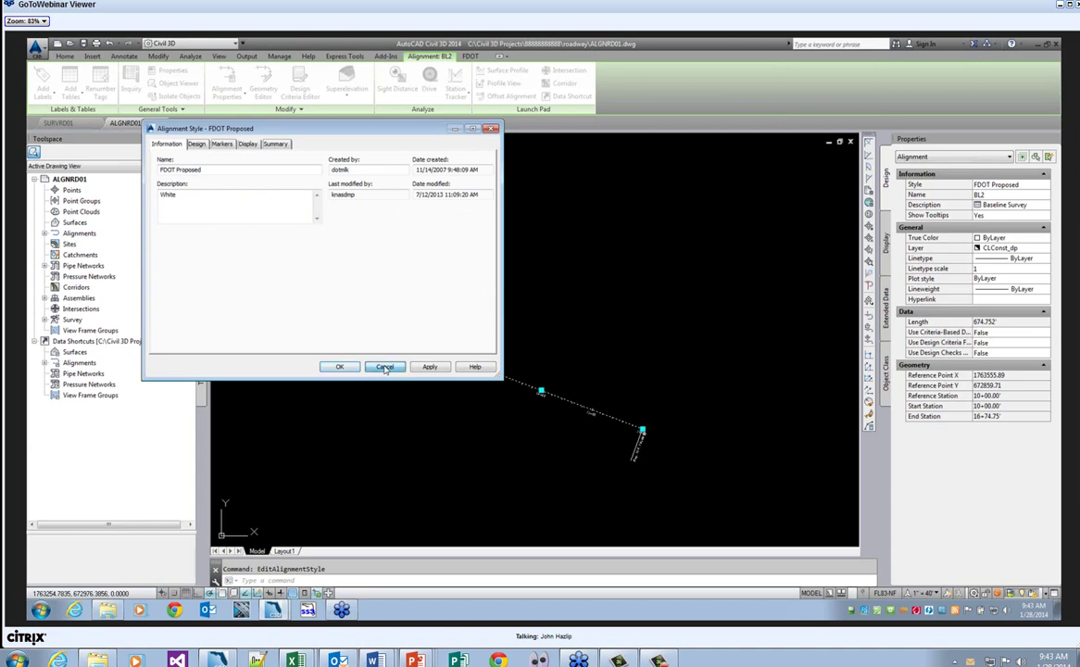
left_click(384, 366)
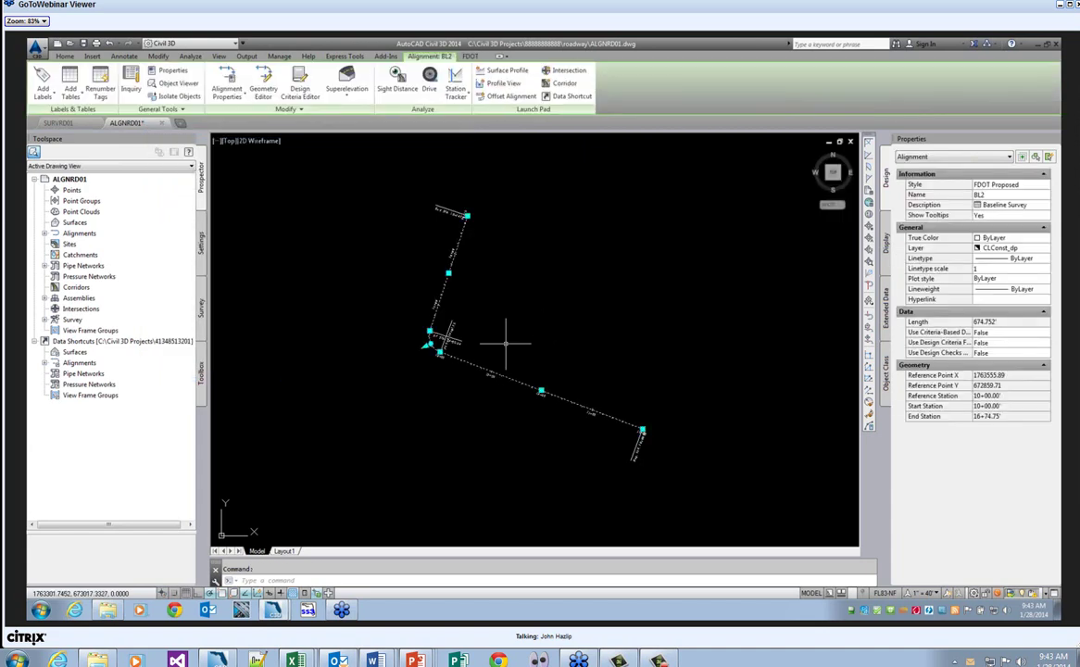
- Set the minor station increment in alignment BL2's labels to 50 feet, check the ticks along the alignment, and deselect it
right_click(507, 348)
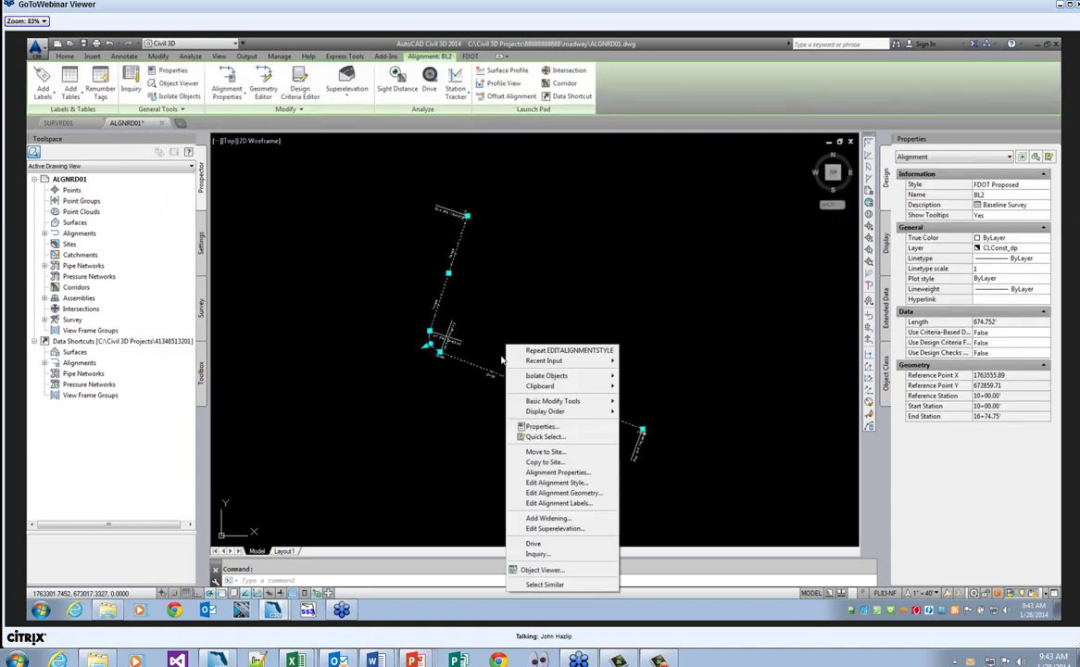
left_click(558, 503)
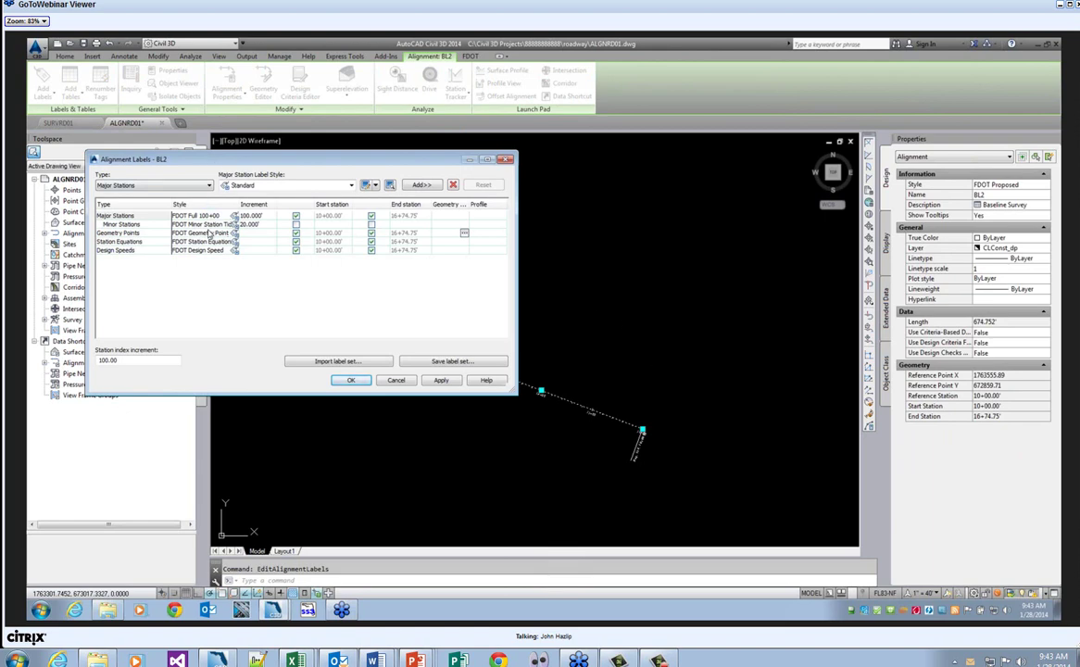
left_click(264, 225)
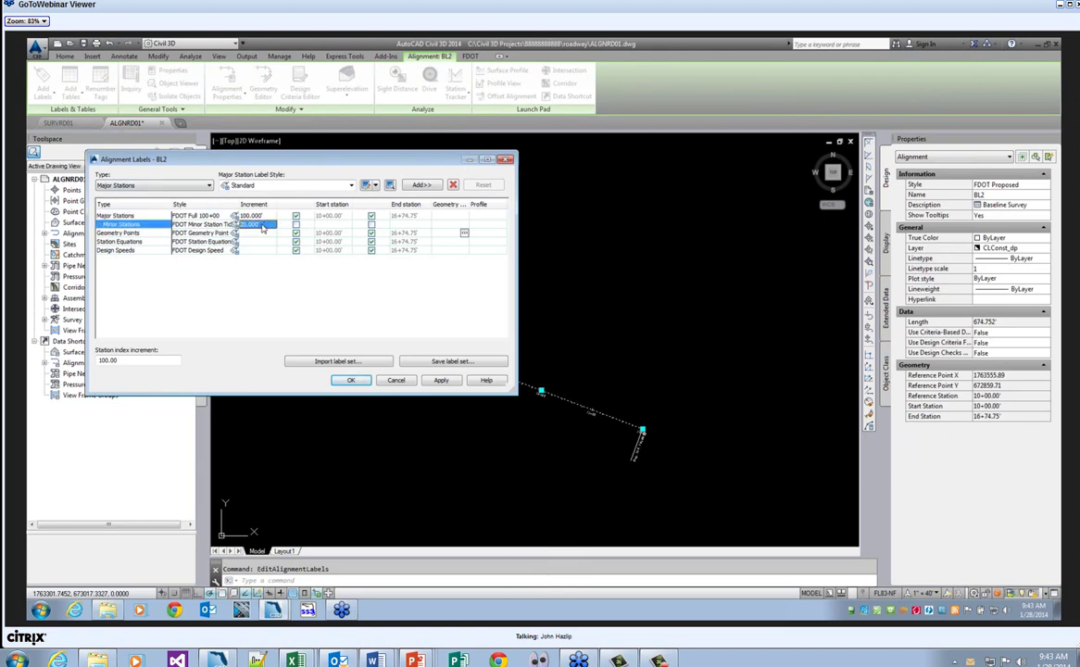
left_click(256, 226)
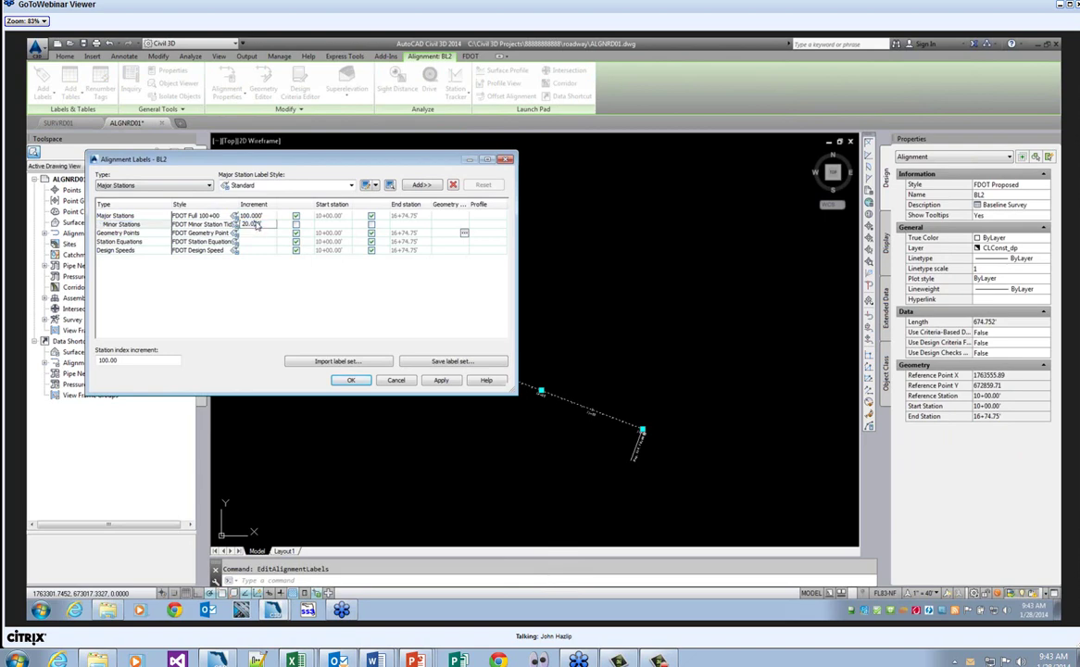
key("BackSpace")
key("BackSpace")
key("BackSpace")
key("BackSpace")
key("BackSpace")
key("BackSpace")
key("BackSpace")
type("5")
left_click(361, 382)
scroll(505, 435, "up", 3)
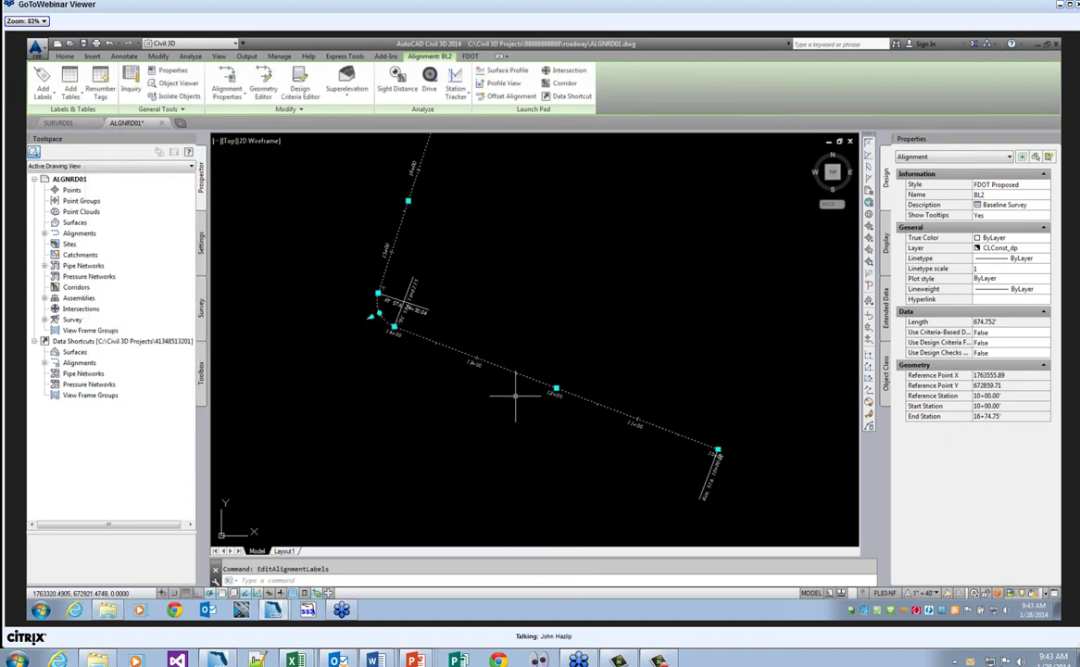
scroll(527, 380, "up", 3)
scroll(533, 357, "down", 3)
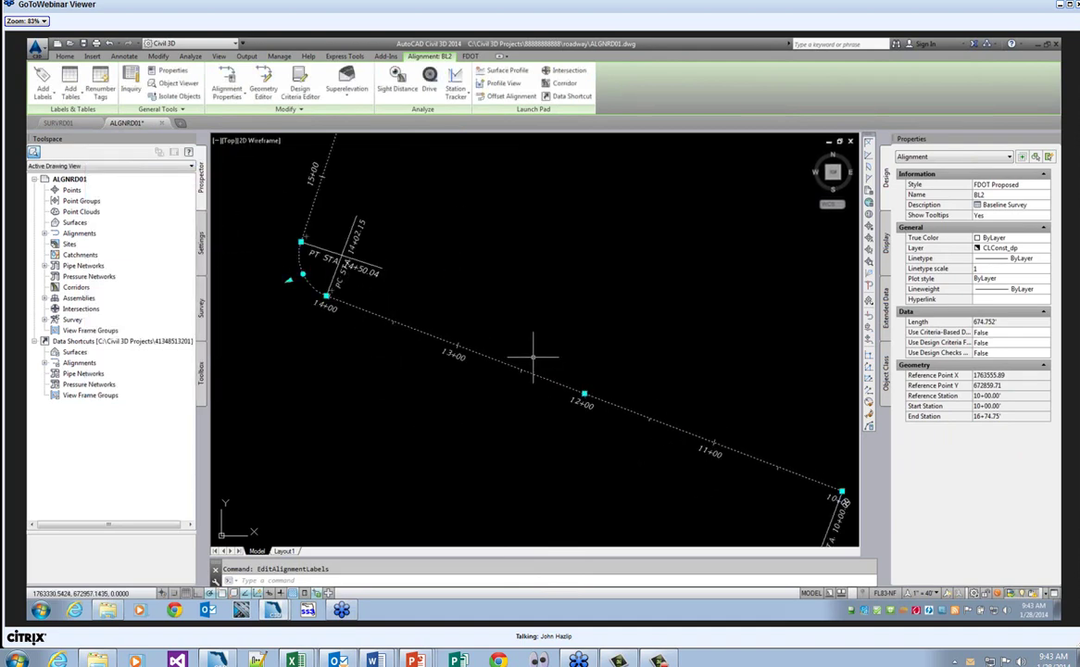
key("Escape")
scroll(494, 370, "down", 2)
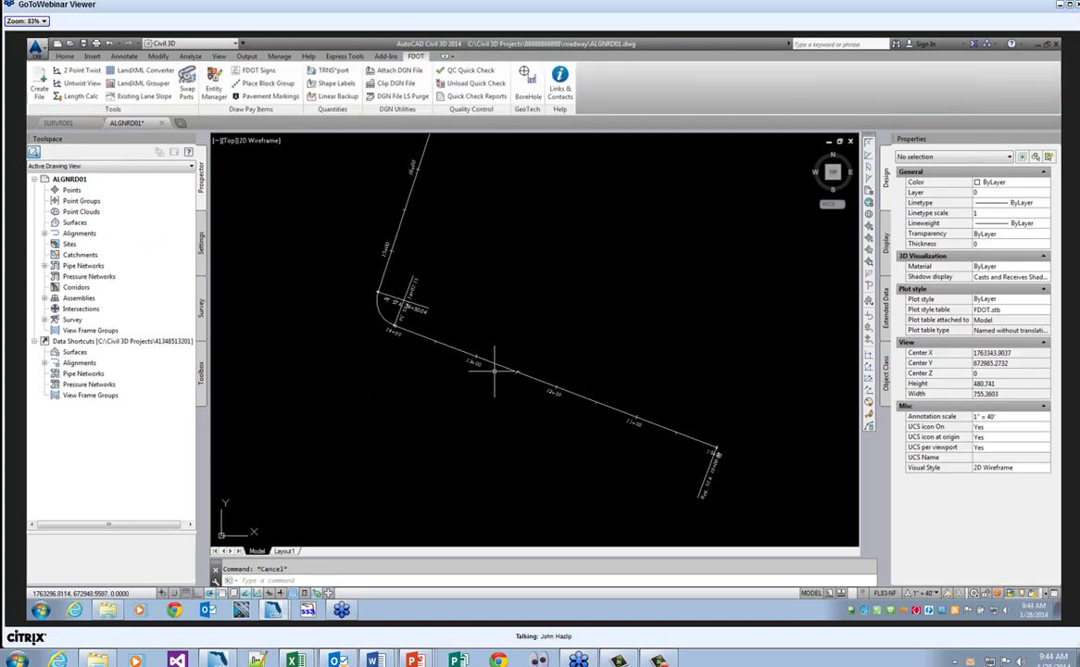
scroll(507, 349, "down", 1)
scroll(501, 325, "up", 1)
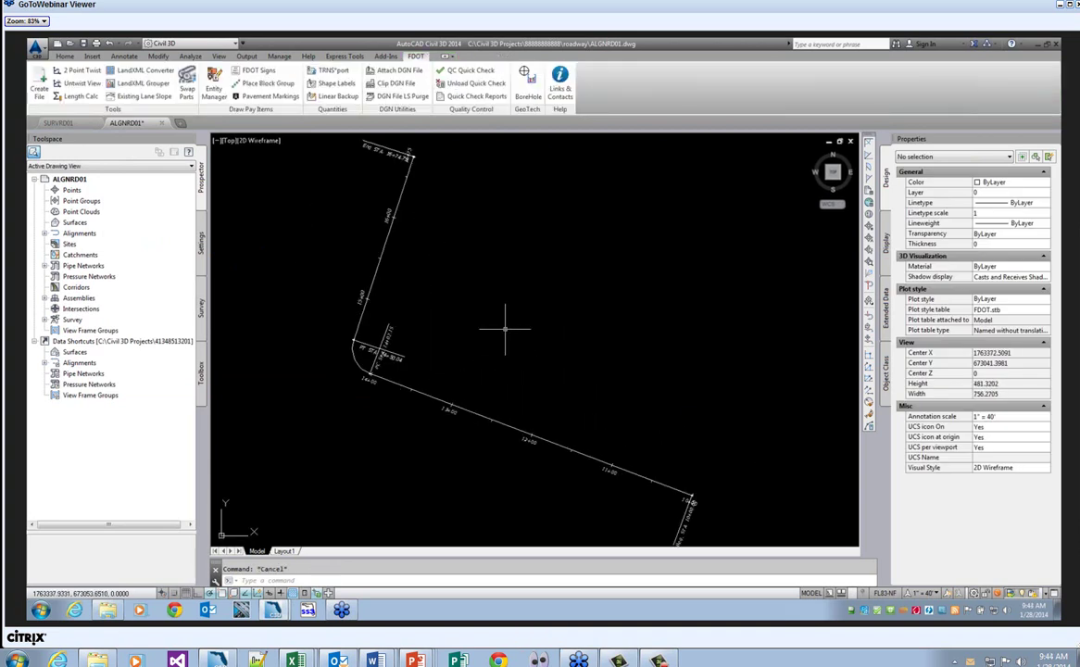